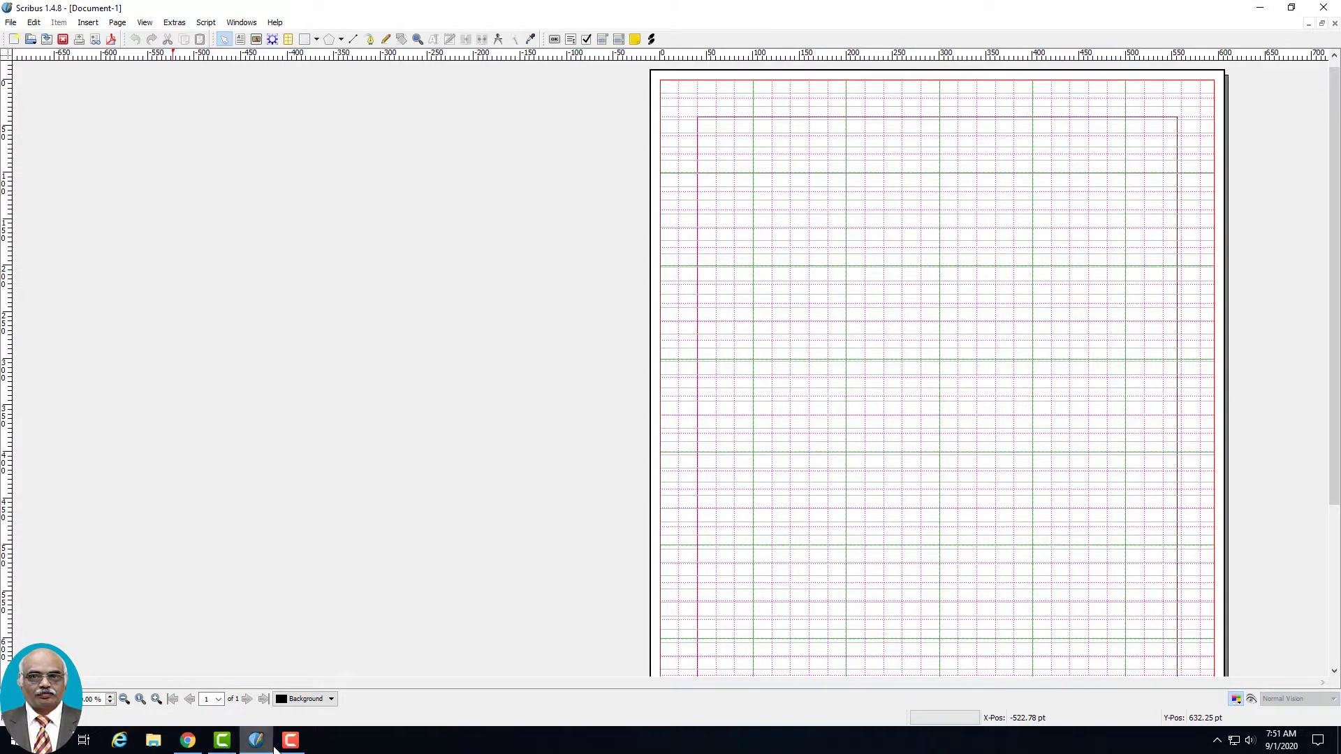
{"action": "left_click", "coordinate": [288, 742]}
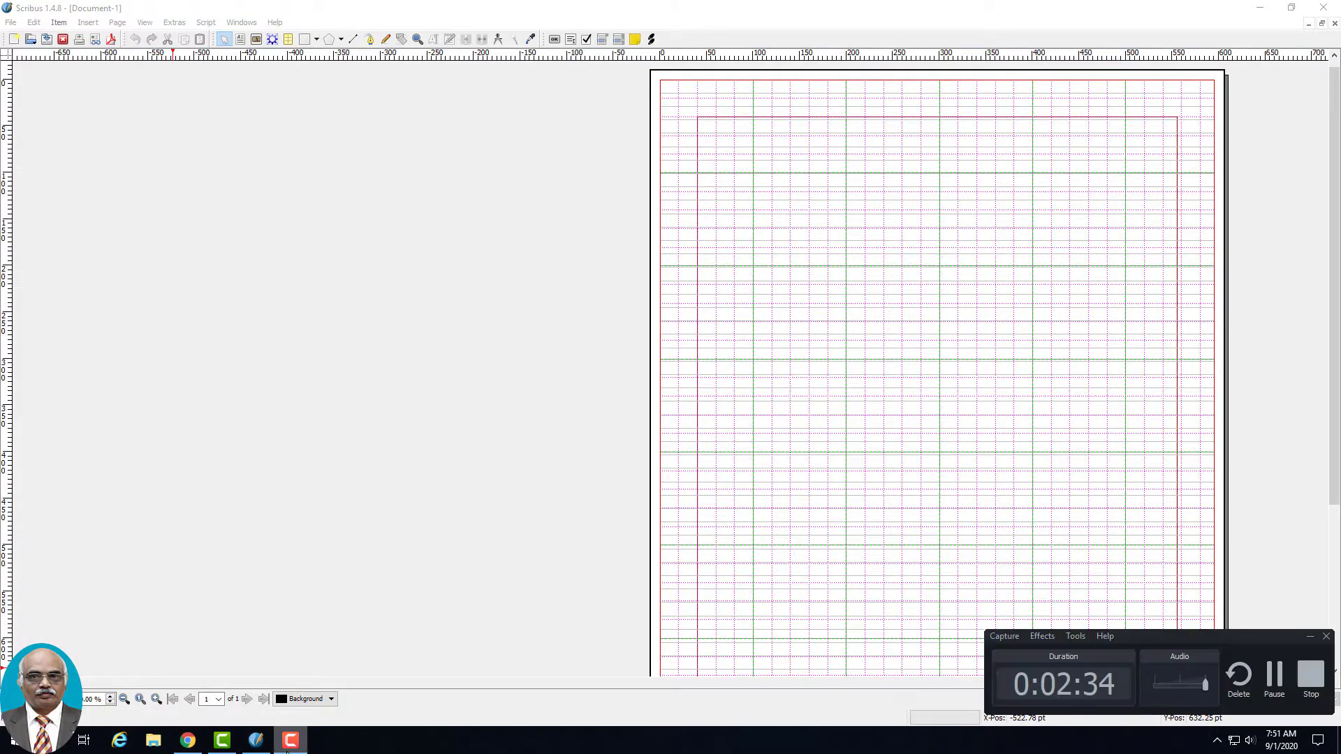
{"action": "left_click", "coordinate": [288, 745]}
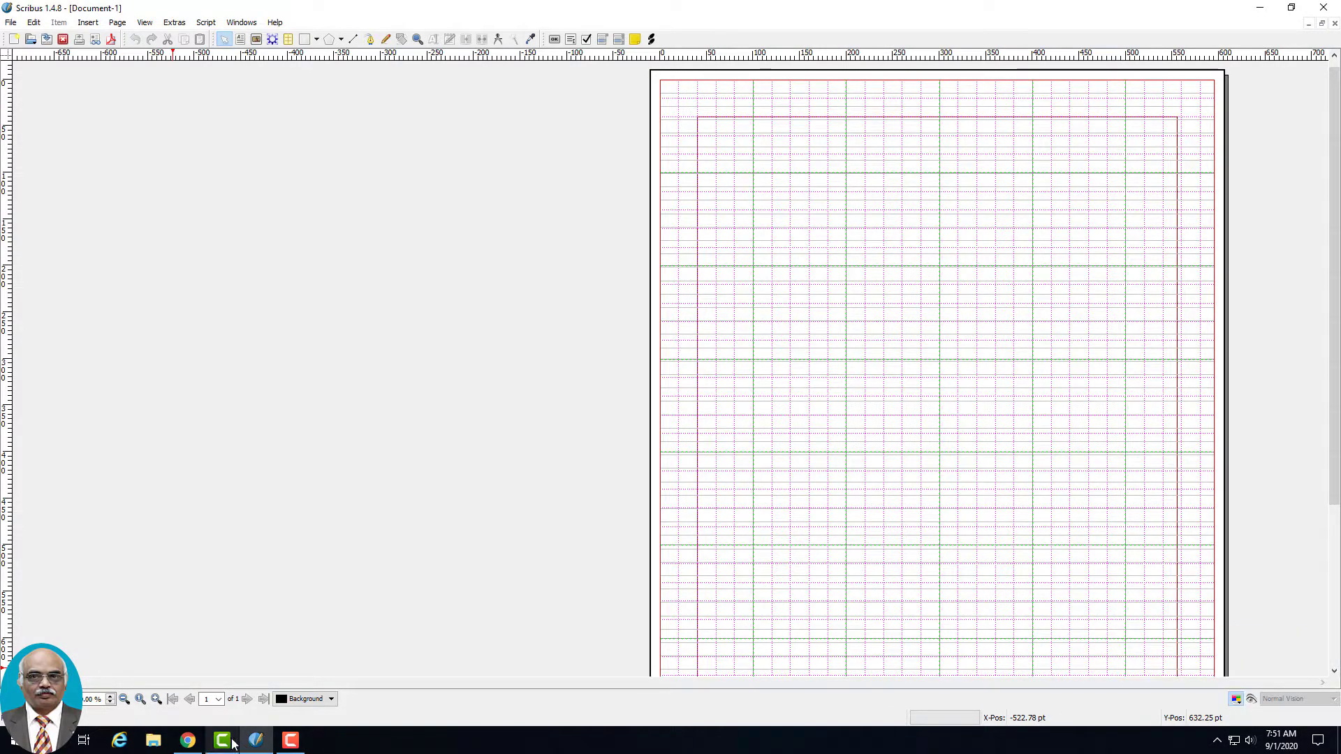
{"action": "left_click", "coordinate": [189, 741]}
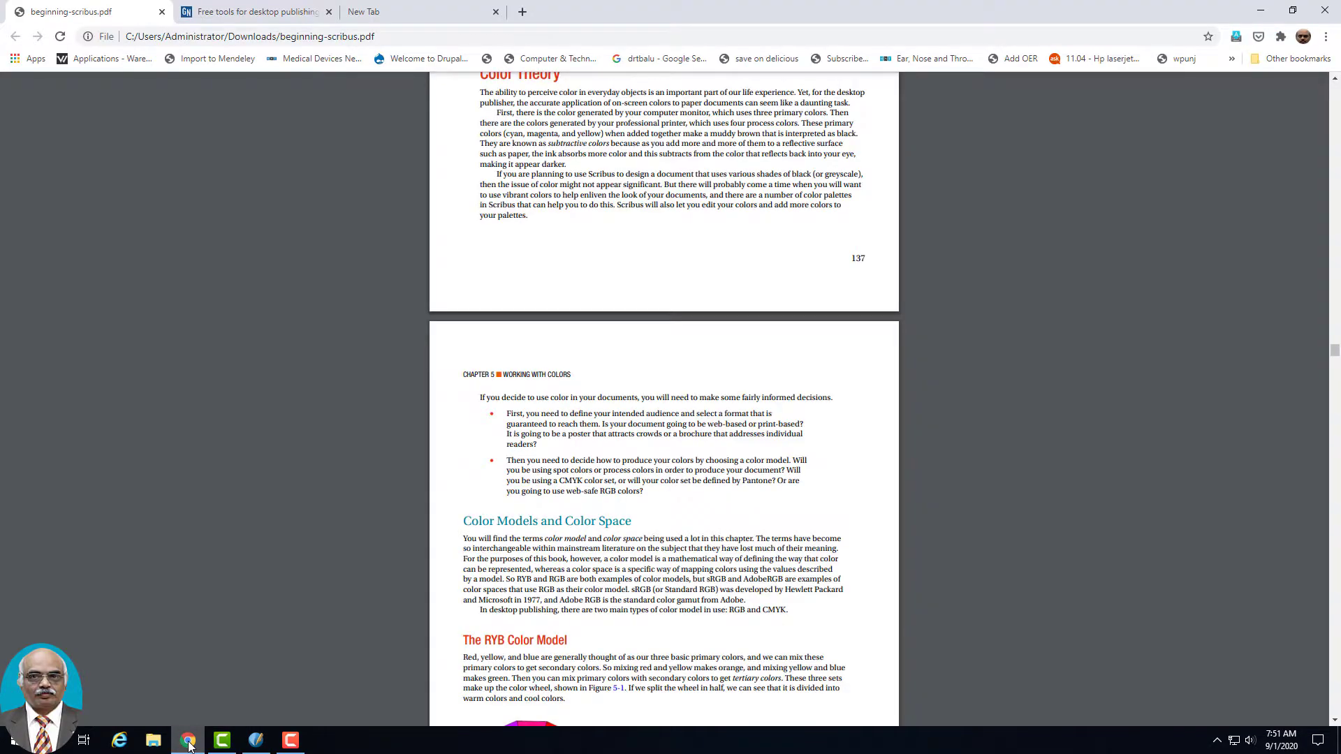
{"action": "left_click", "coordinate": [188, 743]}
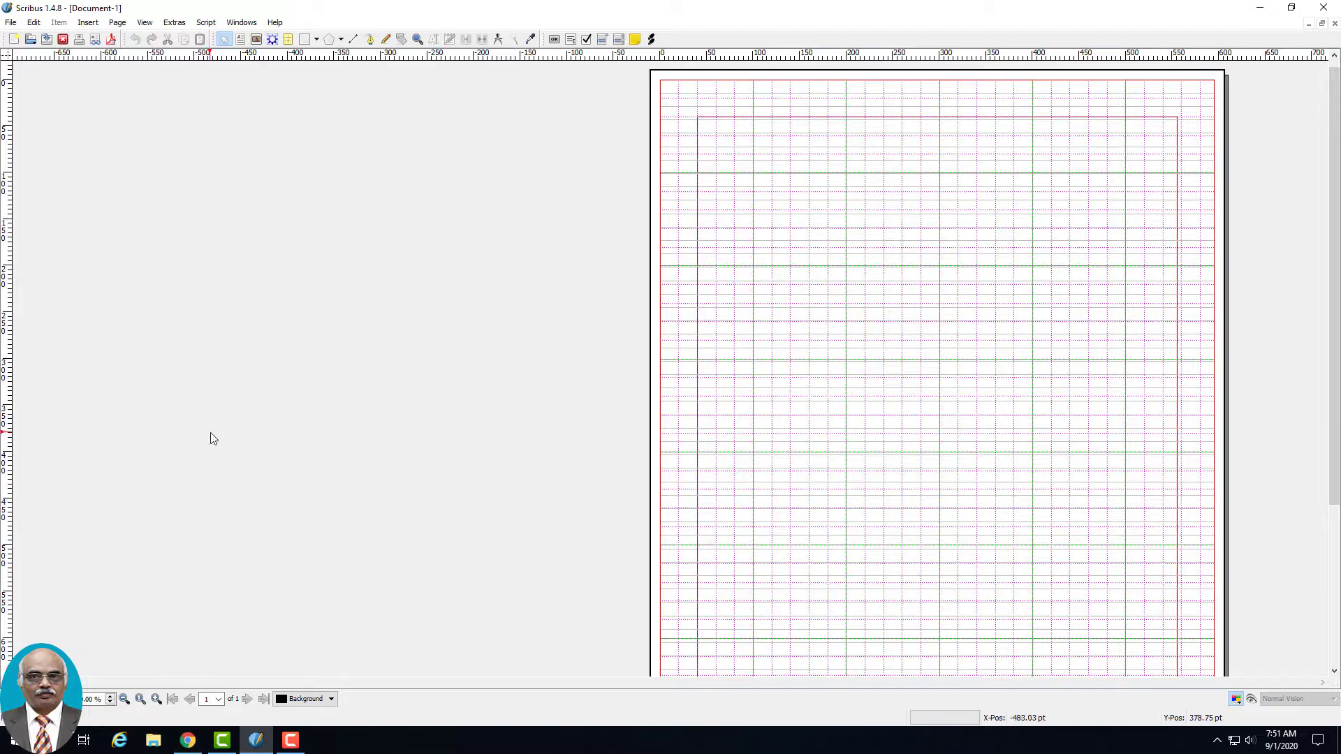
{"action": "left_click", "coordinate": [292, 745]}
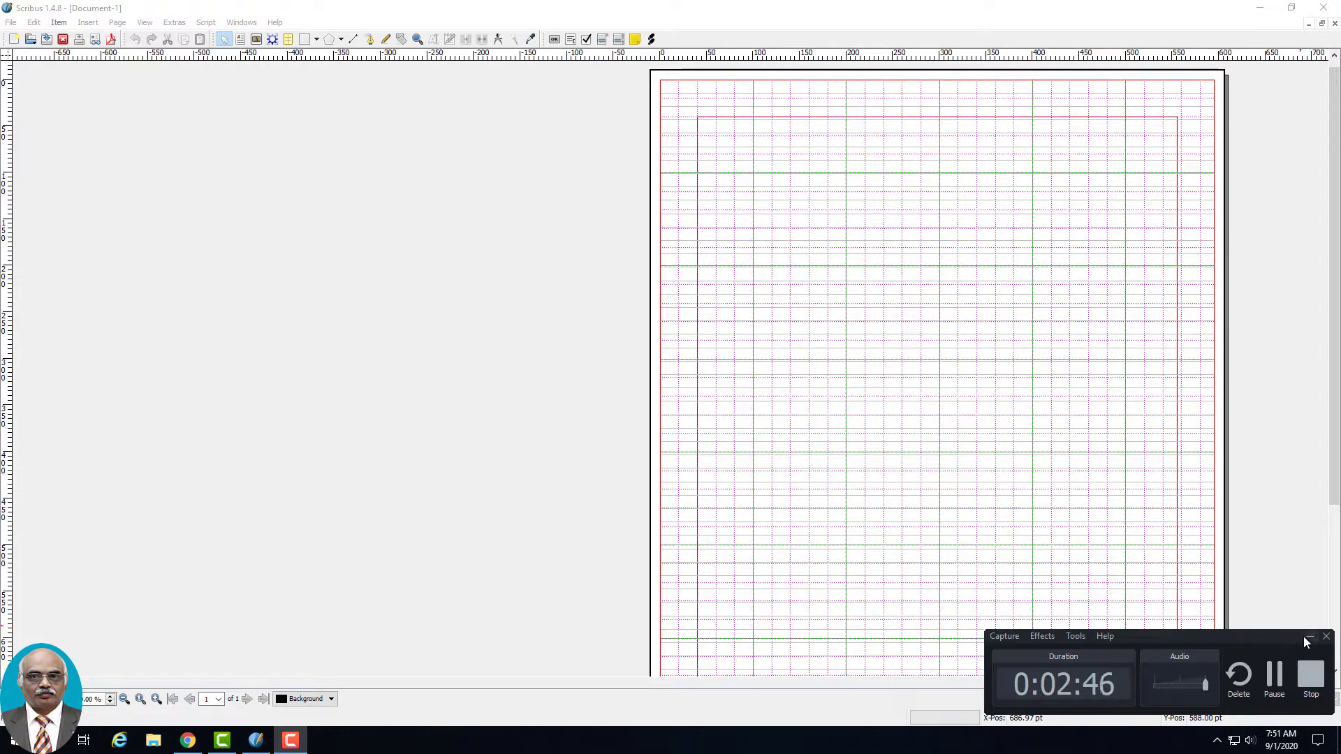
{"action": "left_click", "coordinate": [1307, 639]}
Switch to beginning-scribus.pdf in Chrome and read Chapter 5 from the color models through the RGB and subtractive color figures
{"action": "left_click", "coordinate": [187, 745]}
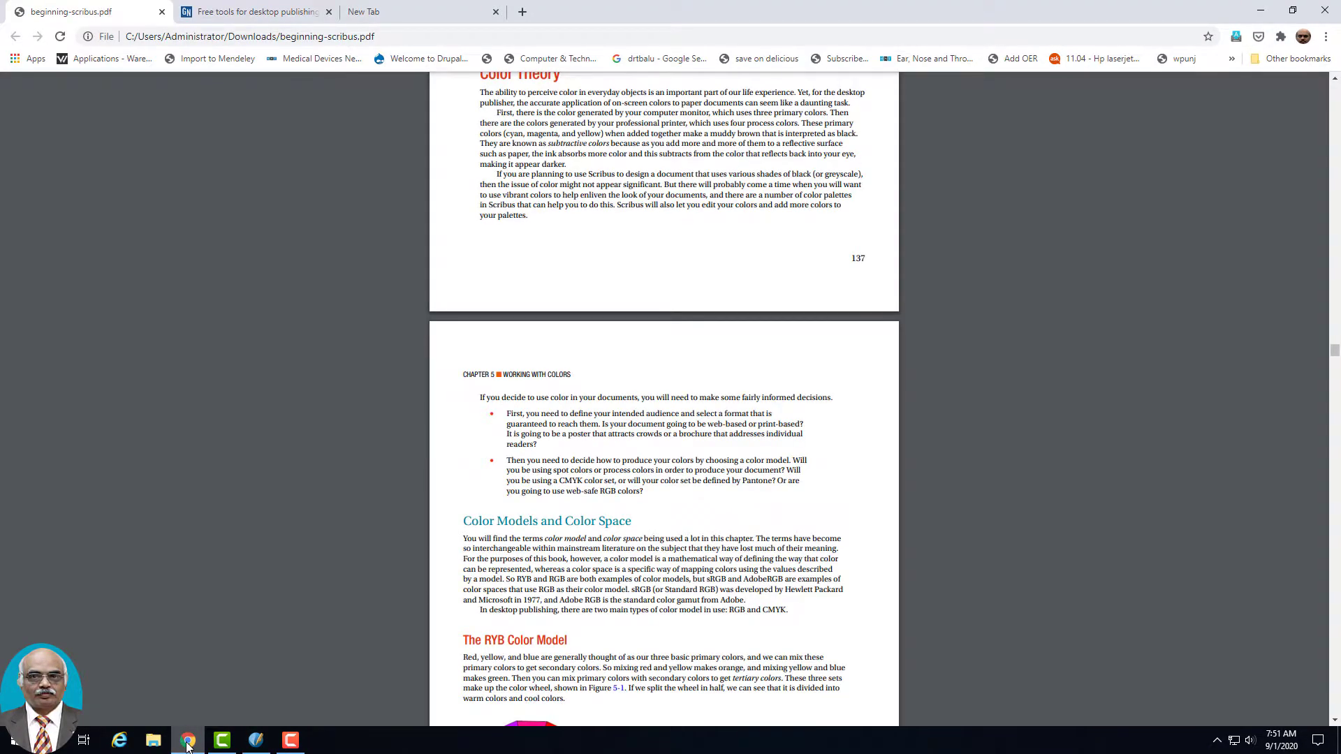
{"action": "key", "text": "Down"}
{"action": "key", "text": "Down"}
{"action": "key", "text": "Down"}
{"action": "key", "text": "Down"}
{"action": "key", "text": "Down"}
{"action": "key", "text": "Down"}
{"action": "key", "text": "Down"}
{"action": "key", "text": "Down"}
{"action": "key", "text": "Down"}
{"action": "key", "text": "Down"}
{"action": "key", "text": "Down"}
{"action": "key", "text": "Down"}
{"action": "key", "text": "Down"}
{"action": "key", "text": "Down"}
{"action": "key", "text": "Down"}
{"action": "key", "text": "Down"}
{"action": "key", "text": "Down"}
{"action": "key", "text": "Down"}
{"action": "key", "text": "Down"}
{"action": "key", "text": "Down"}
{"action": "key", "text": "Down"}
{"action": "key", "text": "Down"}
{"action": "key", "text": "Down"}
{"action": "key", "text": "Down"}
{"action": "key", "text": "Down"}
{"action": "key", "text": "Down"}
{"action": "key", "text": "Down"}
{"action": "key", "text": "Down"}
{"action": "key", "text": "Down"}
{"action": "key", "text": "Down"}
{"action": "key", "text": "Down"}
{"action": "key", "text": "Down"}
{"action": "key", "text": "Down"}
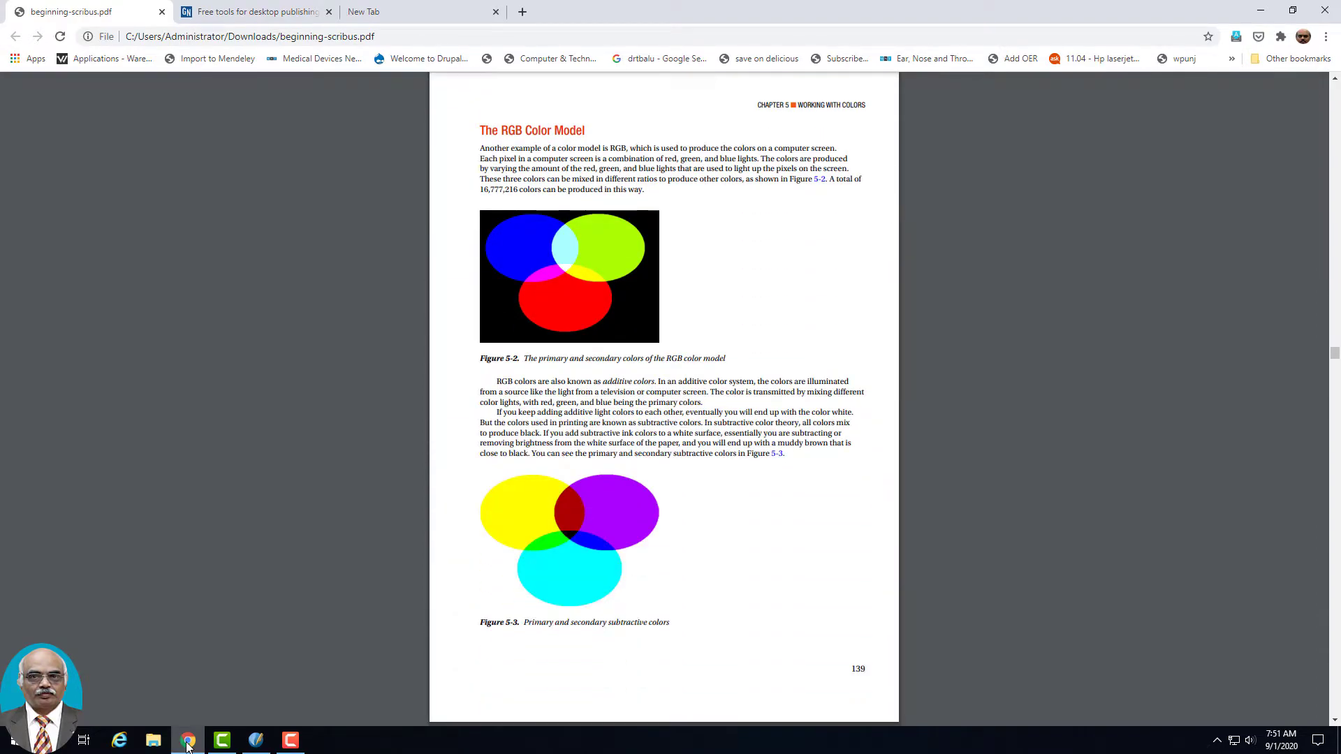
{"action": "key", "text": "Down"}
{"action": "key", "text": "Down"}
{"action": "key", "text": "Down"}
{"action": "key", "text": "Down"}
{"action": "key", "text": "Down"}
{"action": "key", "text": "Down"}
{"action": "key", "text": "Down"}
{"action": "key", "text": "Down"}
{"action": "key", "text": "Down"}
{"action": "key", "text": "Down"}
{"action": "key", "text": "Down"}
{"action": "key", "text": "Down"}
{"action": "key", "text": "Down"}
{"action": "key", "text": "Down"}
{"action": "key", "text": "Down"}
{"action": "key", "text": "Down"}
{"action": "key", "text": "Down"}
{"action": "key", "text": "Down"}
{"action": "key", "text": "Down"}
{"action": "key", "text": "Down"}
{"action": "key", "text": "Down"}
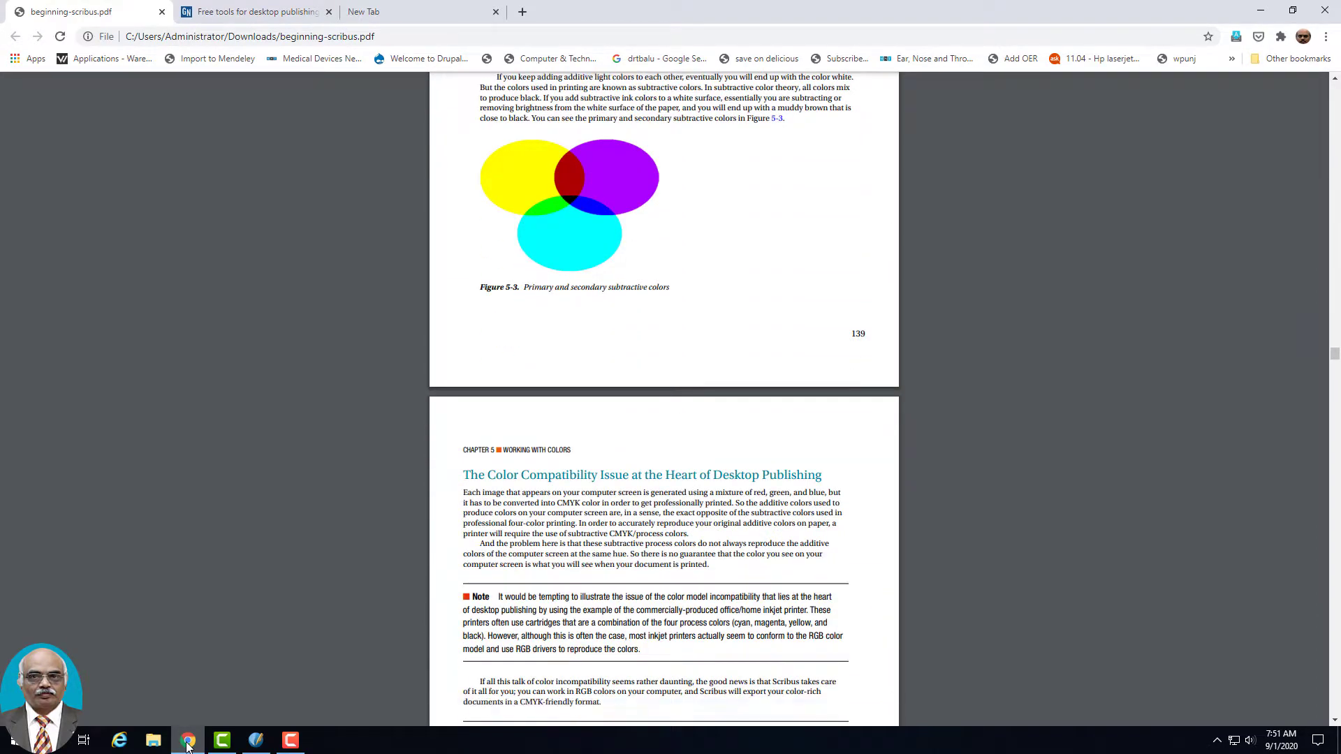
Read on through the color compatibility notes and the Ink Types section on CMYK process colors and spot colors
{"action": "key", "text": "Down"}
{"action": "key", "text": "Down"}
{"action": "key", "text": "Down"}
{"action": "key", "text": "Down"}
{"action": "key", "text": "Down"}
{"action": "key", "text": "Down"}
{"action": "key", "text": "Down"}
{"action": "key", "text": "Down"}
{"action": "key", "text": "Down"}
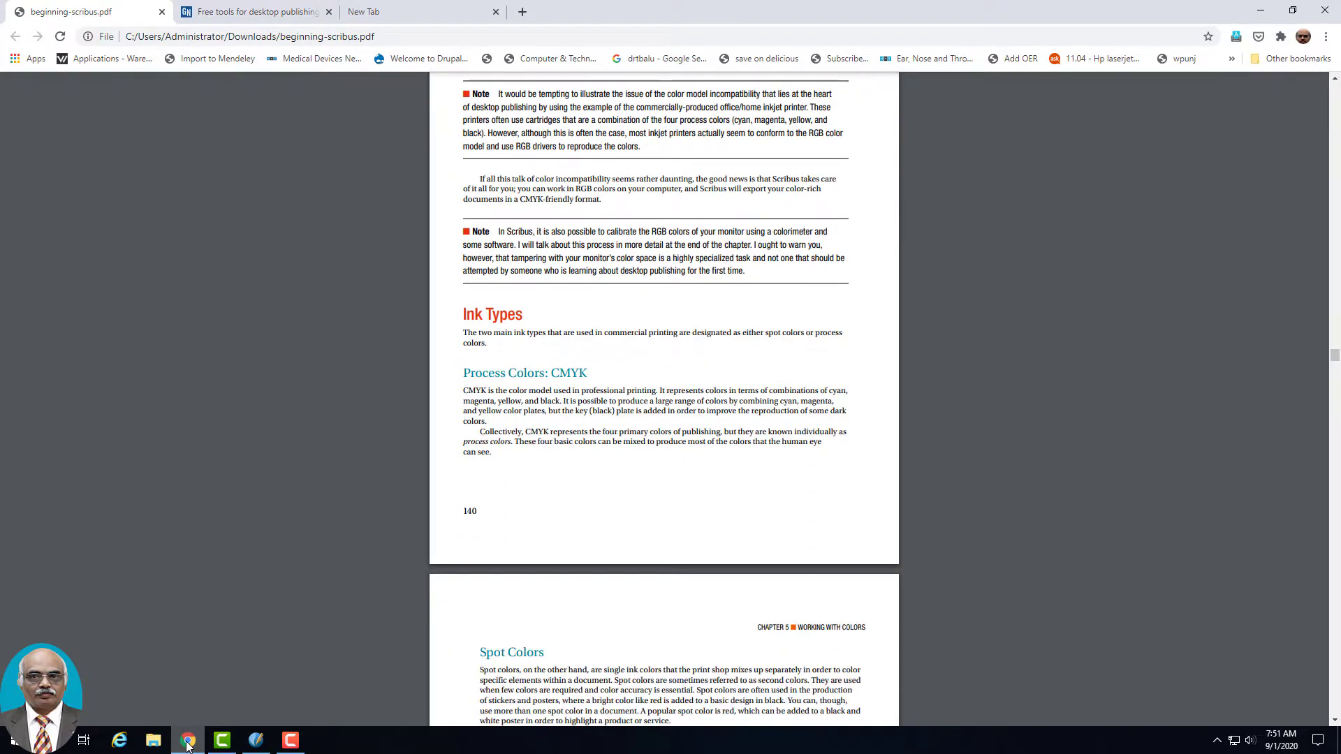
{"action": "key", "text": "Down"}
{"action": "key", "text": "Down"}
{"action": "key", "text": "Down"}
{"action": "key", "text": "Down"}
{"action": "key", "text": "Down"}
{"action": "key", "text": "Down"}
{"action": "key", "text": "Down"}
{"action": "key", "text": "Down"}
{"action": "key", "text": "Down"}
{"action": "key", "text": "Down"}
{"action": "key", "text": "Down"}
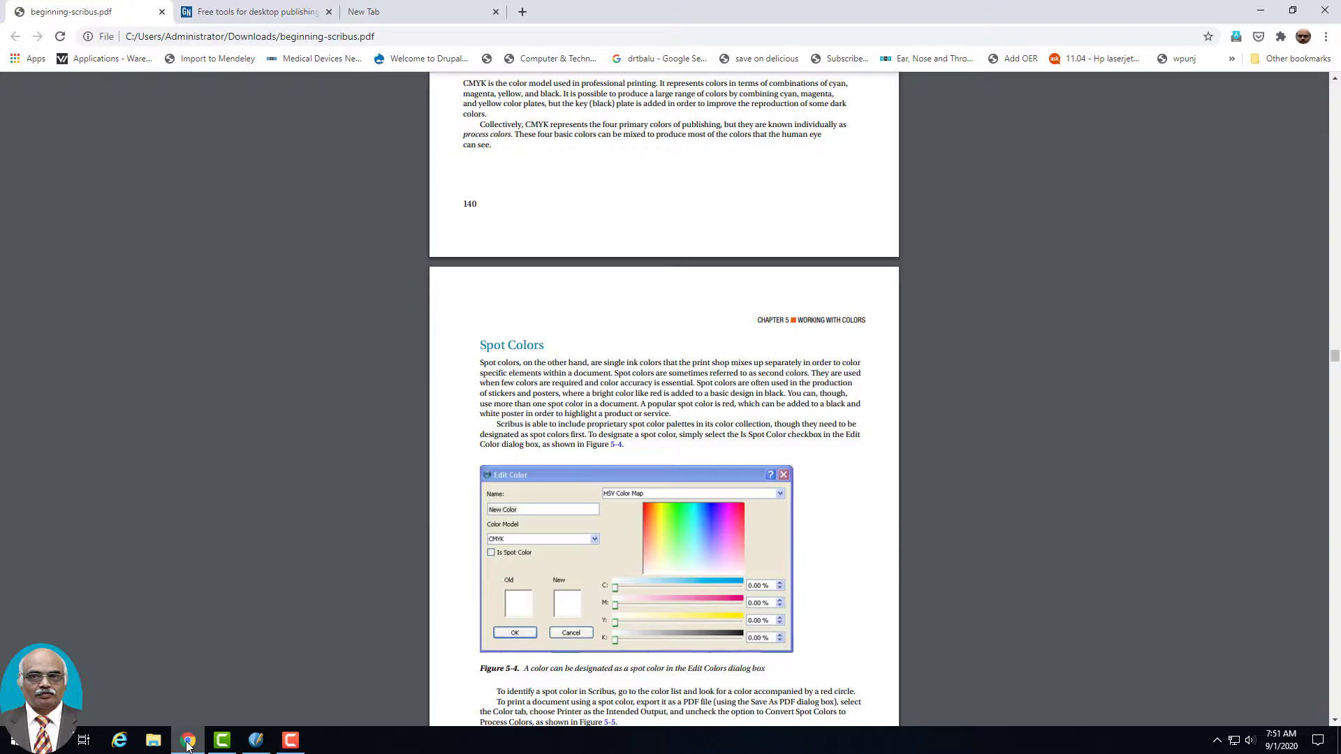
{"action": "key", "text": "Up"}
{"action": "key", "text": "Up"}
{"action": "key", "text": "Up"}
{"action": "key", "text": "Up"}
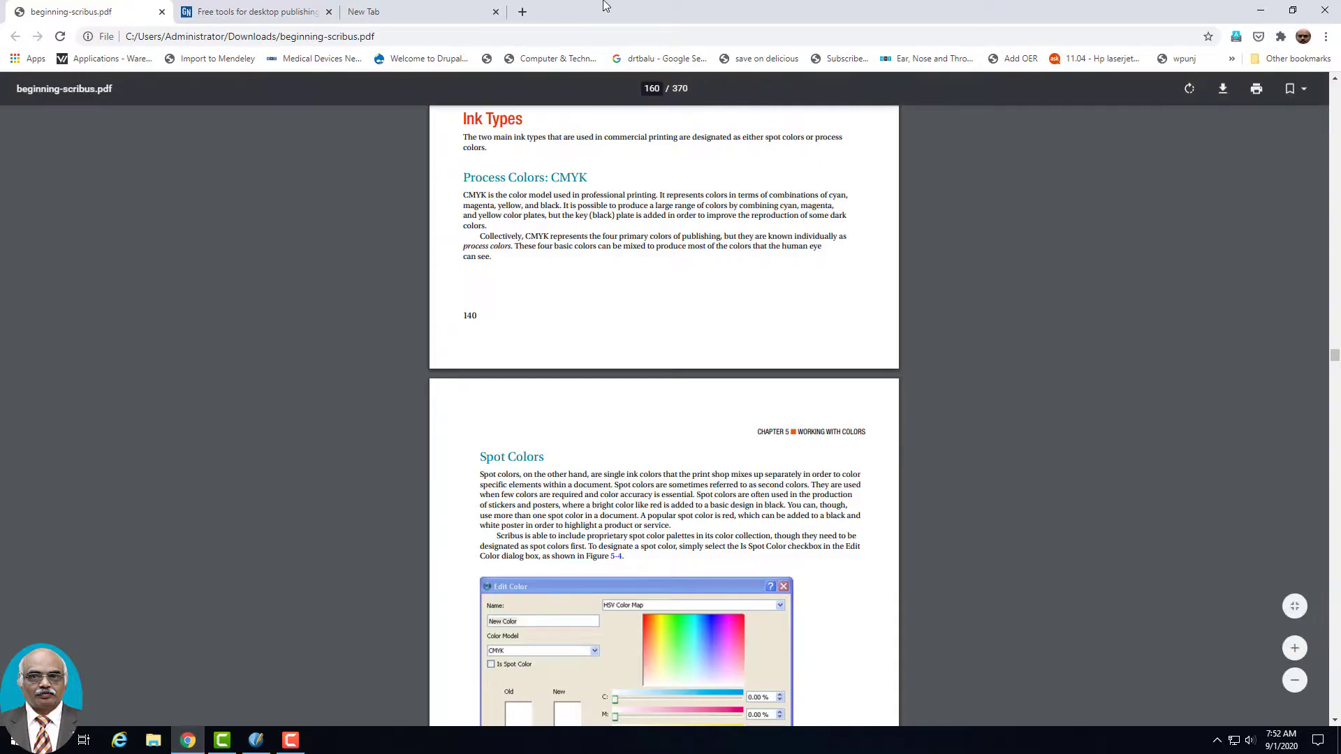
{"action": "left_click", "coordinate": [1264, 21]}
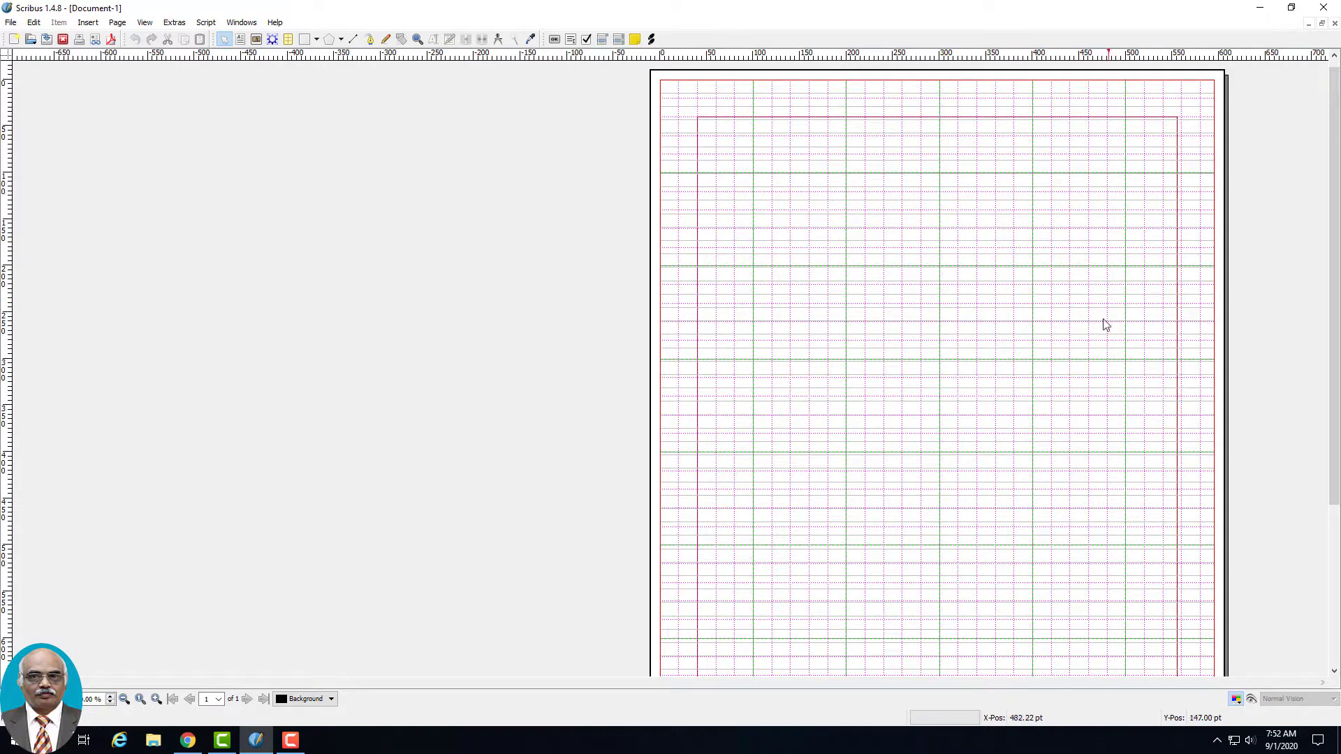
{"action": "left_click", "coordinate": [194, 745]}
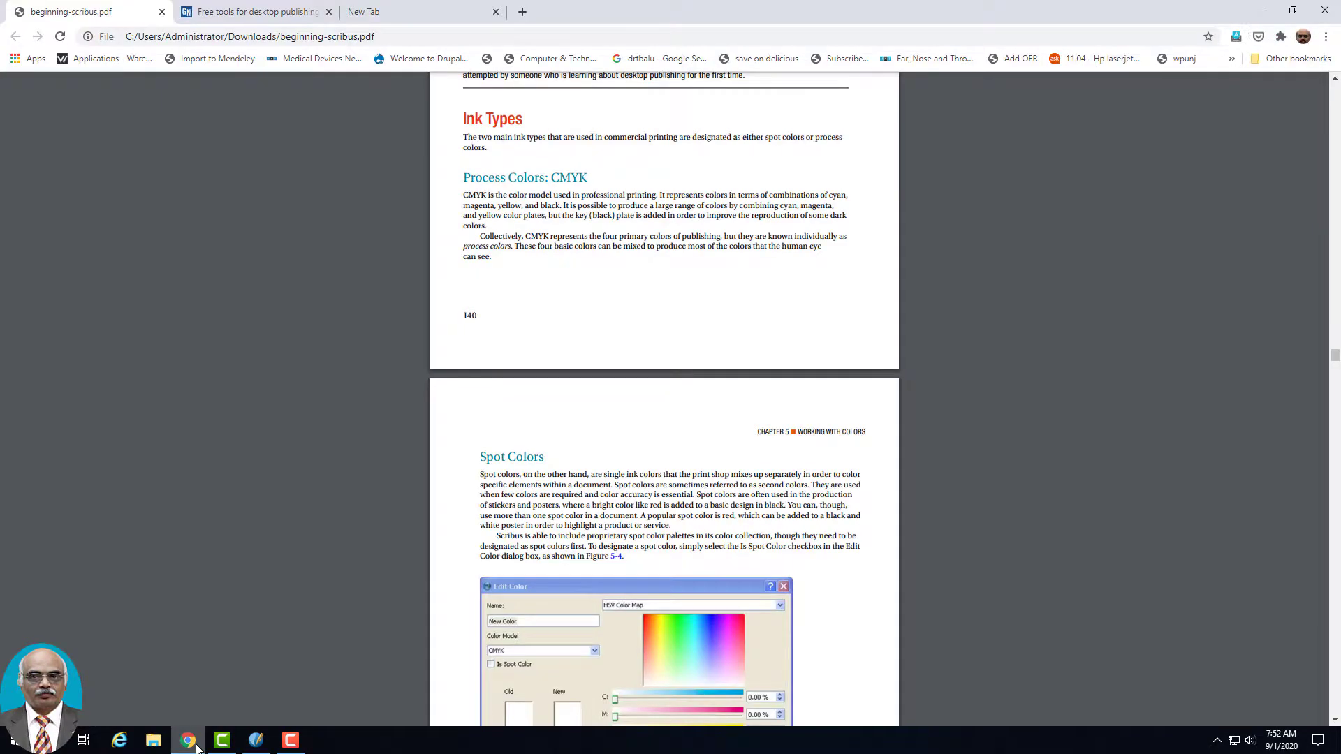
{"action": "left_click", "coordinate": [1260, 11]}
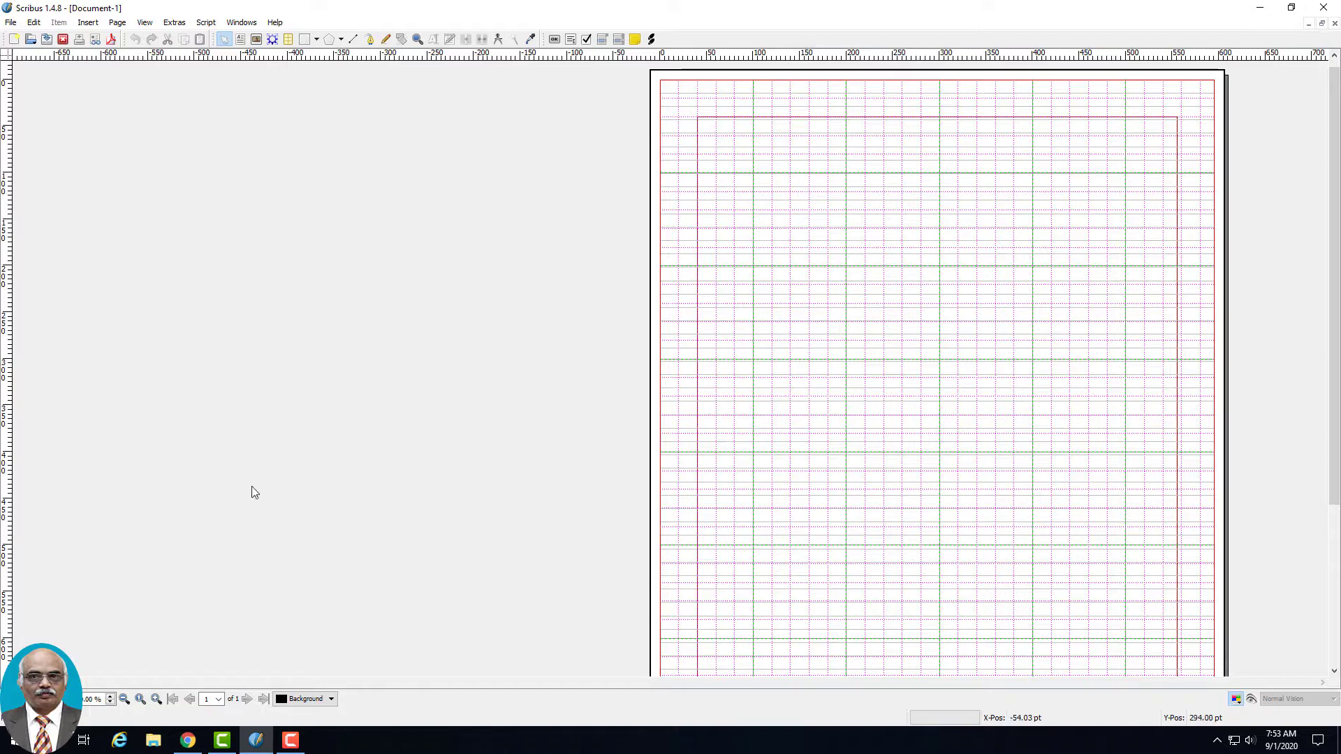
{"action": "left_click", "coordinate": [290, 742]}
{"action": "left_click", "coordinate": [289, 741]}
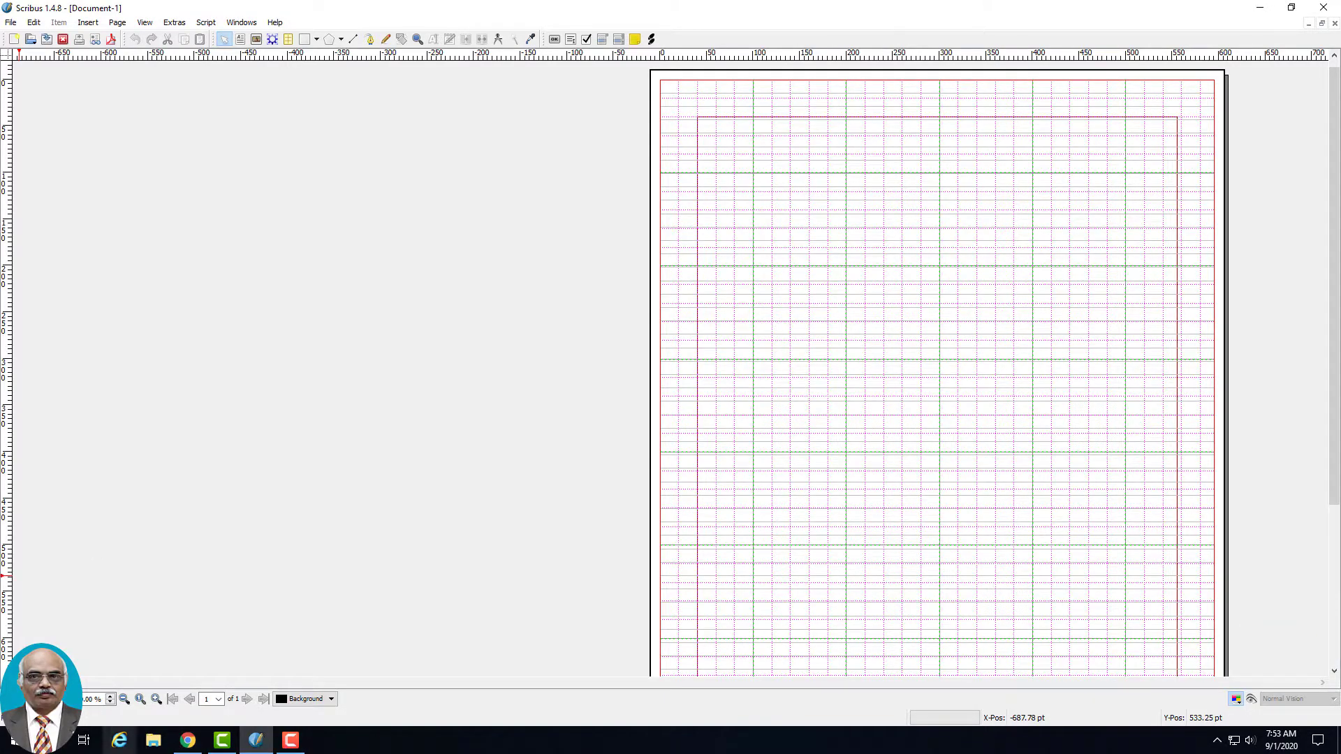
Read the Spot Colors section and Figure 5-4 of the PDF in Chrome, and return to Scribus
{"action": "left_click", "coordinate": [187, 740]}
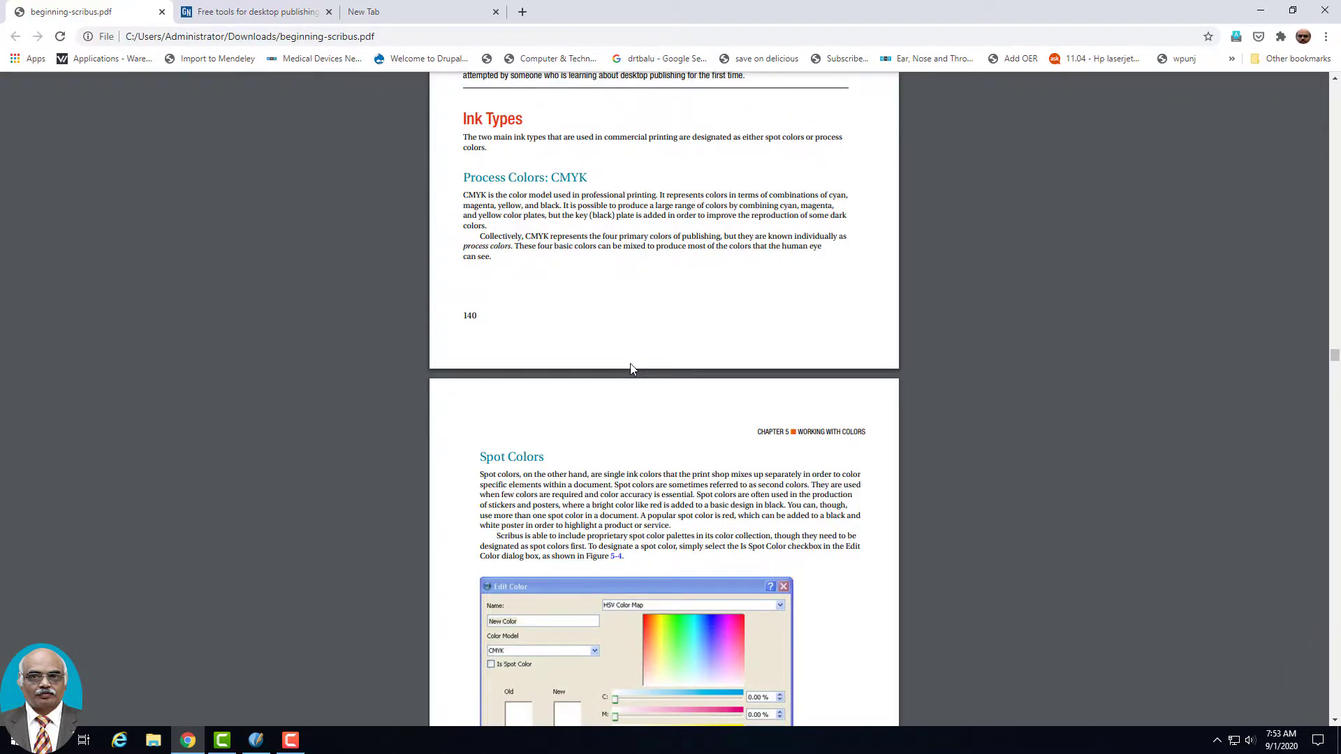
{"action": "scroll", "coordinate": [631, 369], "scroll_direction": "down", "scroll_amount": 3}
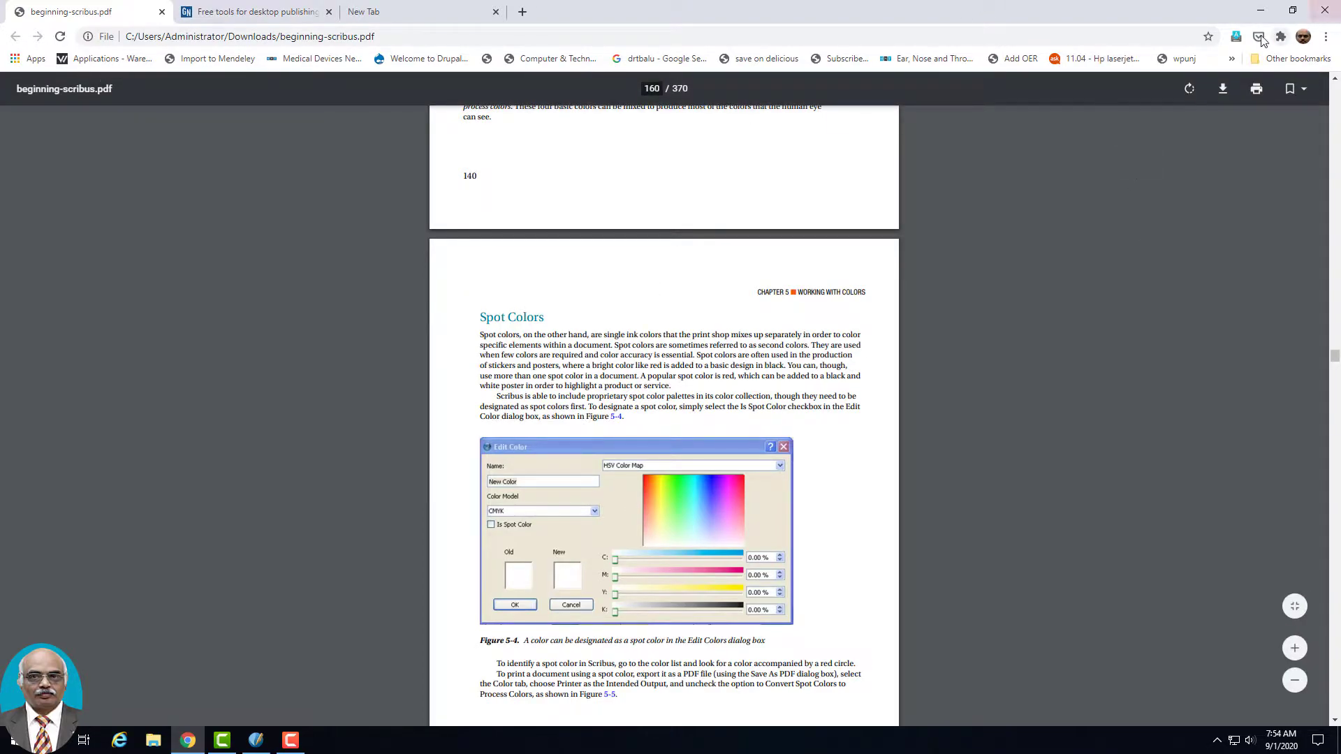
{"action": "left_click", "coordinate": [1260, 10]}
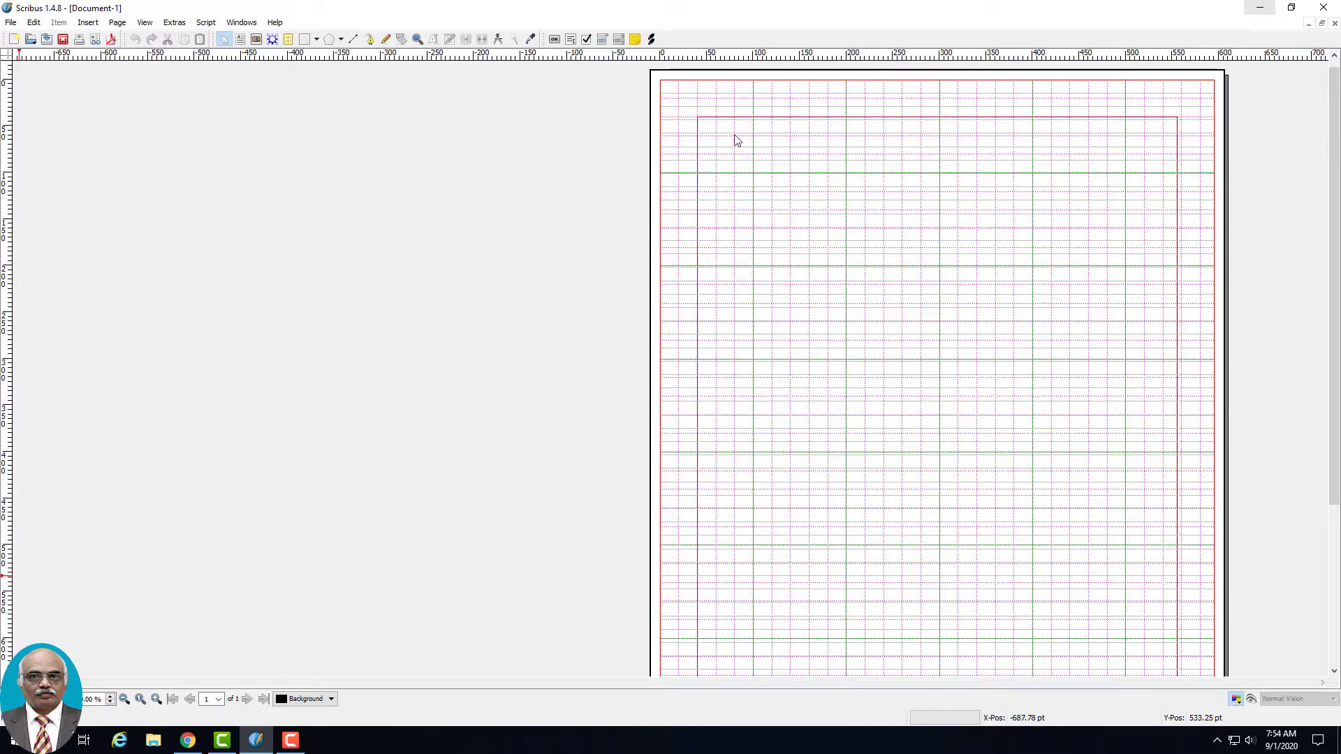
Open the document's color list, view the settings for creating a new color, and close both dialogs without making changes
{"action": "left_click", "coordinate": [174, 23]}
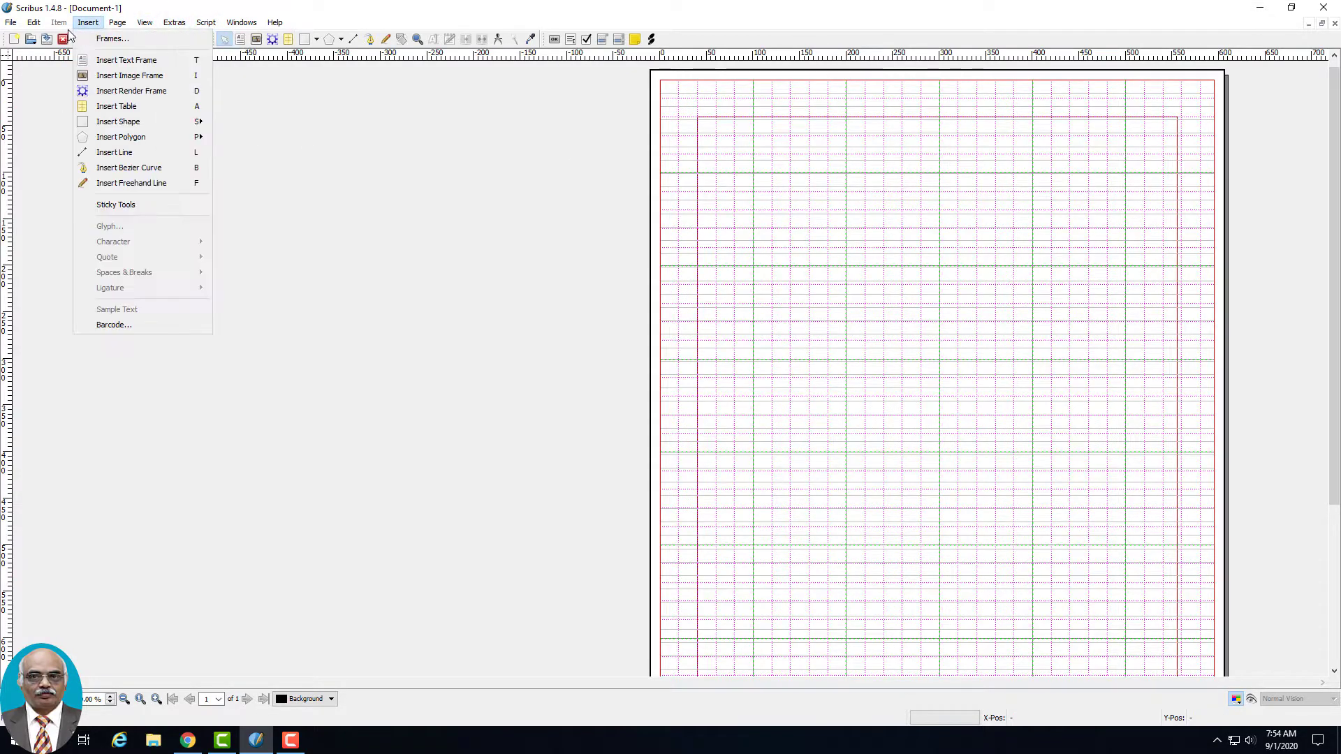
{"action": "mouse_move", "coordinate": [33, 27]}
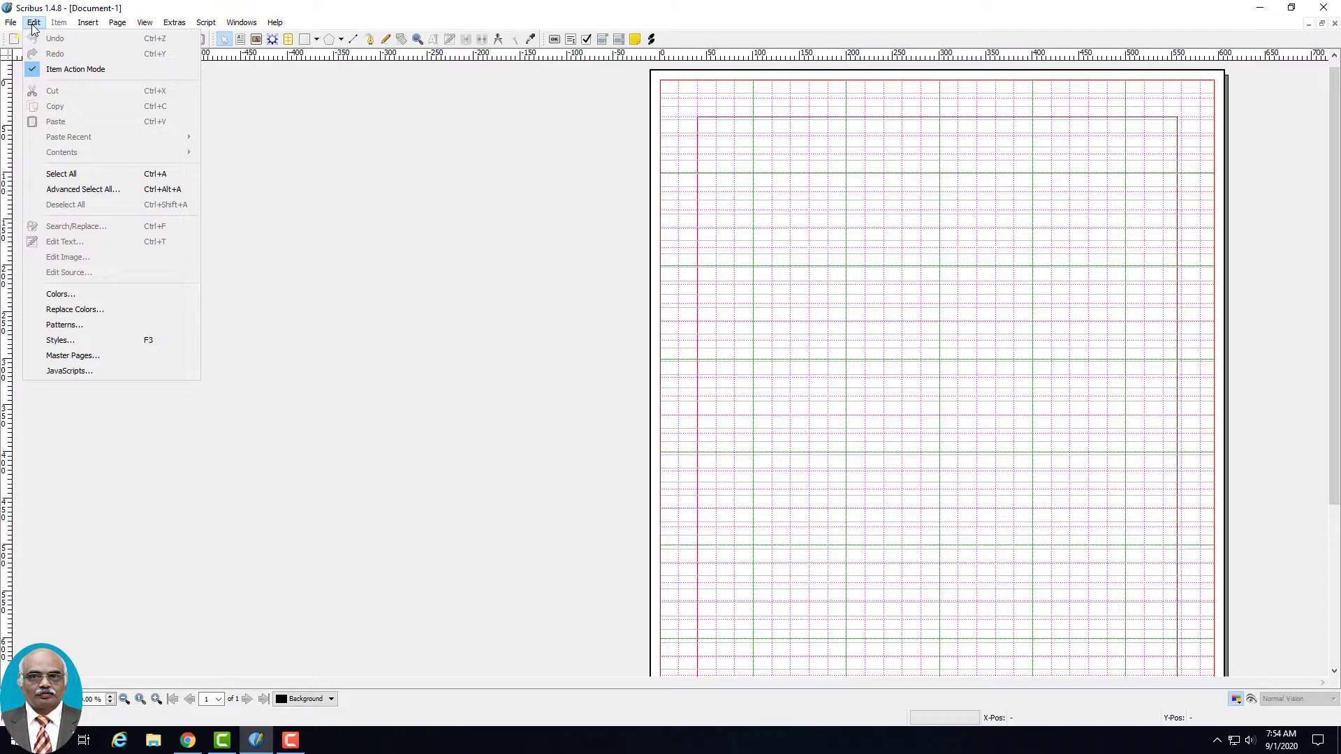
{"action": "left_click", "coordinate": [54, 294]}
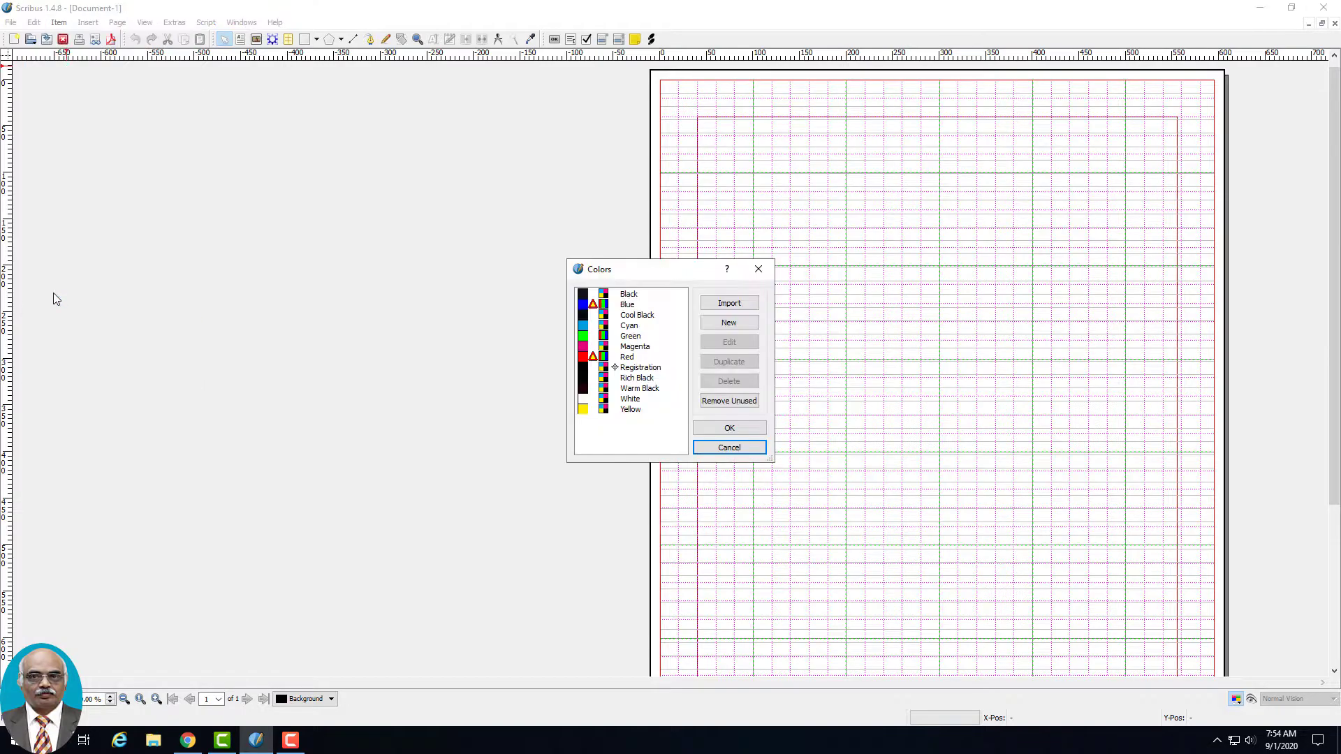
{"action": "left_click", "coordinate": [733, 323]}
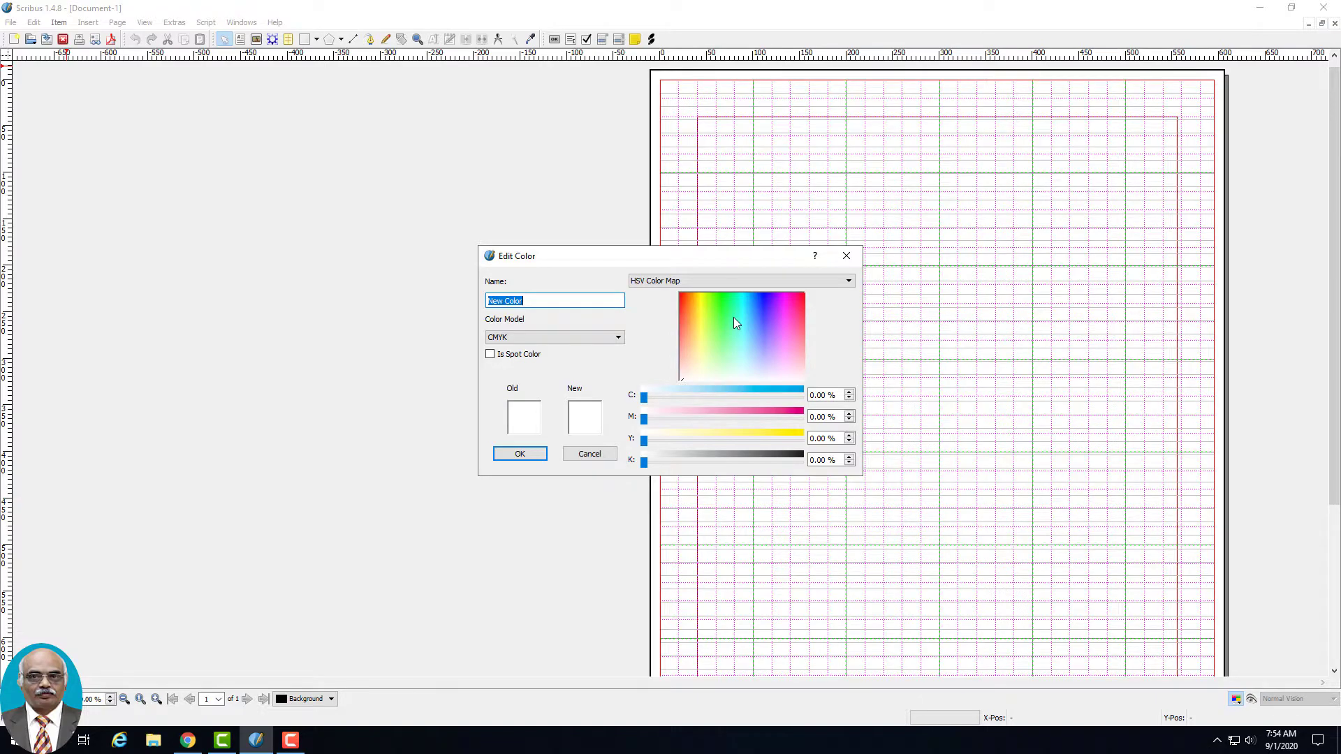
{"action": "left_click", "coordinate": [843, 257]}
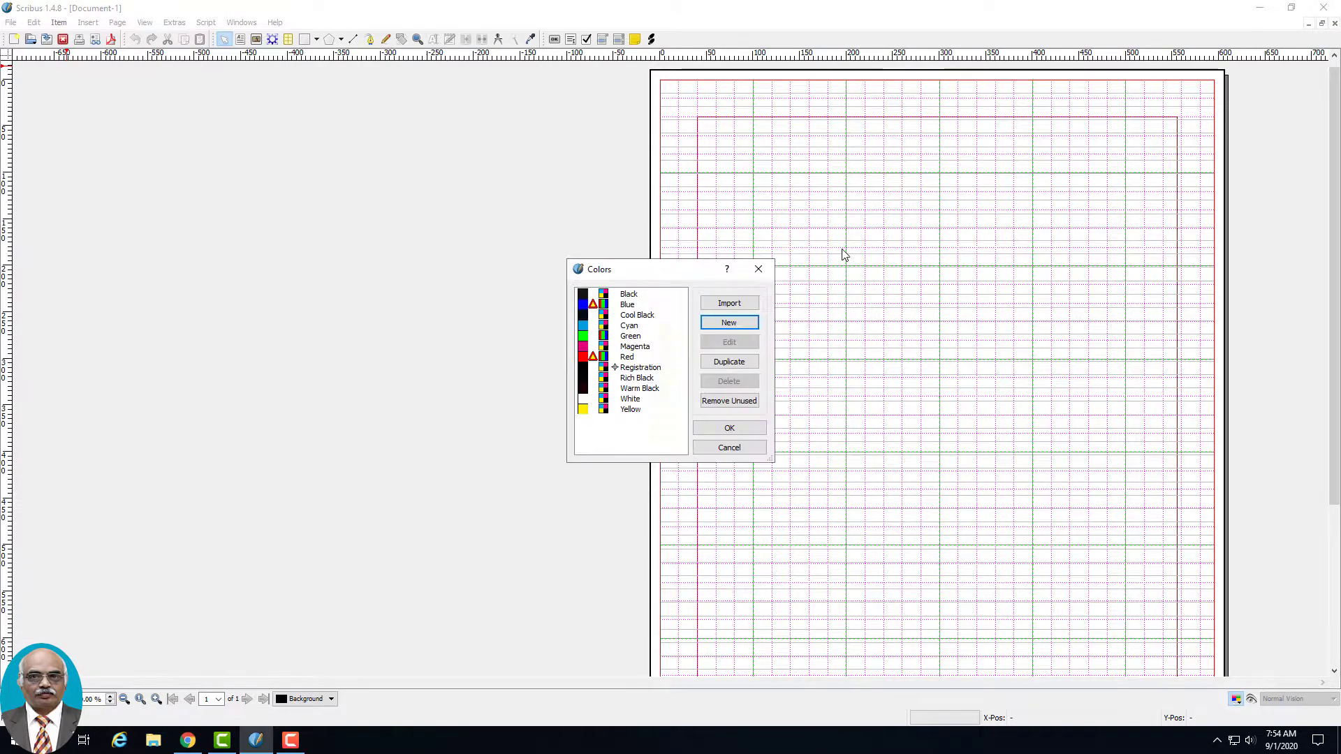
{"action": "left_click", "coordinate": [733, 450]}
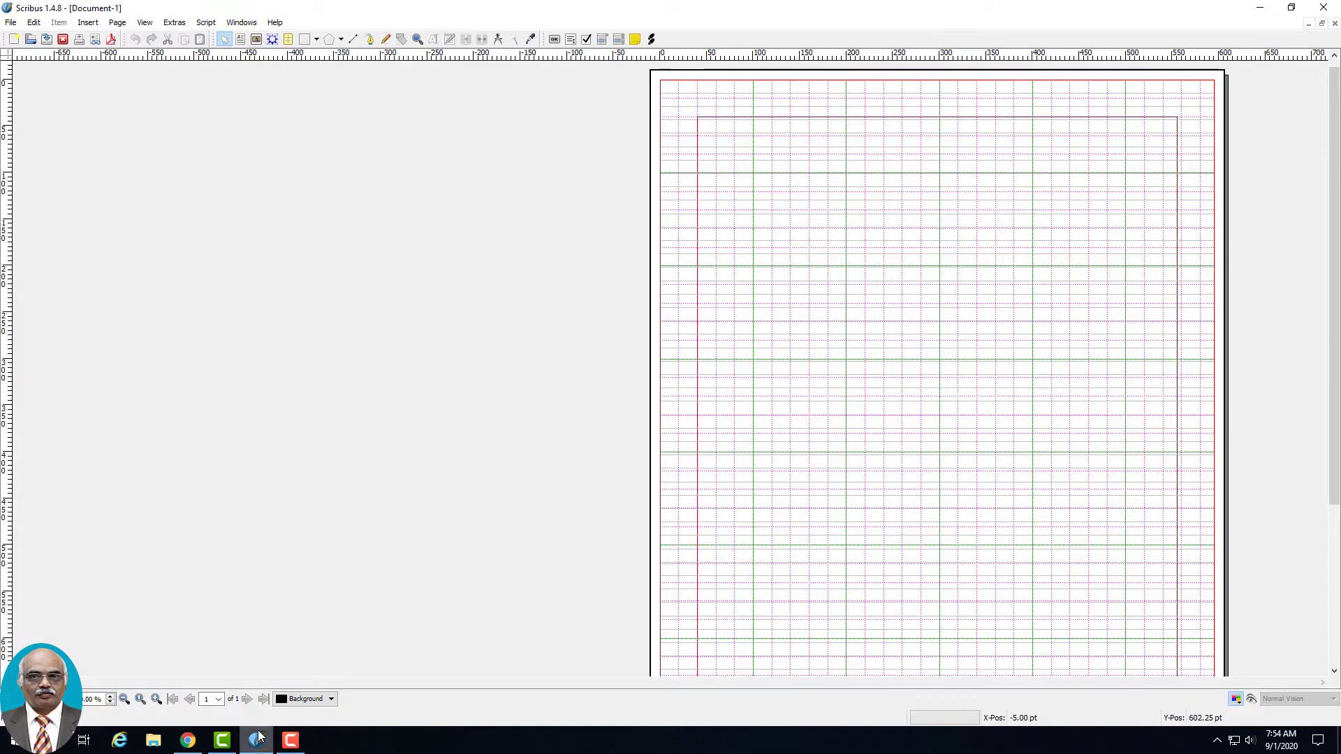
Reopen the new color settings in Scribus to examine the color model and Is Spot Color options, leaving without creating a color
{"action": "left_click", "coordinate": [180, 743]}
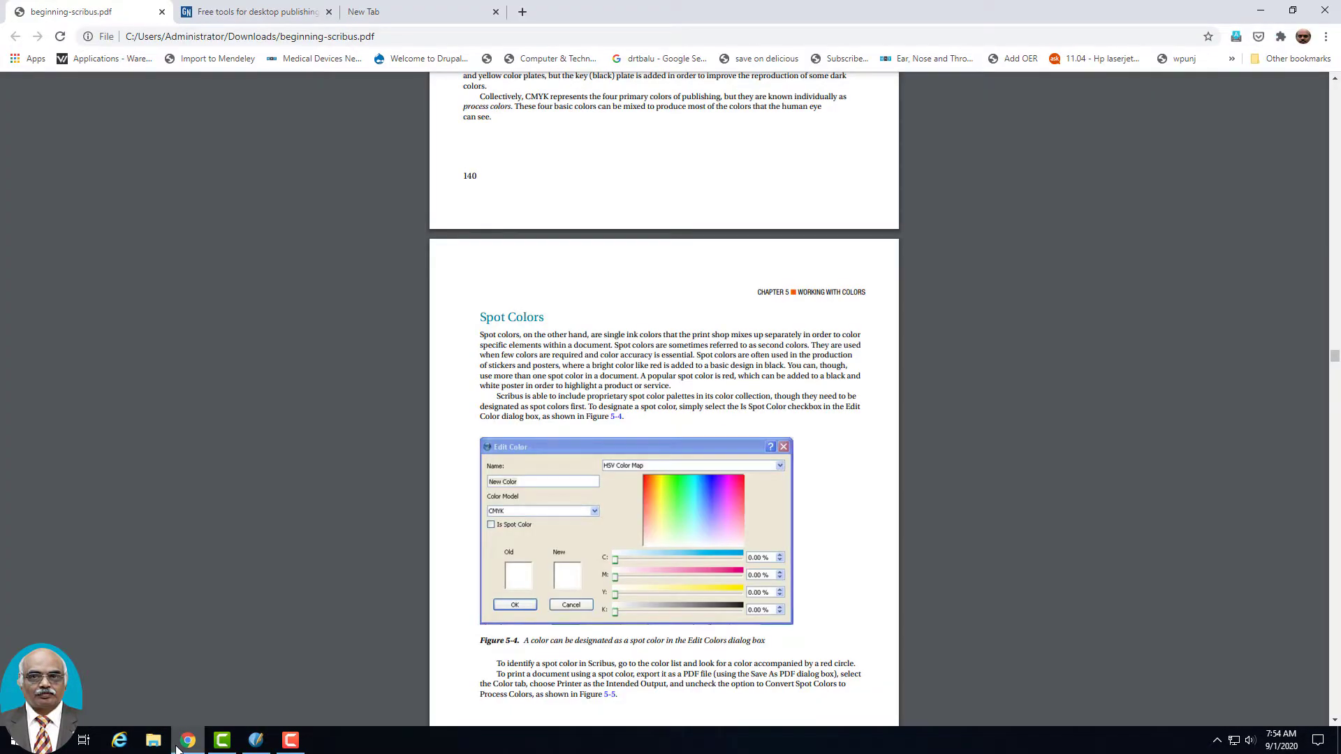
{"action": "left_click", "coordinate": [178, 746]}
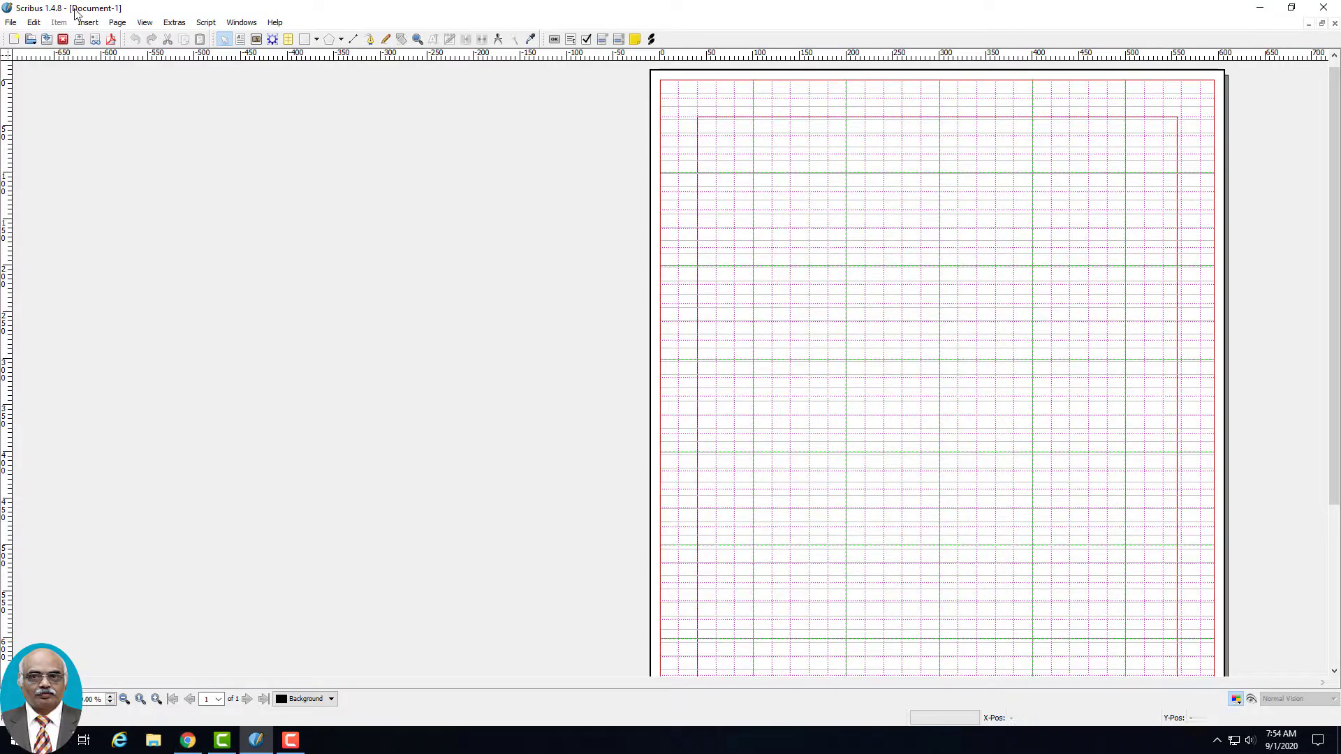
{"action": "left_click", "coordinate": [31, 23]}
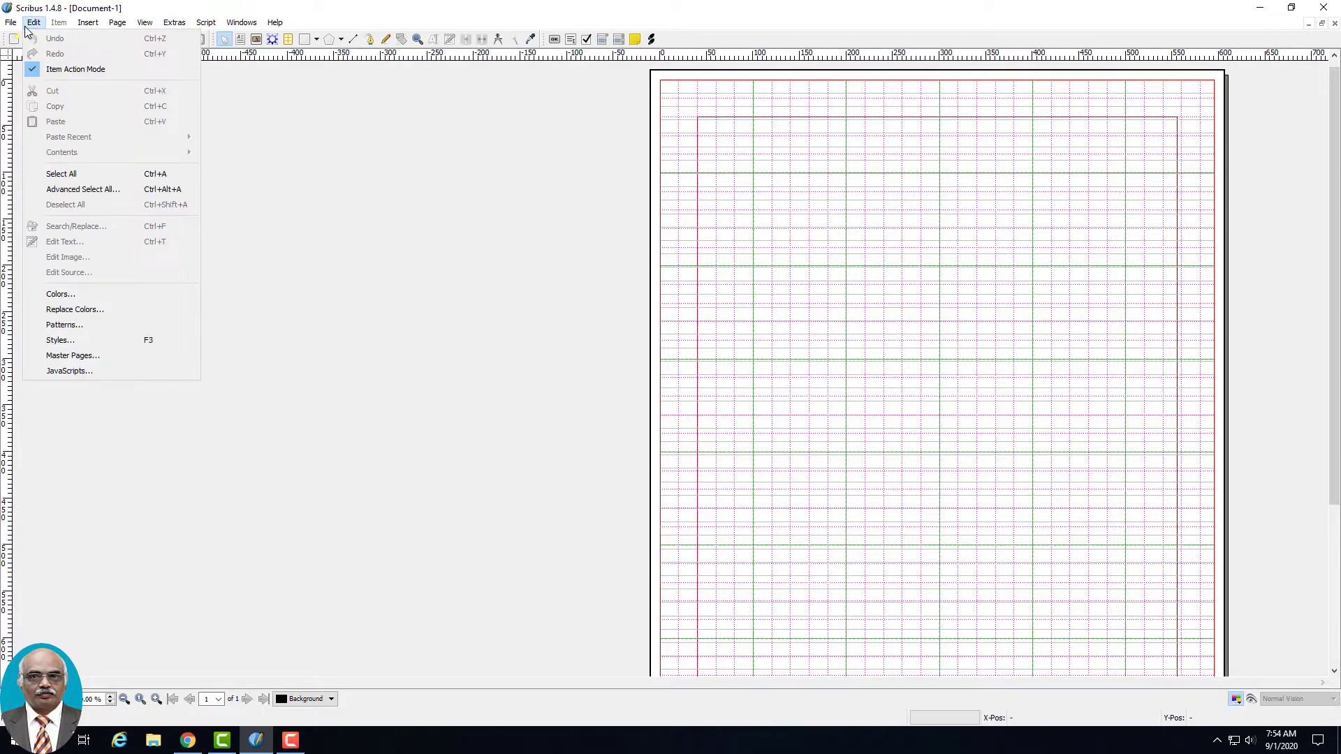
{"action": "left_click", "coordinate": [100, 296]}
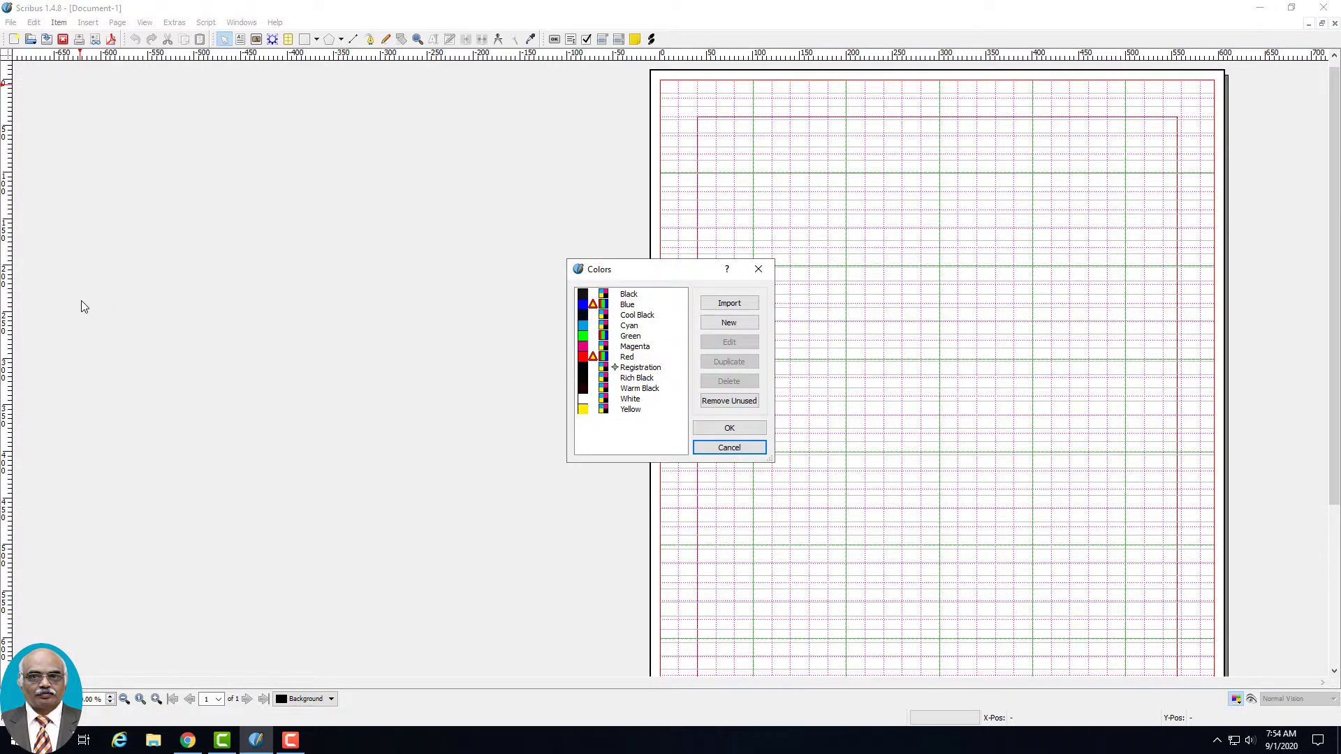
{"action": "left_click", "coordinate": [729, 327]}
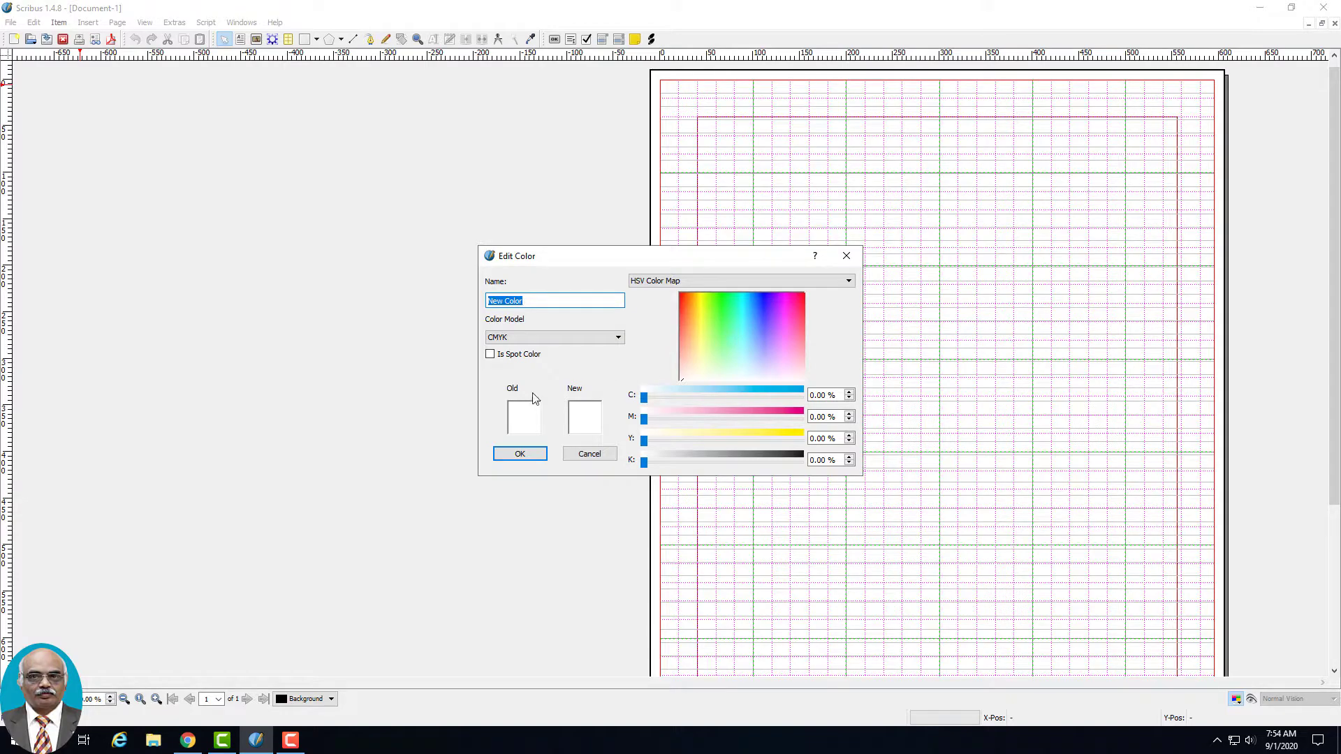
{"action": "left_click", "coordinate": [846, 255]}
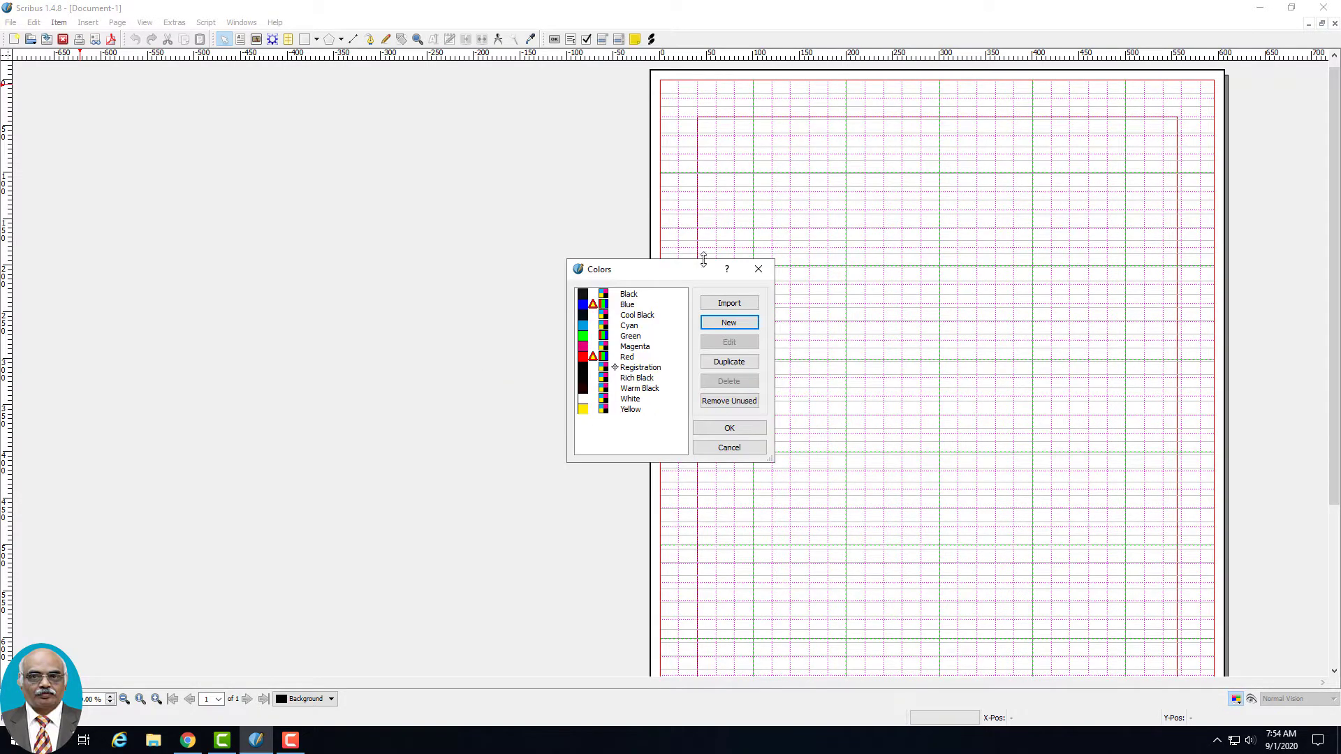
{"action": "left_click", "coordinate": [758, 269]}
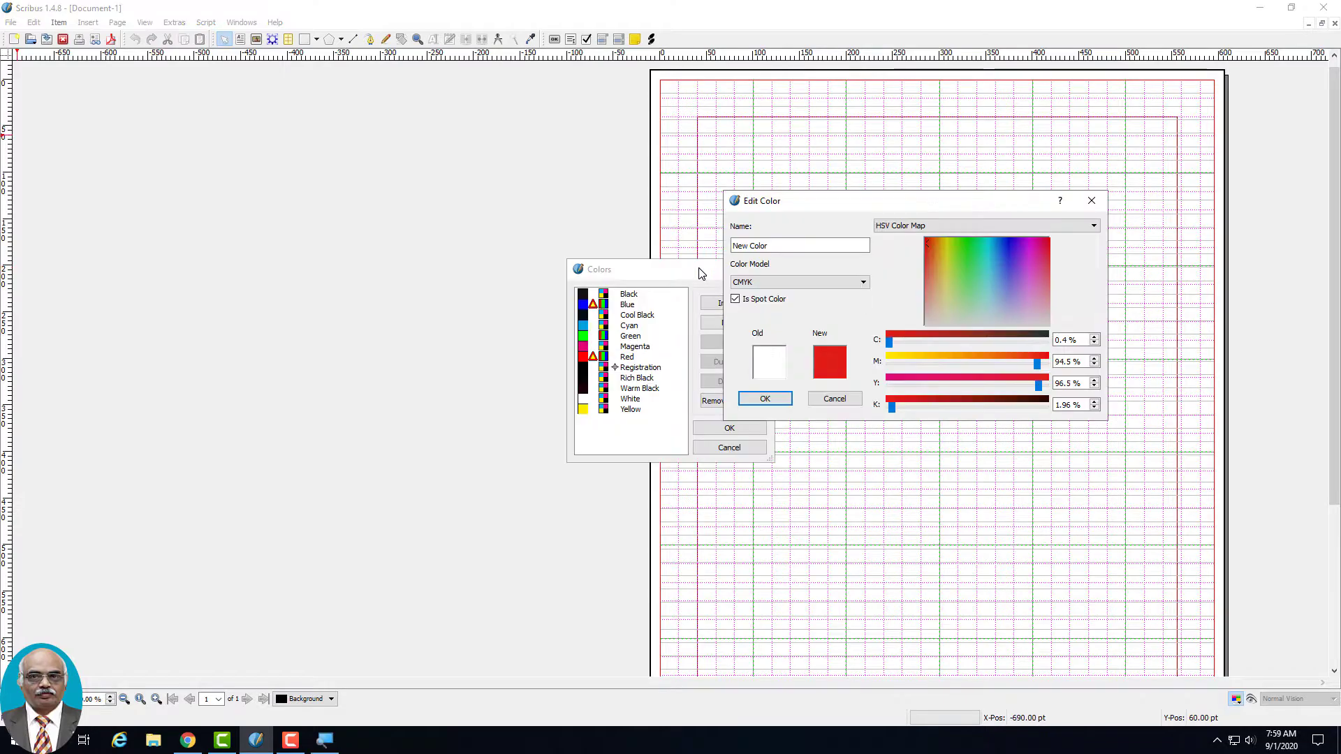
{"action": "left_click", "coordinate": [290, 739]}
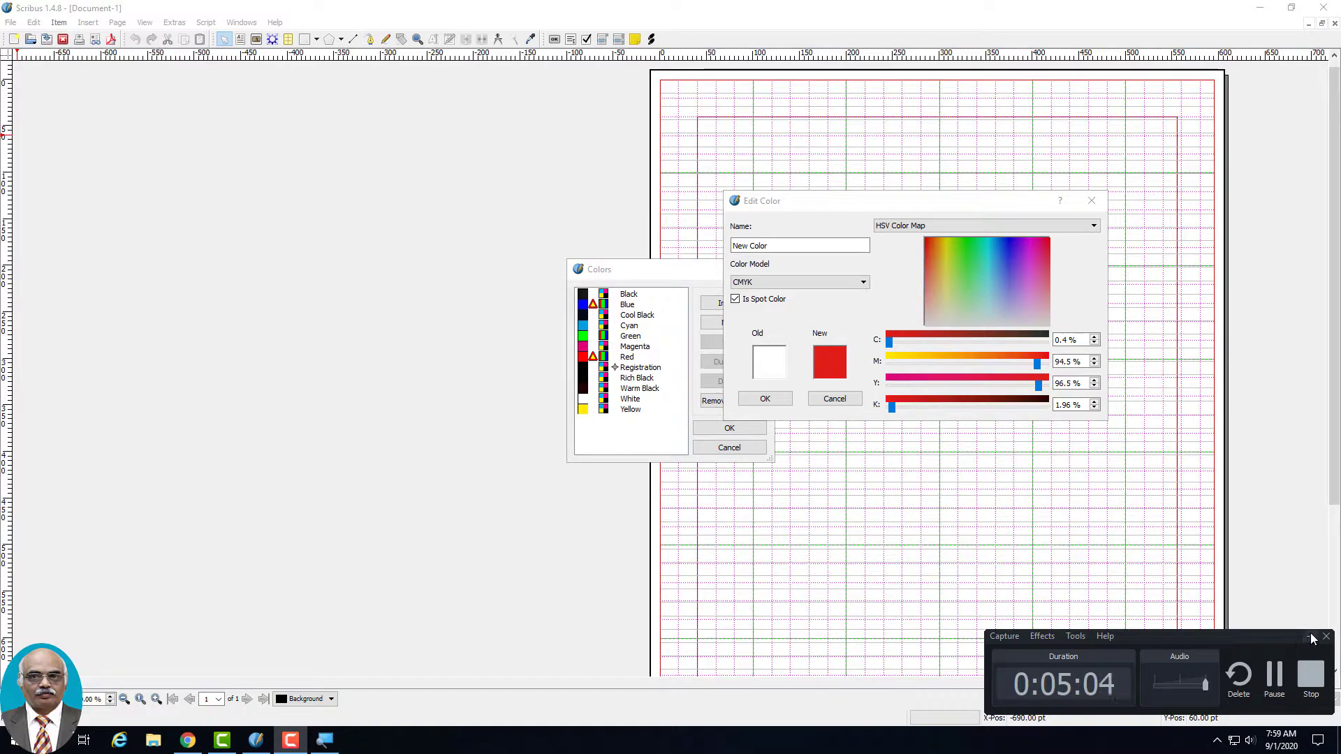
{"action": "left_click", "coordinate": [1309, 638]}
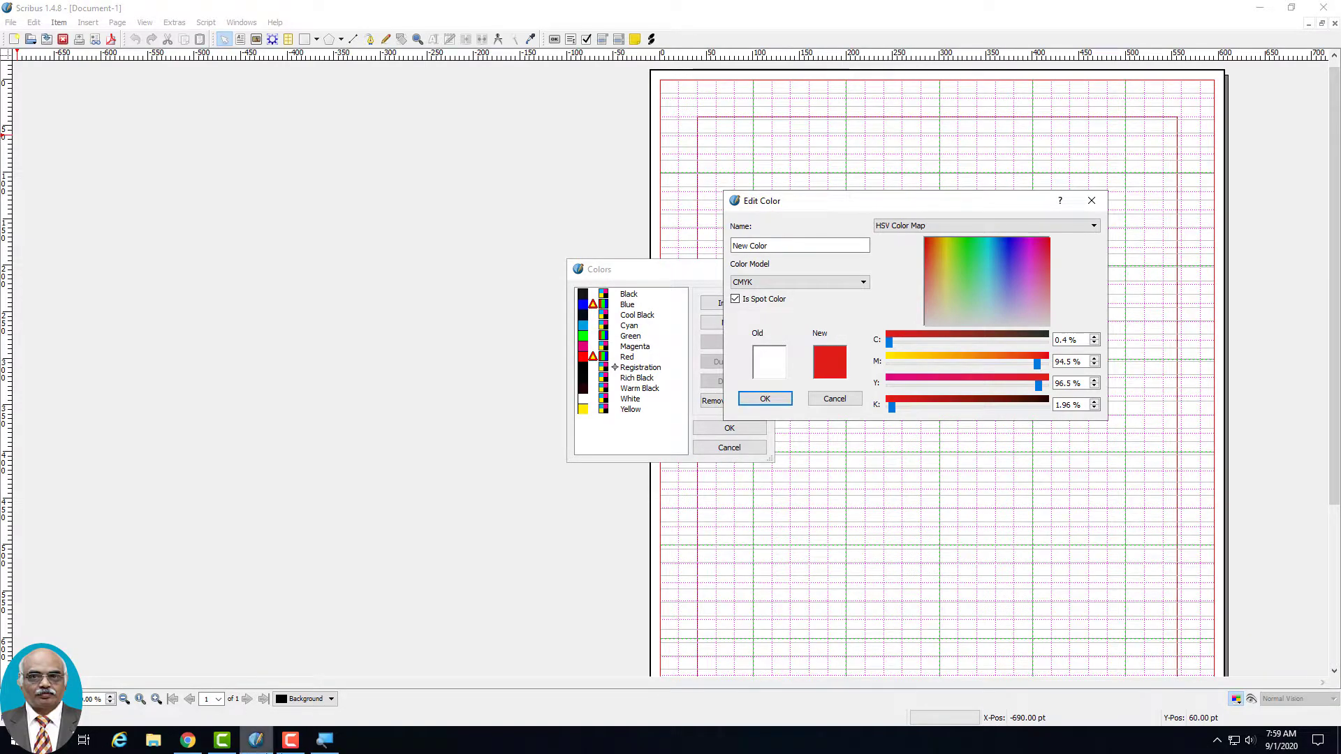
Read the PDF guide in Chrome on exporting with spot colors, Figure 5-5 and the PANTONE section, and return to Scribus
{"action": "left_click", "coordinate": [186, 741]}
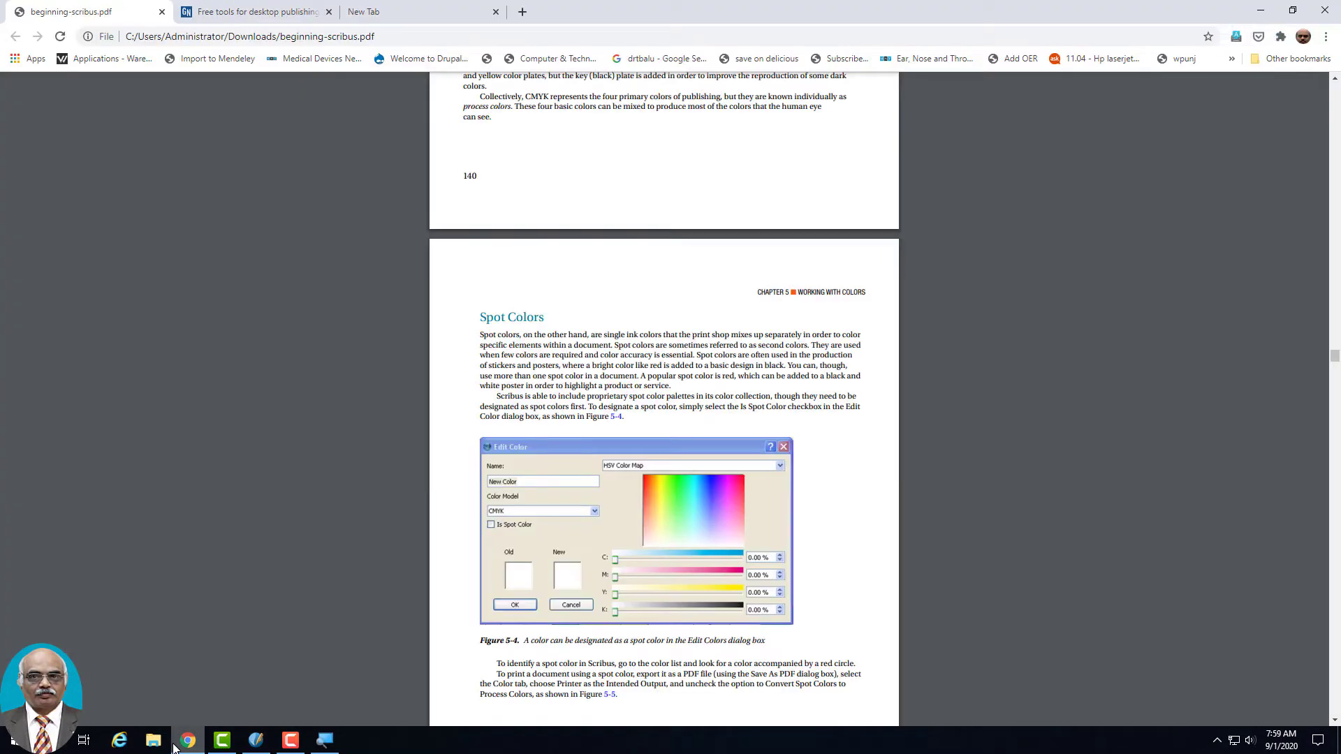
{"action": "scroll", "coordinate": [734, 648], "scroll_direction": "down", "scroll_amount": 6}
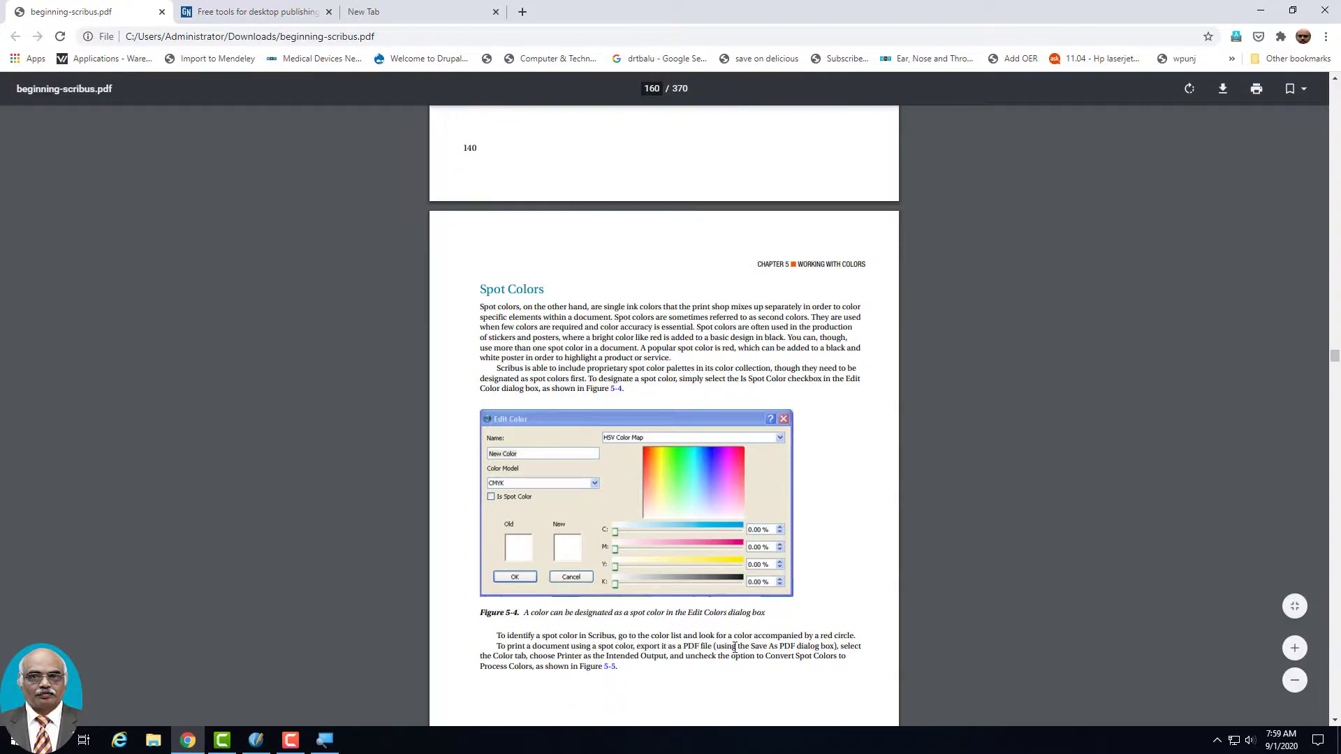
{"action": "scroll", "coordinate": [734, 647], "scroll_direction": "down", "scroll_amount": 2}
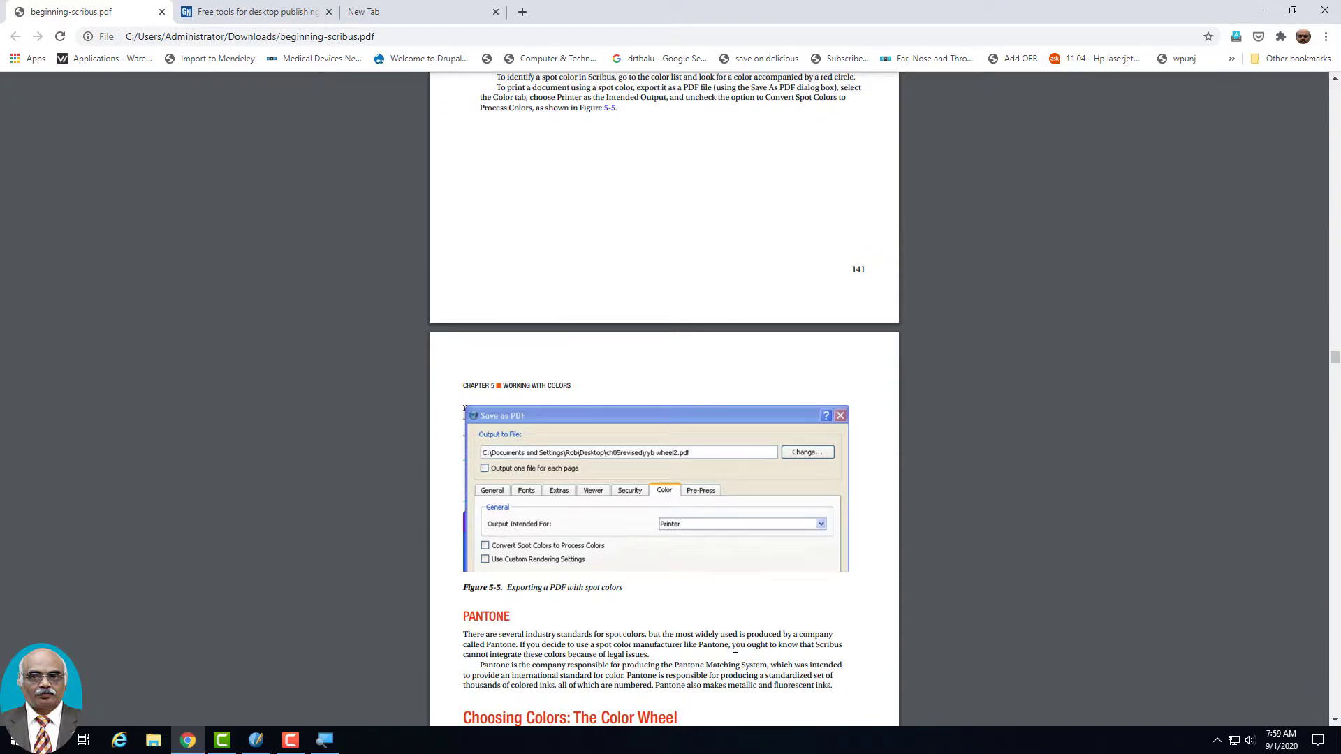
{"action": "scroll", "coordinate": [734, 647], "scroll_direction": "down", "scroll_amount": 1}
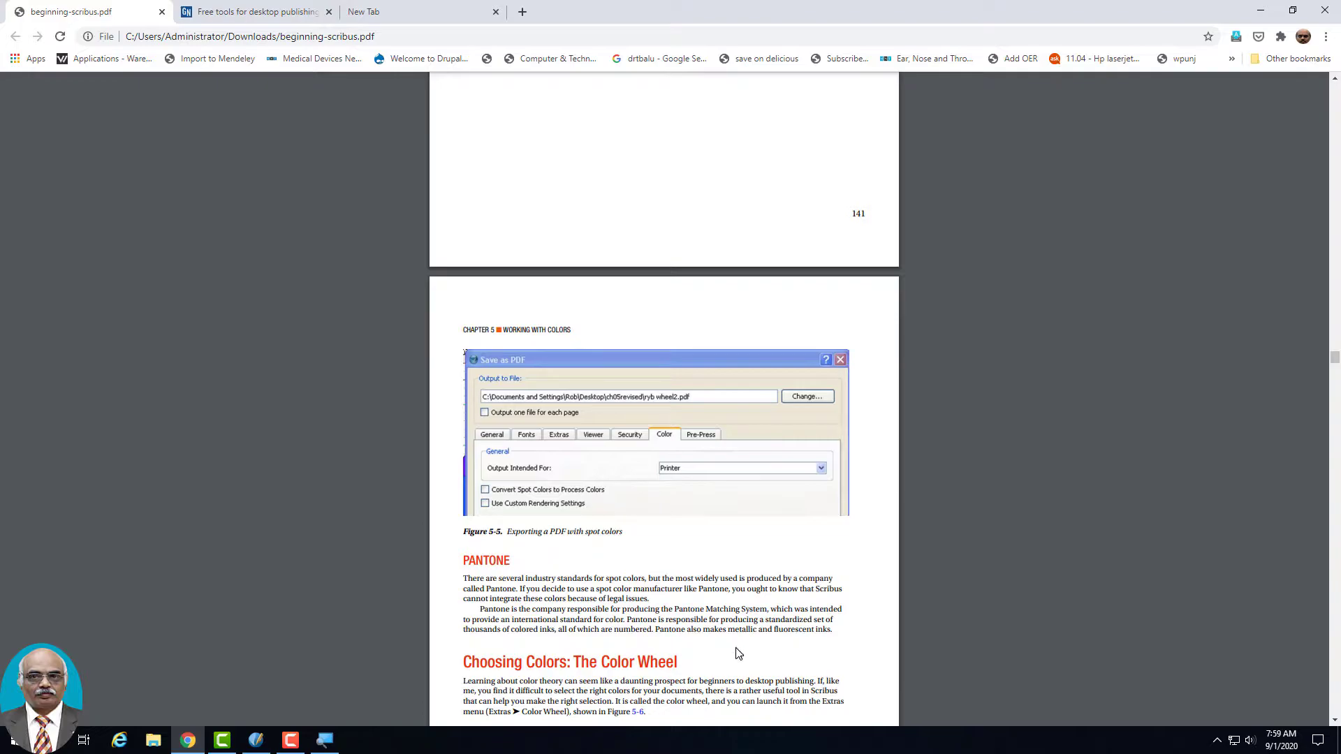
{"action": "left_click", "coordinate": [1265, 11]}
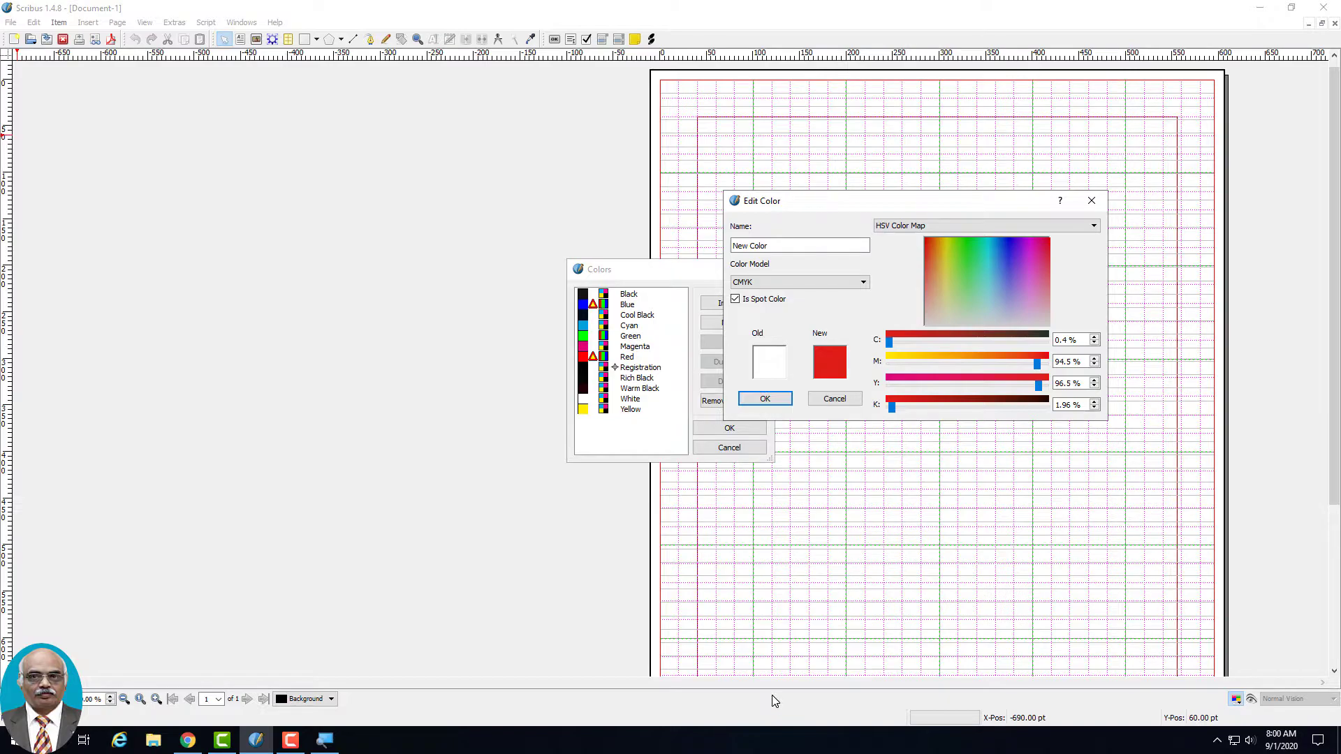
{"action": "left_click", "coordinate": [1215, 746]}
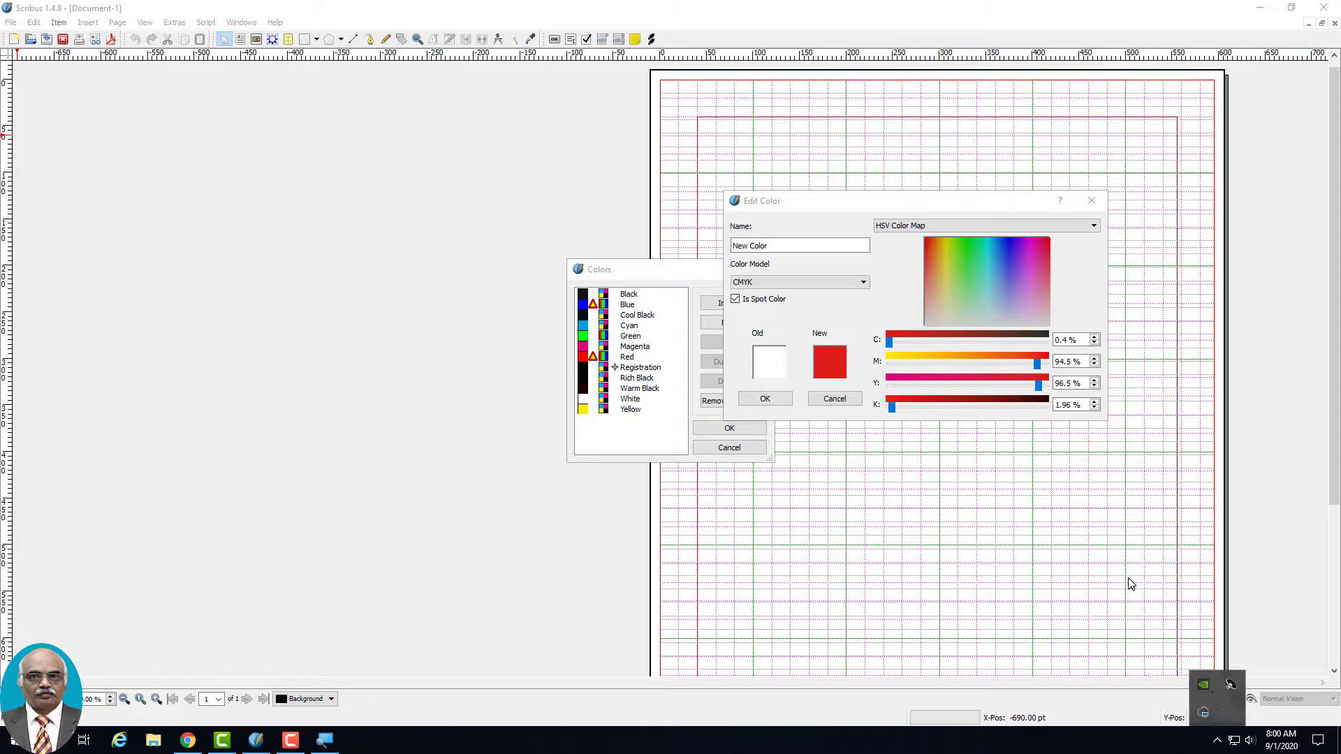
{"action": "left_click", "coordinate": [962, 524]}
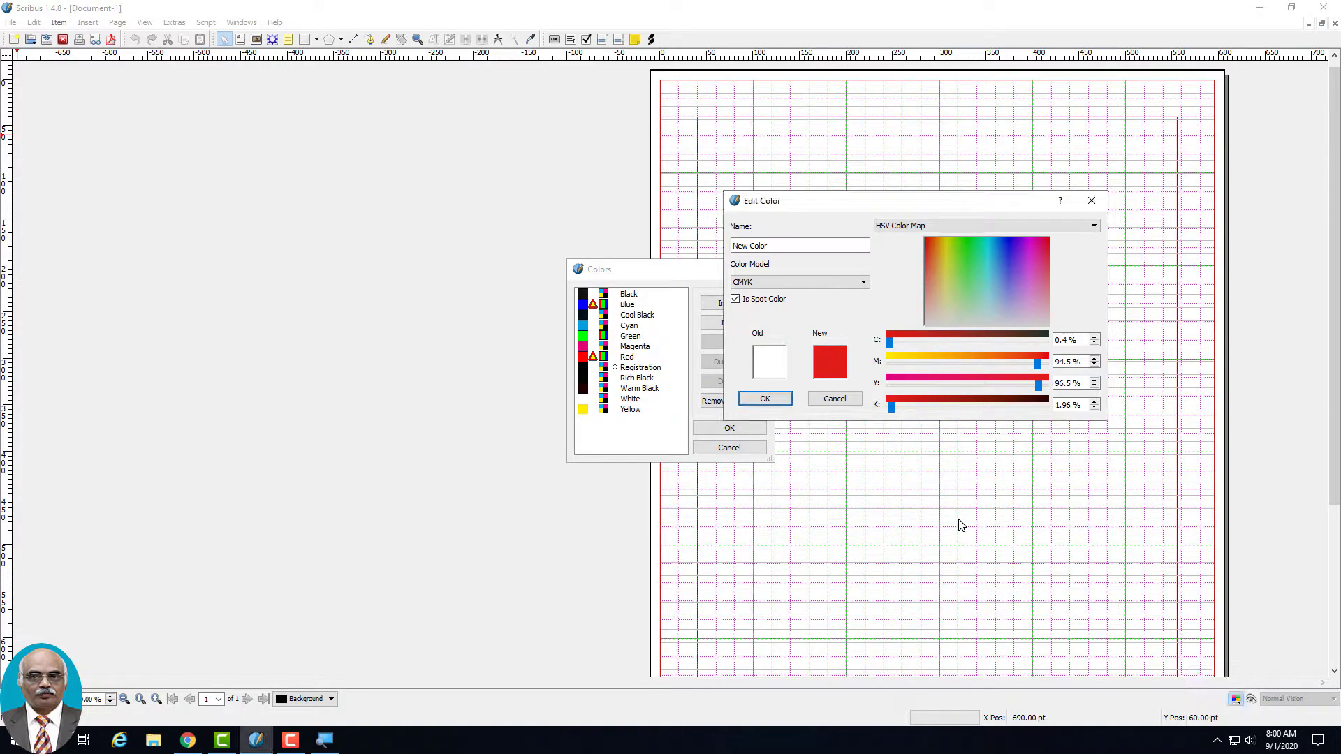
{"action": "left_click", "coordinate": [288, 750]}
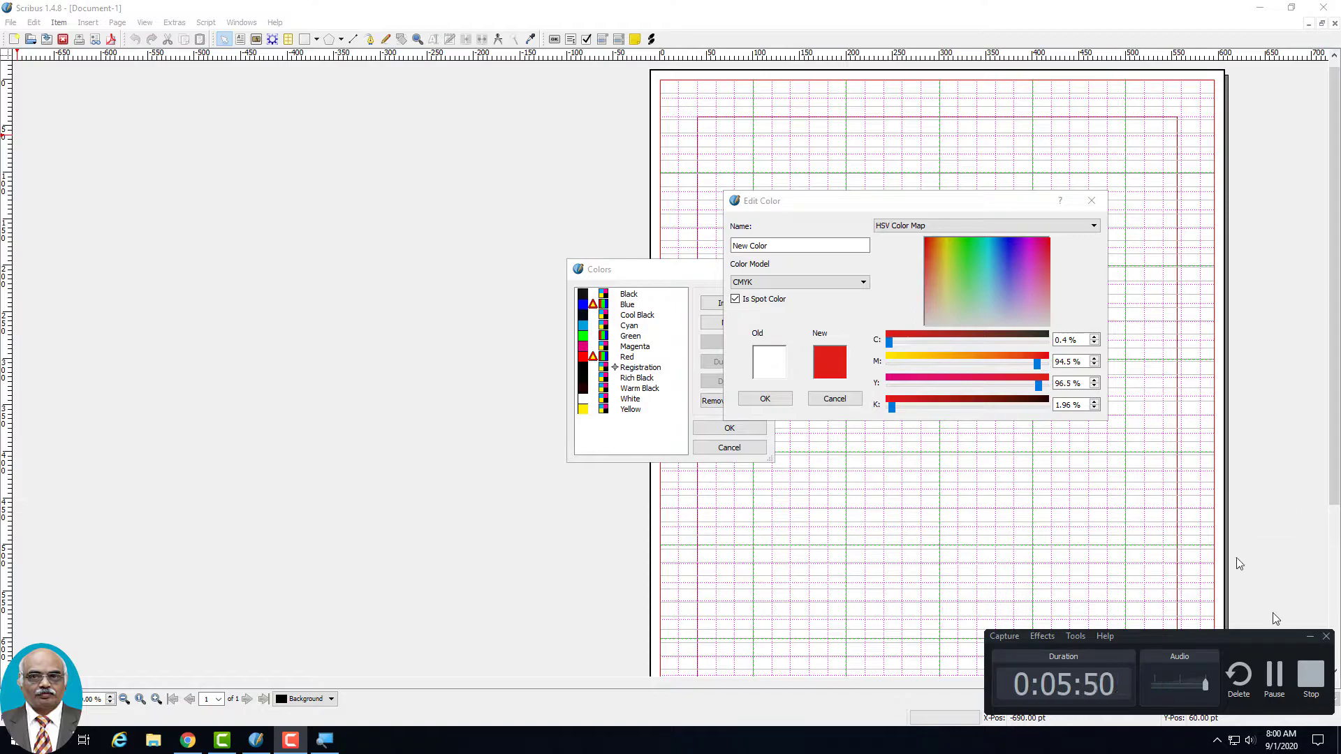
{"action": "left_click", "coordinate": [1310, 644]}
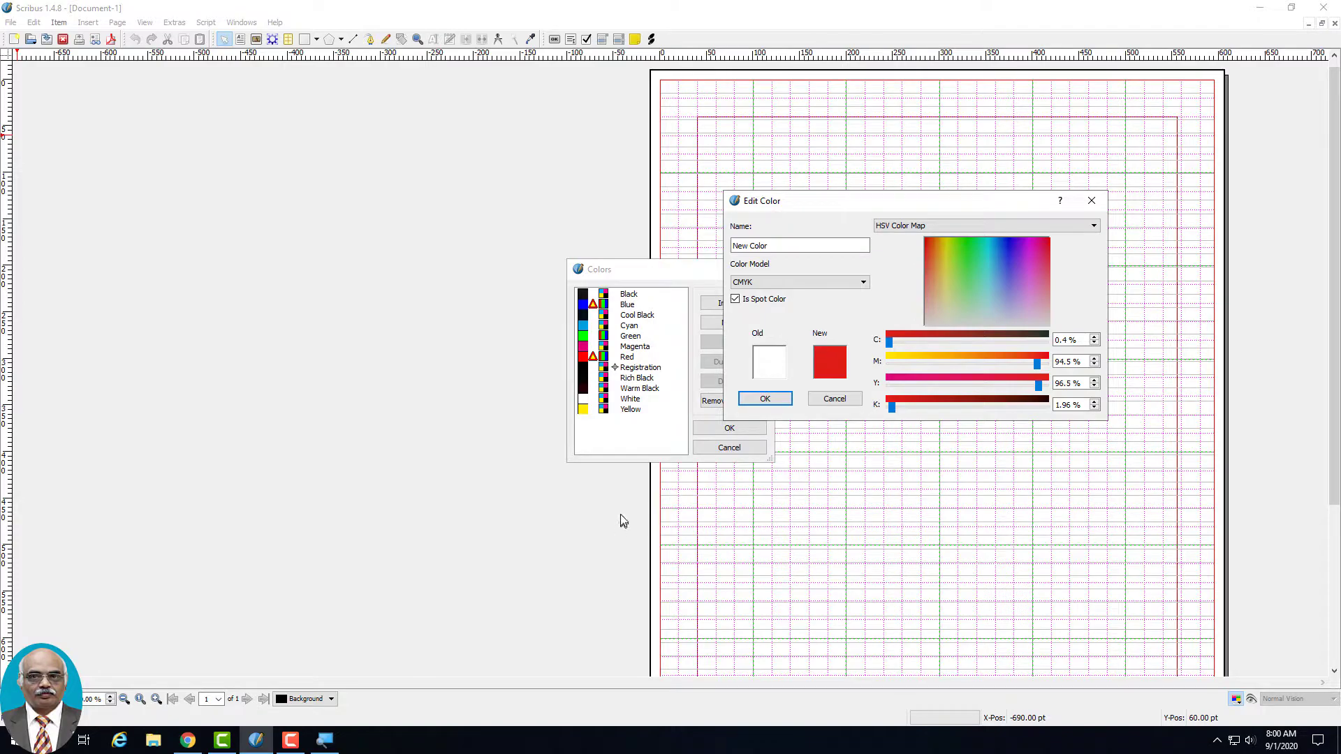
Close the Edit Color and Colors dialogs without creating a color, and open the Save as PDF export settings
{"action": "left_click", "coordinate": [1092, 208]}
{"action": "left_click", "coordinate": [761, 268]}
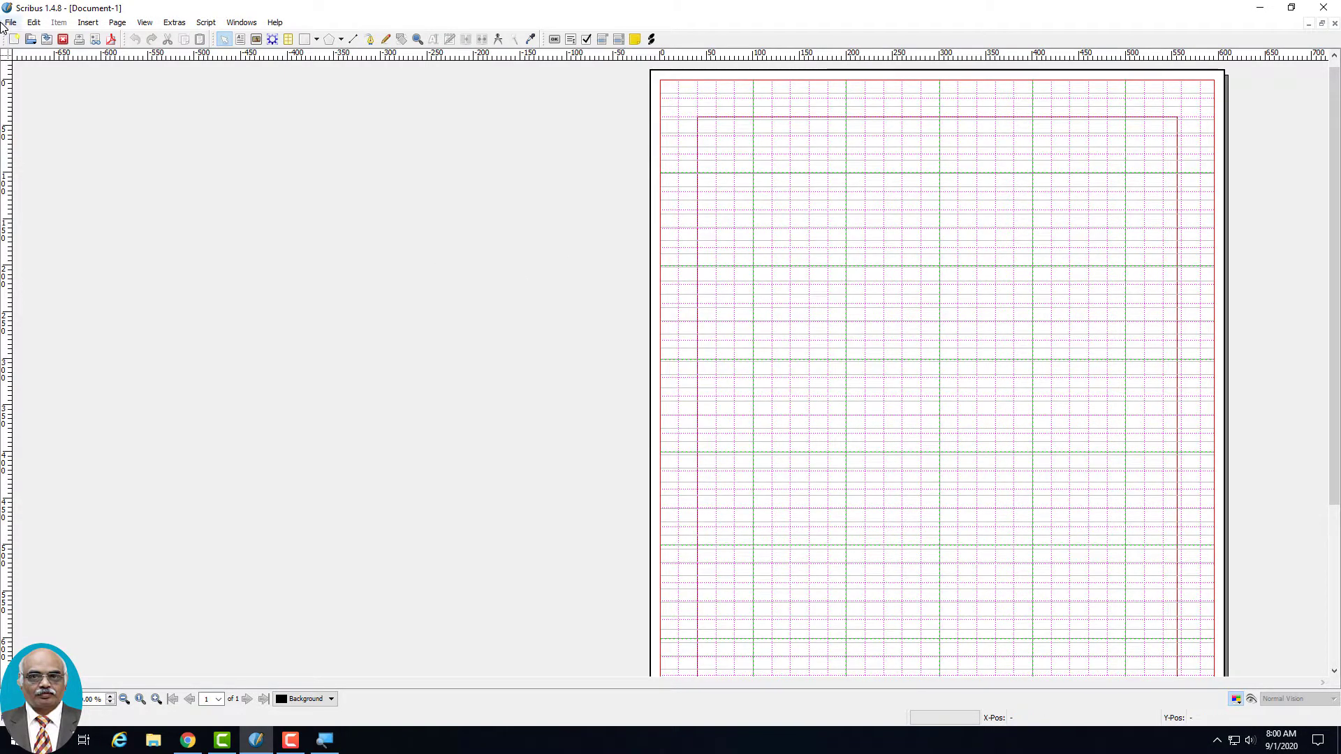
{"action": "left_click", "coordinate": [11, 23]}
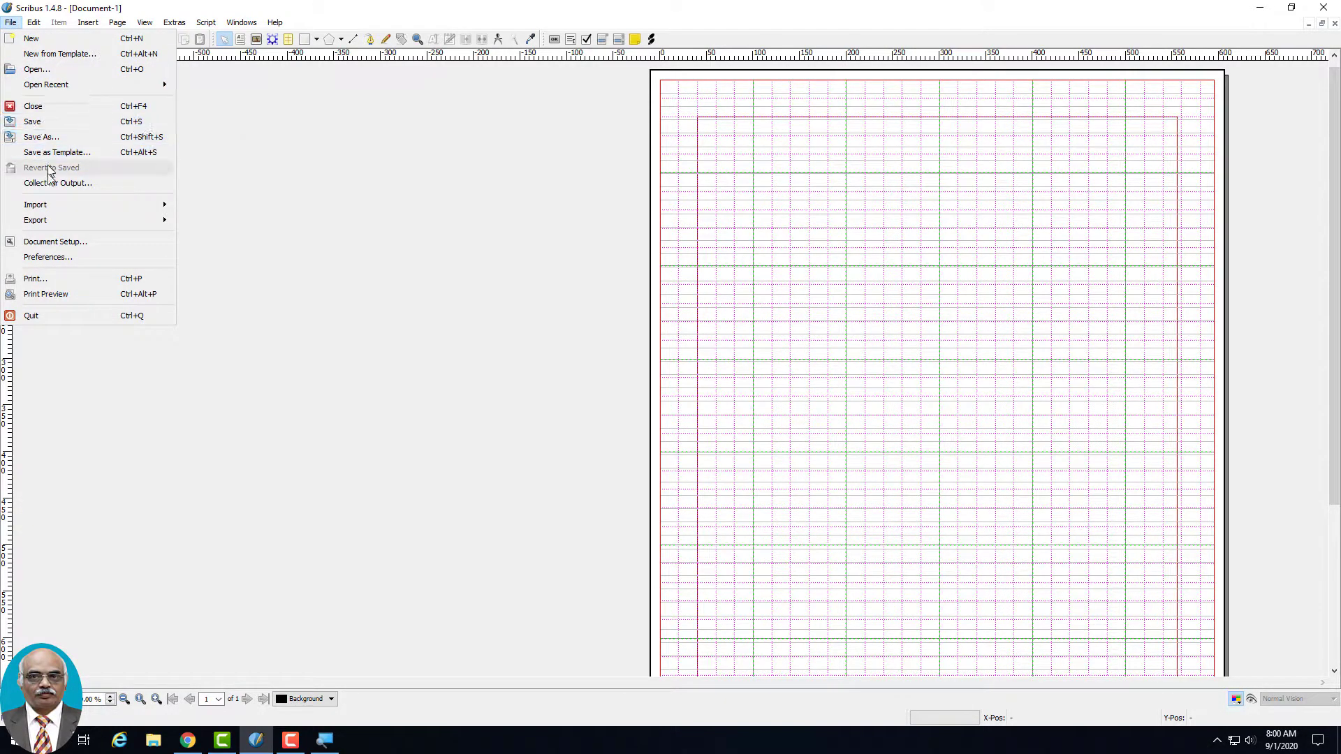
{"action": "mouse_move", "coordinate": [54, 220]}
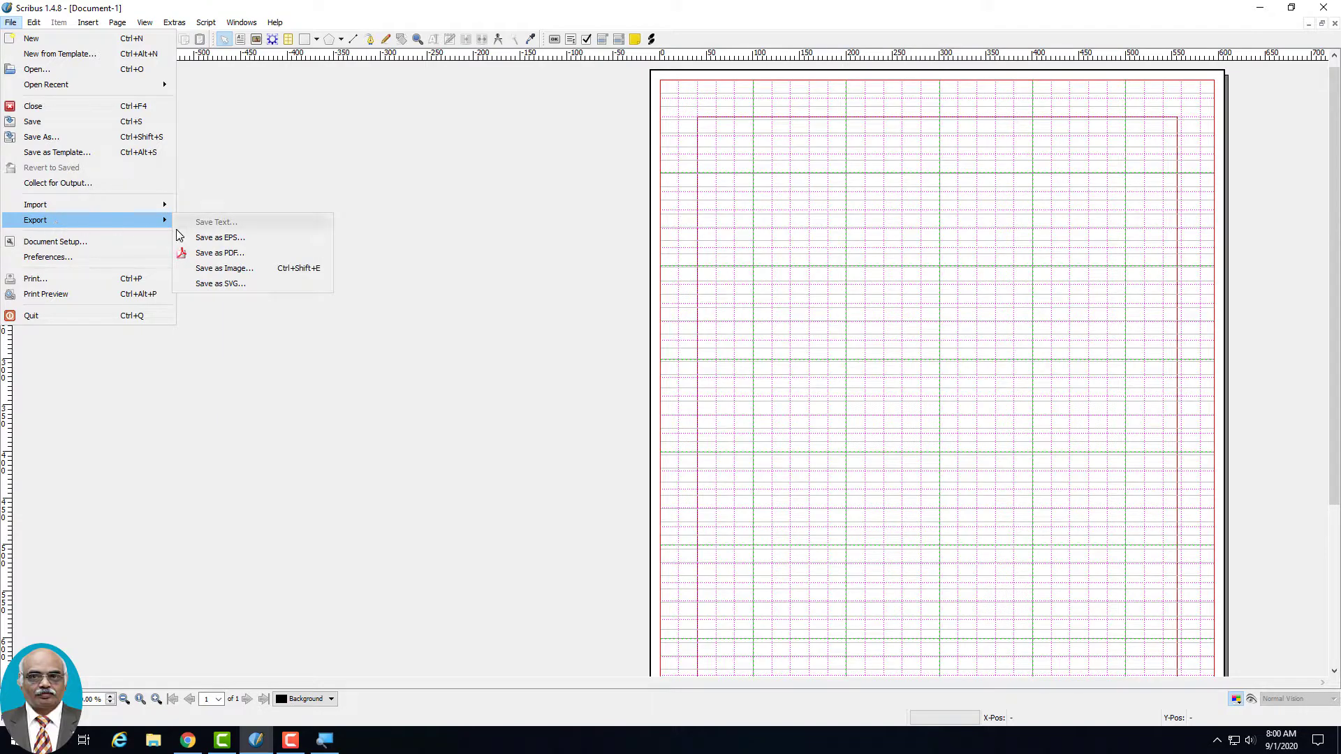
{"action": "left_click", "coordinate": [222, 253]}
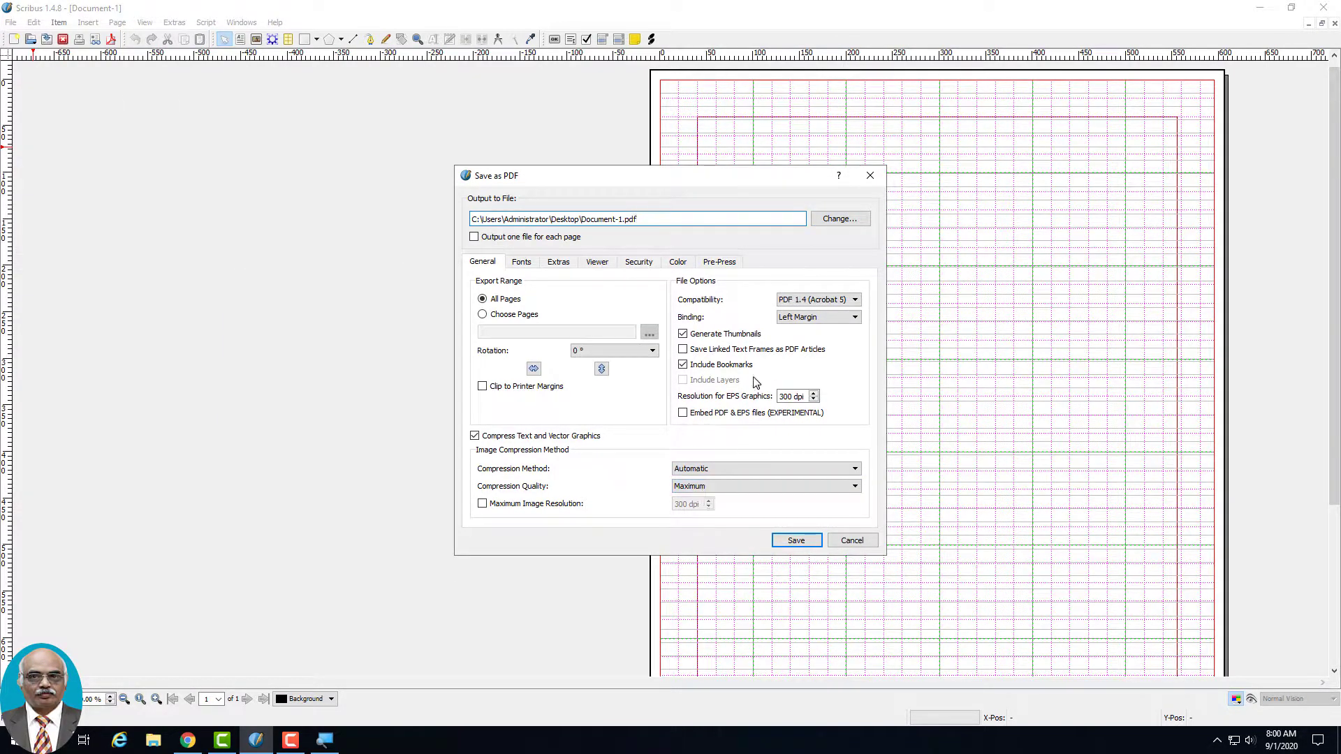
Set the PDF's intended output to Printer to examine the Convert Spot Colors to Process Colors option, and leave without exporting
{"action": "left_click", "coordinate": [677, 263]}
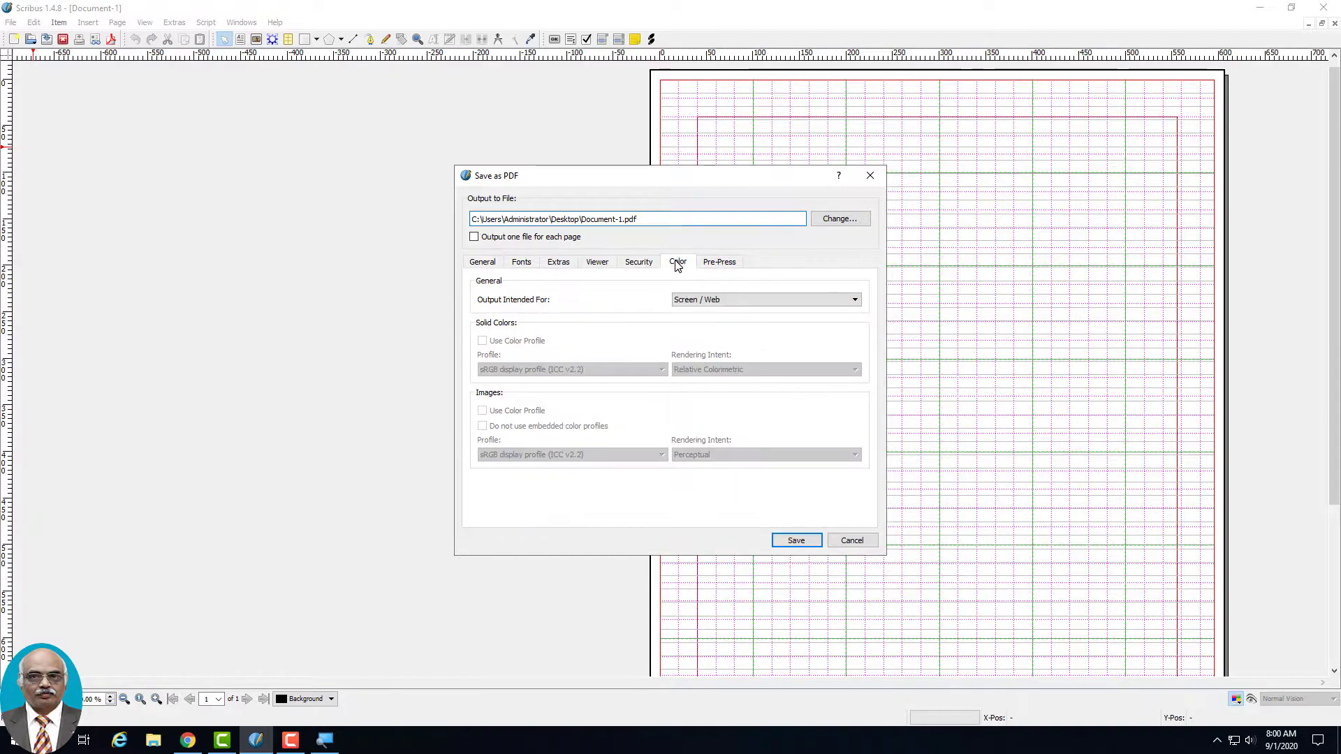
{"action": "left_click", "coordinate": [708, 305]}
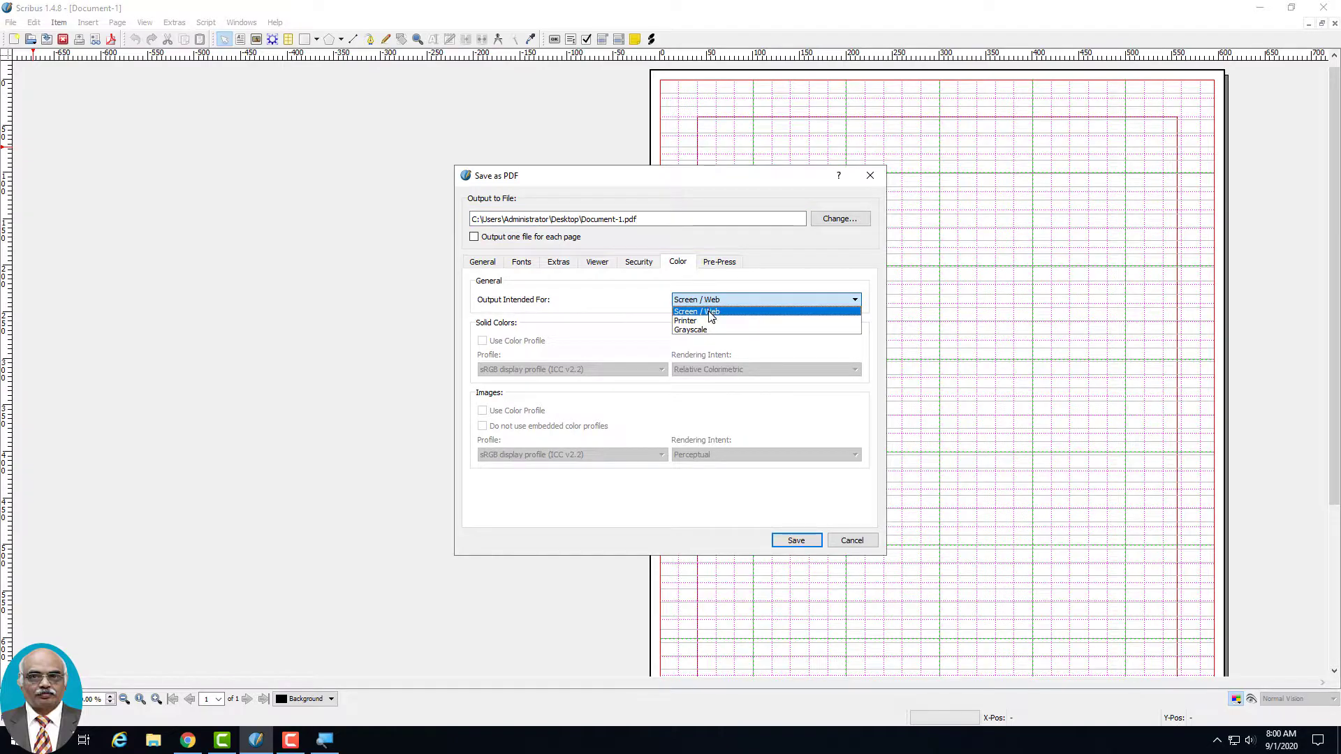
{"action": "left_click", "coordinate": [705, 323]}
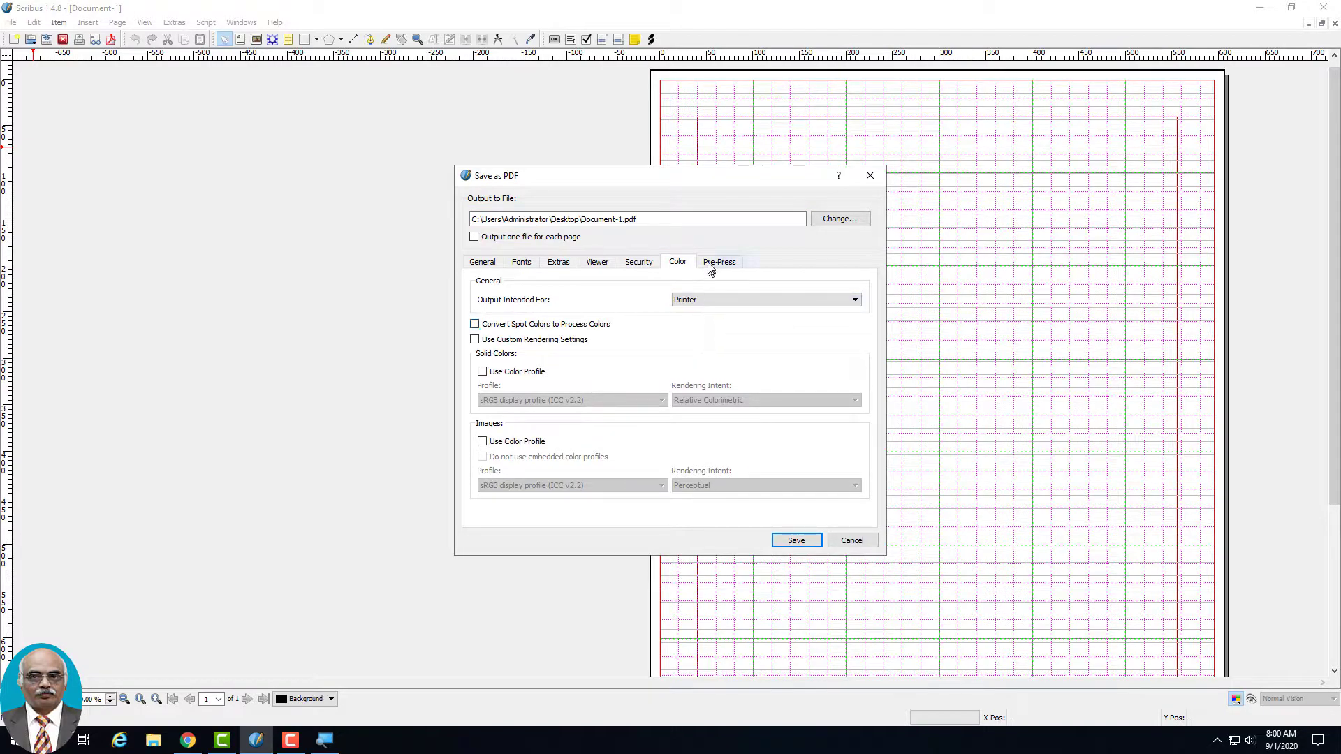
{"action": "left_click_drag", "start_coordinate": [689, 180], "coordinate": [564, 149]}
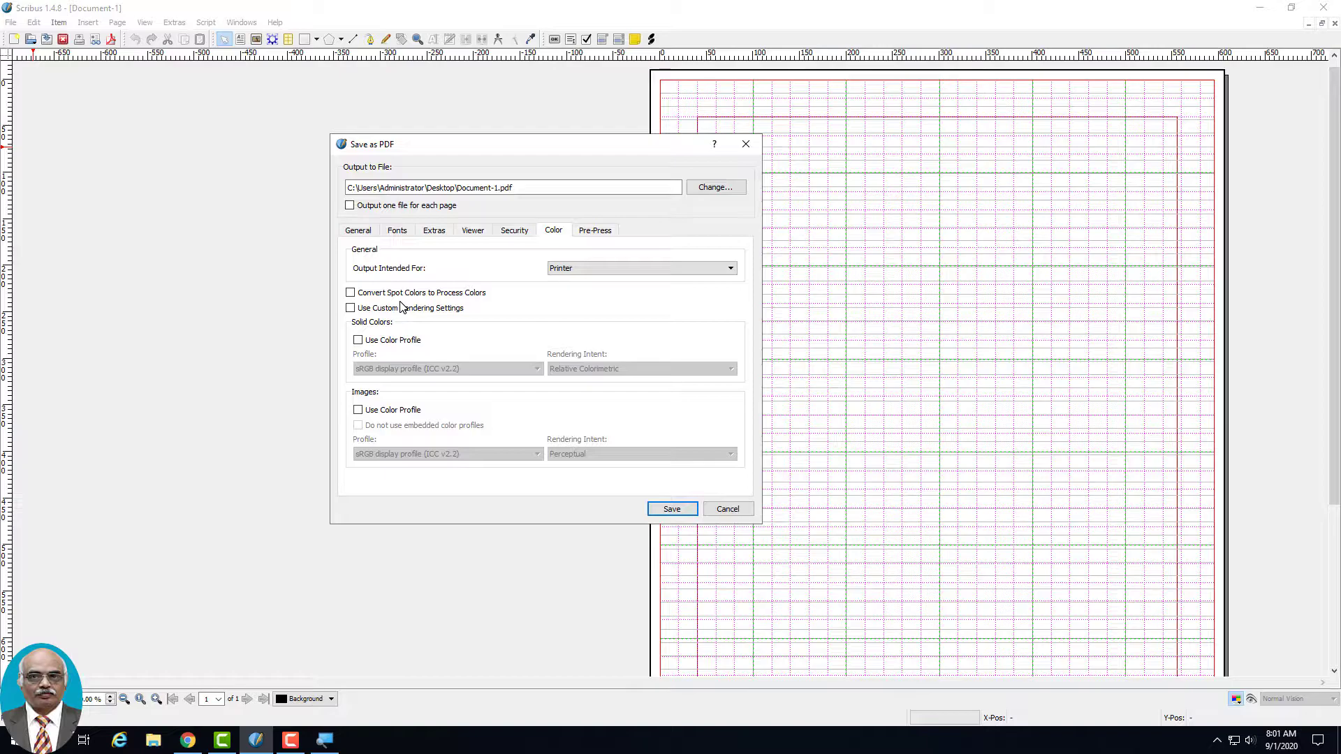
{"action": "key", "text": "Escape"}
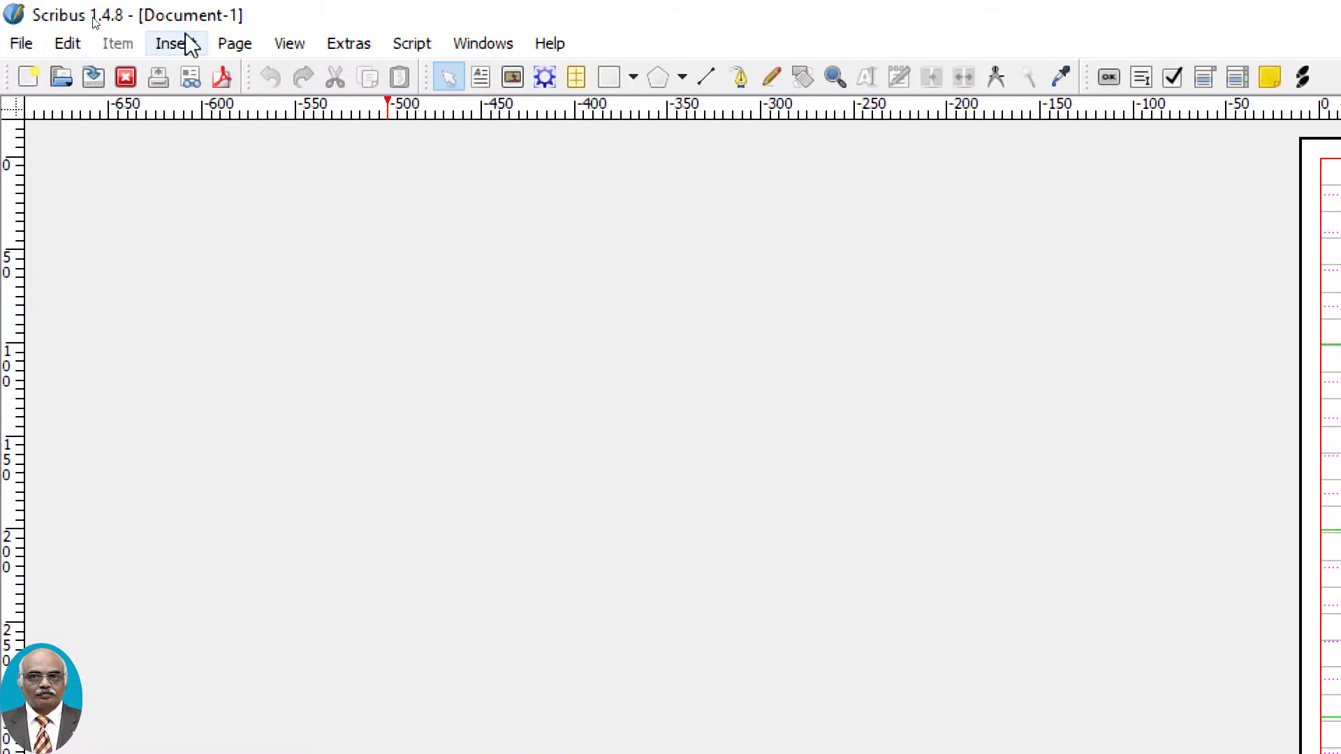
Open the Color Wheel and reposition its dialog so it overlaps the page's upper area
{"action": "left_click", "coordinate": [198, 23]}
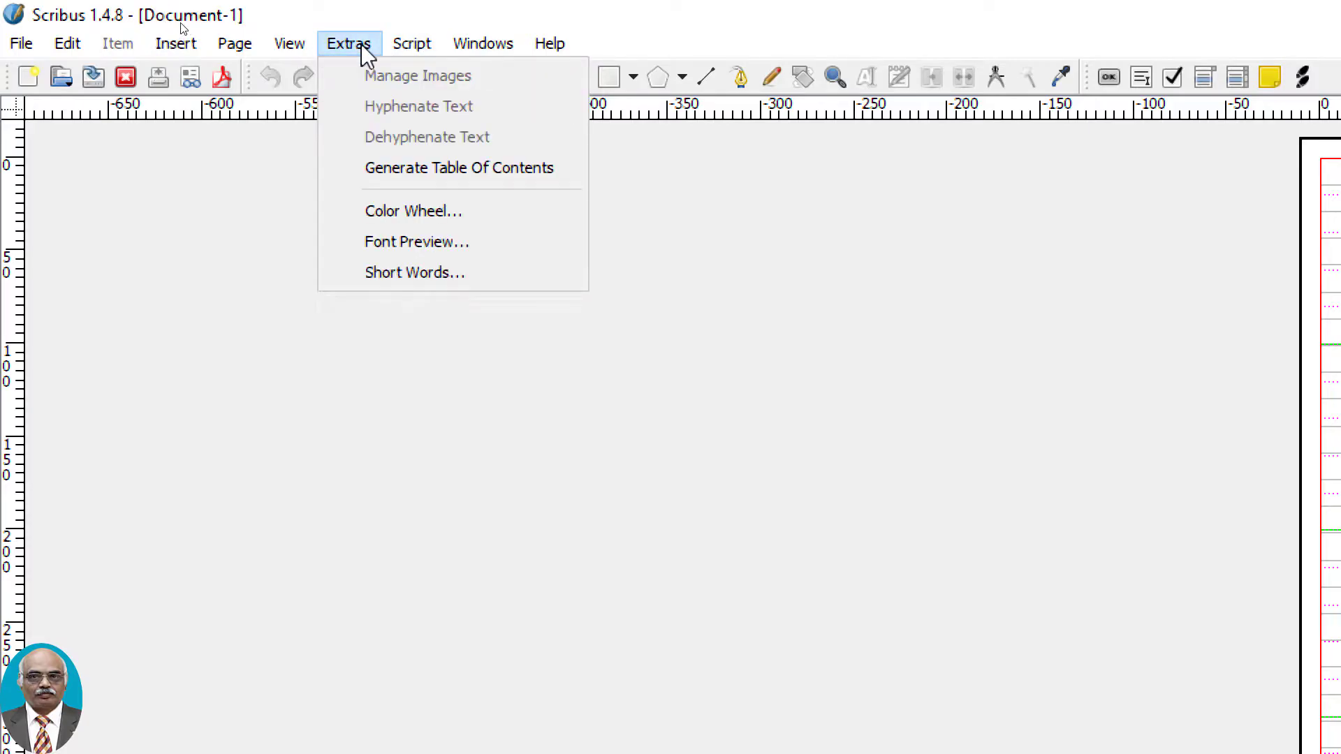
{"action": "left_click", "coordinate": [404, 219]}
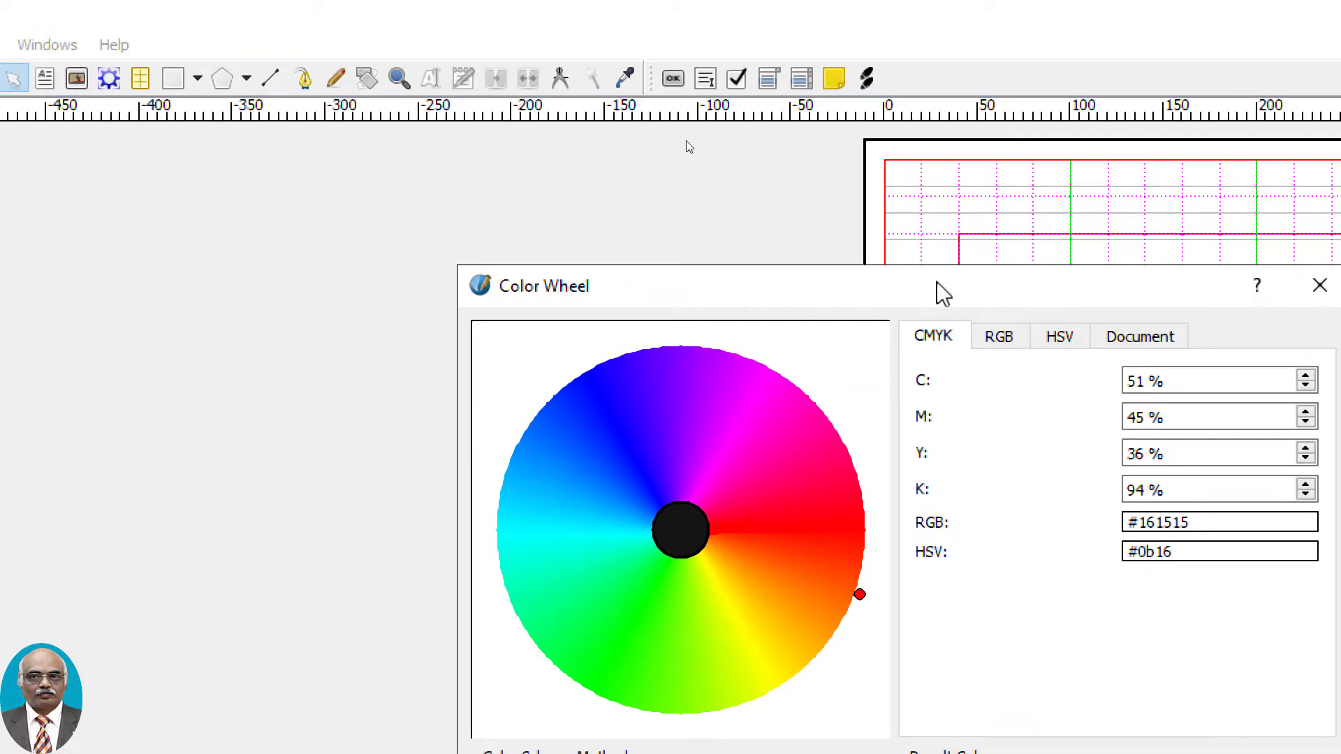
{"action": "left_click_drag", "start_coordinate": [943, 294], "coordinate": [692, 116]}
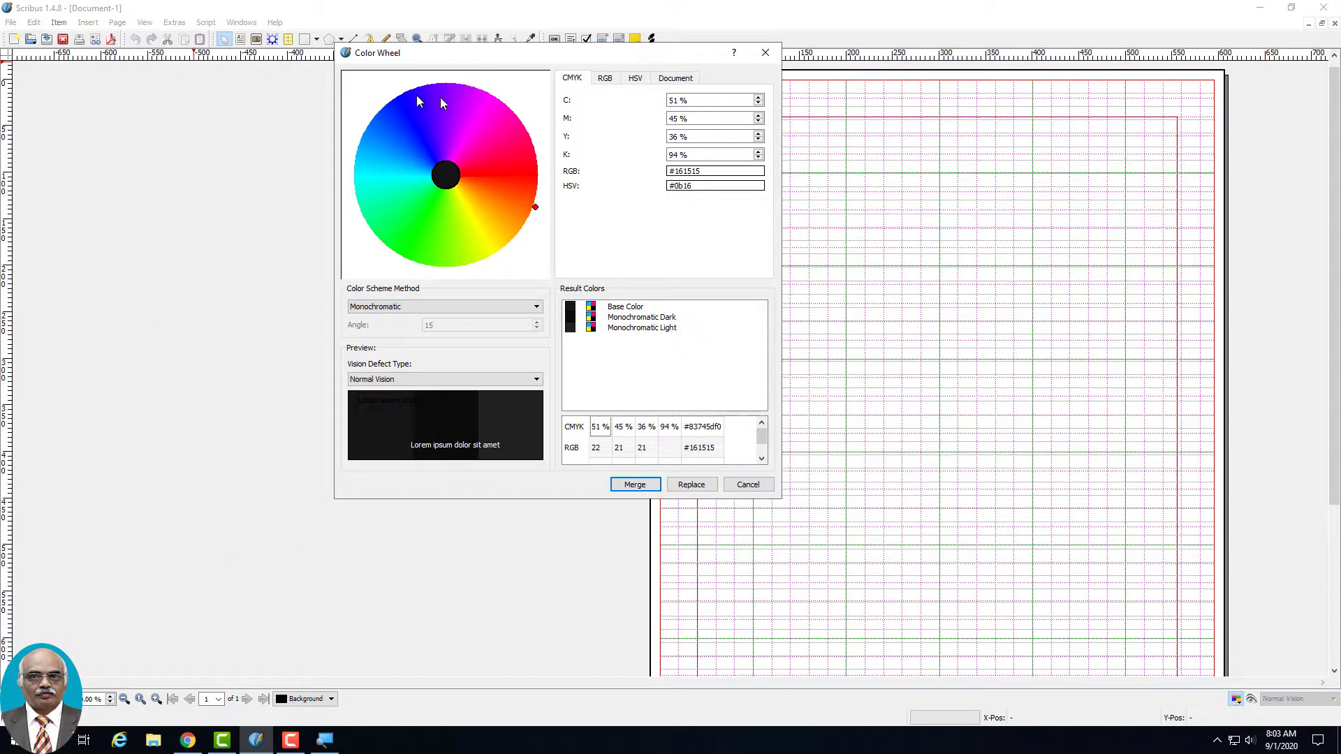
{"action": "left_click_drag", "start_coordinate": [518, 63], "coordinate": [553, 159]}
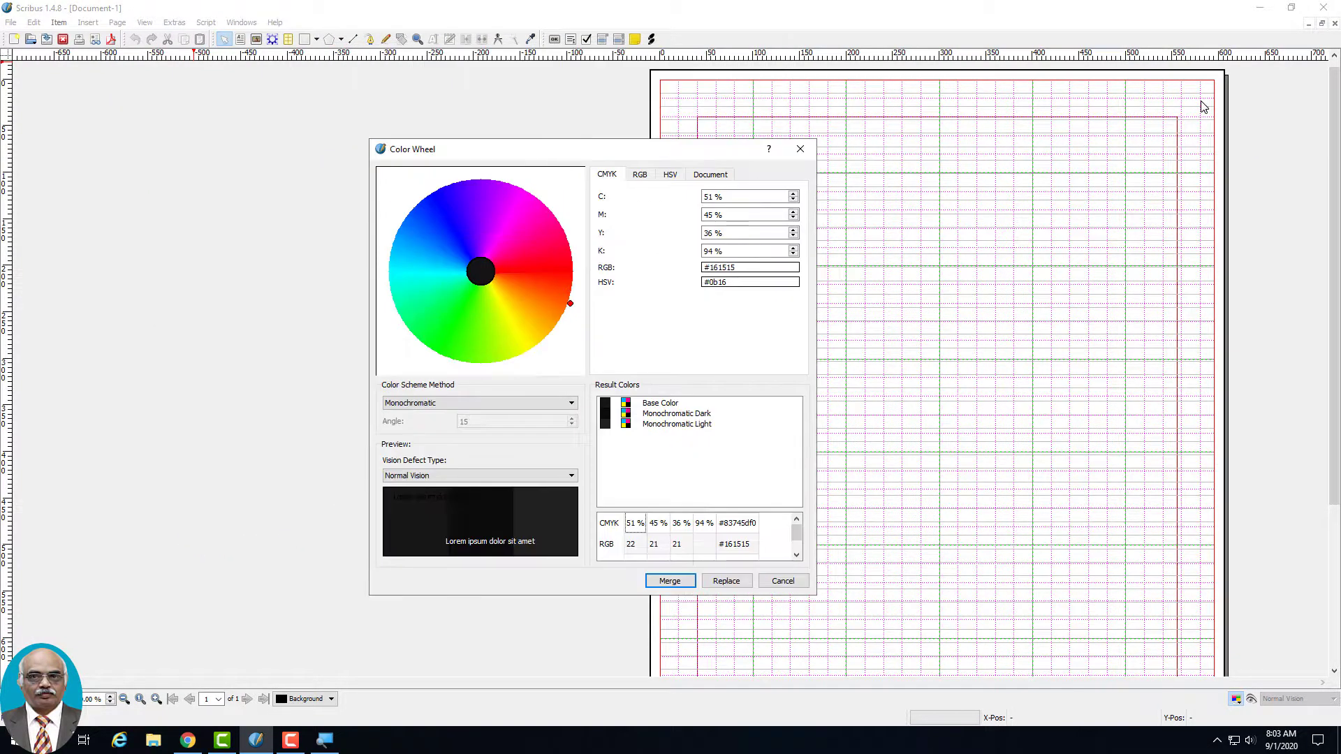
{"action": "left_click_drag", "start_coordinate": [653, 151], "coordinate": [813, 125]}
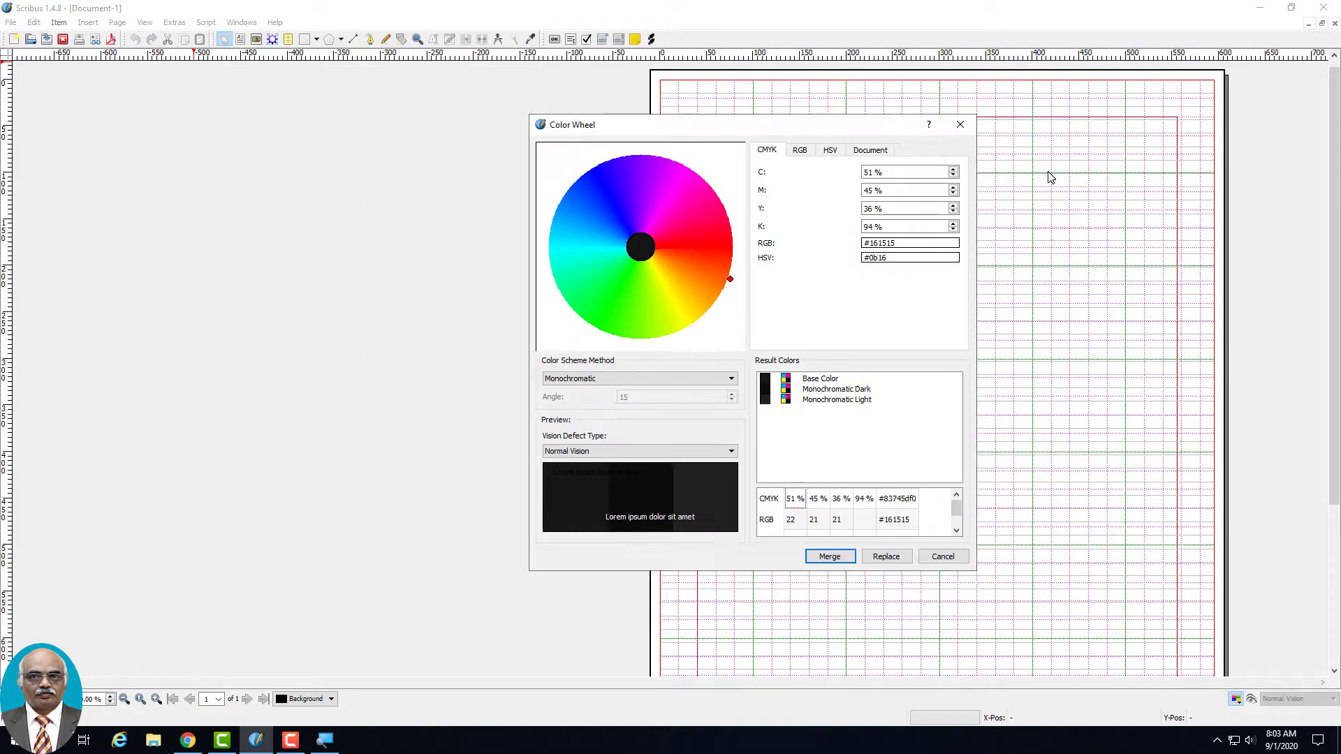
Try a yellow and a teal base color on the wheel with the Monochromatic scheme, and view the teal's RGB and HSV values
{"action": "left_click", "coordinate": [644, 381]}
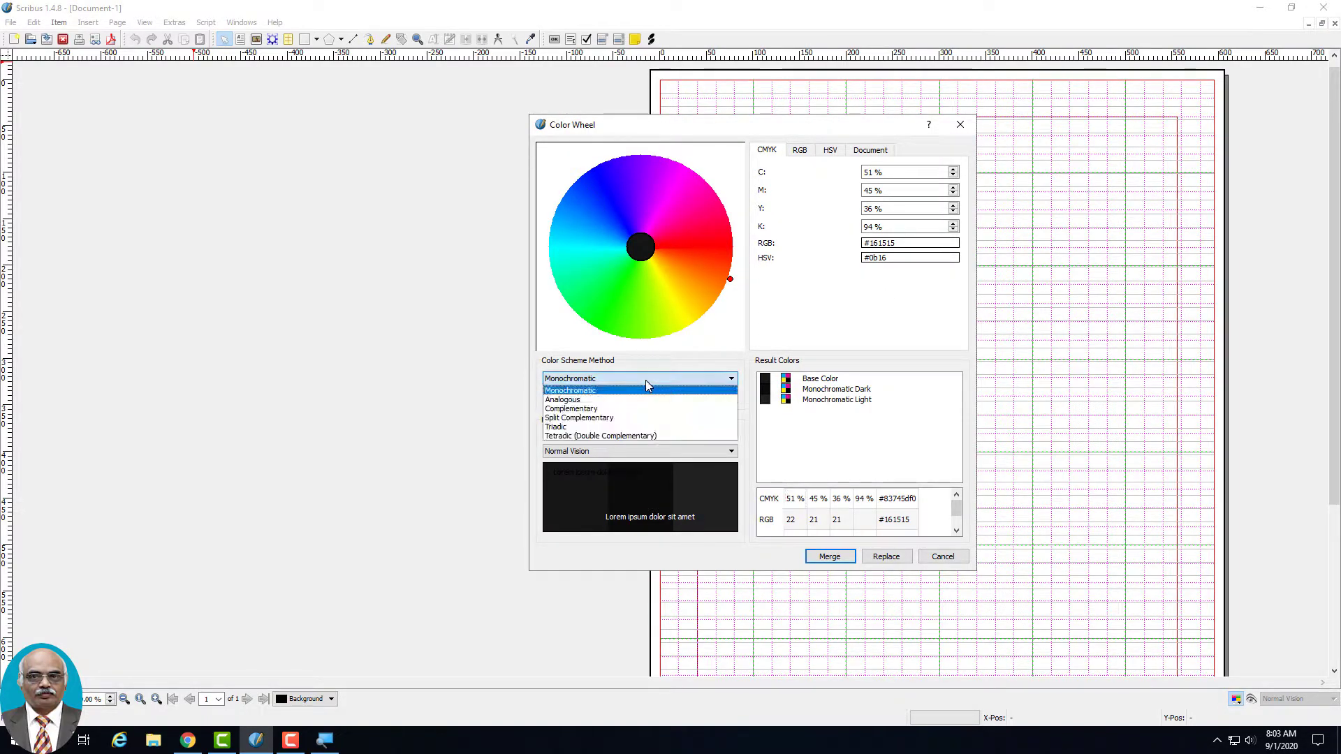
{"action": "left_click", "coordinate": [694, 325]}
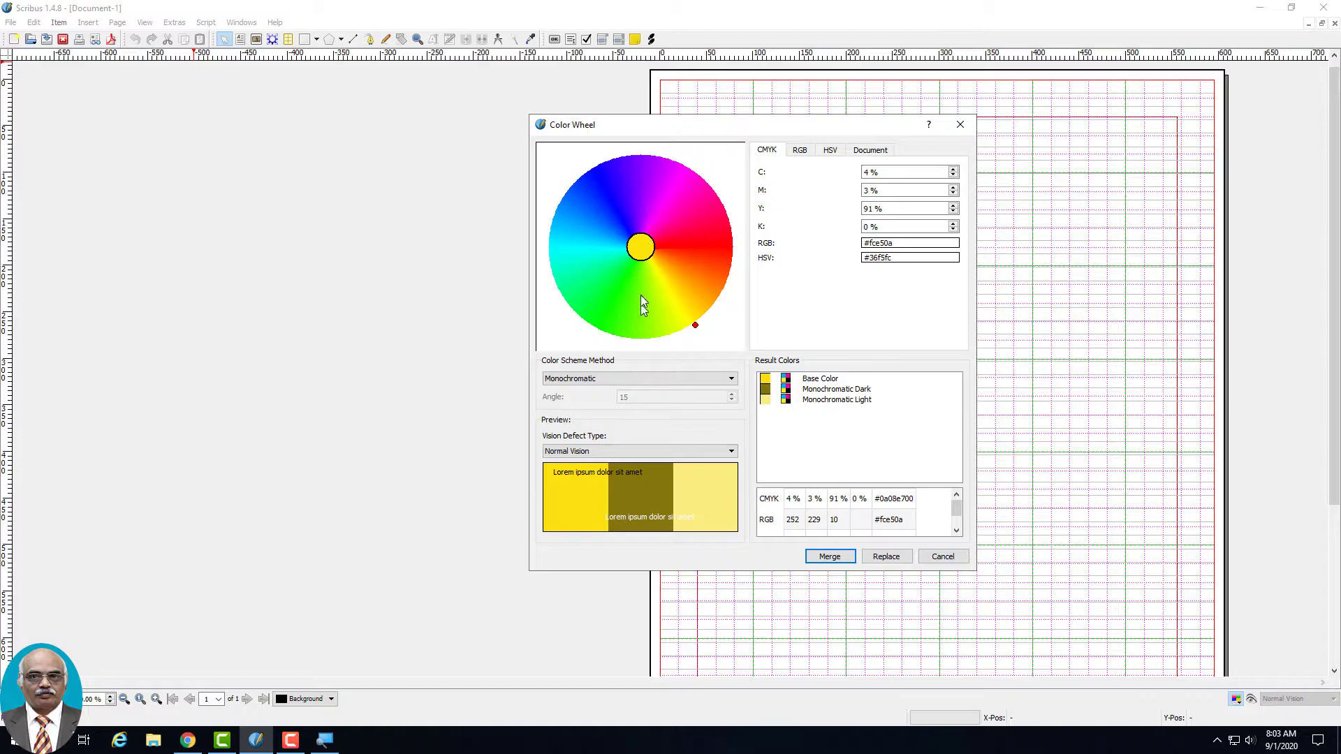
{"action": "left_click", "coordinate": [589, 253]}
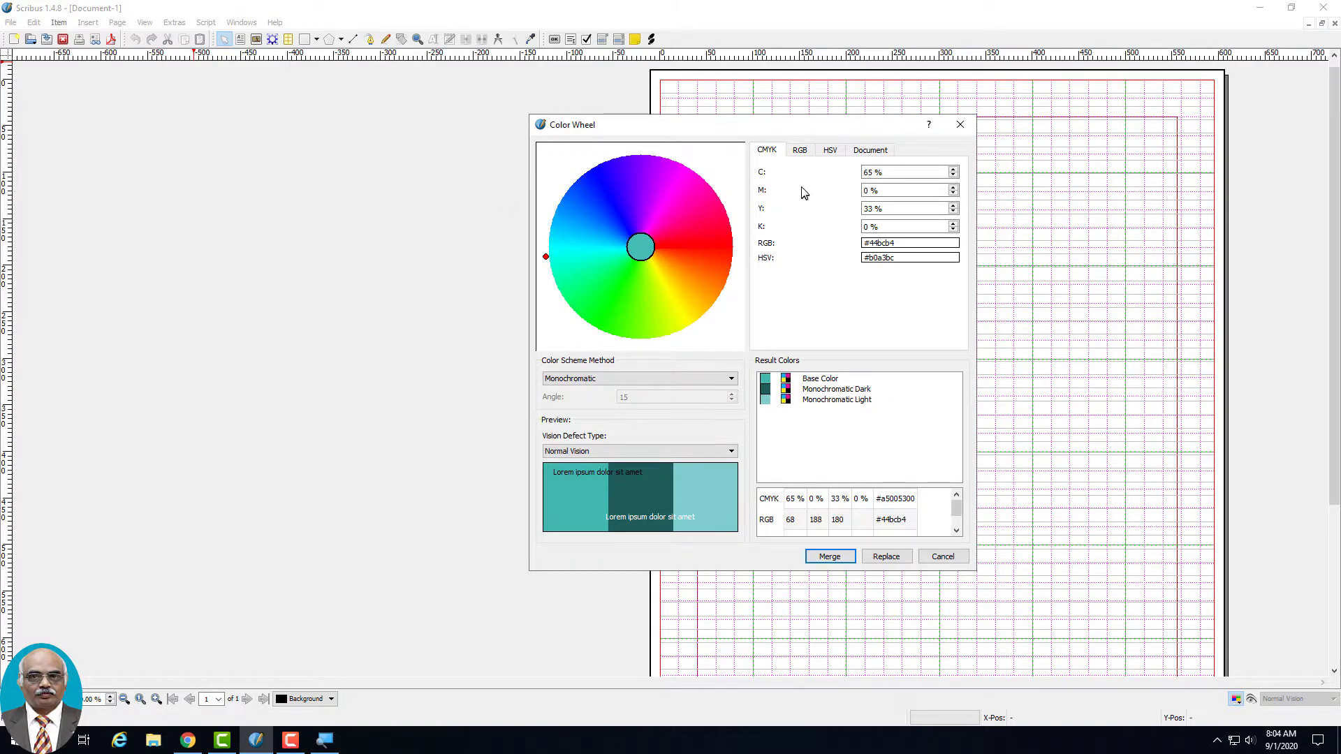
{"action": "left_click", "coordinate": [800, 151]}
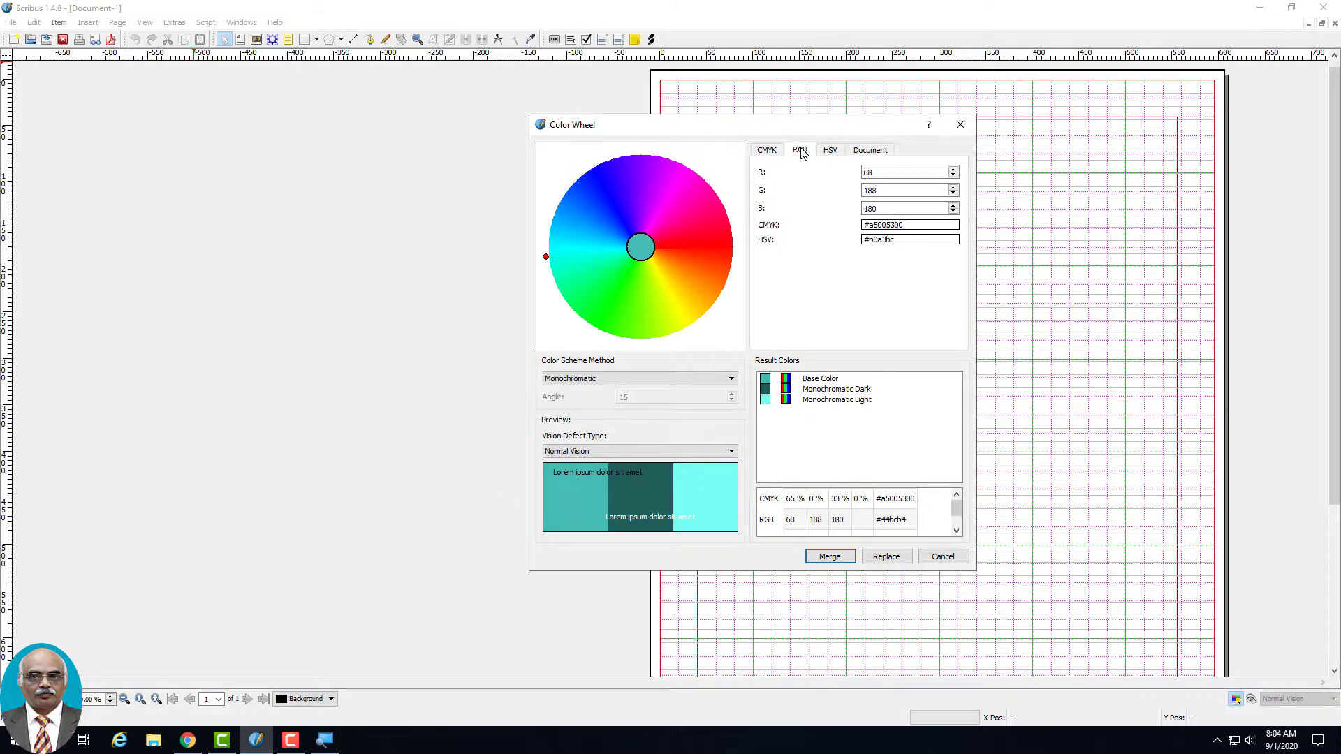
{"action": "left_click", "coordinate": [831, 155]}
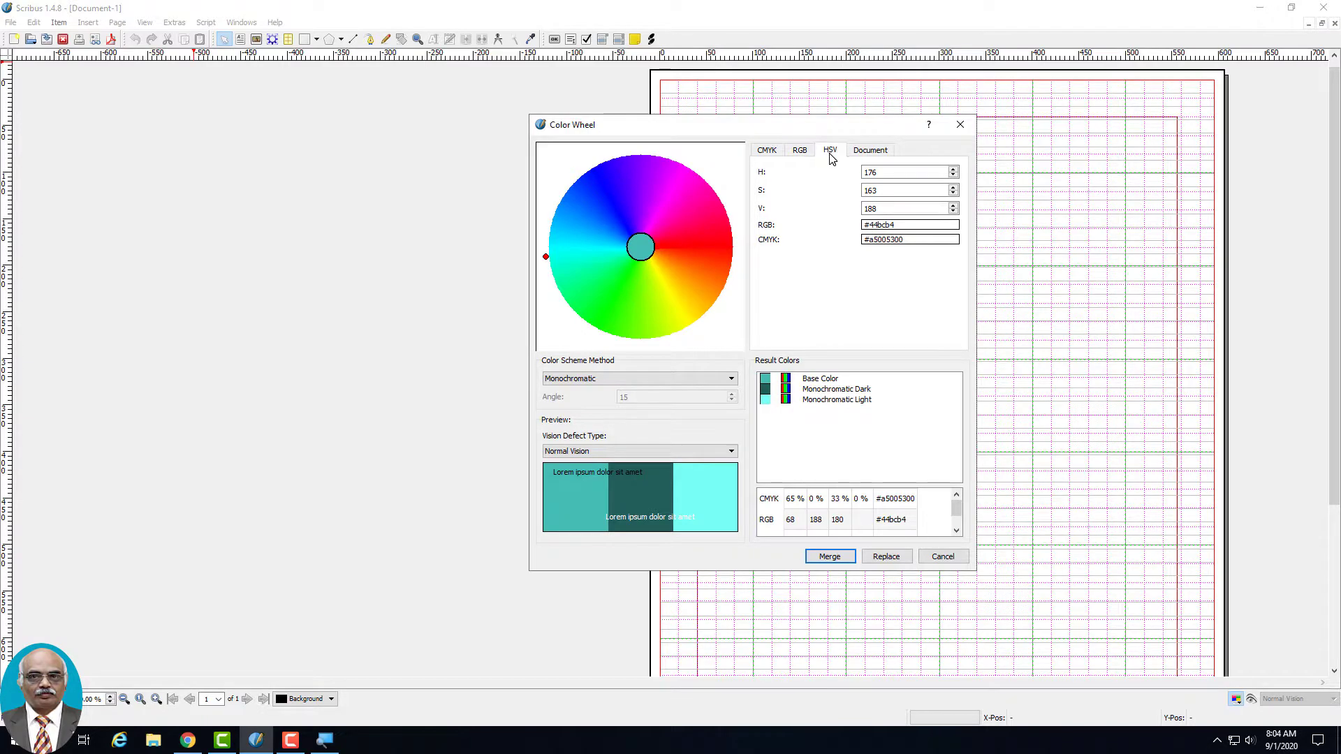
Try the document colors Cyan, Green, Yellow and Cool Black as the wheel's base color, ending with Green
{"action": "left_click", "coordinate": [866, 149]}
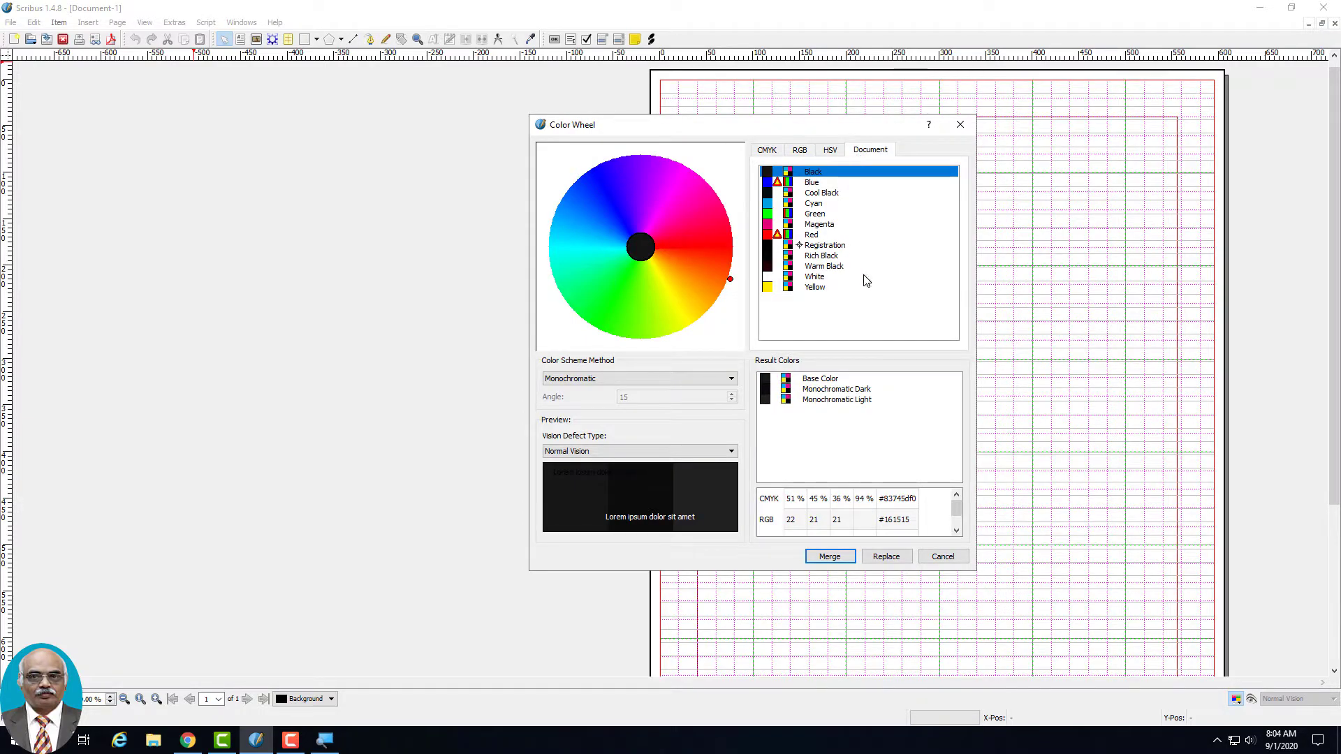
{"action": "left_click", "coordinate": [768, 204]}
{"action": "left_click", "coordinate": [768, 213]}
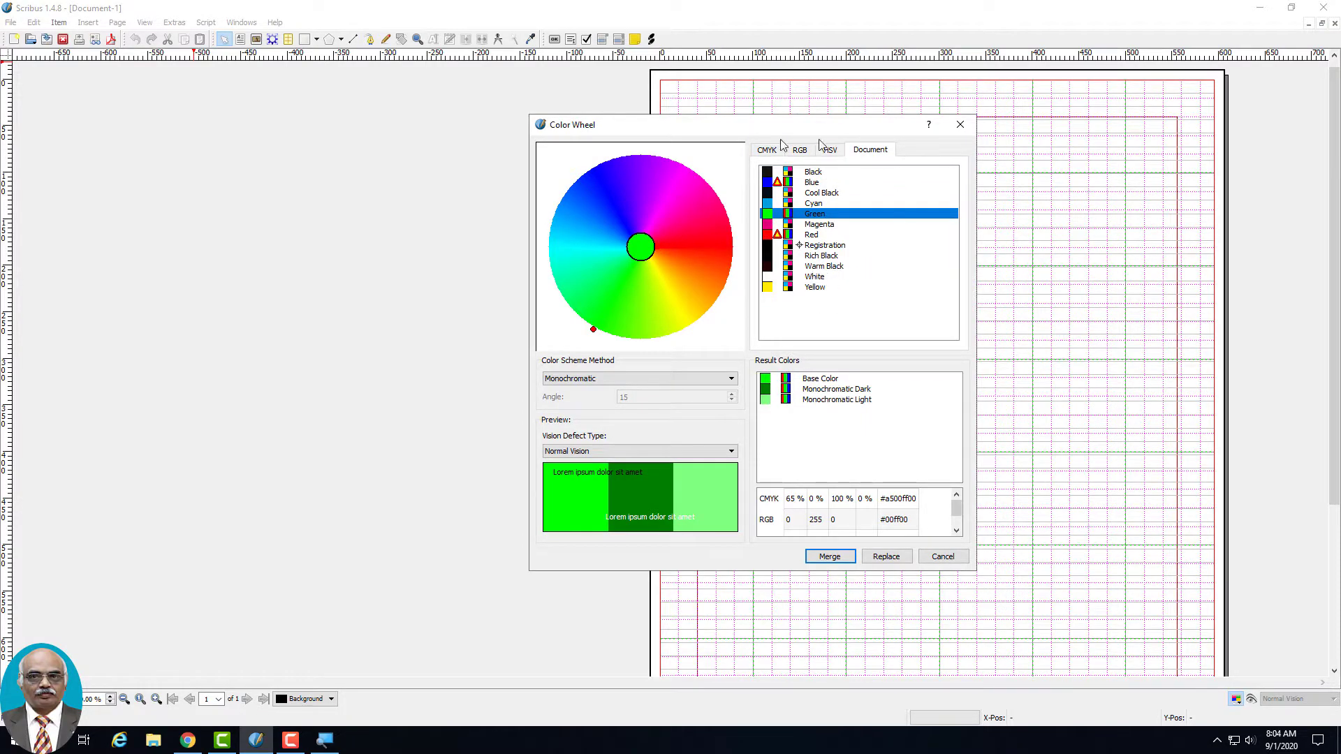
{"action": "left_click", "coordinate": [770, 289]}
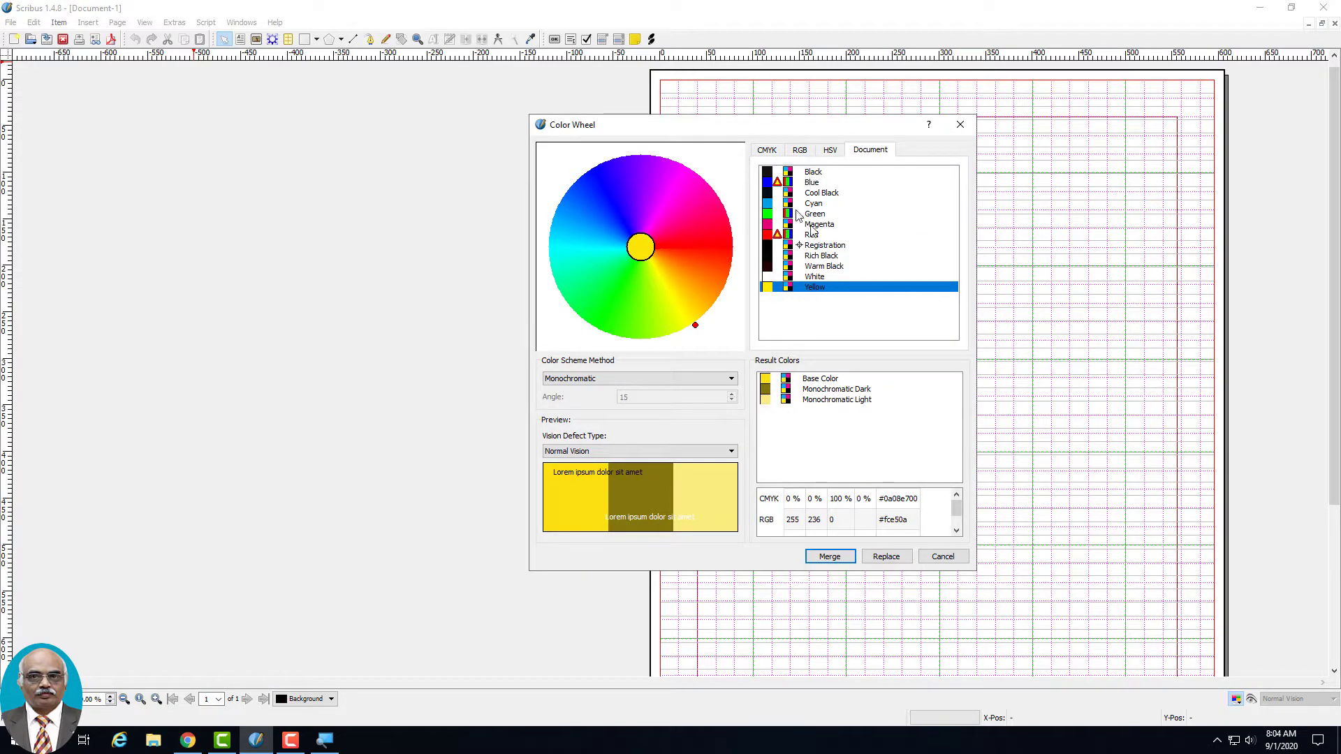
{"action": "left_click", "coordinate": [771, 196]}
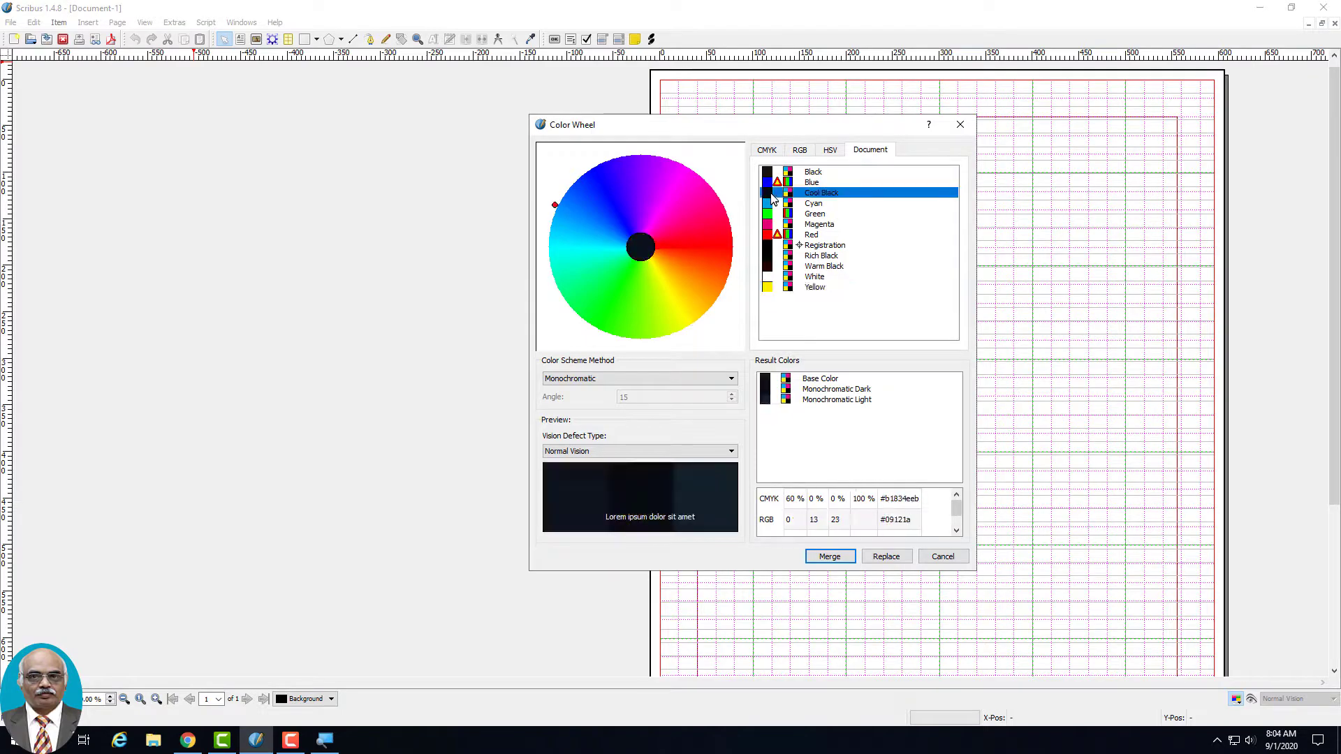
{"action": "left_click", "coordinate": [768, 214]}
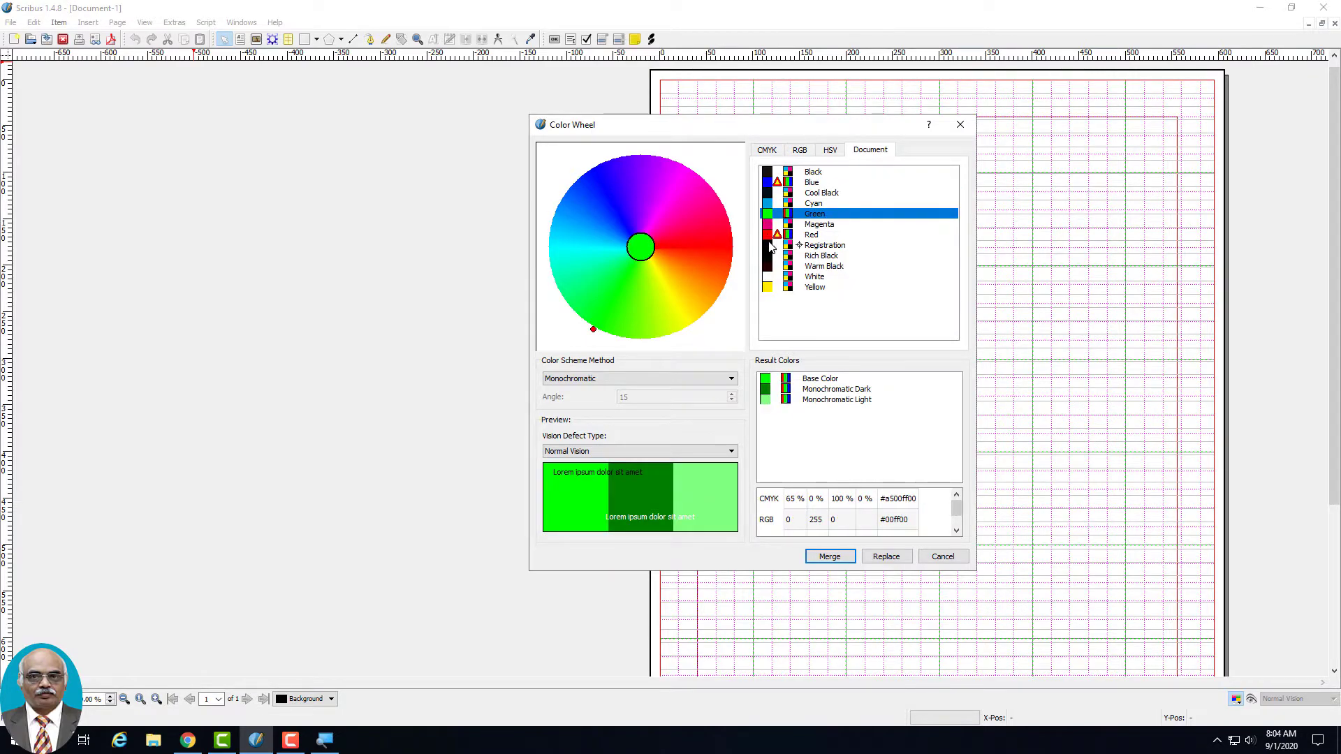
Try the document color Red as the base, and pick a light blue CMYK base of about C 68%, M 0%, Y 1%, K 0% on the wheel
{"action": "left_click", "coordinate": [771, 236]}
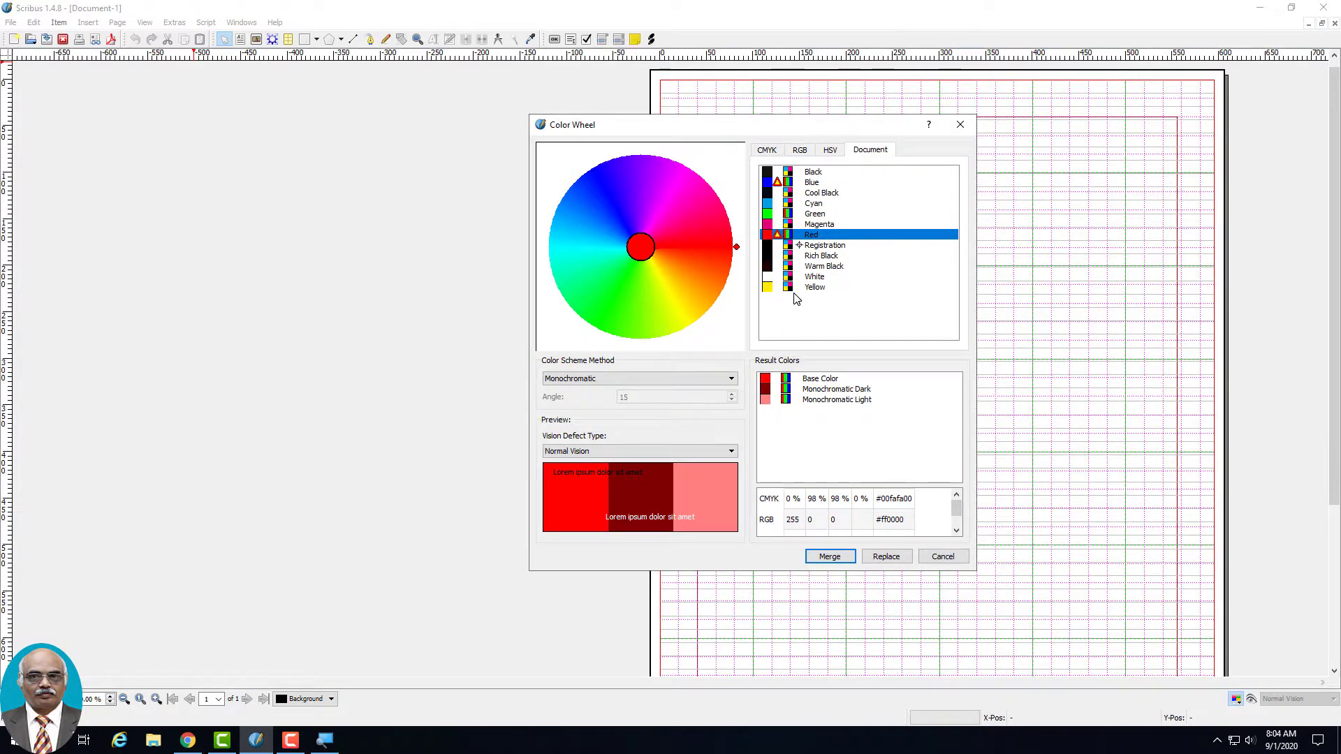
{"action": "left_click", "coordinate": [775, 152]}
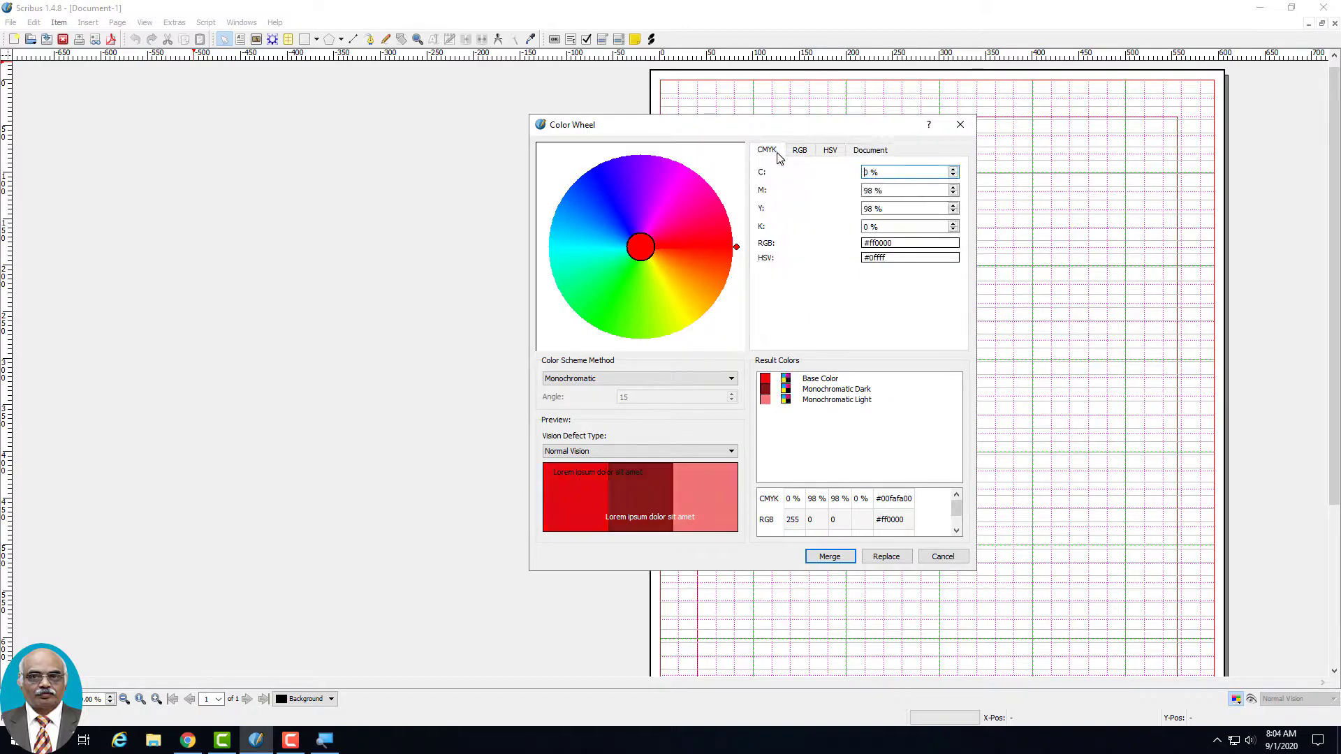
{"action": "left_click", "coordinate": [566, 236]}
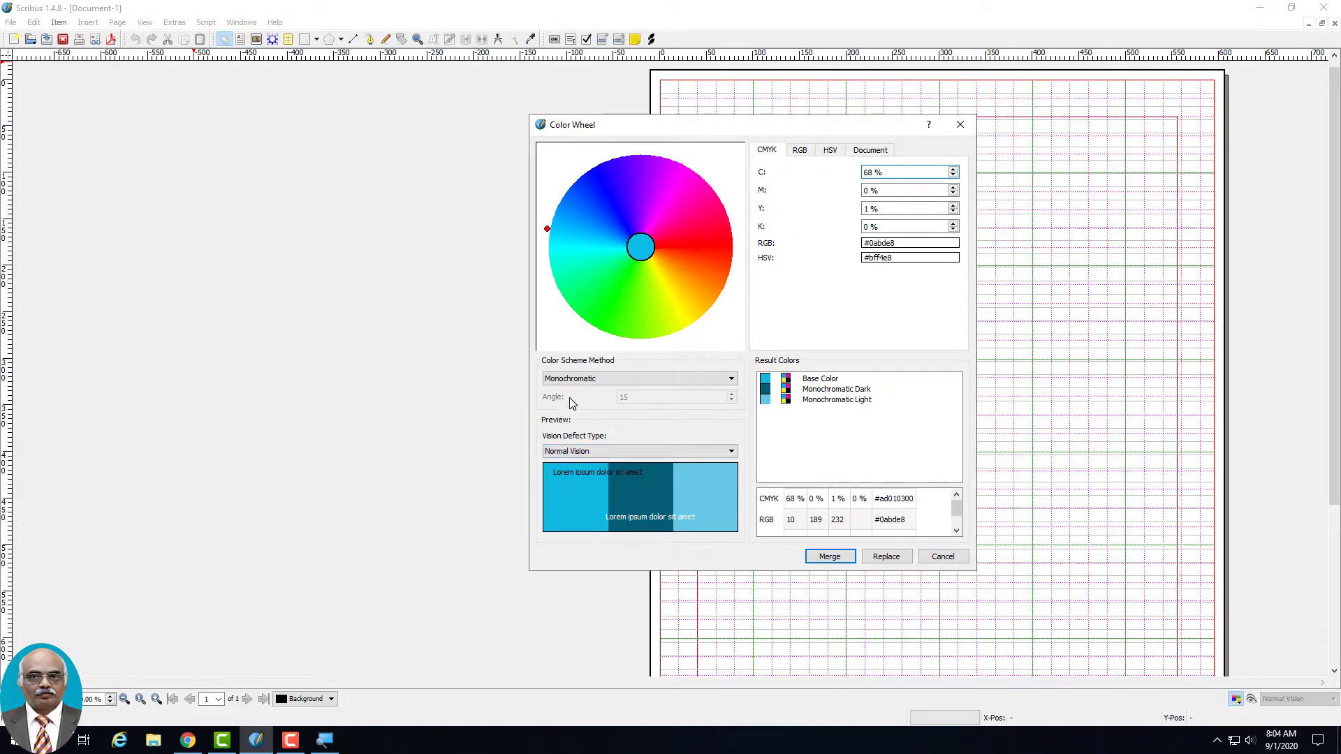
Try the Analogous and Complementary color scheme methods on the light blue base color, ending with Complementary
{"action": "left_click", "coordinate": [616, 379]}
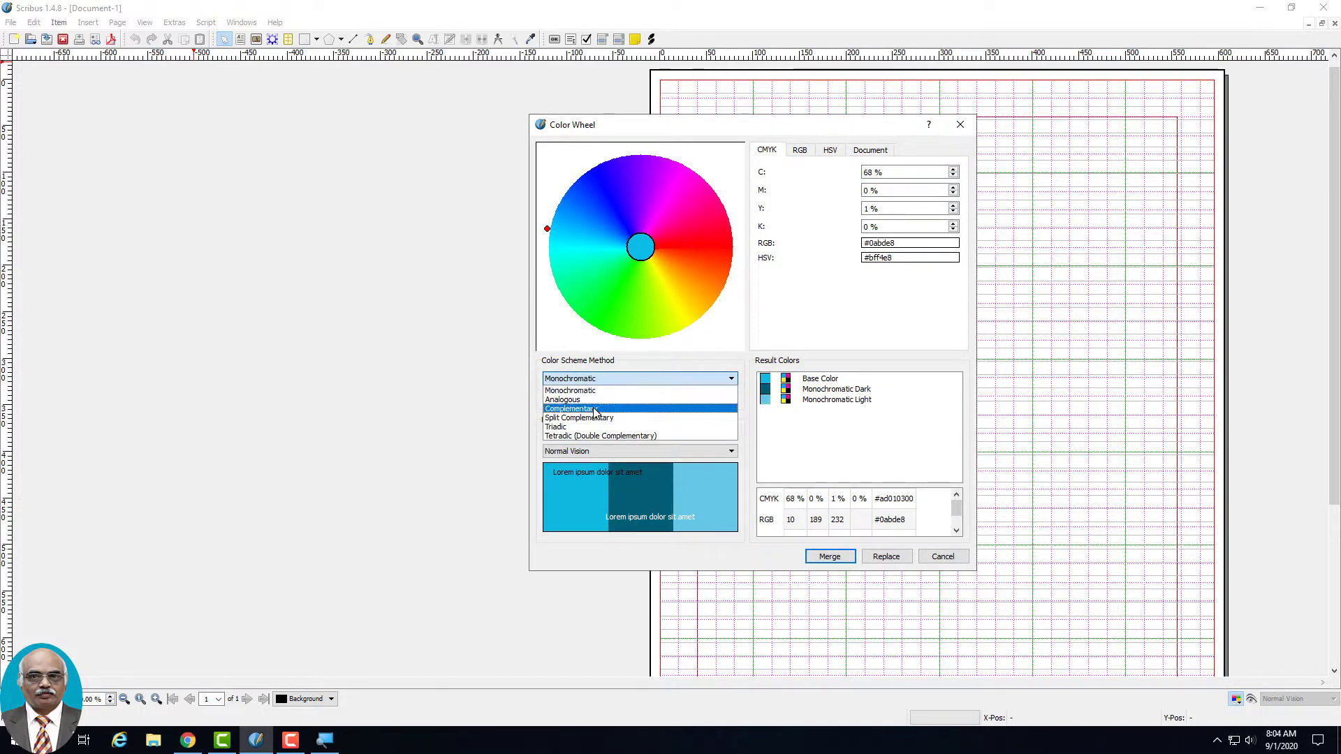
{"action": "left_click", "coordinate": [594, 399]}
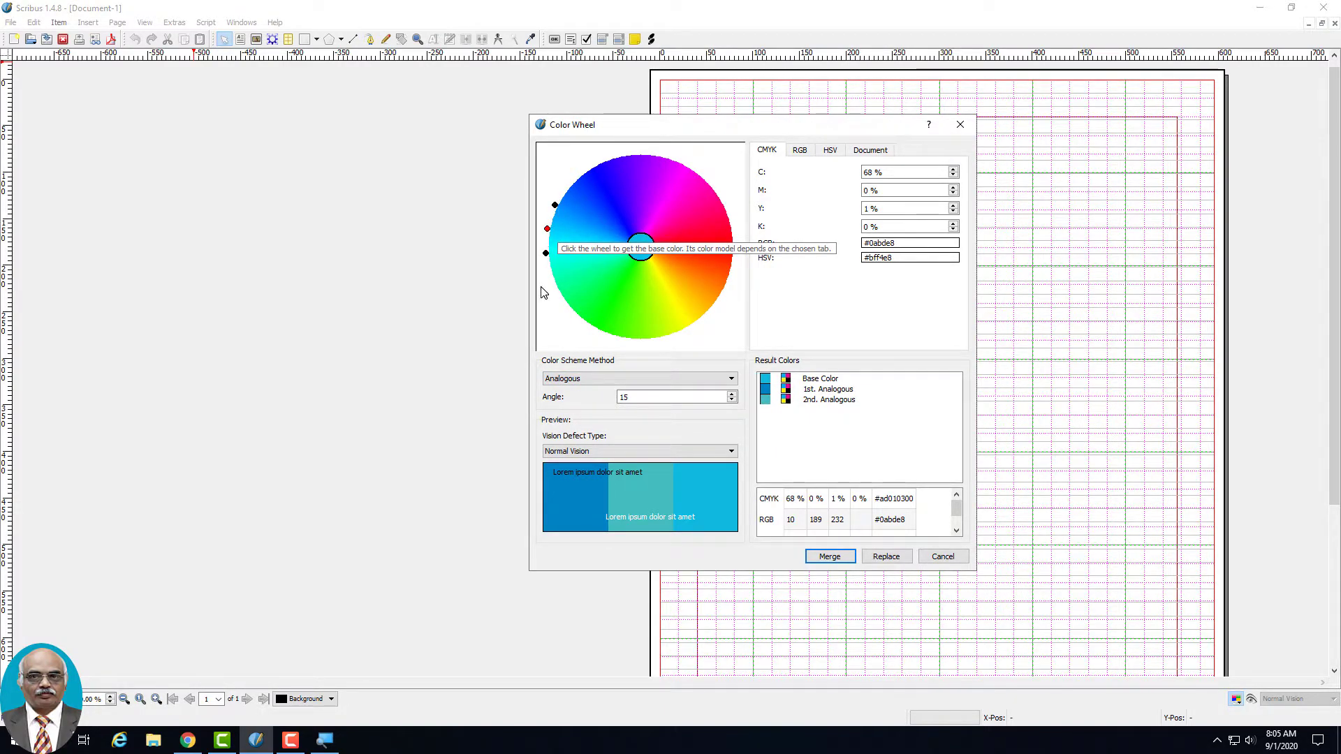
{"action": "left_click", "coordinate": [607, 383]}
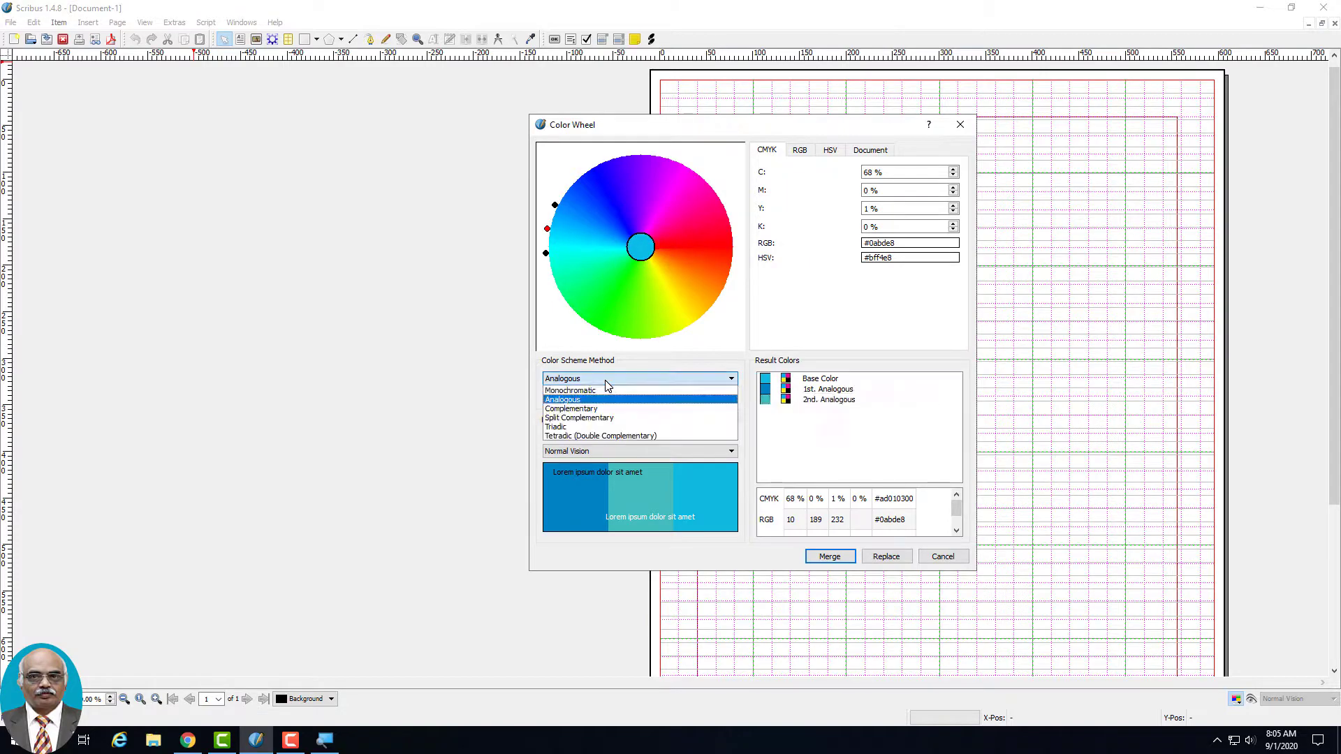
{"action": "left_click", "coordinate": [597, 409]}
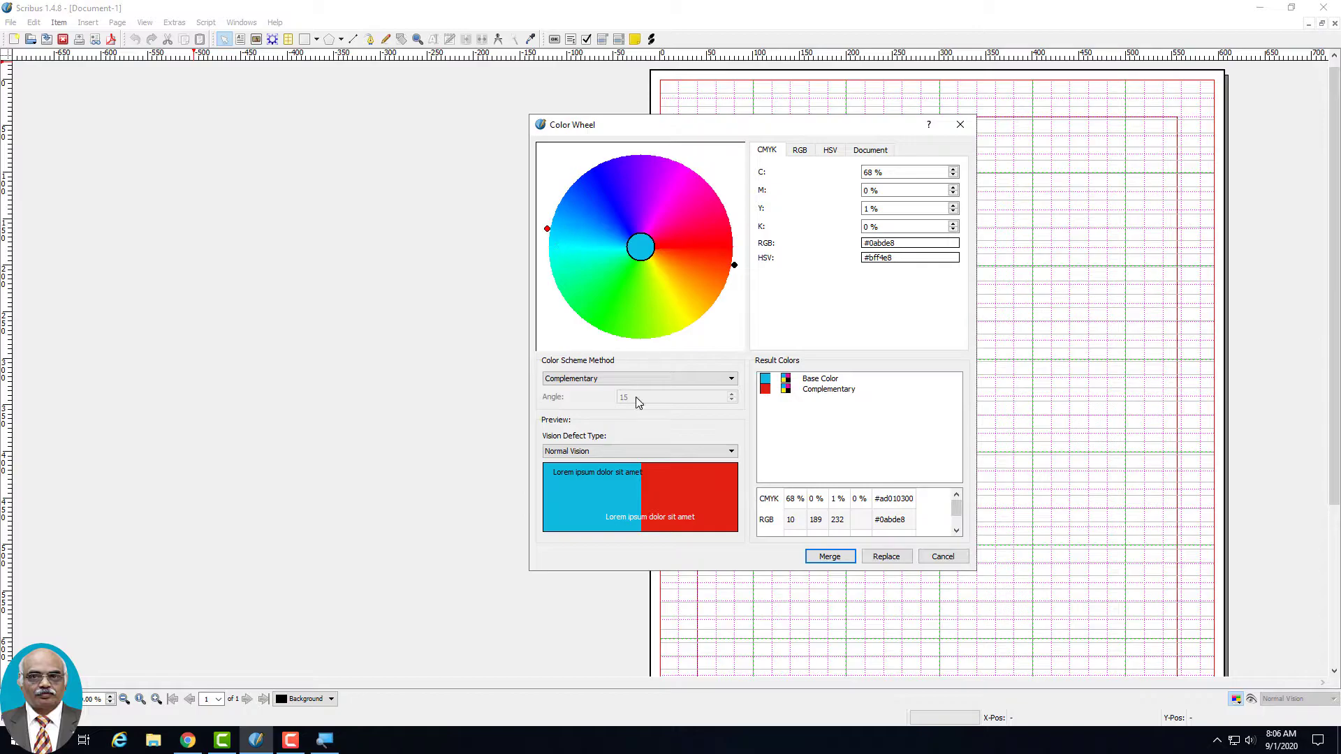
{"action": "mouse_move", "coordinate": [766, 381]}
Try the Split Complementary scheme and compare its result colors in the RGB, HSV and CMYK models
{"action": "left_click", "coordinate": [713, 384]}
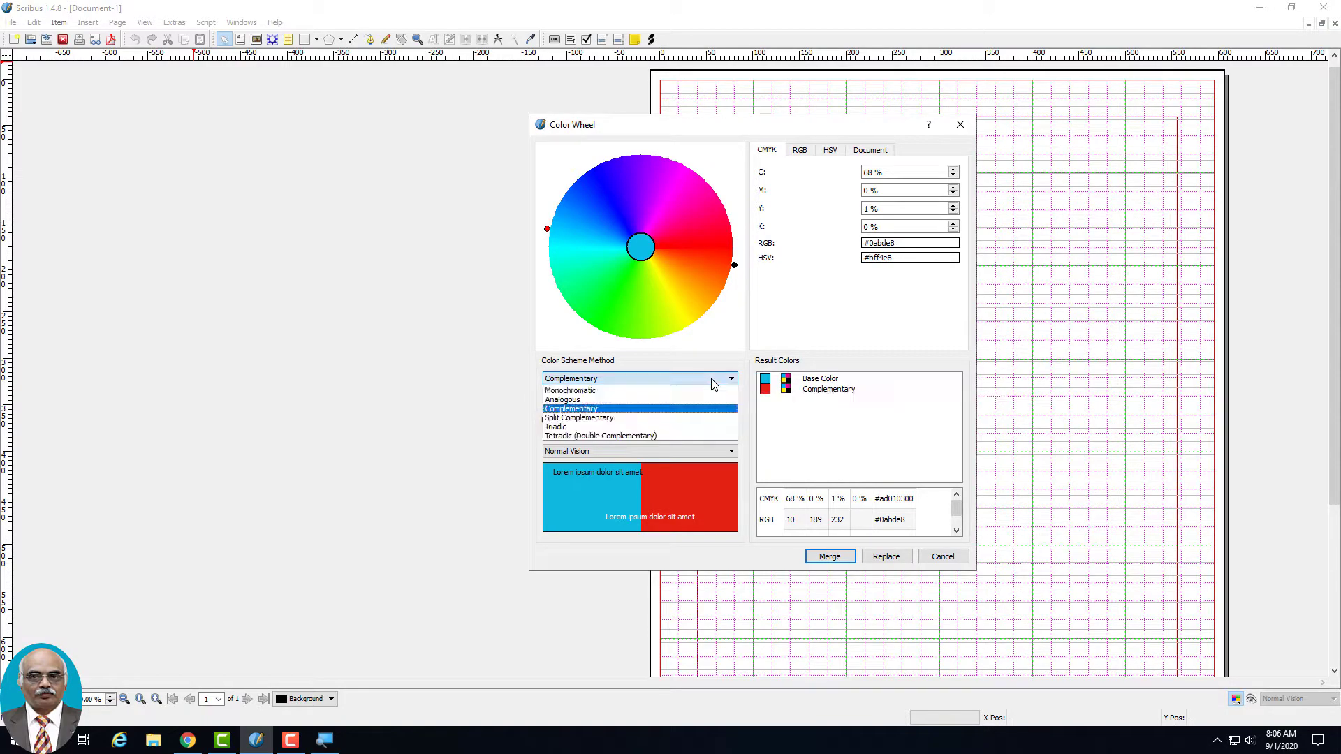
{"action": "left_click", "coordinate": [633, 418]}
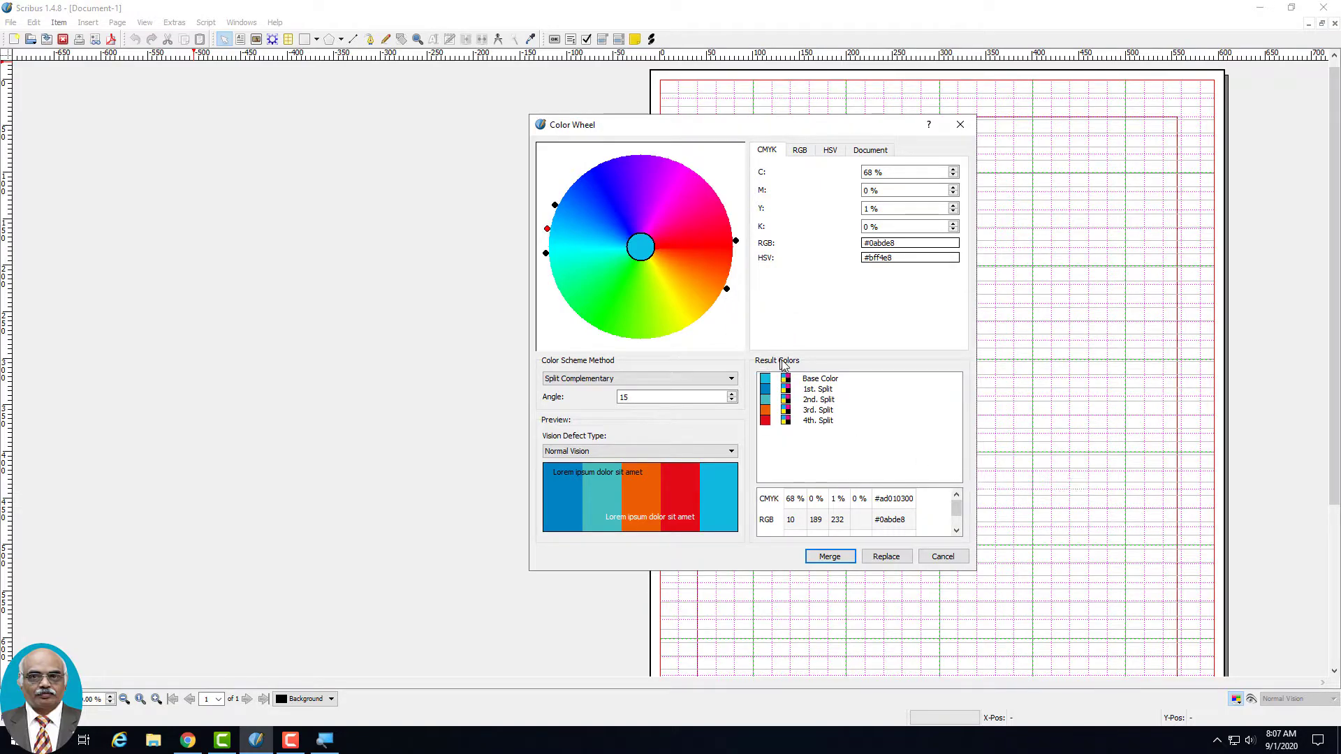
{"action": "mouse_move", "coordinate": [767, 380]}
{"action": "mouse_move", "coordinate": [763, 414]}
{"action": "left_click", "coordinate": [800, 150]}
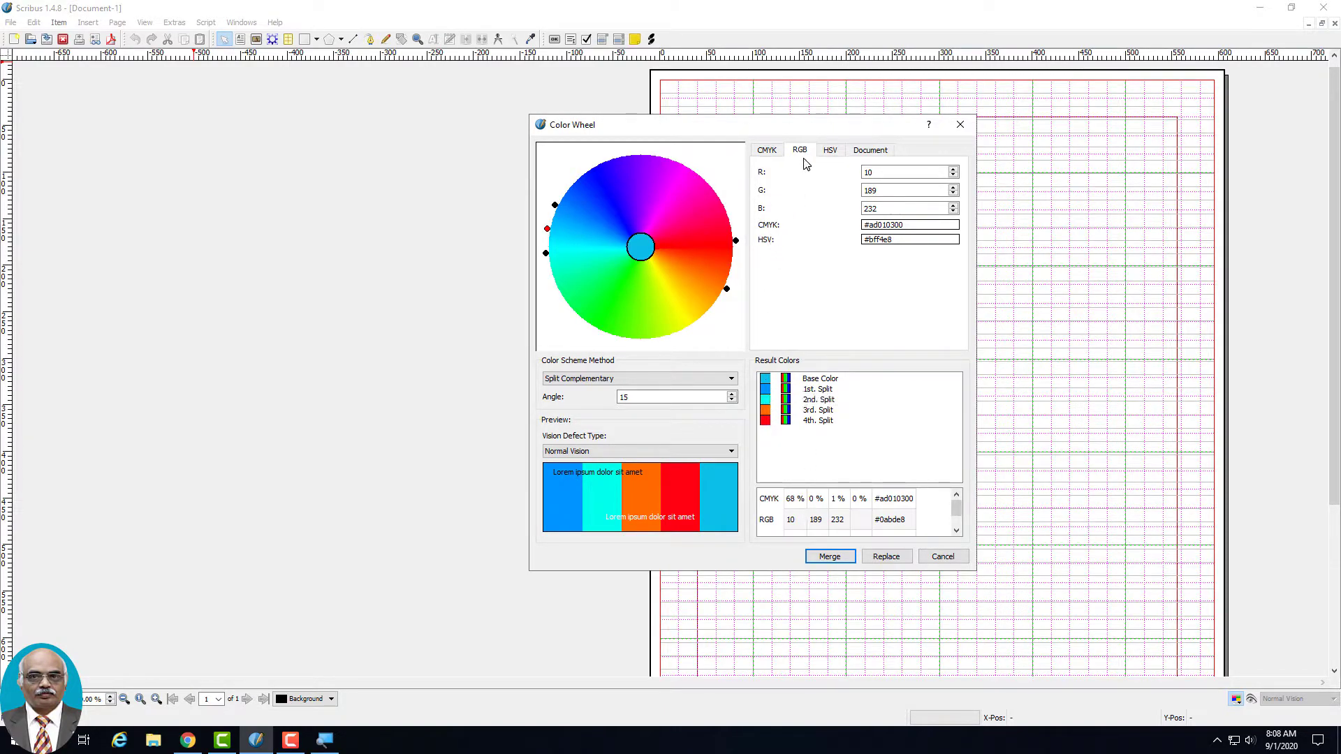
{"action": "left_click", "coordinate": [830, 151]}
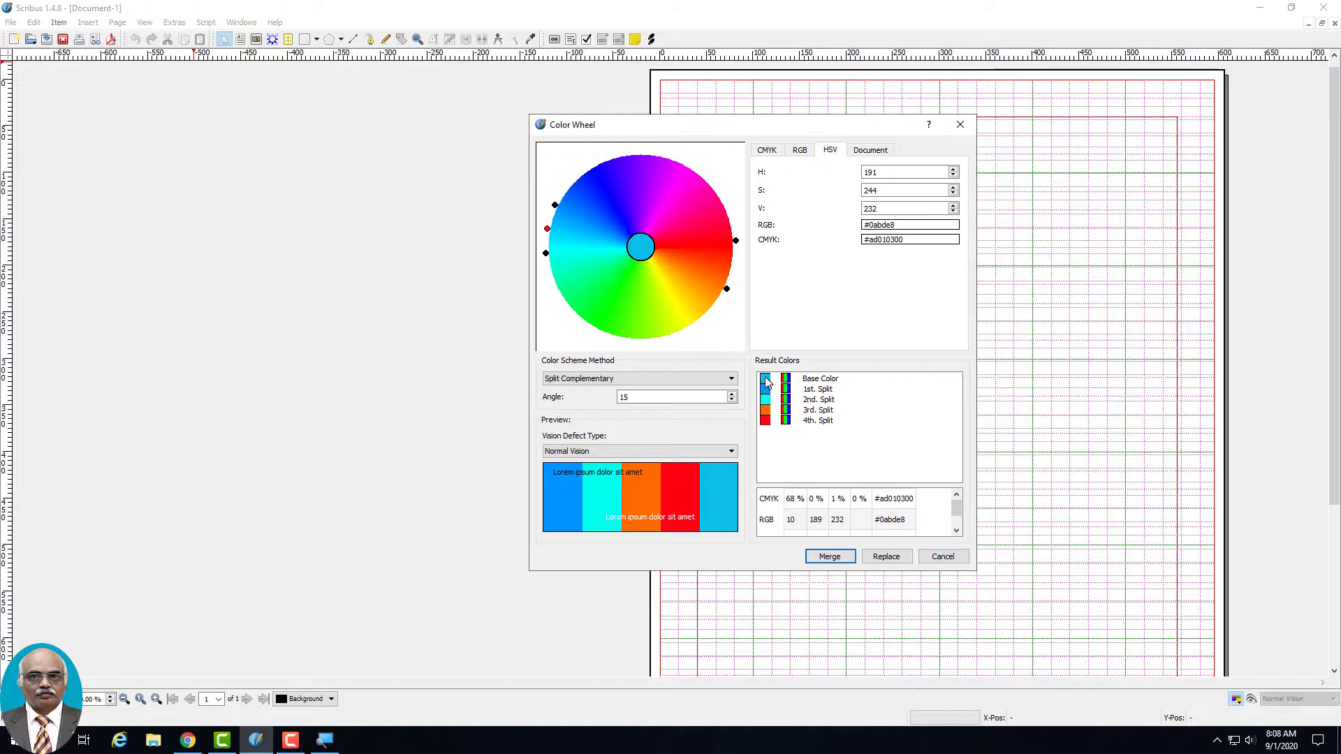
{"action": "left_click", "coordinate": [768, 151]}
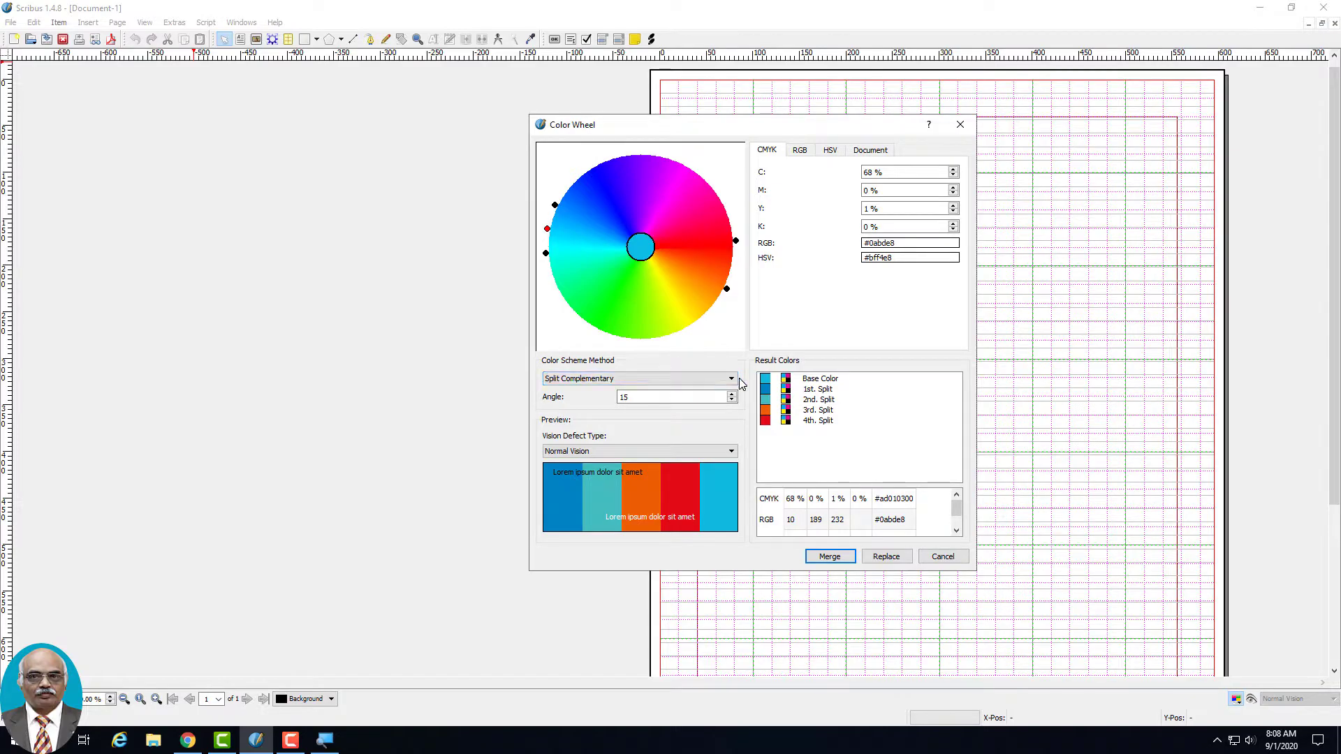
Try the Triadic and Tetradic (Double Complementary) schemes on the light blue base and examine the result colors
{"action": "left_click", "coordinate": [731, 379]}
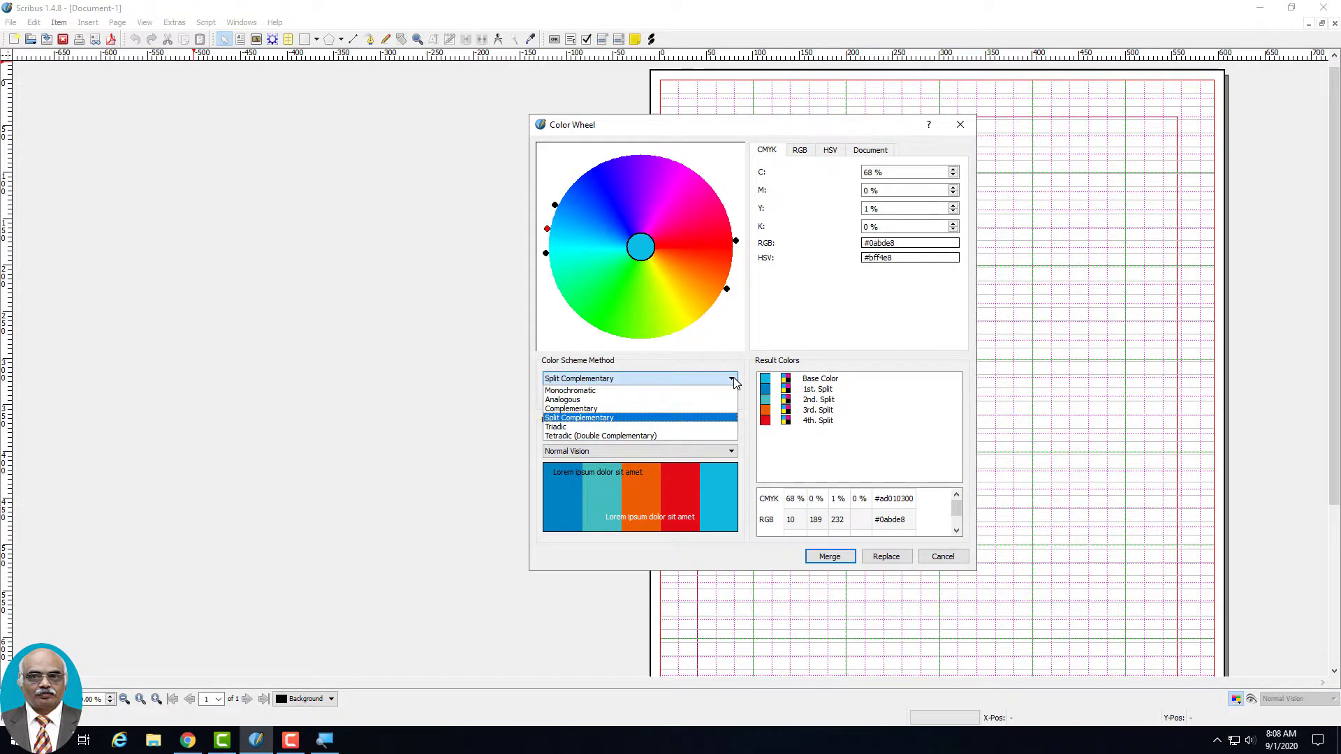
{"action": "left_click", "coordinate": [559, 427]}
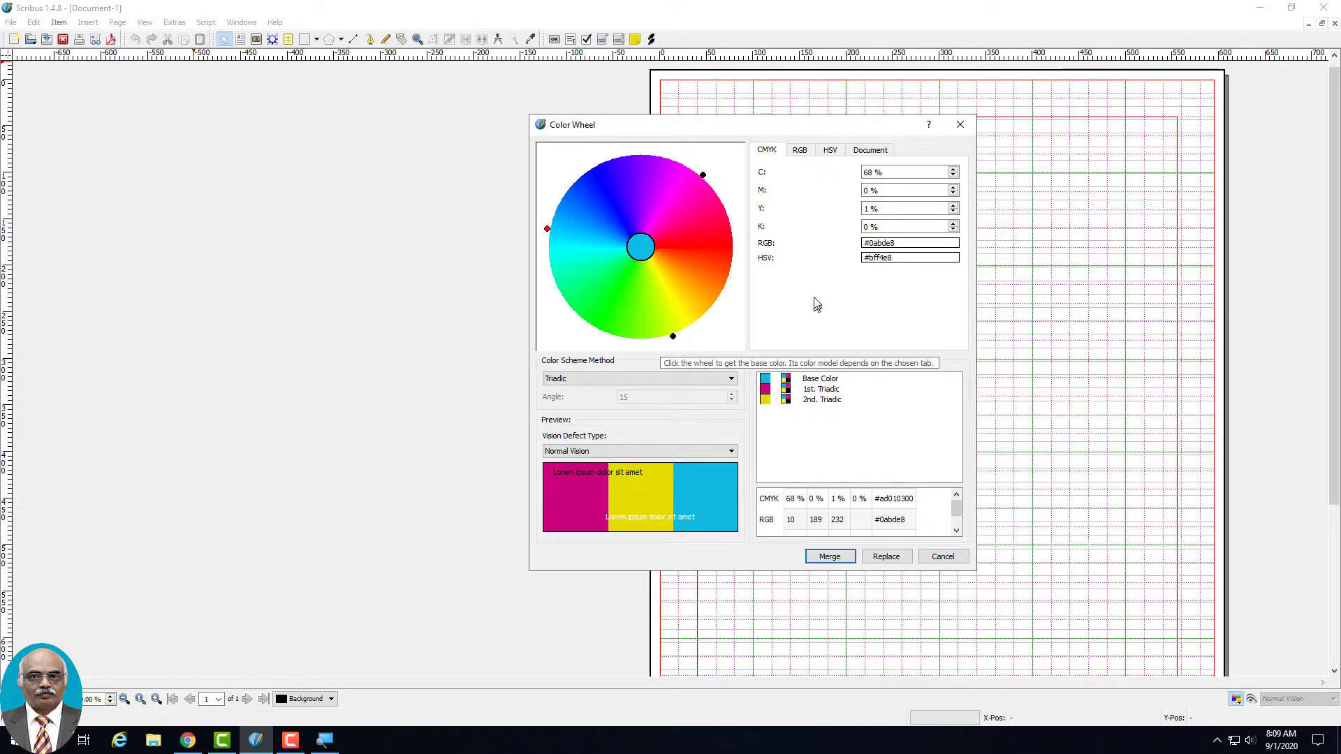
{"action": "left_click", "coordinate": [716, 383]}
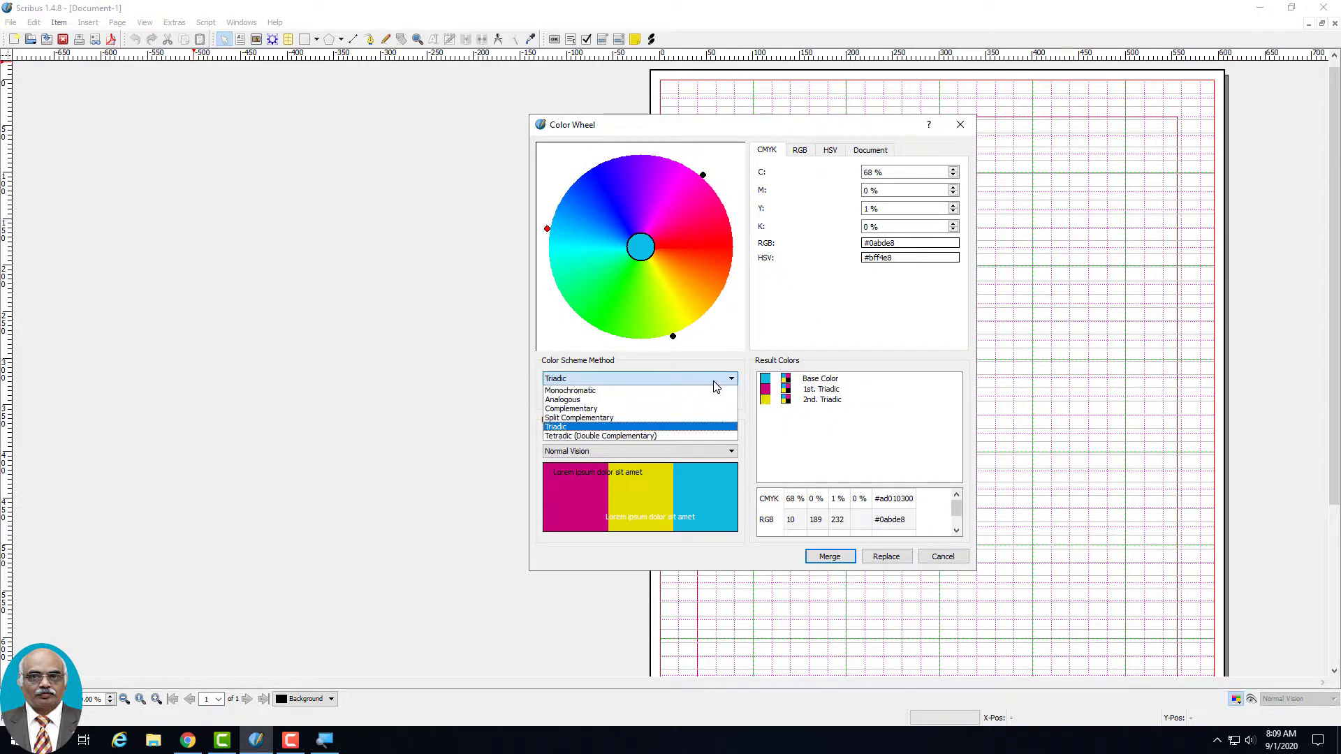
{"action": "left_click", "coordinate": [688, 438]}
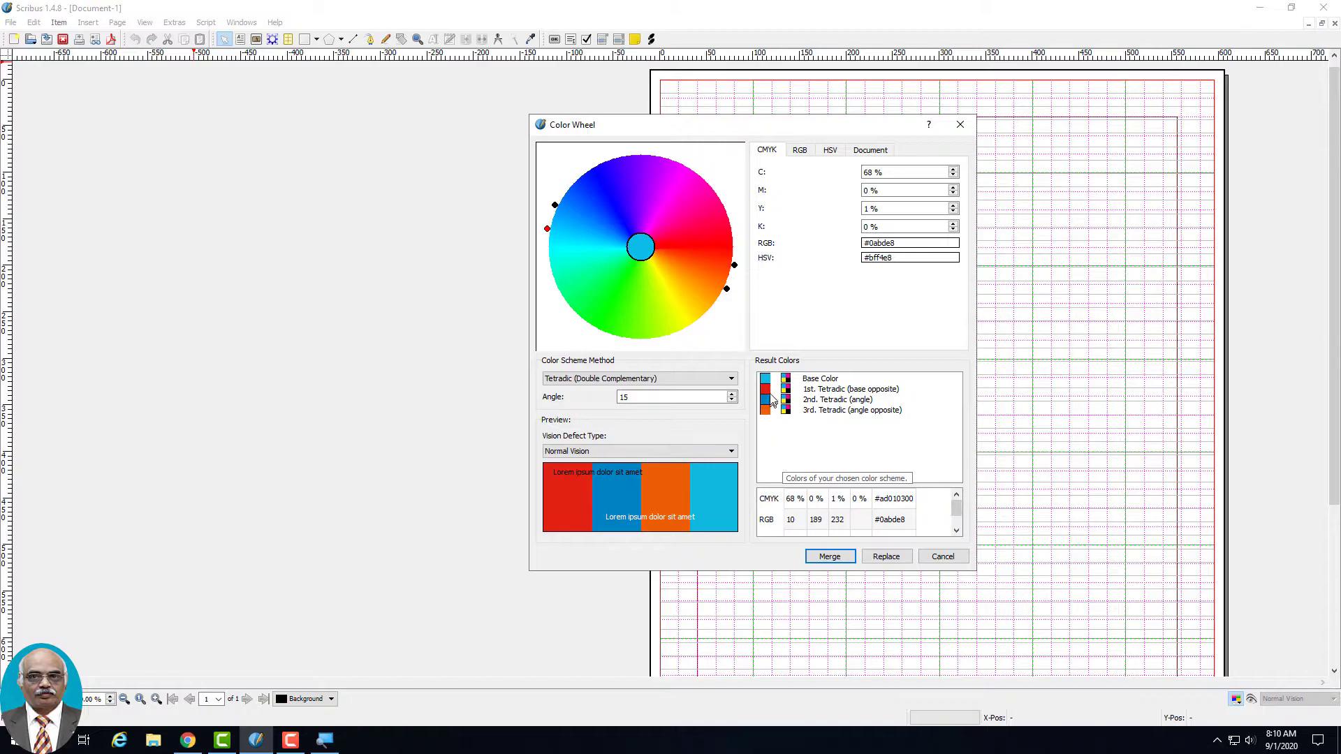
{"action": "mouse_move", "coordinate": [768, 385]}
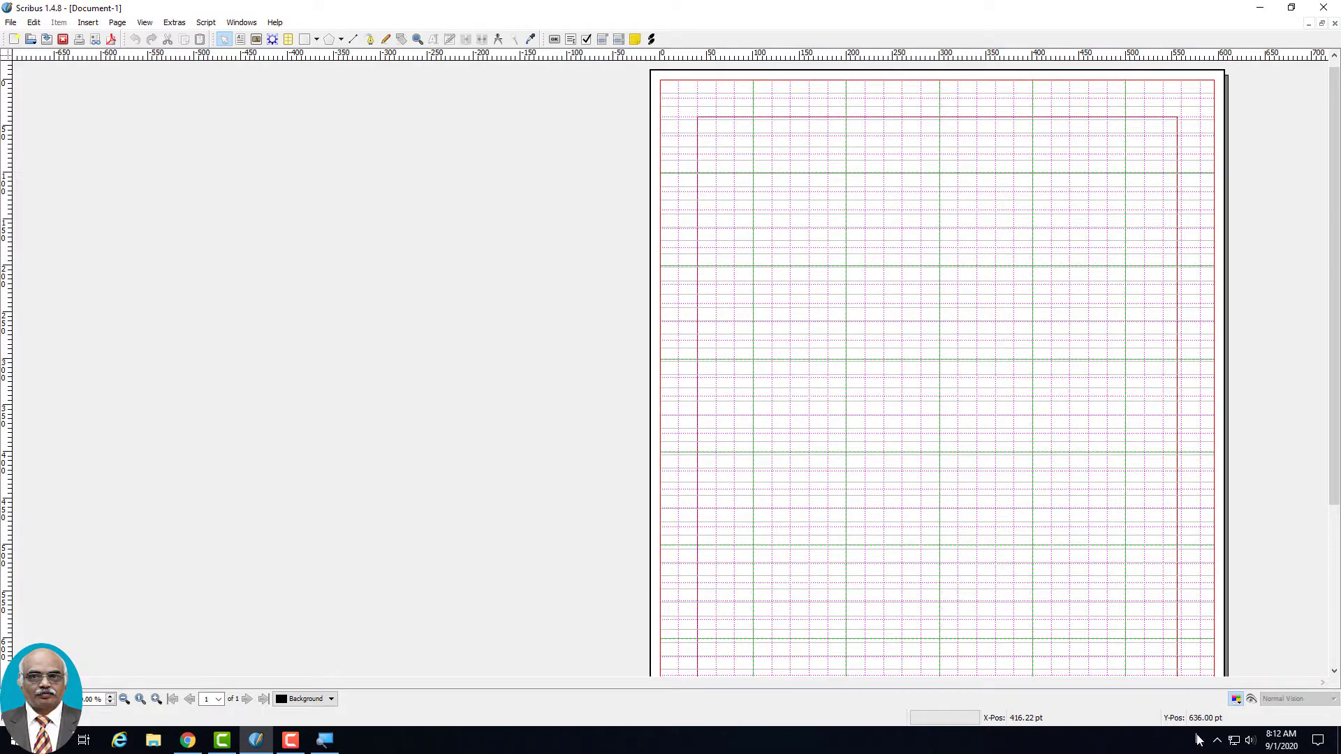
{"action": "left_click", "coordinate": [1216, 742]}
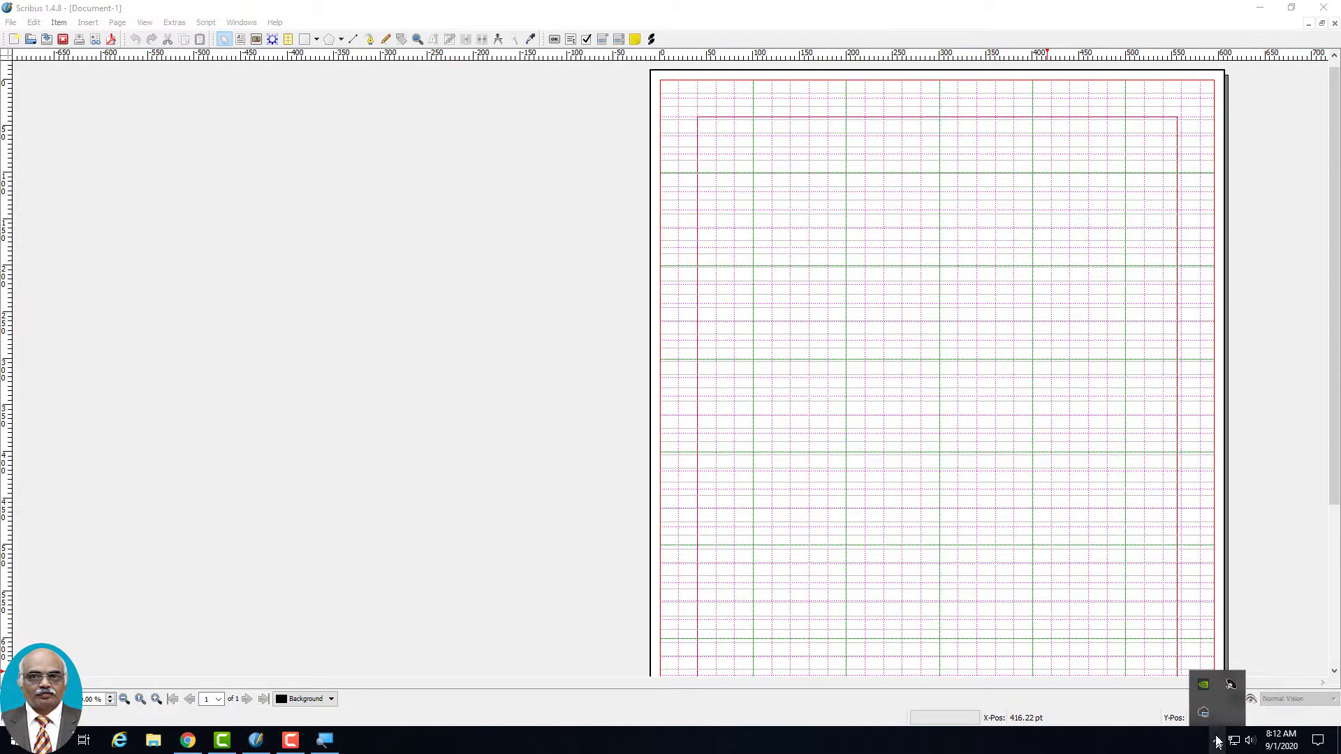
{"action": "left_click", "coordinate": [292, 742]}
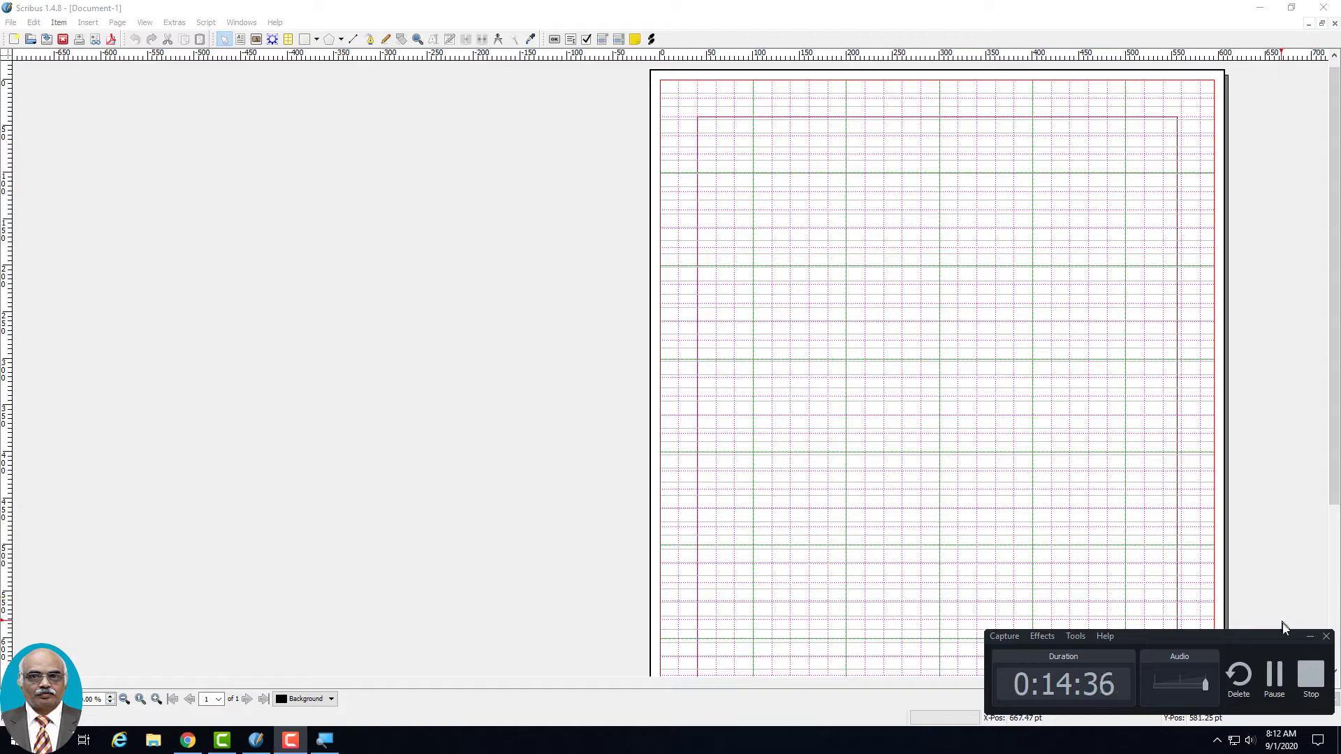
{"action": "left_click", "coordinate": [1309, 636]}
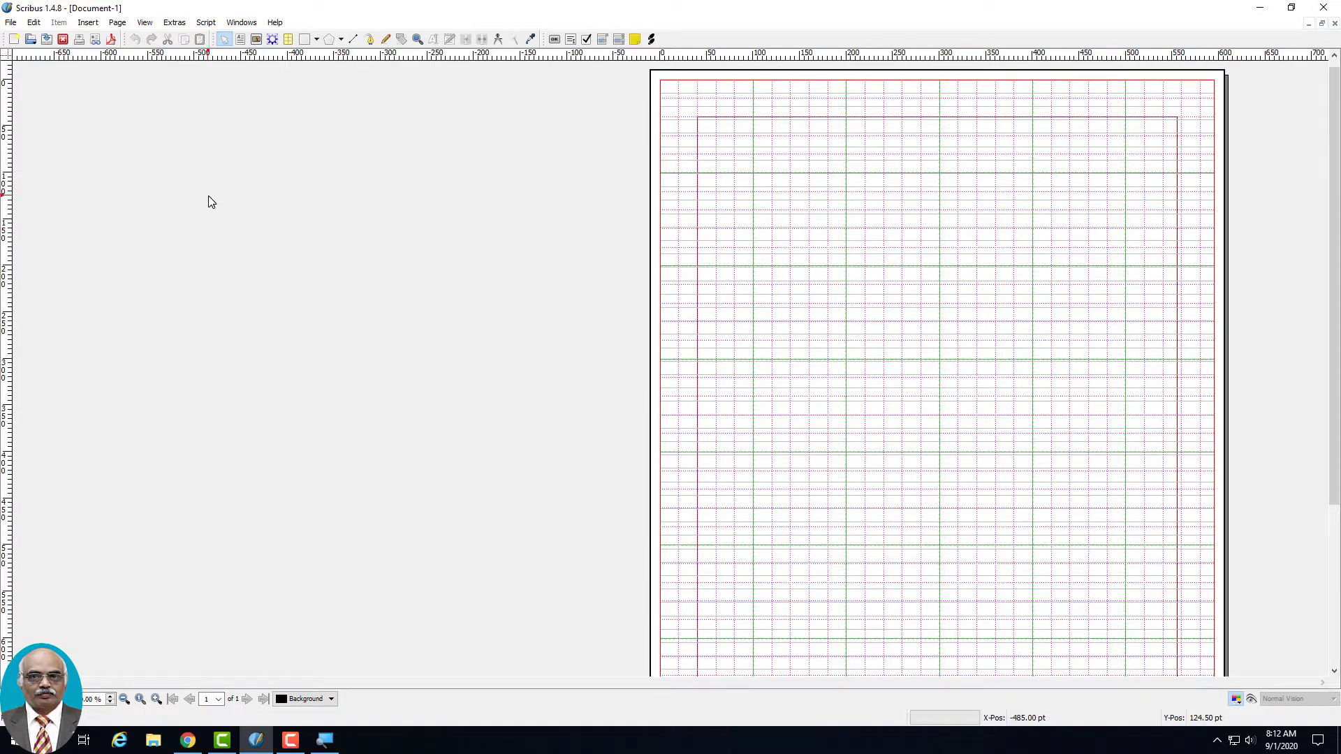
Open the document's Cyan color for editing and keep CMYK as its color model
{"action": "left_click", "coordinate": [35, 23]}
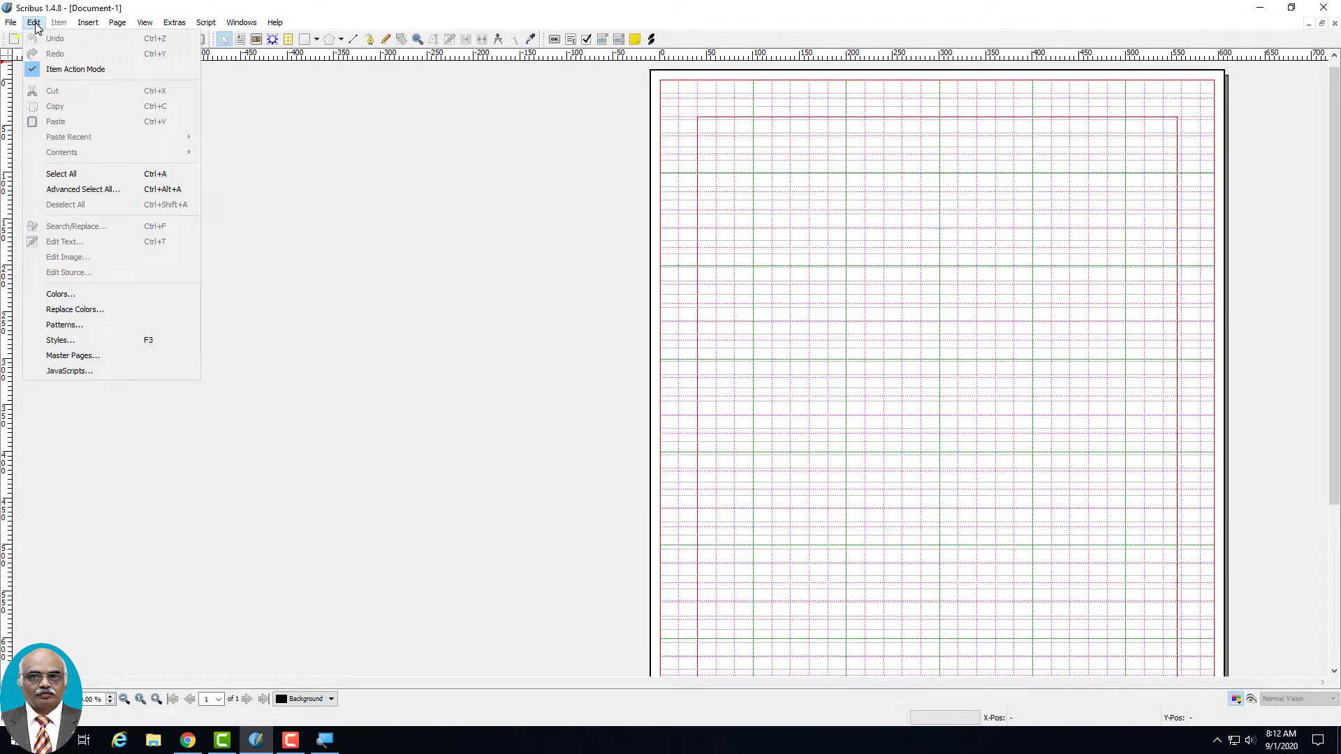
{"action": "left_click", "coordinate": [58, 294]}
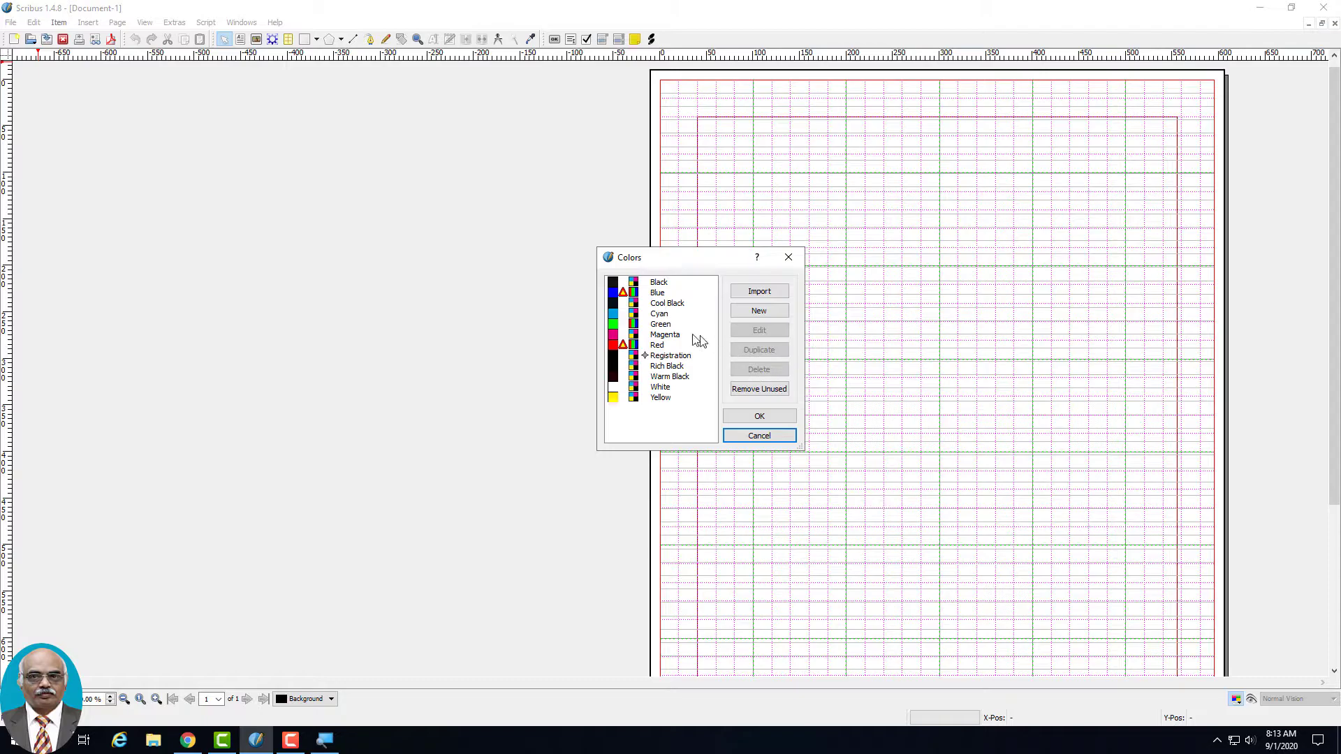
{"action": "left_click", "coordinate": [615, 315]}
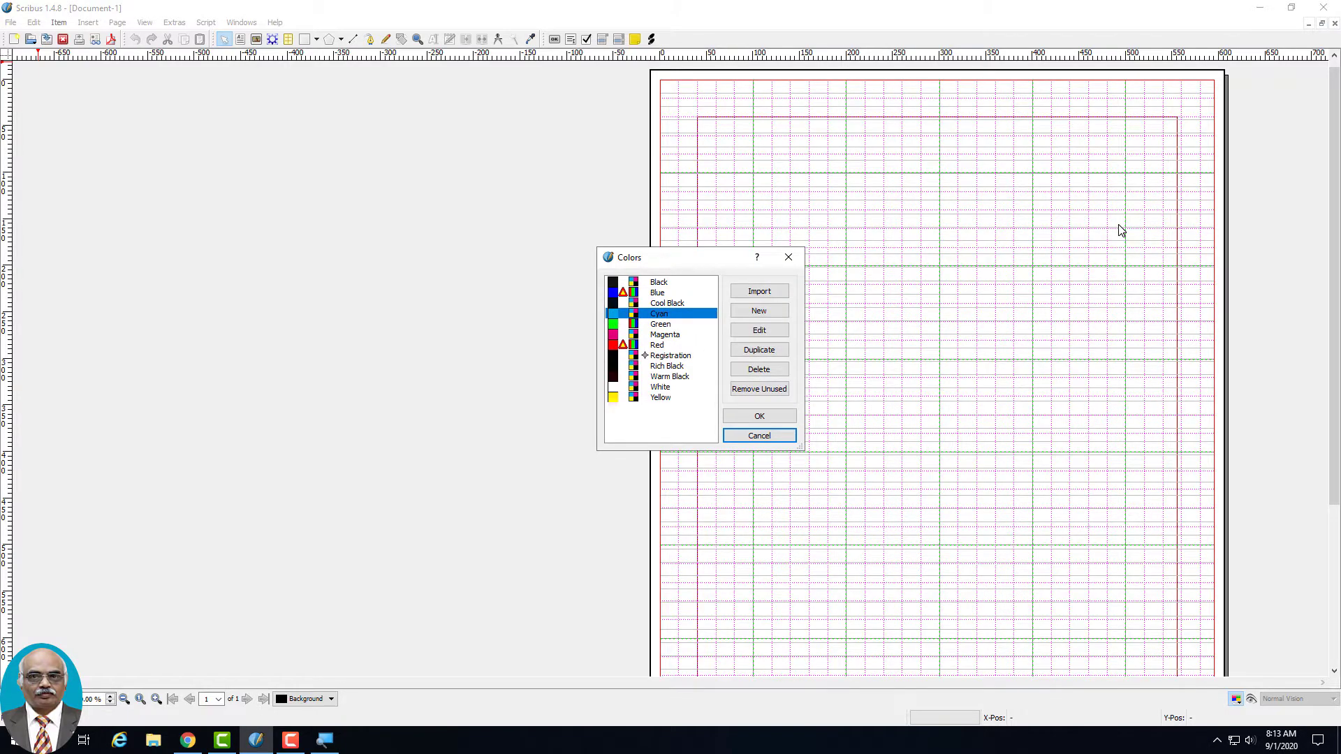
{"action": "mouse_move", "coordinate": [660, 318]}
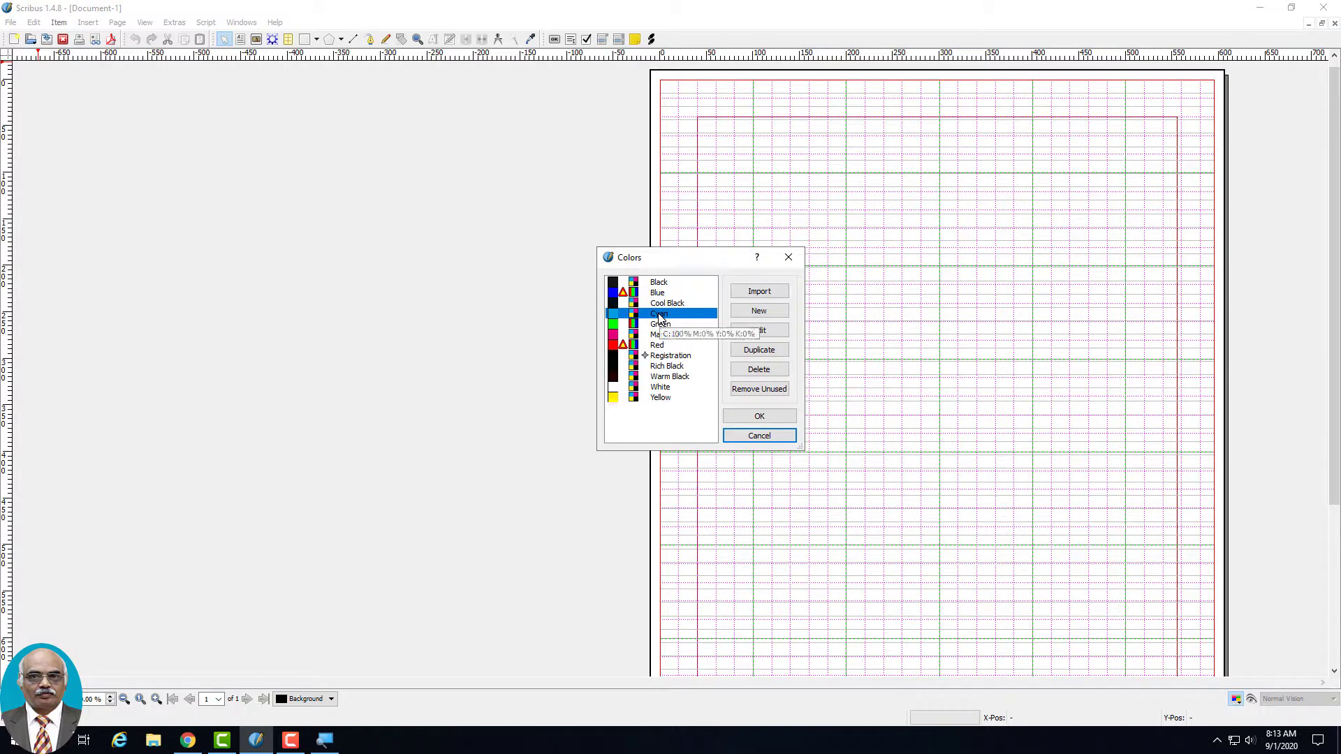
{"action": "left_click", "coordinate": [768, 331]}
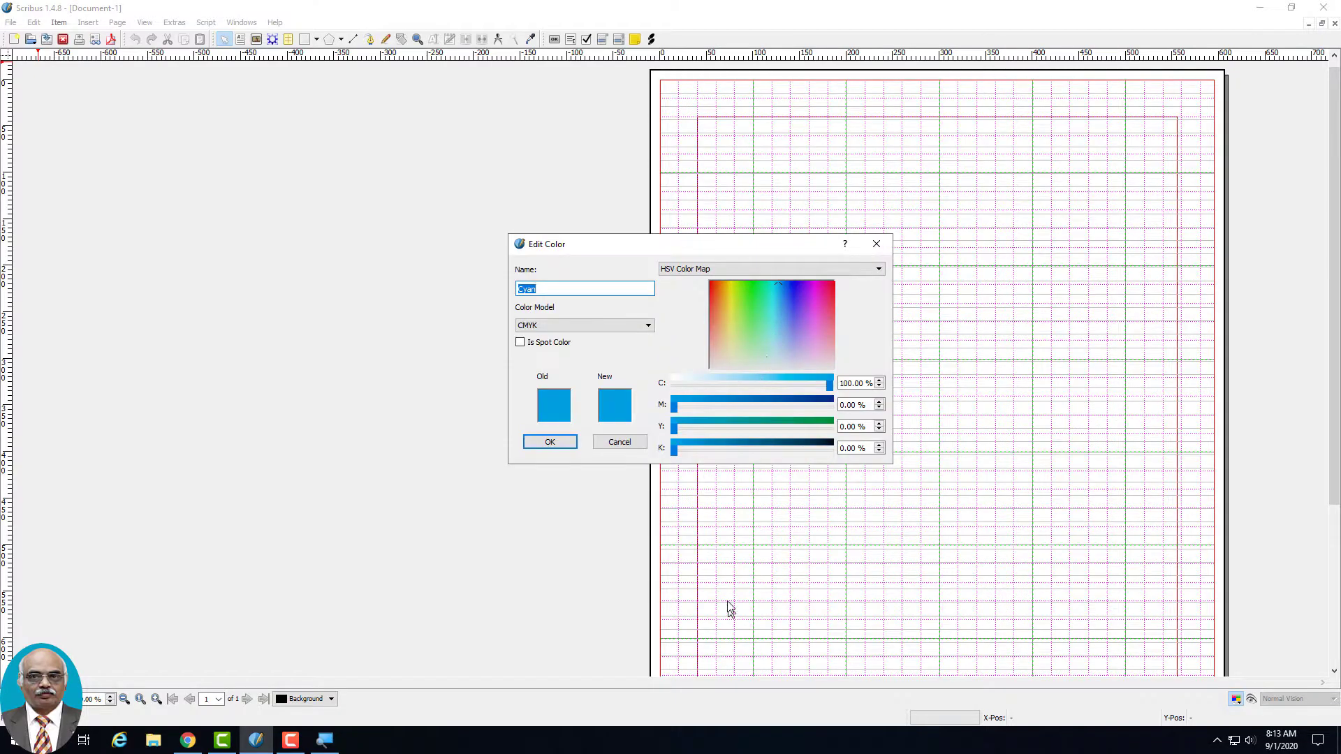
{"action": "left_click", "coordinate": [605, 328]}
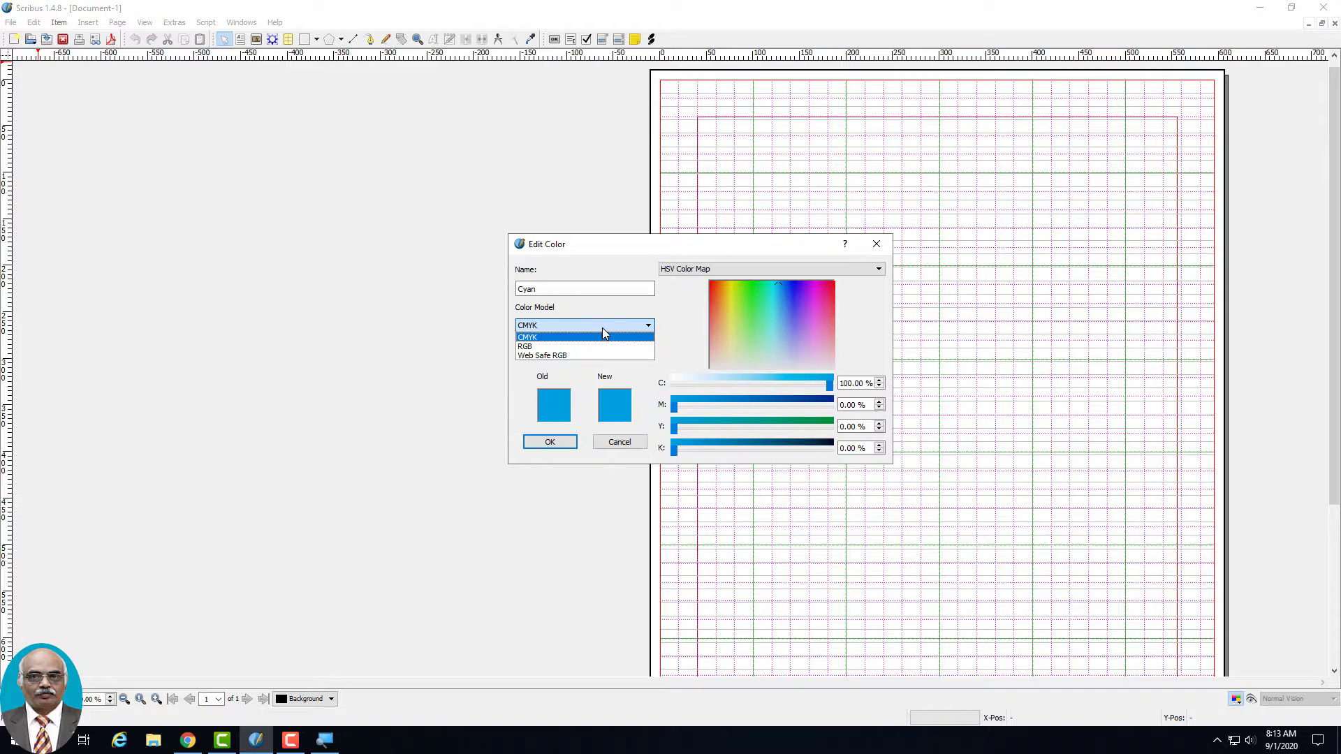
{"action": "left_click", "coordinate": [605, 336]}
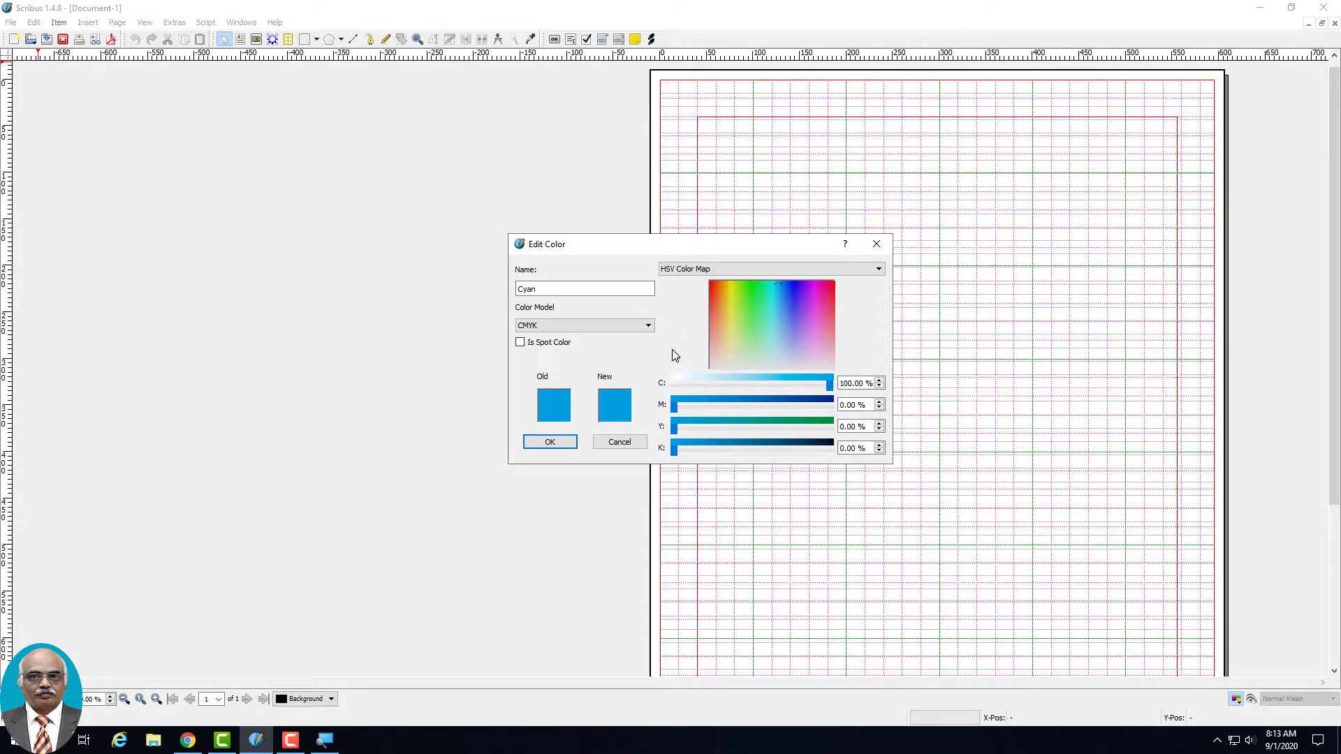
Browse the available color palettes for the Cyan color and switch from the HSV Color Map to Scribus Basic
{"action": "left_click", "coordinate": [741, 273]}
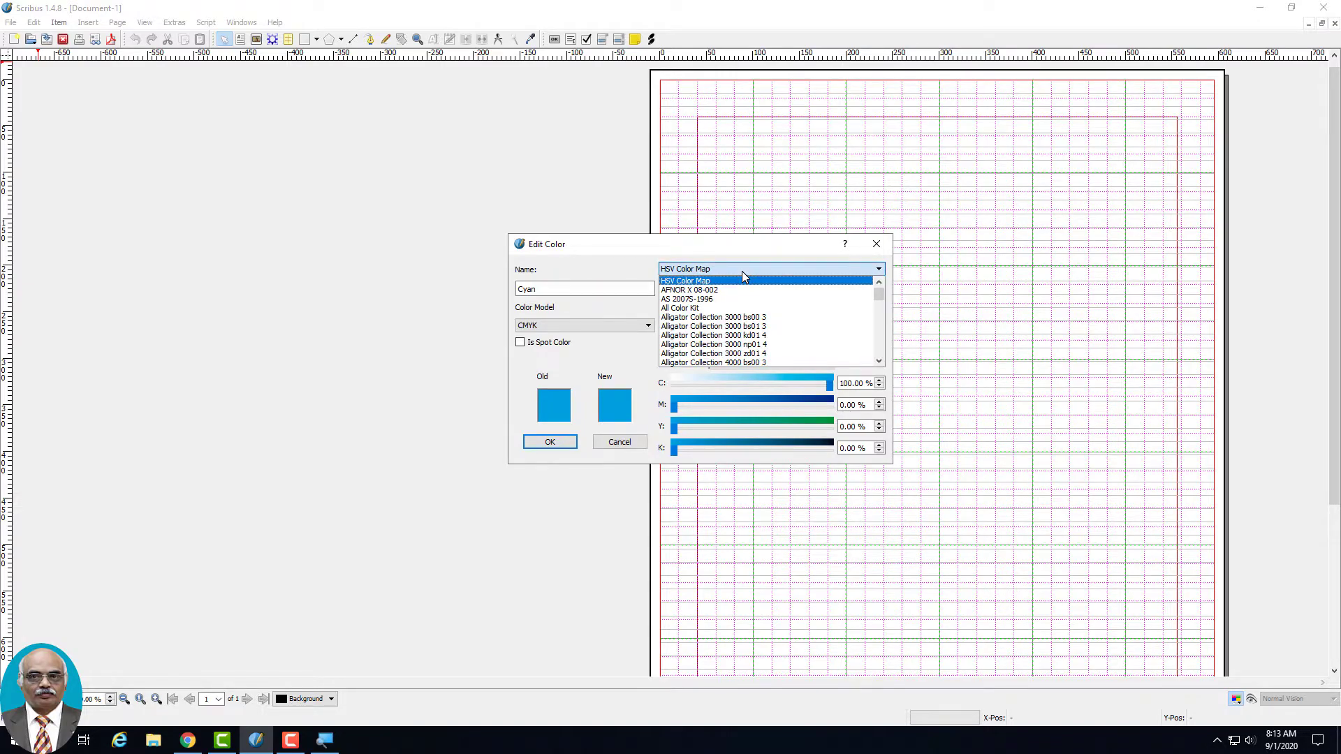
{"action": "left_click_drag", "start_coordinate": [881, 299], "coordinate": [880, 349]}
{"action": "scroll", "coordinate": [880, 348], "scroll_direction": "up", "scroll_amount": 2}
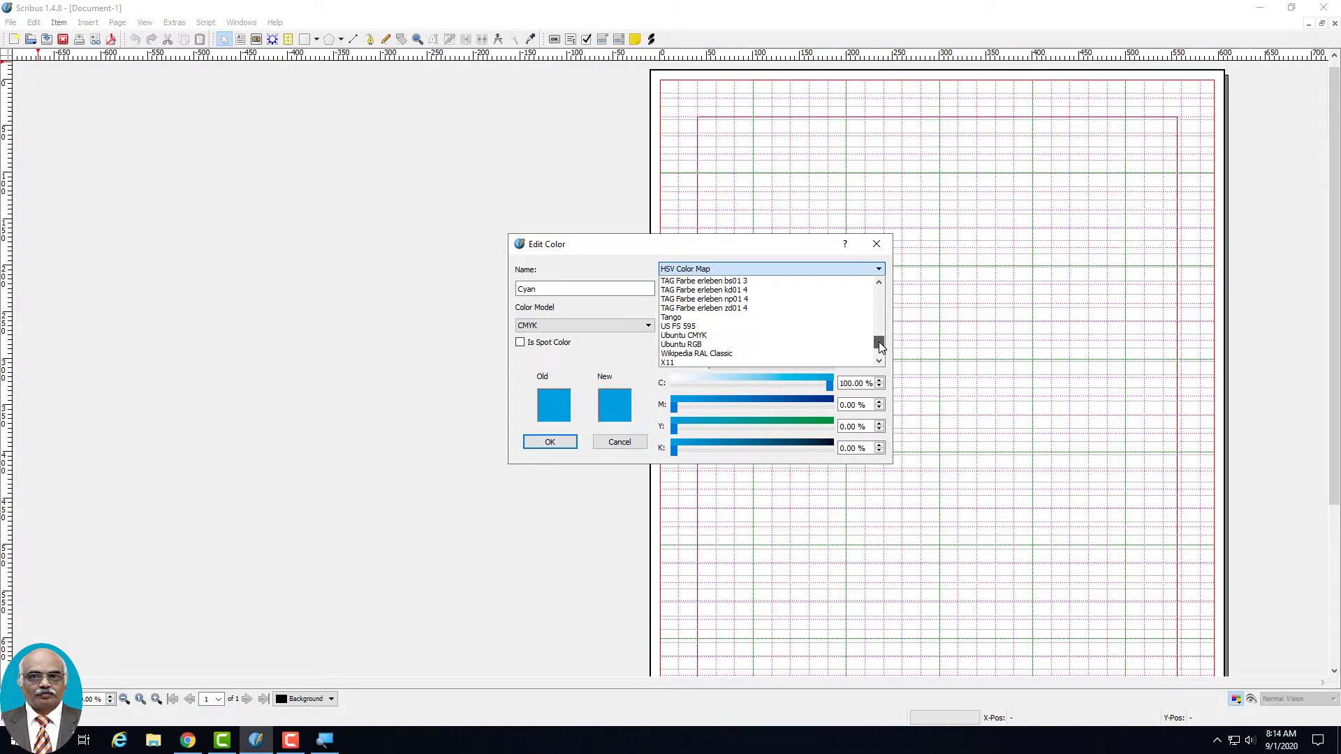
{"action": "left_click", "coordinate": [879, 284]}
{"action": "left_click", "coordinate": [879, 283]}
{"action": "left_click", "coordinate": [879, 283]}
{"action": "left_click", "coordinate": [879, 284]}
{"action": "left_click", "coordinate": [879, 283]}
{"action": "left_click", "coordinate": [878, 284]}
{"action": "left_click", "coordinate": [878, 284]}
{"action": "left_click", "coordinate": [878, 283]}
{"action": "left_click", "coordinate": [879, 284]}
{"action": "left_click", "coordinate": [879, 284]}
{"action": "left_click", "coordinate": [879, 284]}
{"action": "left_click", "coordinate": [878, 283]}
{"action": "left_click", "coordinate": [879, 284]}
{"action": "left_click", "coordinate": [879, 284]}
{"action": "left_click", "coordinate": [879, 284]}
{"action": "left_click", "coordinate": [879, 284]}
{"action": "left_click", "coordinate": [878, 284]}
{"action": "left_click", "coordinate": [879, 284]}
{"action": "left_click", "coordinate": [879, 284]}
{"action": "left_click", "coordinate": [718, 326]}
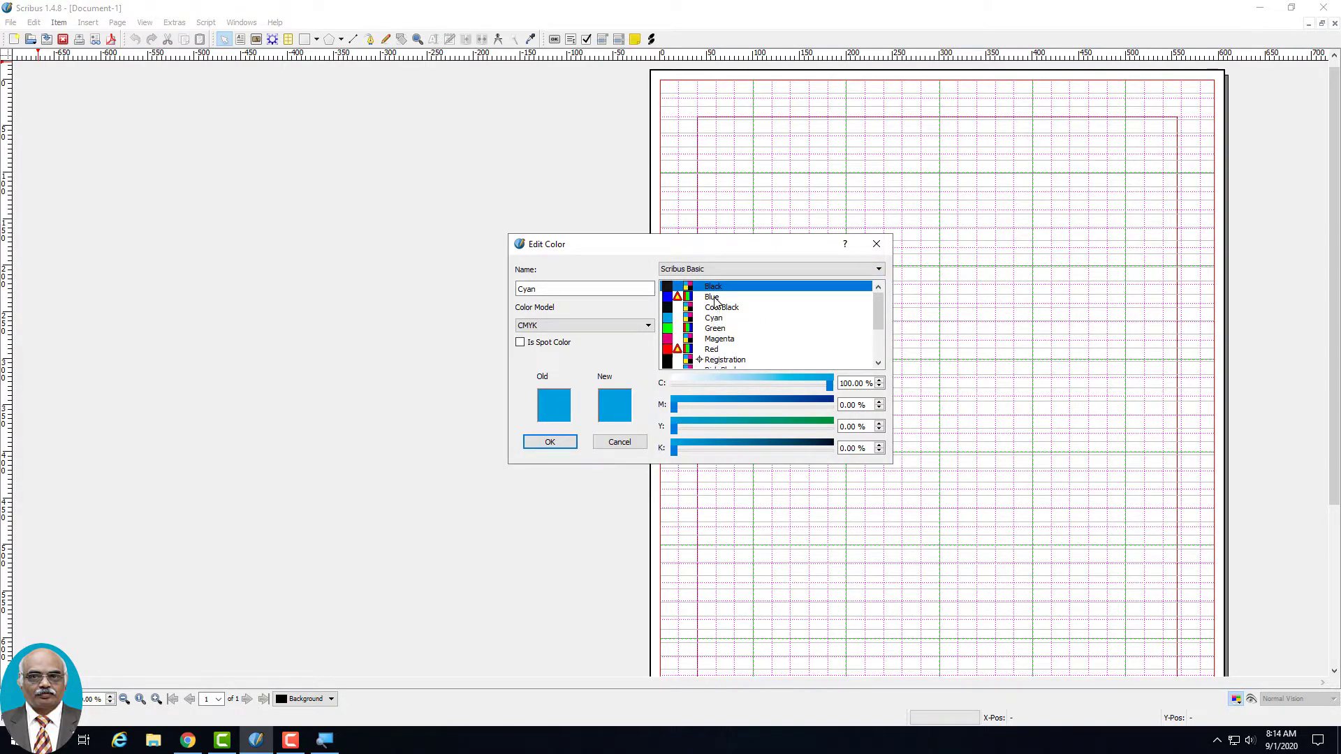
Return the Cyan color's palette view to the HSV Color Map
{"action": "left_click", "coordinate": [878, 269]}
{"action": "left_click_drag", "start_coordinate": [873, 349], "coordinate": [877, 286]}
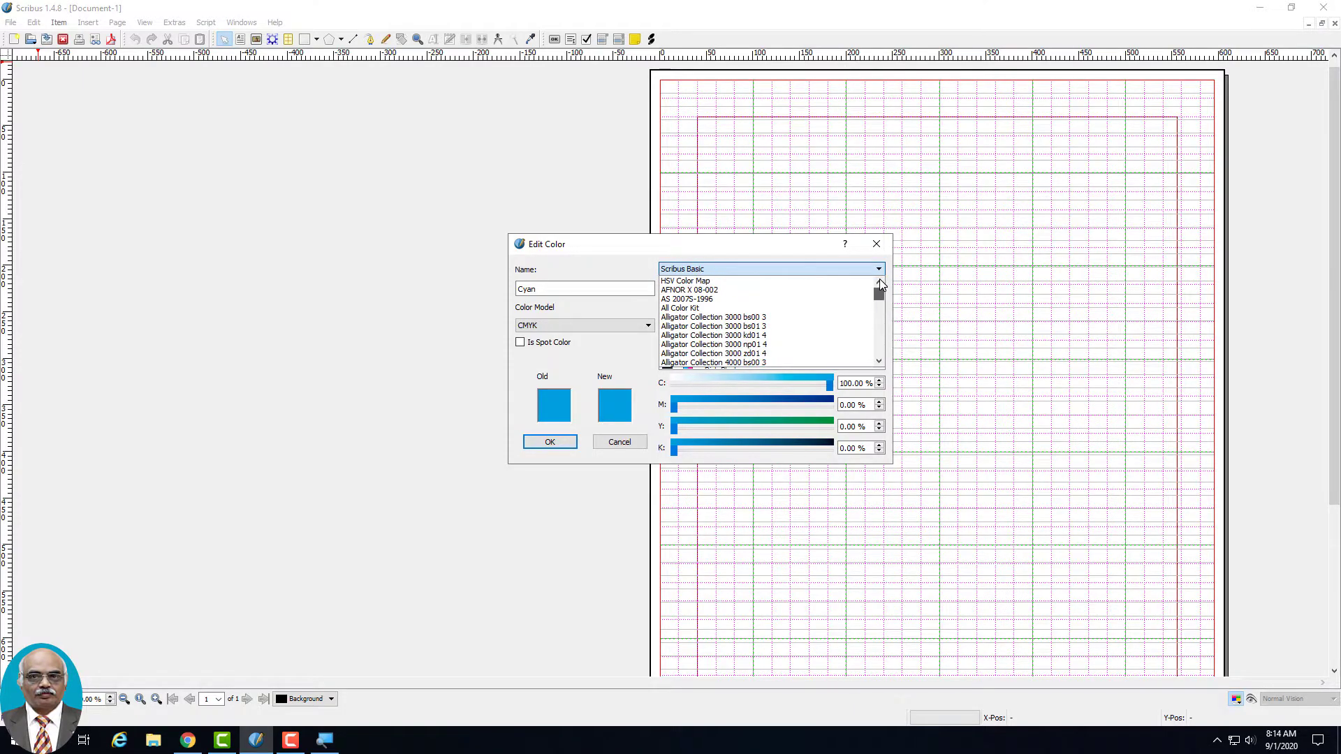
{"action": "left_click", "coordinate": [709, 283]}
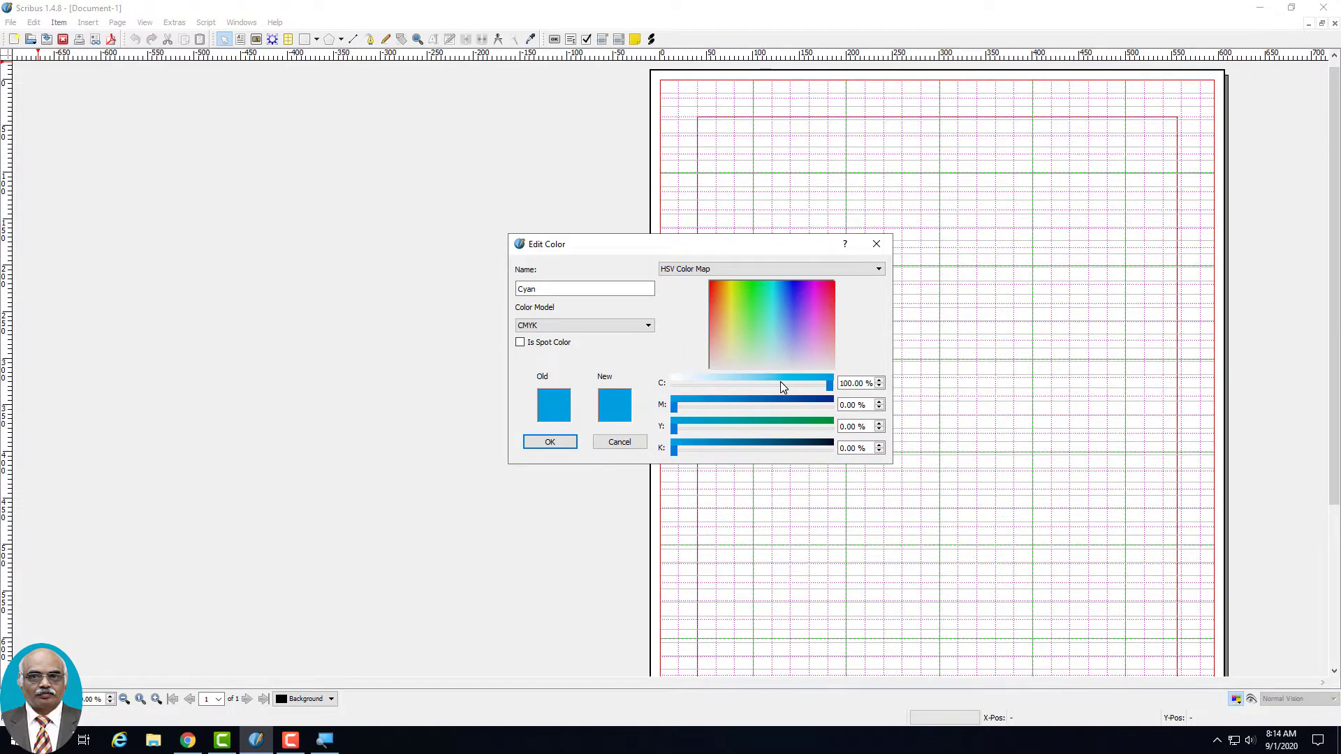
Adjust the Cyan color's components to M 28%, Y 40% and K 17%
{"action": "left_click_drag", "start_coordinate": [681, 408], "coordinate": [692, 409]}
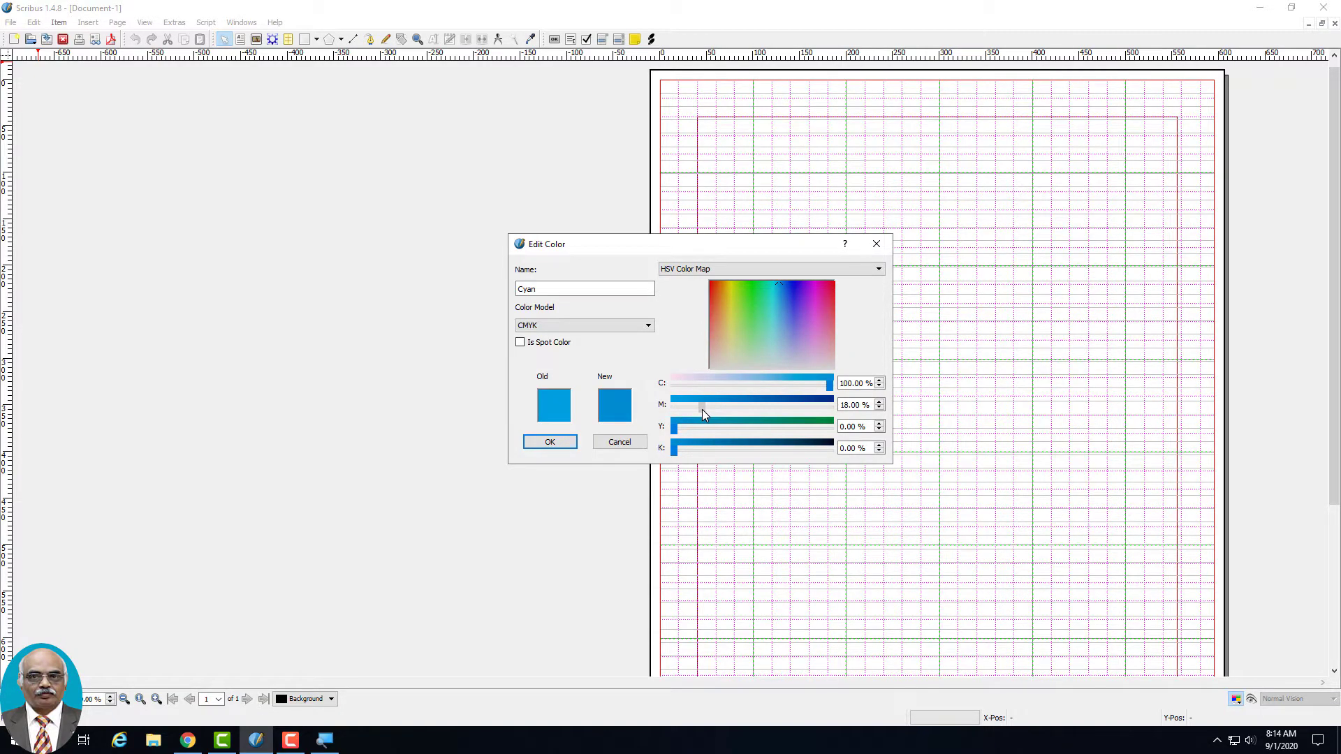
{"action": "left_click_drag", "start_coordinate": [674, 431], "coordinate": [728, 431]}
{"action": "mouse_move", "coordinate": [731, 427]}
{"action": "left_mouse_down"}
{"action": "mouse_move", "coordinate": [656, 429]}
{"action": "mouse_move", "coordinate": [650, 410]}
{"action": "mouse_move", "coordinate": [717, 409]}
{"action": "mouse_move", "coordinate": [688, 428]}
{"action": "mouse_move", "coordinate": [736, 429]}
{"action": "left_mouse_up"}
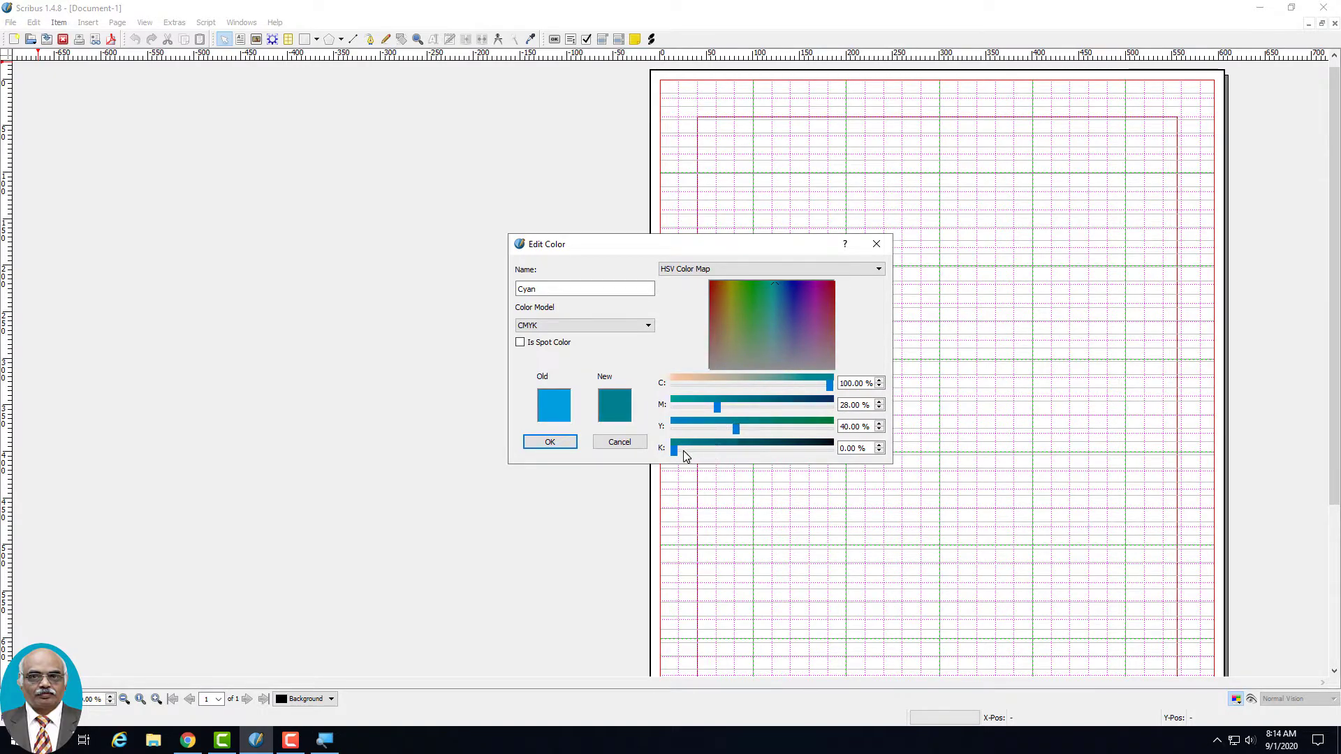
{"action": "left_click_drag", "start_coordinate": [685, 451], "coordinate": [701, 457]}
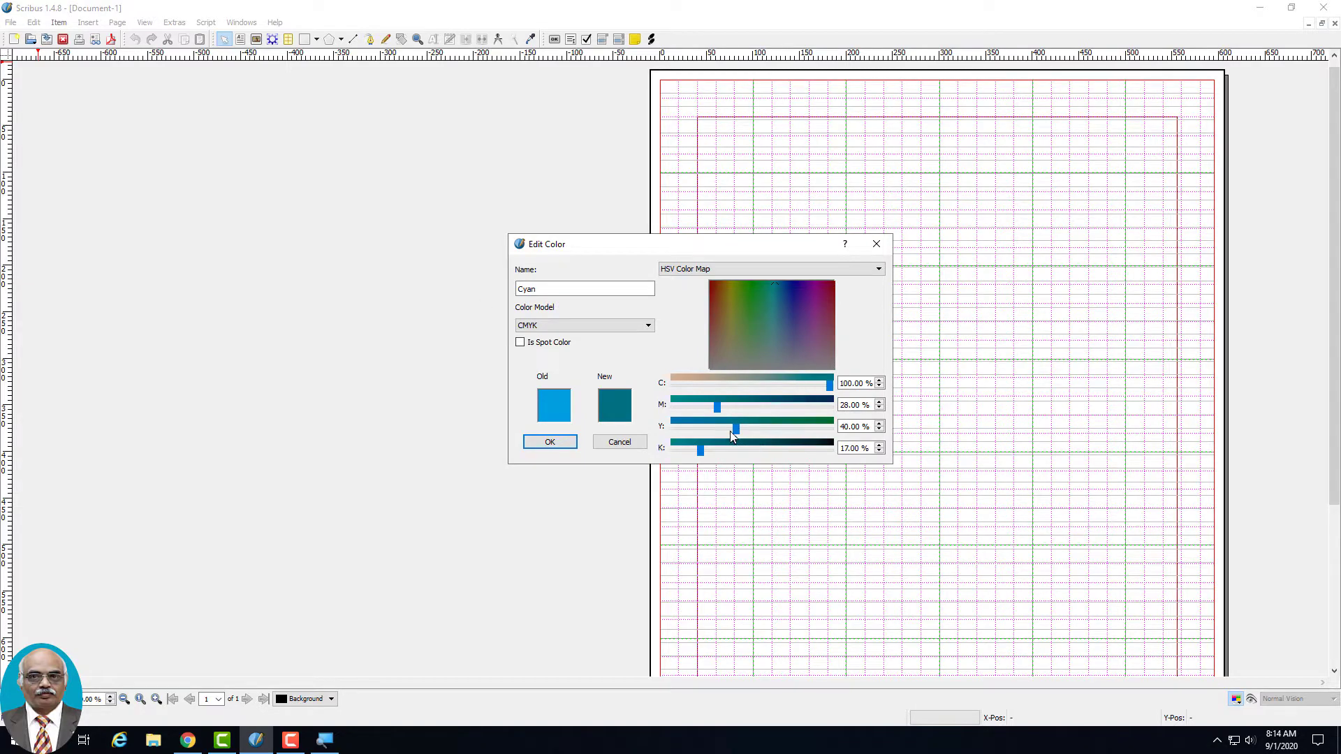
Set the Cyan color's components to M 37%, Y 49% and K 26% and rename it cyan_edited
{"action": "left_click_drag", "start_coordinate": [696, 454], "coordinate": [750, 431]}
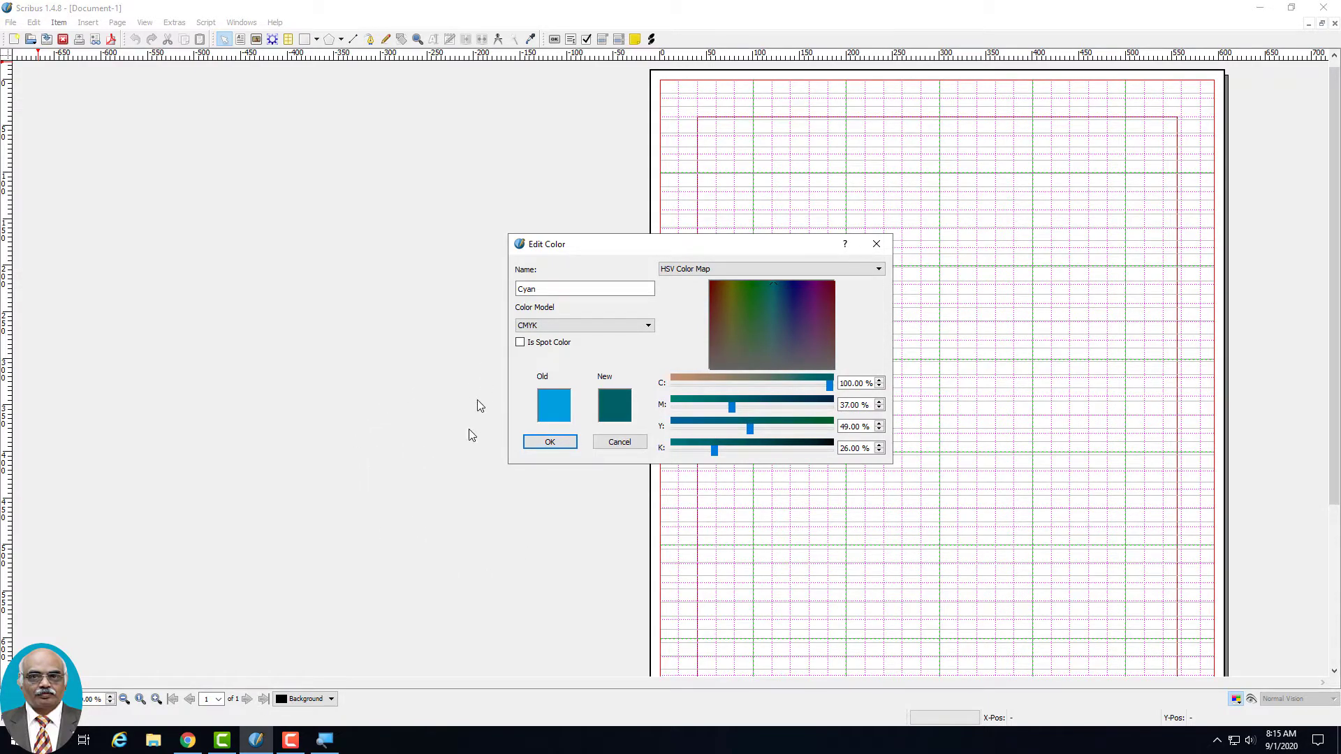
{"action": "left_click_drag", "start_coordinate": [548, 288], "coordinate": [455, 282]}
{"action": "type", "text": "cyan"}
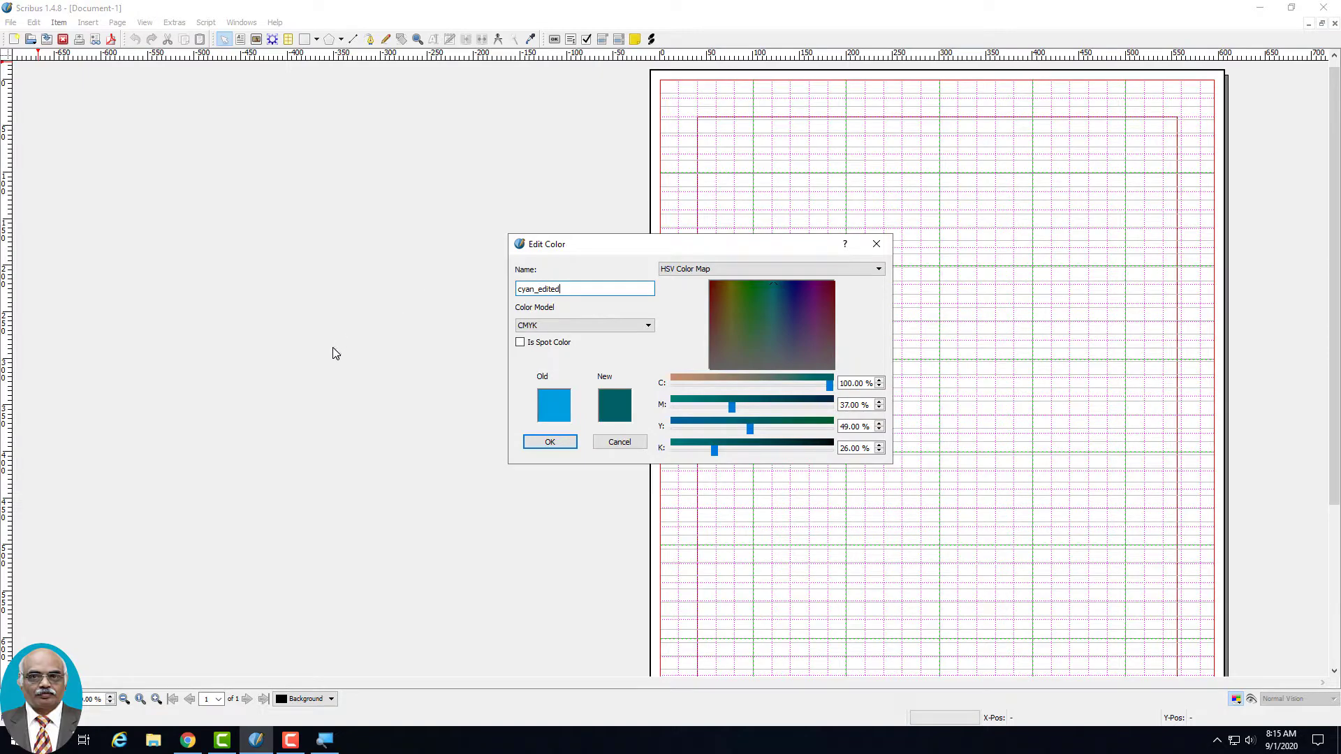
{"action": "left_click", "coordinate": [550, 442]}
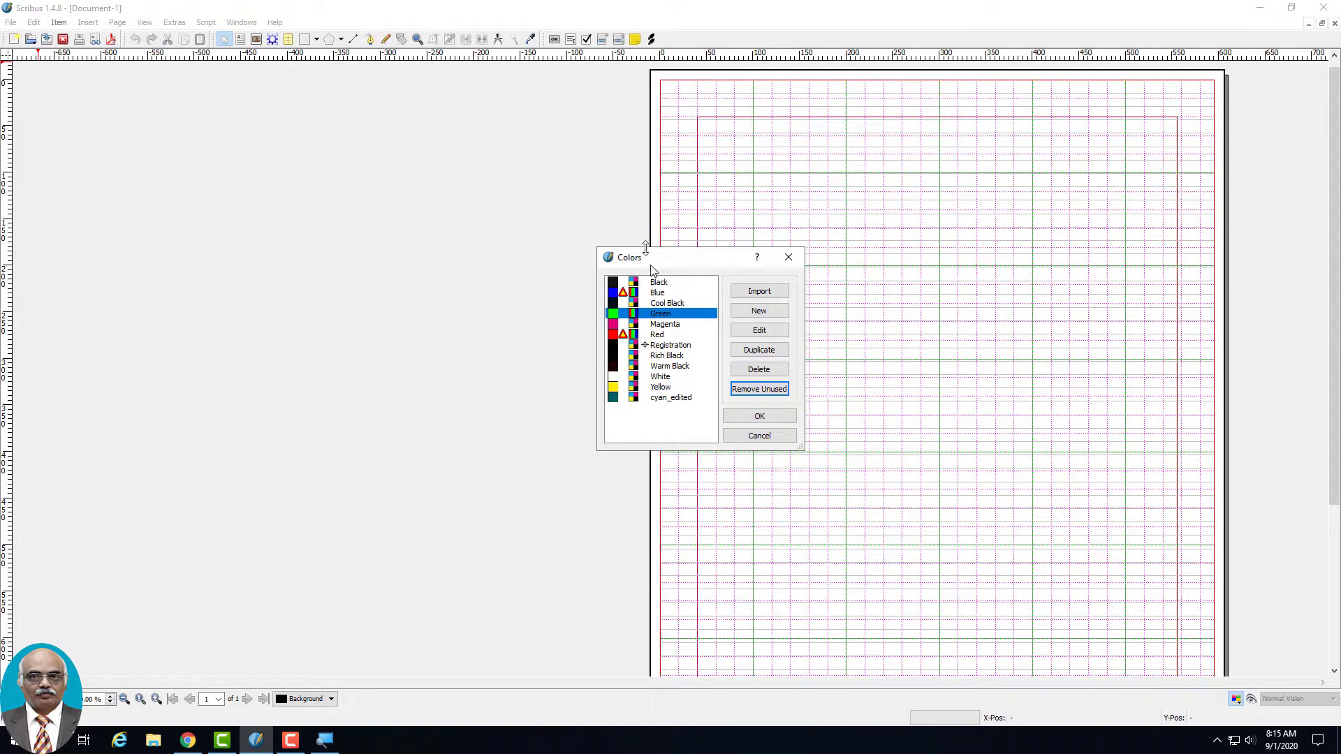
{"action": "left_click", "coordinate": [788, 258]}
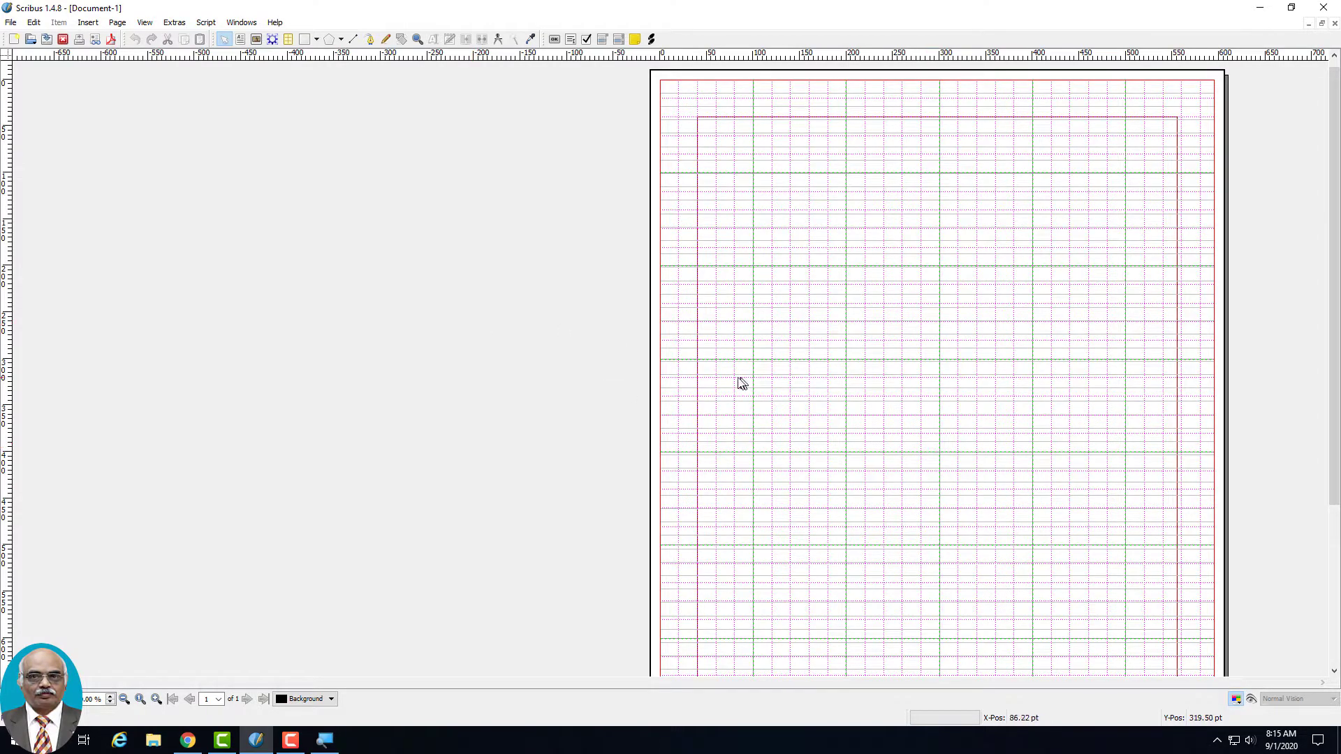
Draw an ellipse about 236 pt wide and 262 pt high in the middle of the page using the default circle shape
{"action": "left_click", "coordinate": [88, 25]}
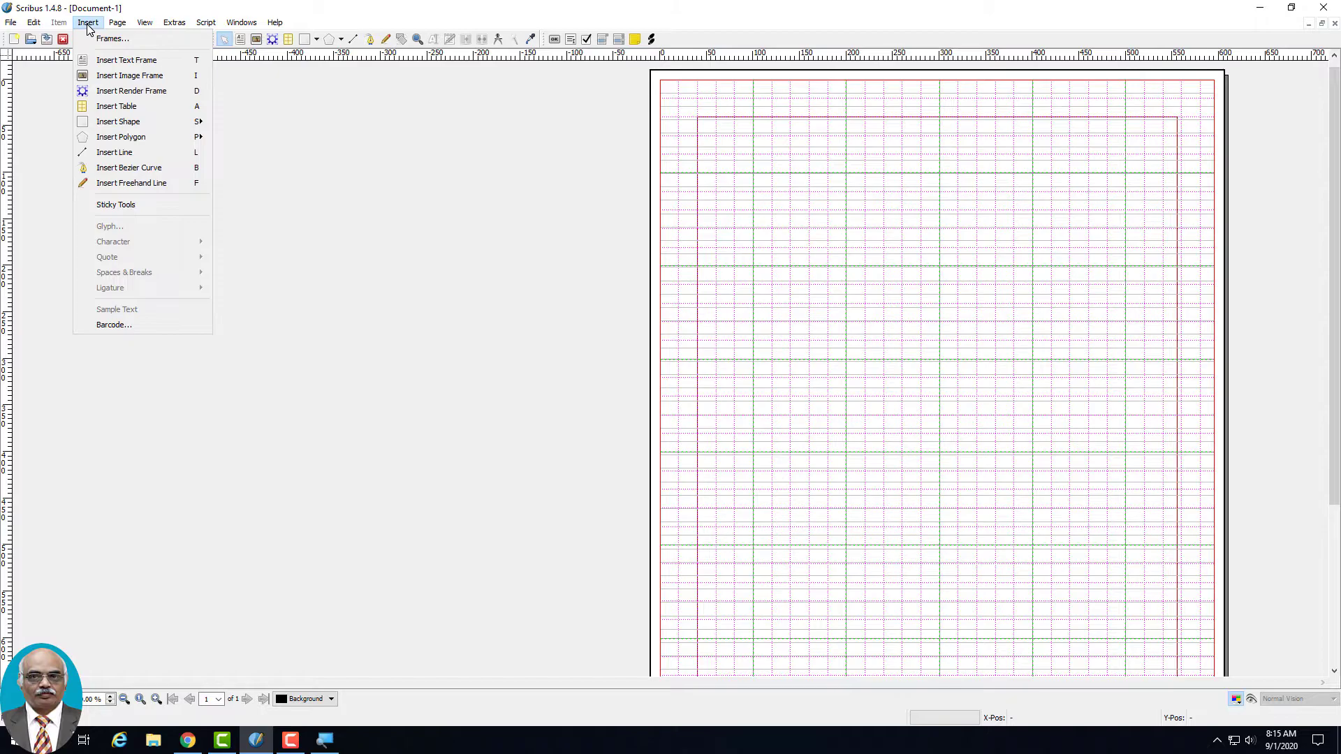
{"action": "mouse_move", "coordinate": [94, 122]}
{"action": "mouse_move", "coordinate": [246, 130]}
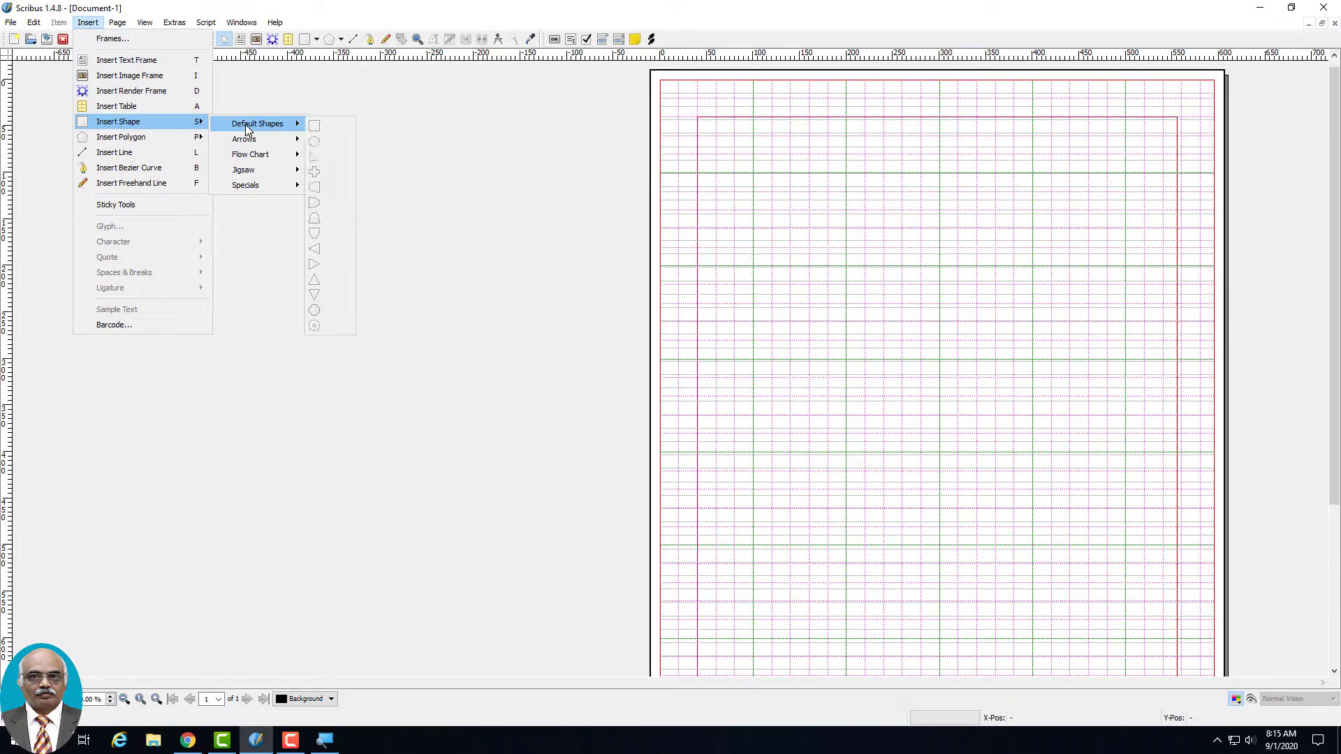
{"action": "left_click", "coordinate": [315, 139]}
{"action": "left_click_drag", "start_coordinate": [832, 274], "coordinate": [1050, 517]}
{"action": "left_click", "coordinate": [1196, 340]}
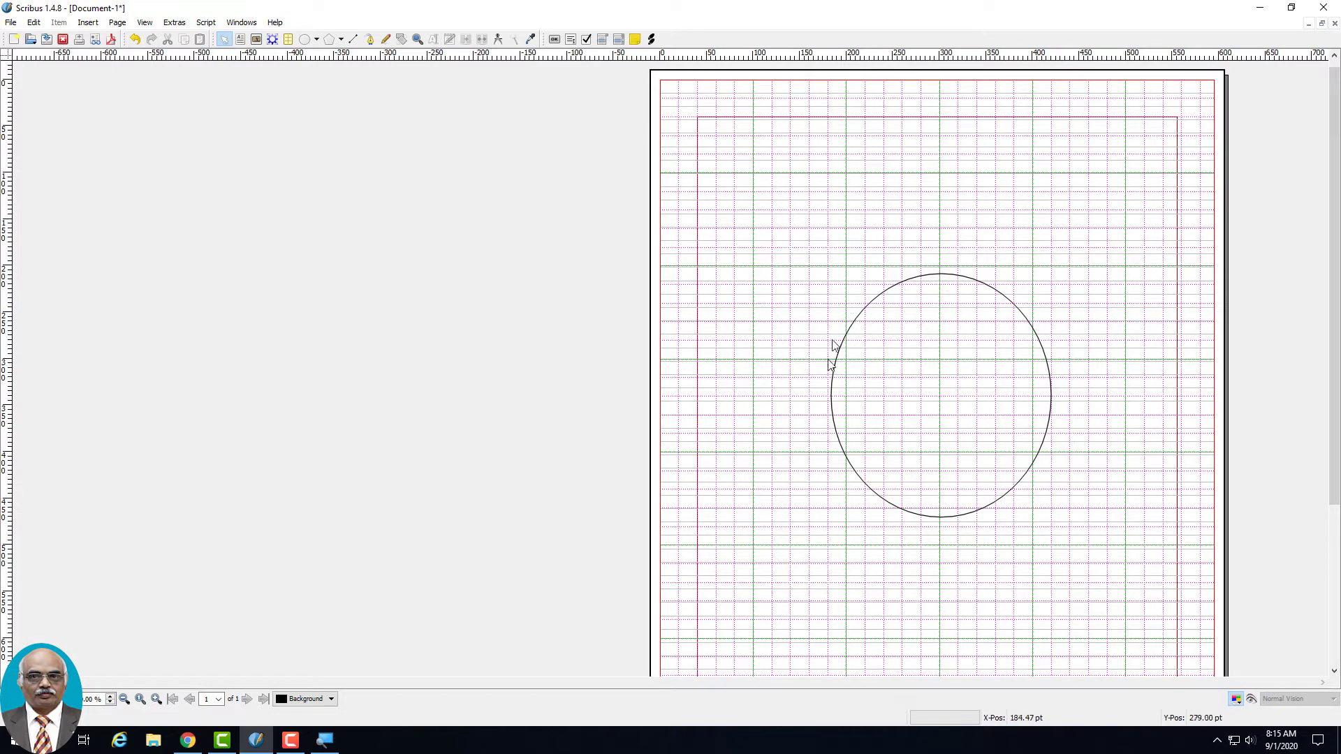
Open the ellipse's properties and set its line color to Blue
{"action": "right_click", "coordinate": [906, 444]}
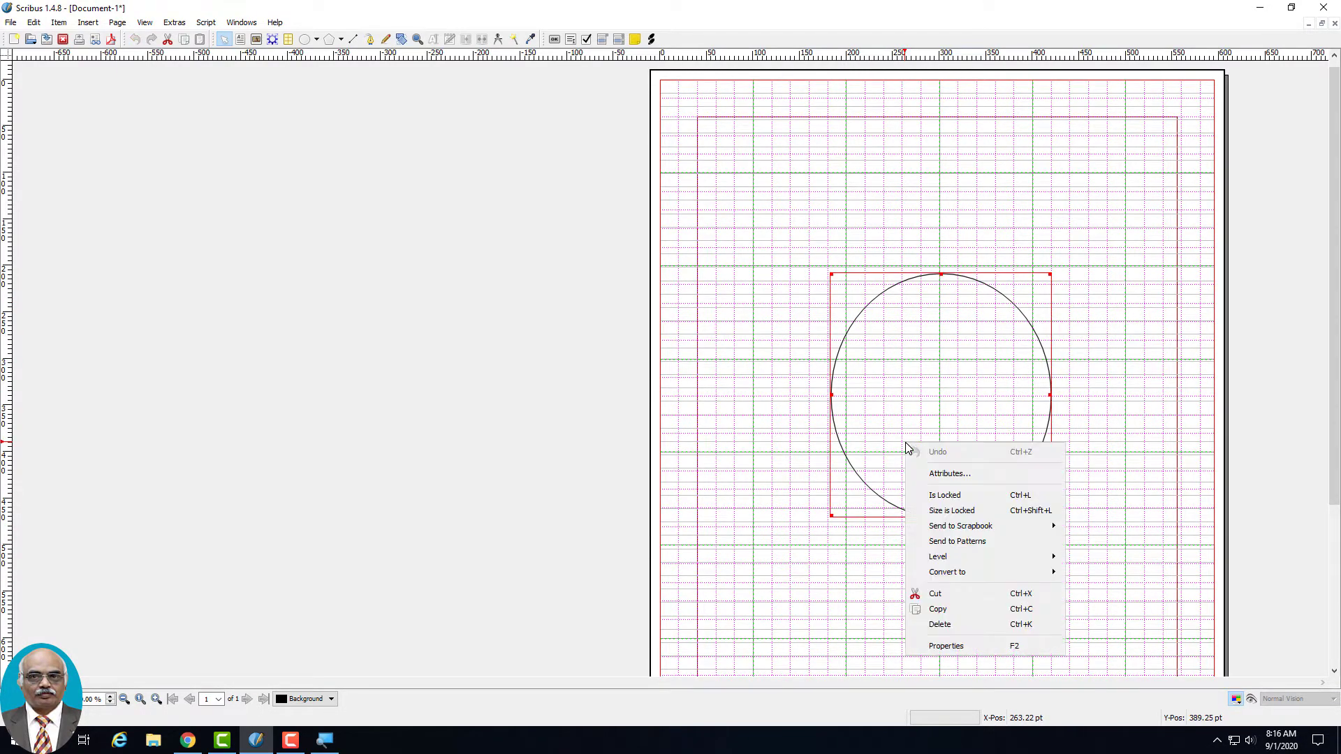
{"action": "left_click", "coordinate": [955, 646]}
{"action": "left_click_drag", "start_coordinate": [516, 131], "coordinate": [534, 82]}
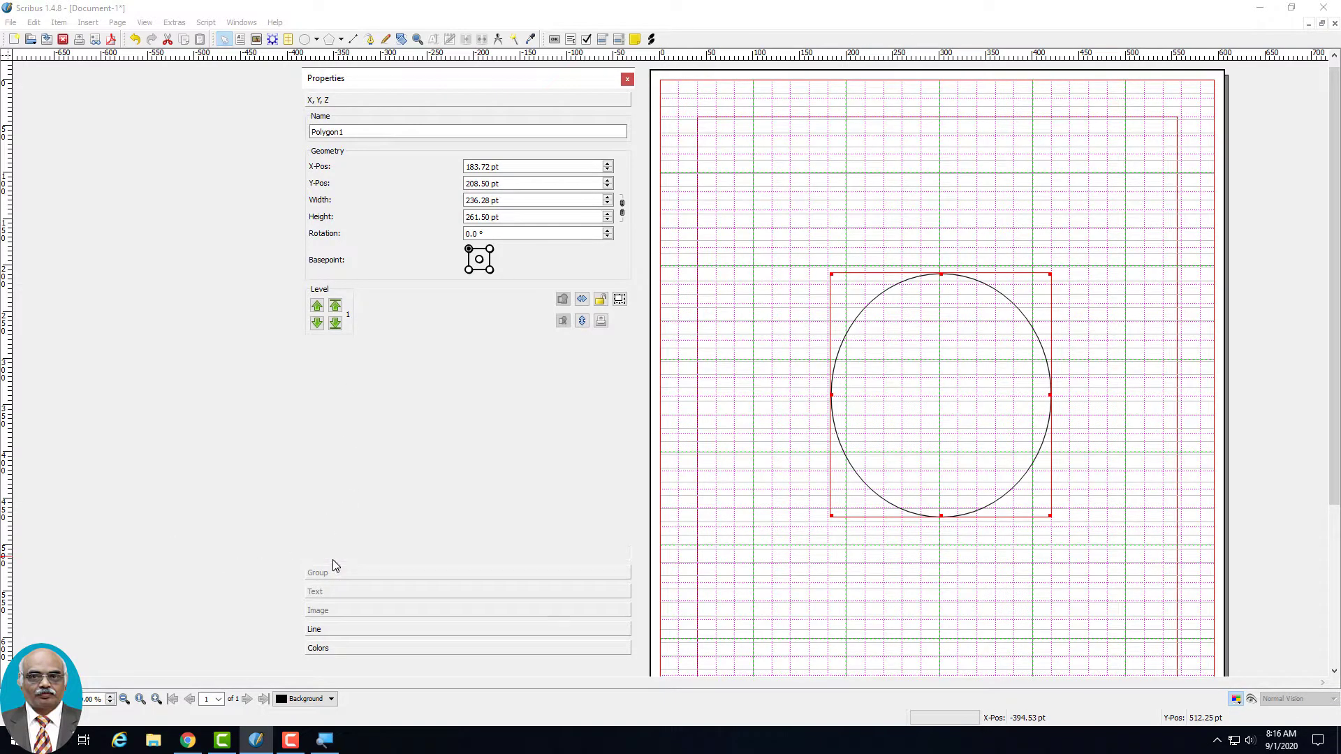
{"action": "left_click", "coordinate": [335, 557]}
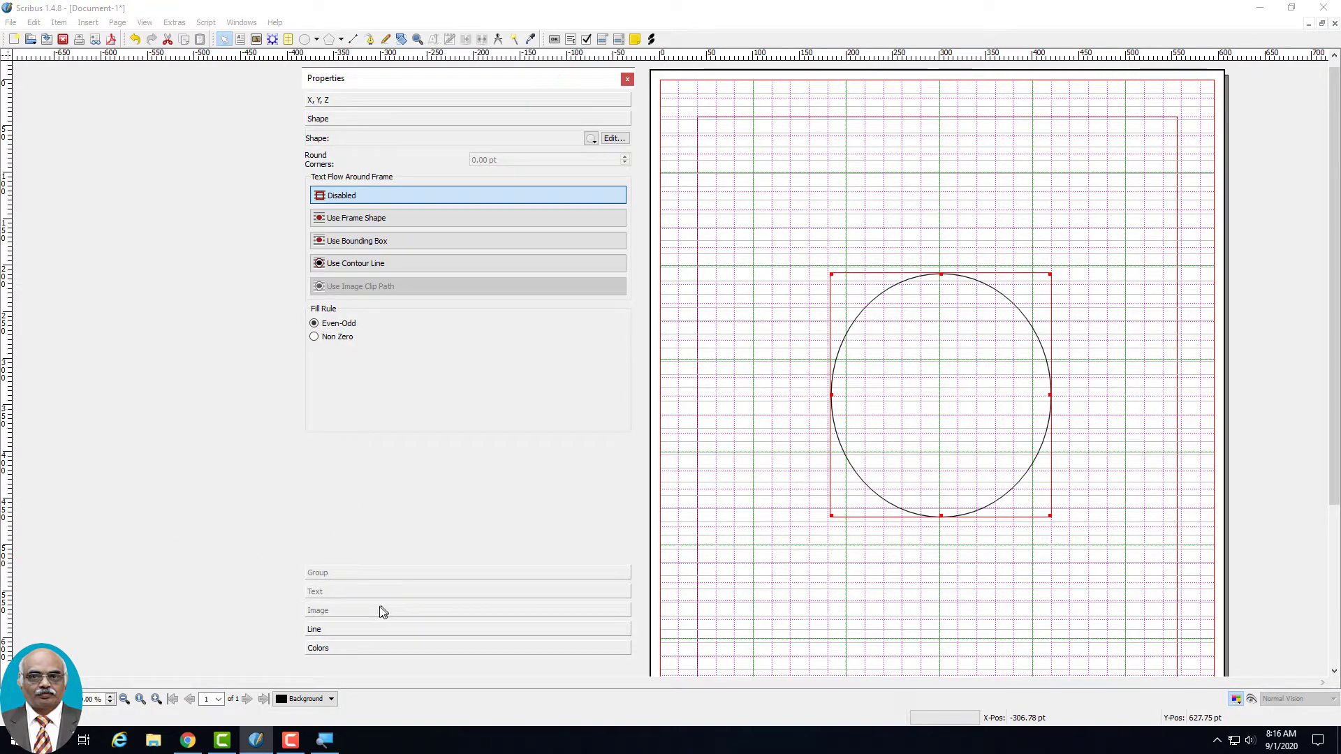
{"action": "left_click", "coordinate": [349, 649]}
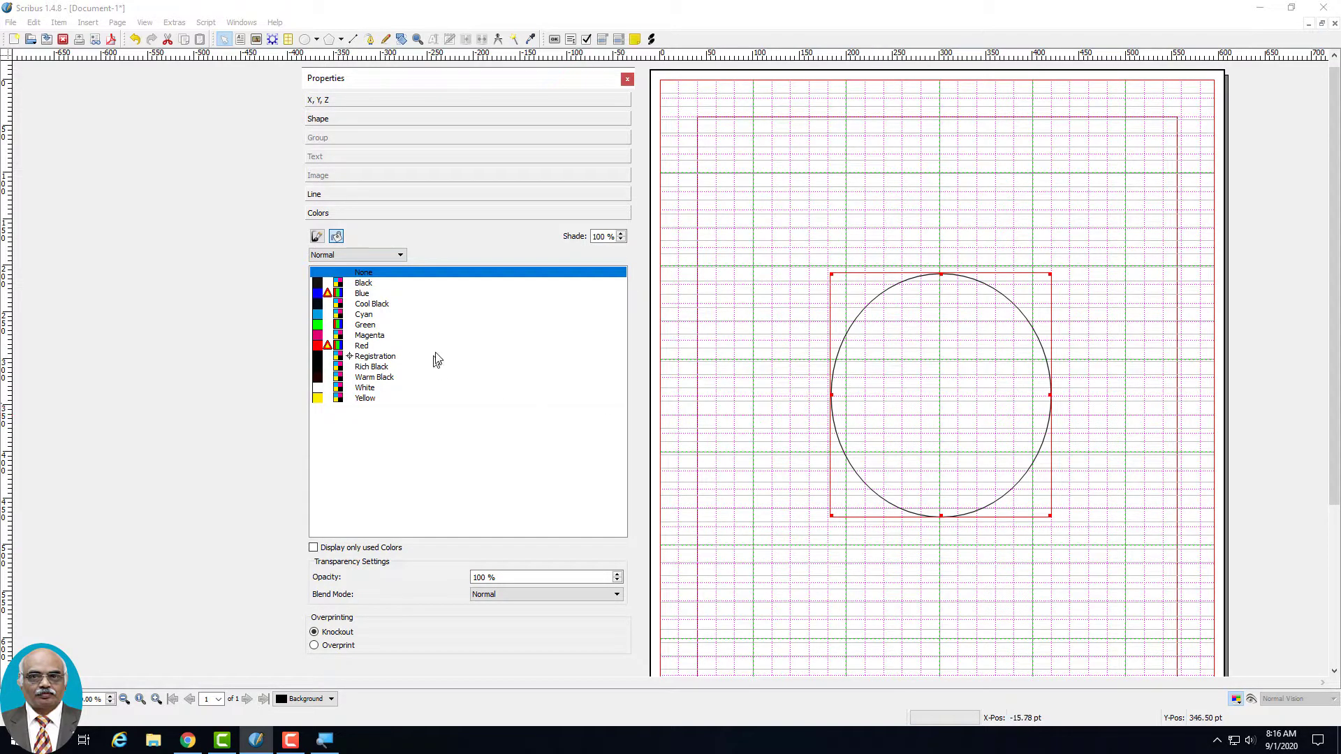
{"action": "left_click", "coordinate": [317, 238]}
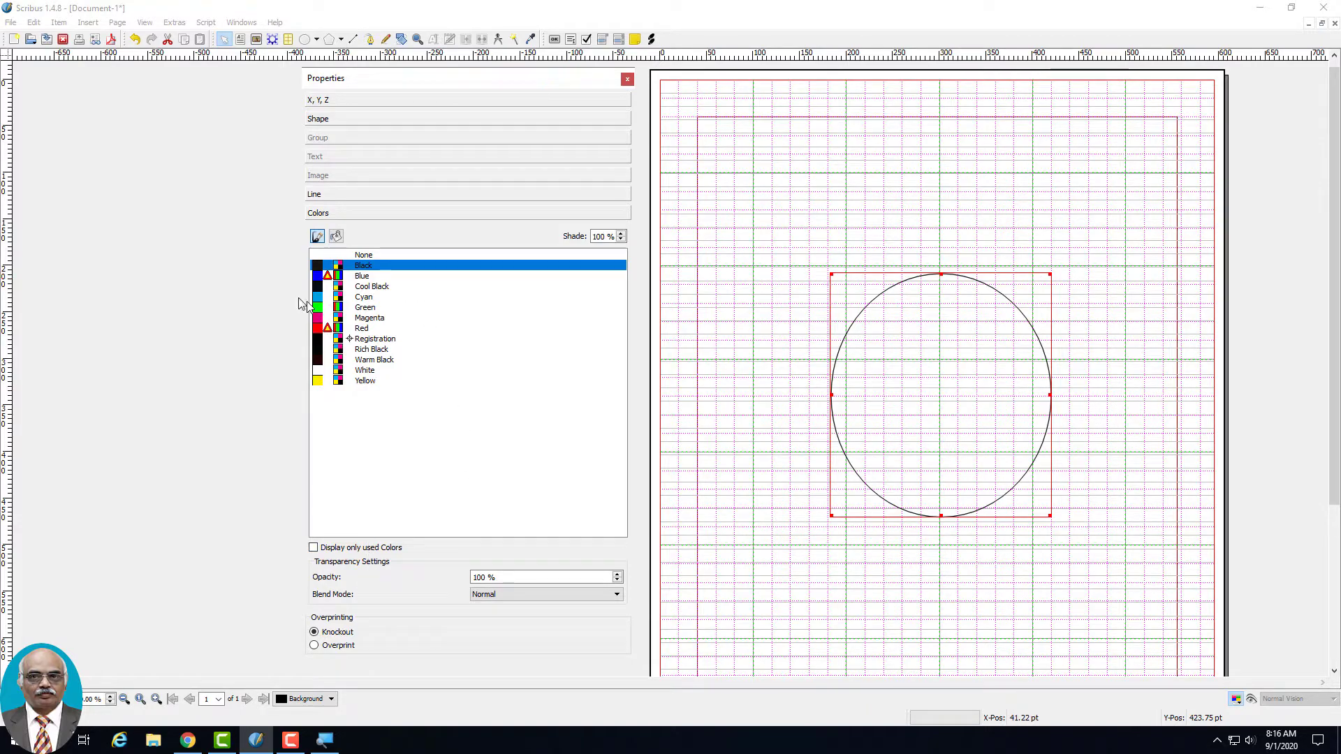
{"action": "left_click", "coordinate": [318, 276]}
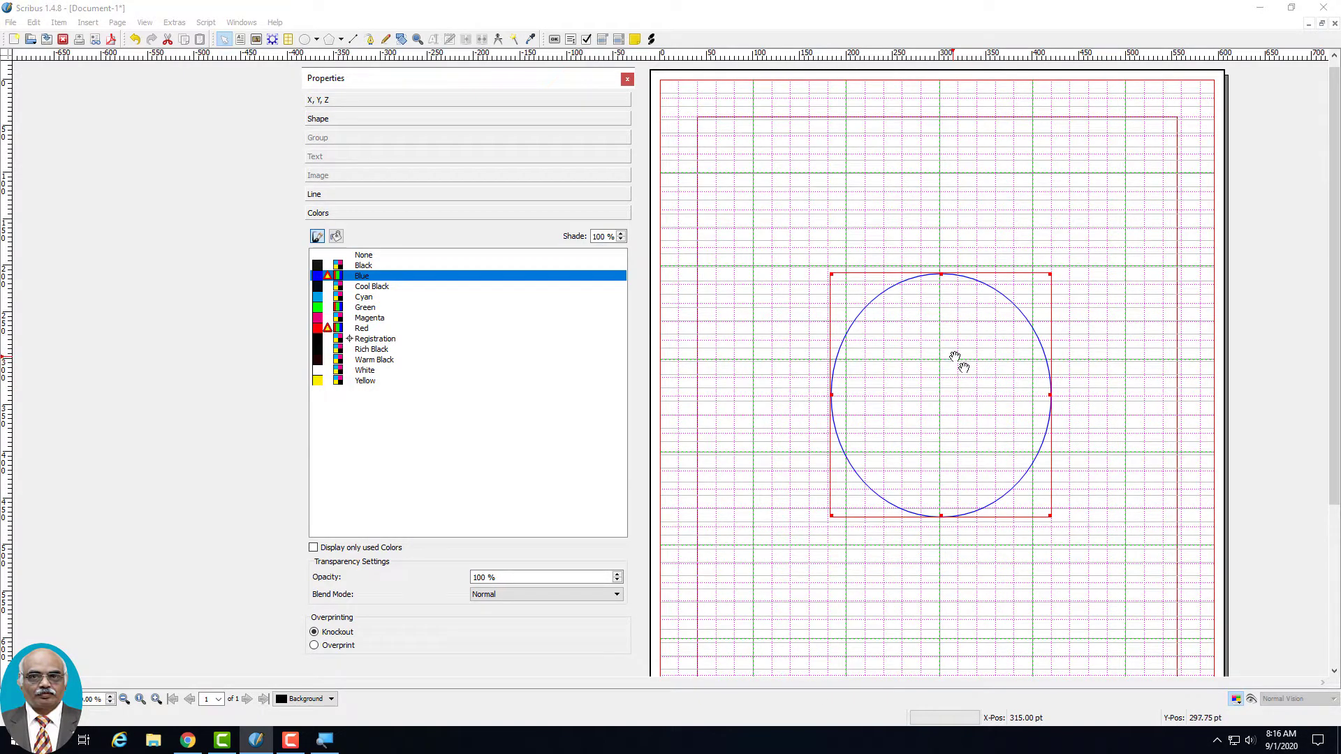
Try Magenta, Green and Cyan as the ellipse's fill color and settle on Yellow
{"action": "left_click", "coordinate": [335, 237]}
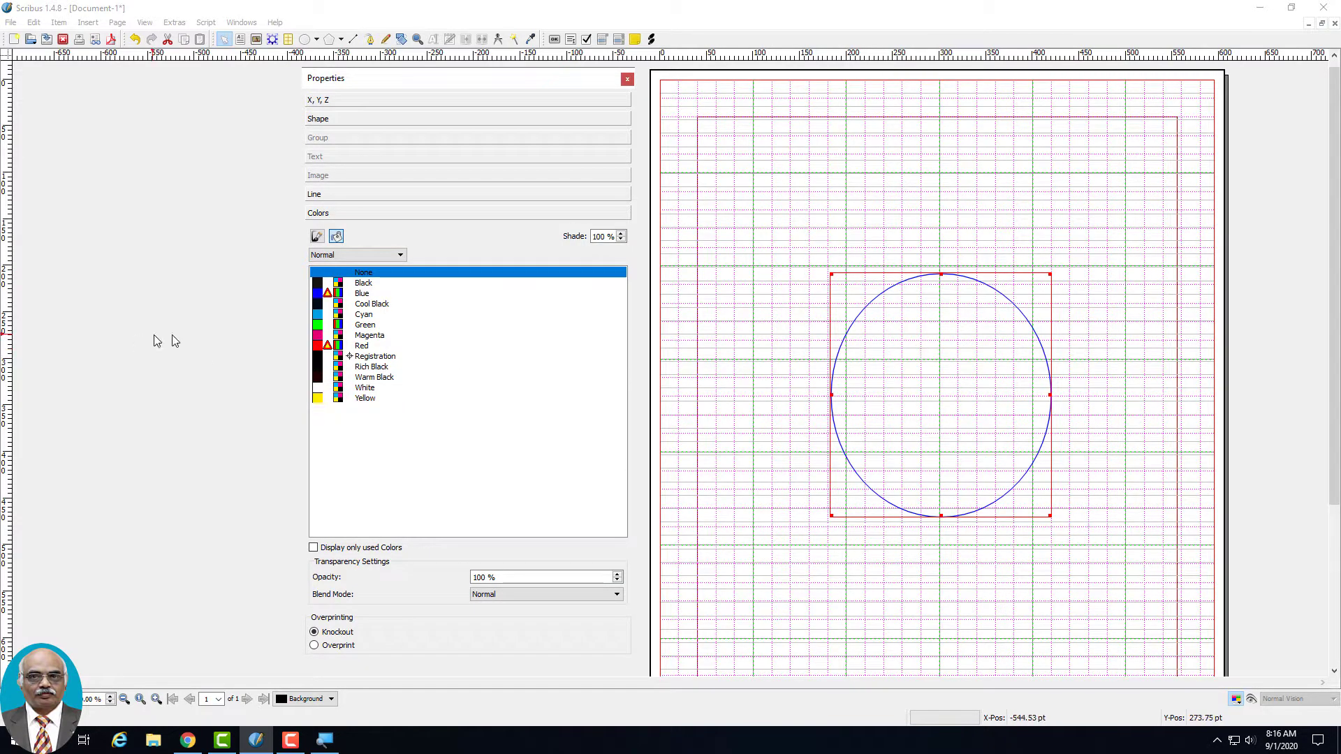
{"action": "left_click", "coordinate": [319, 336]}
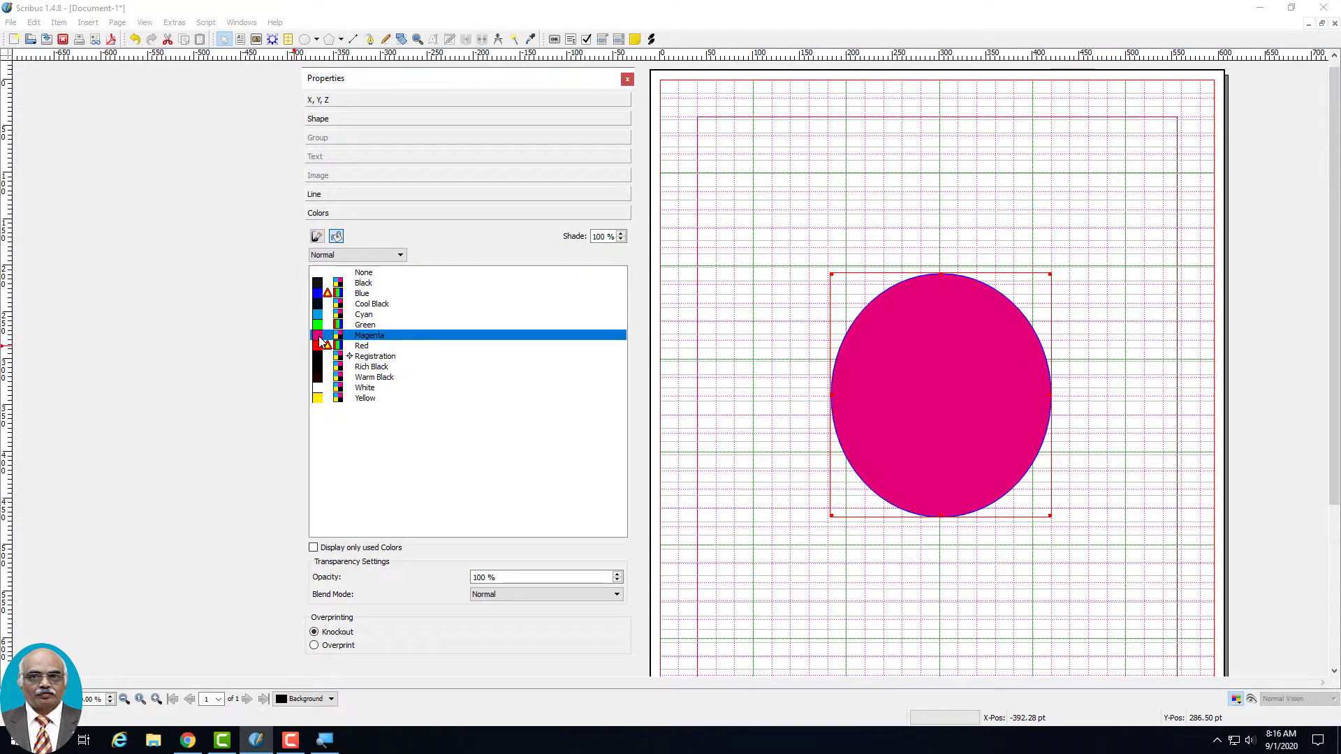
{"action": "left_click", "coordinate": [316, 326]}
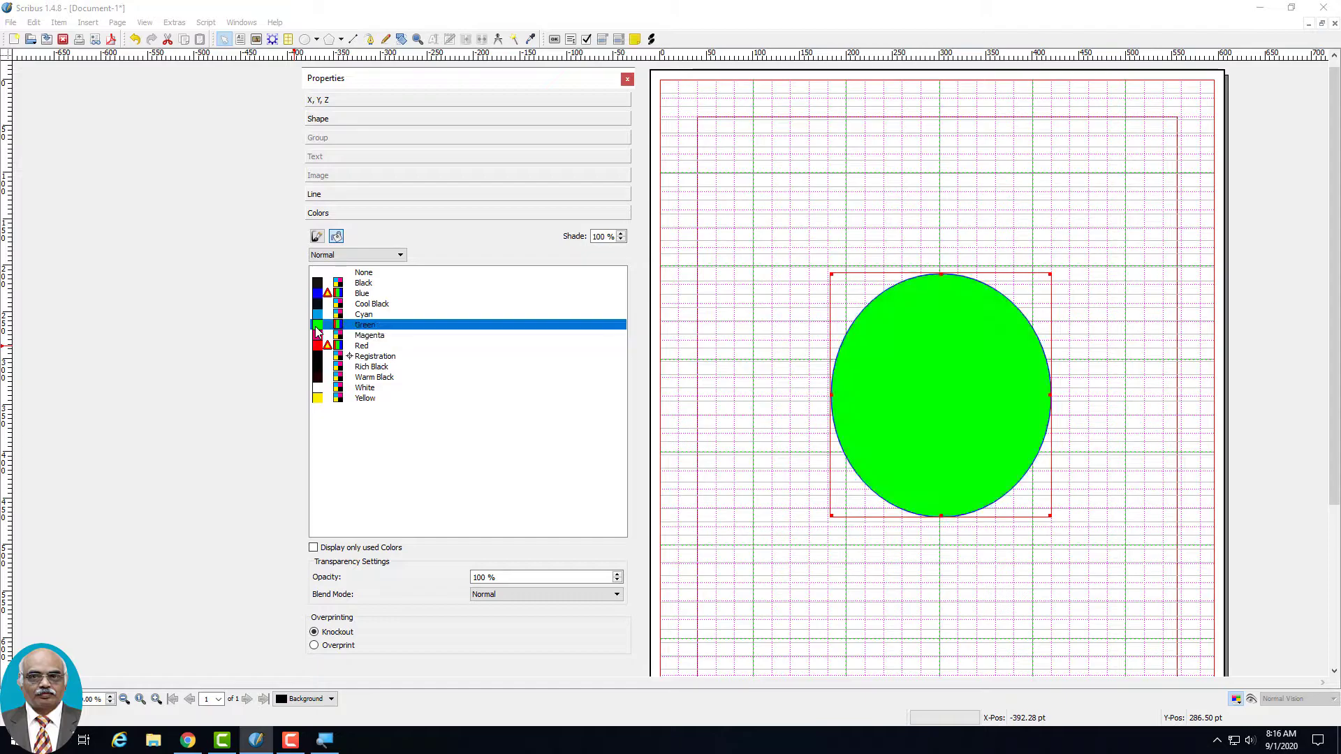
{"action": "left_click", "coordinate": [317, 315]}
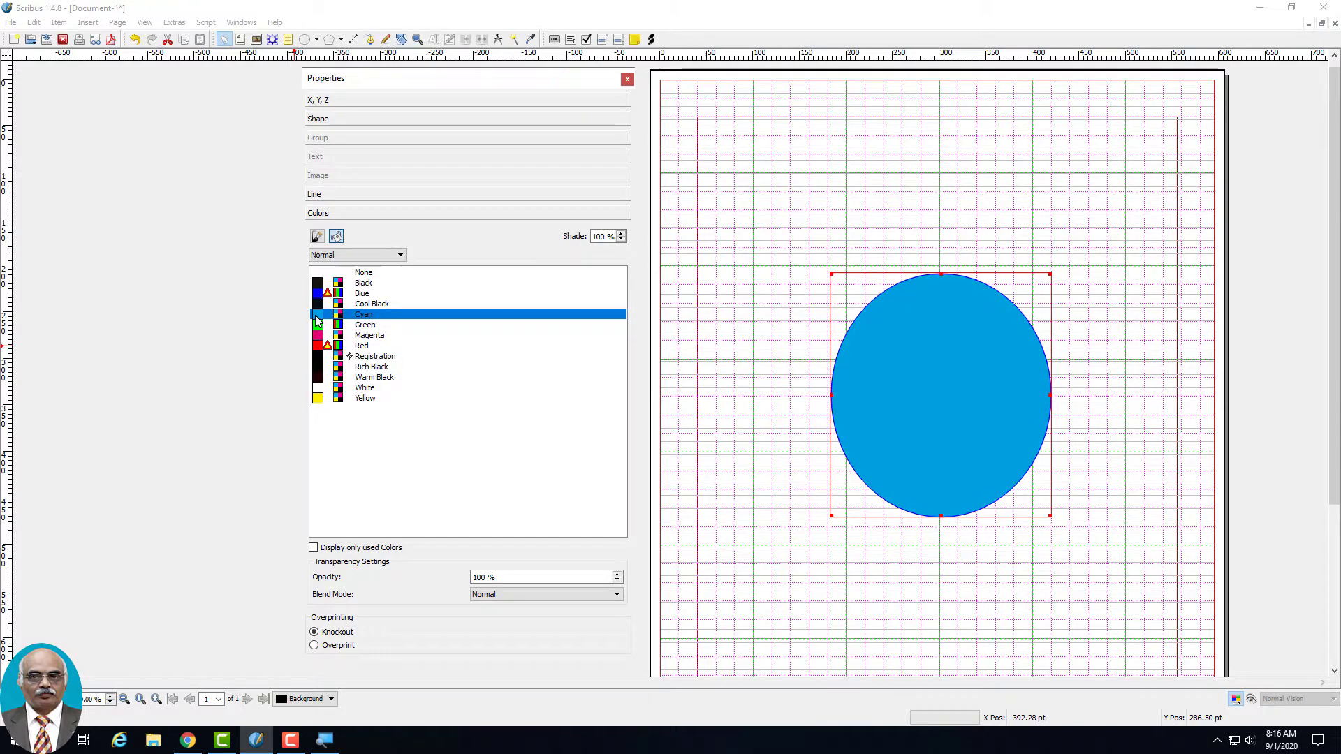
{"action": "left_click", "coordinate": [317, 398]}
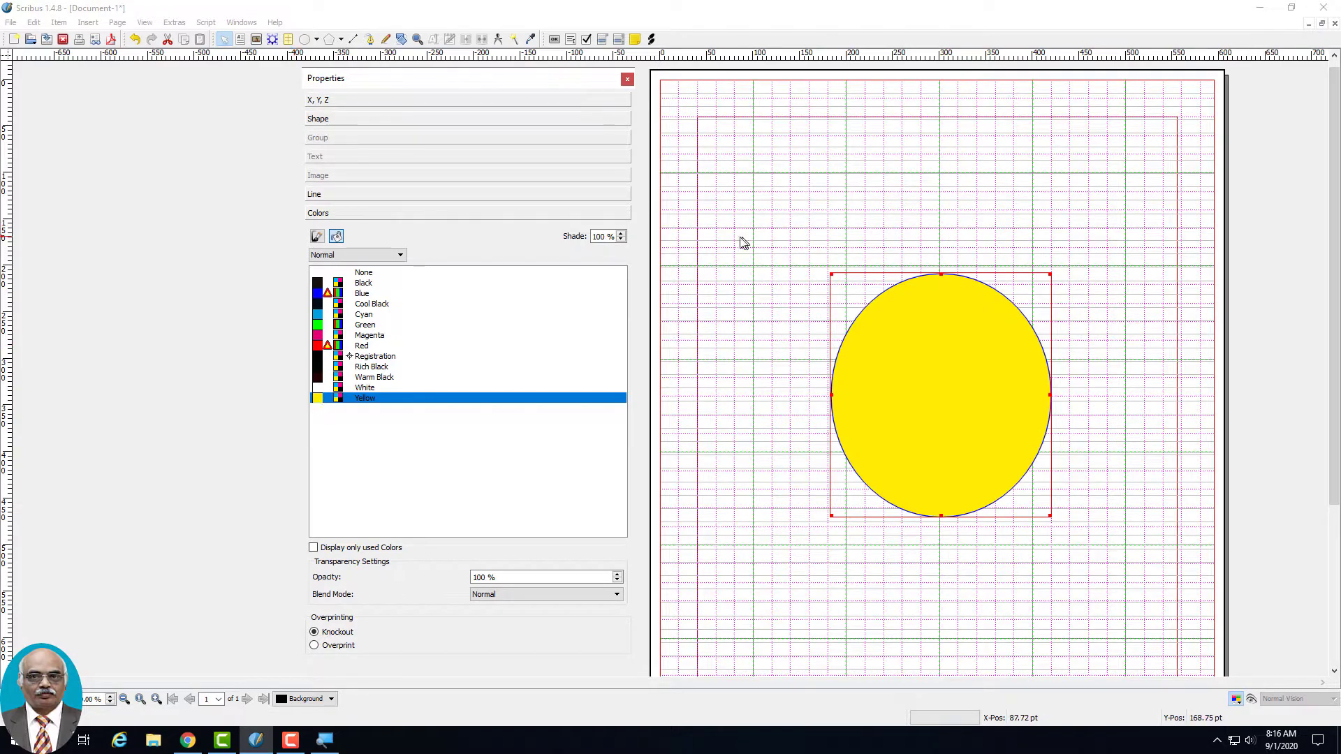
Lower the yellow fill's shade to 20% and raise it back to 100%
{"action": "left_click", "coordinate": [620, 240]}
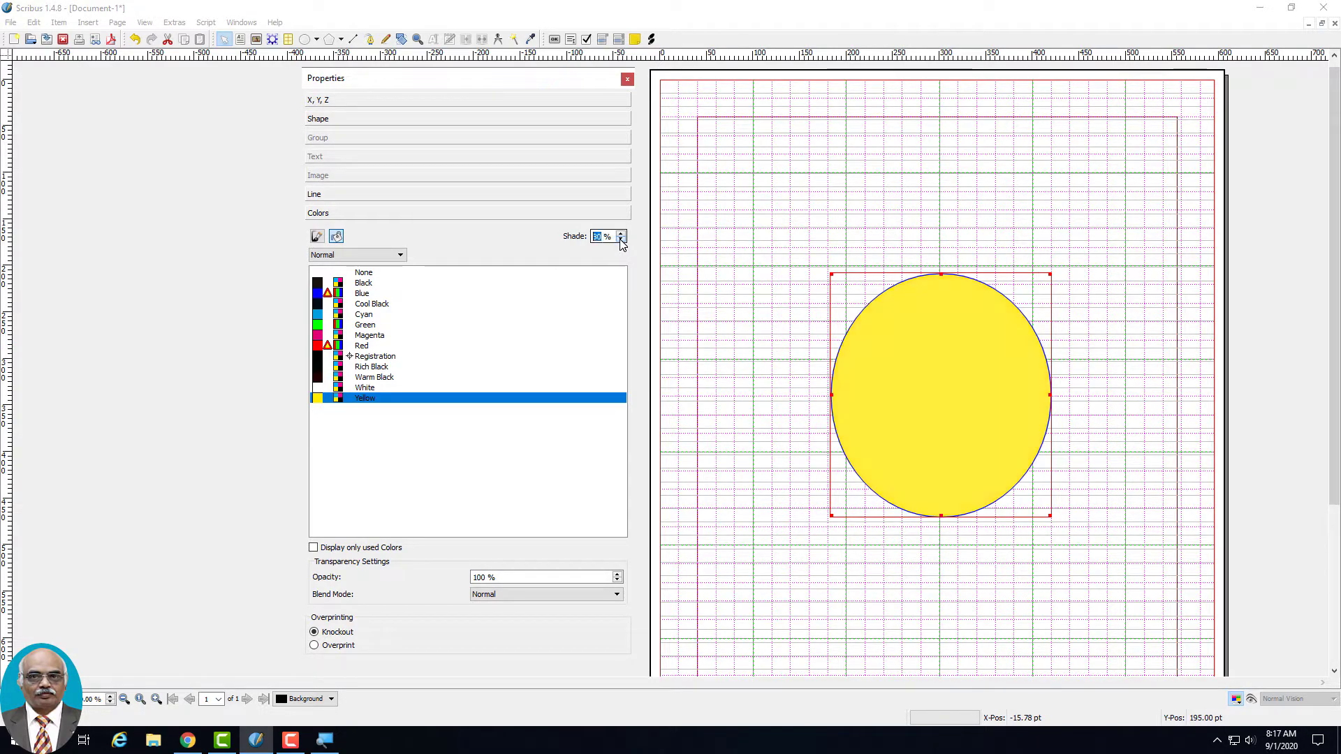
{"action": "left_click", "coordinate": [621, 241]}
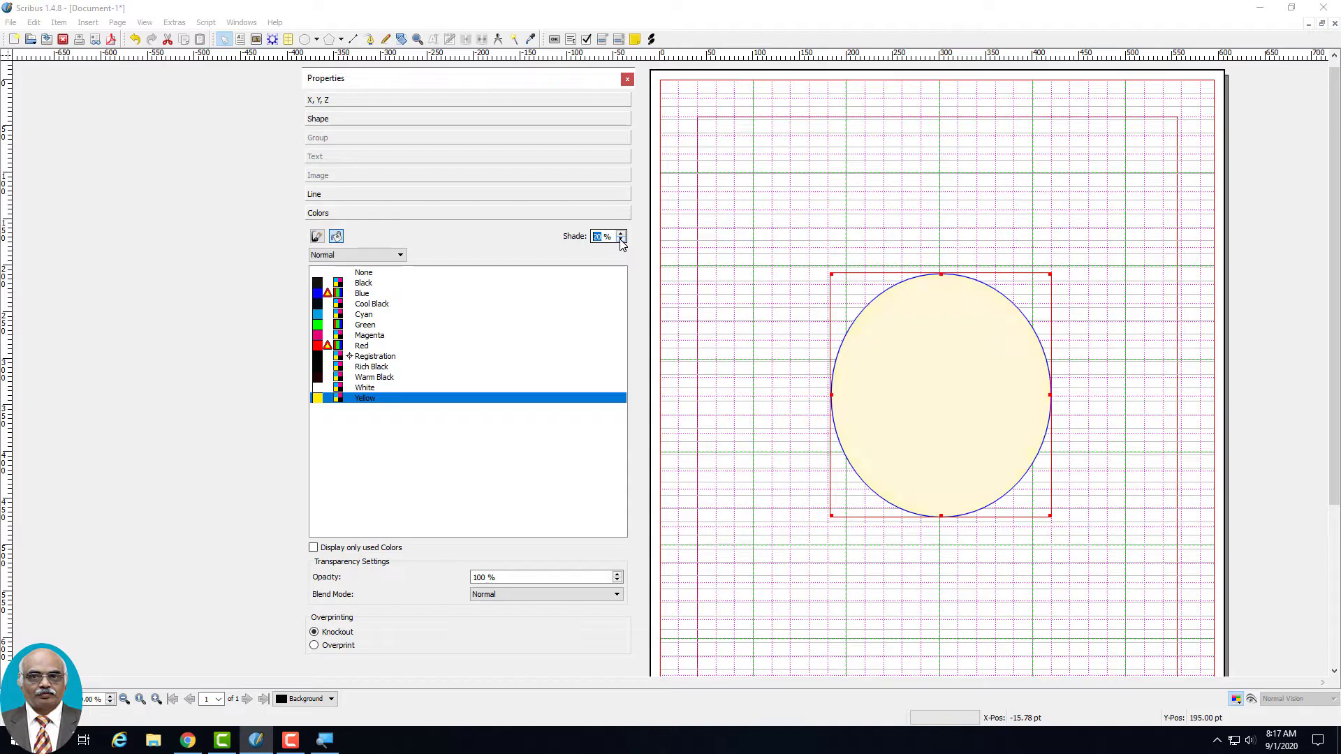
{"action": "left_click", "coordinate": [620, 236]}
{"action": "left_click", "coordinate": [621, 235]}
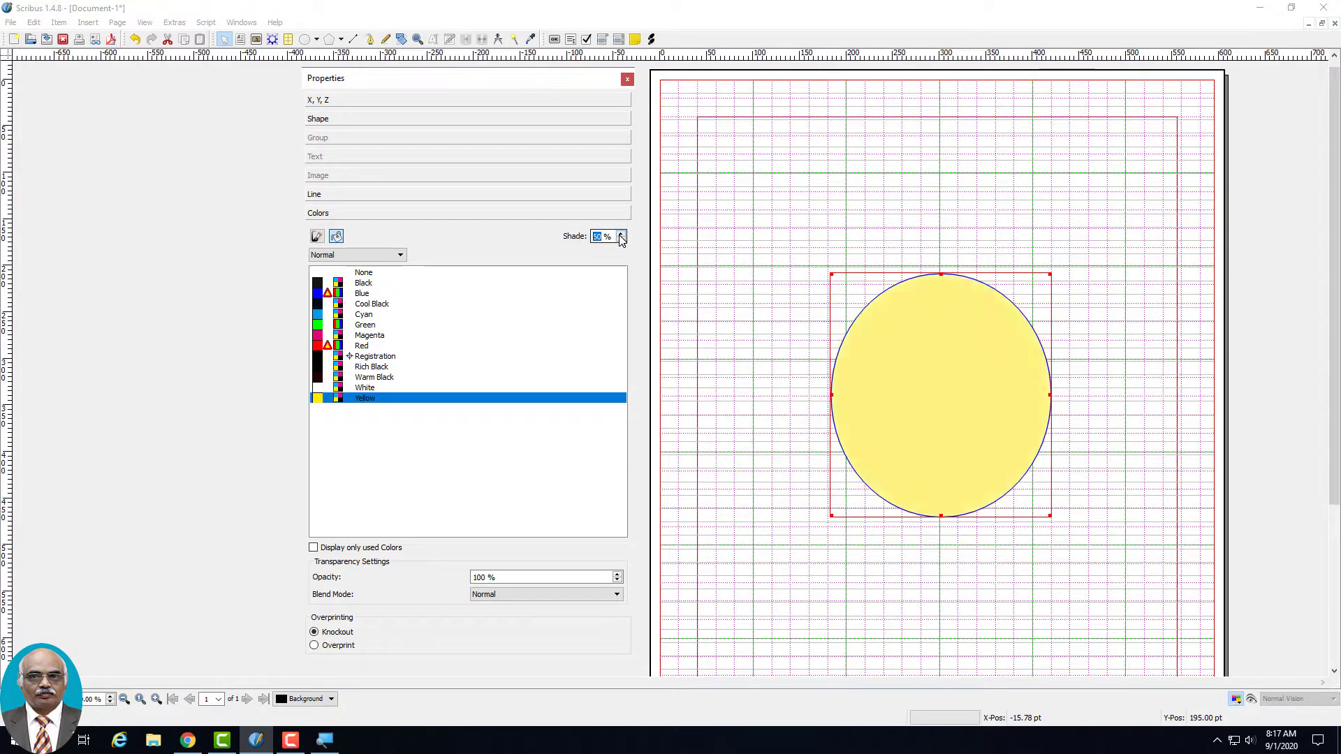
{"action": "left_click", "coordinate": [620, 235]}
{"action": "left_click", "coordinate": [620, 235]}
{"action": "left_click", "coordinate": [621, 236]}
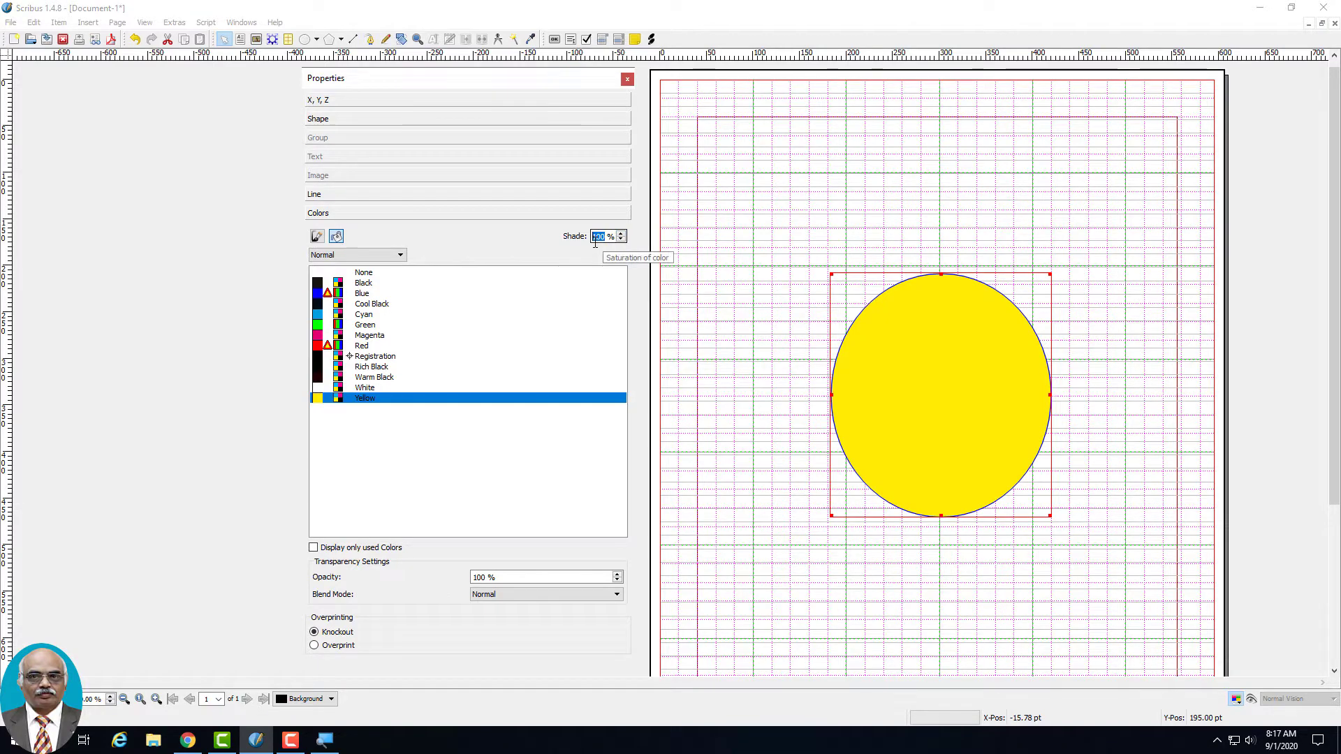
Reduce the ellipse fill's opacity to 20% and bring it back up to 100%
{"action": "left_click", "coordinate": [618, 581]}
{"action": "left_click", "coordinate": [618, 581]}
{"action": "left_click", "coordinate": [618, 581]}
{"action": "left_click", "coordinate": [618, 580]}
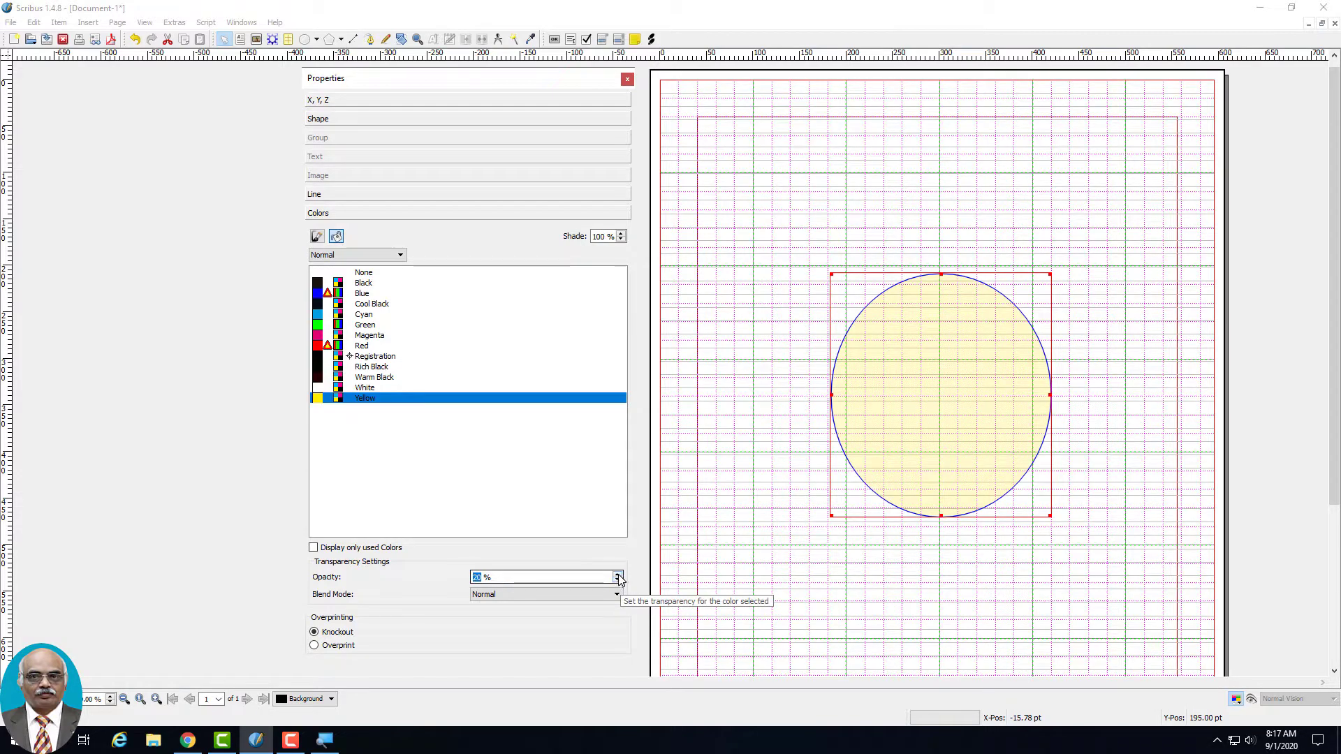
{"action": "left_click", "coordinate": [619, 574]}
{"action": "left_click", "coordinate": [618, 575]}
{"action": "left_click", "coordinate": [618, 574]}
{"action": "left_click", "coordinate": [618, 575]}
{"action": "left_click", "coordinate": [619, 575]}
{"action": "left_click", "coordinate": [619, 574]}
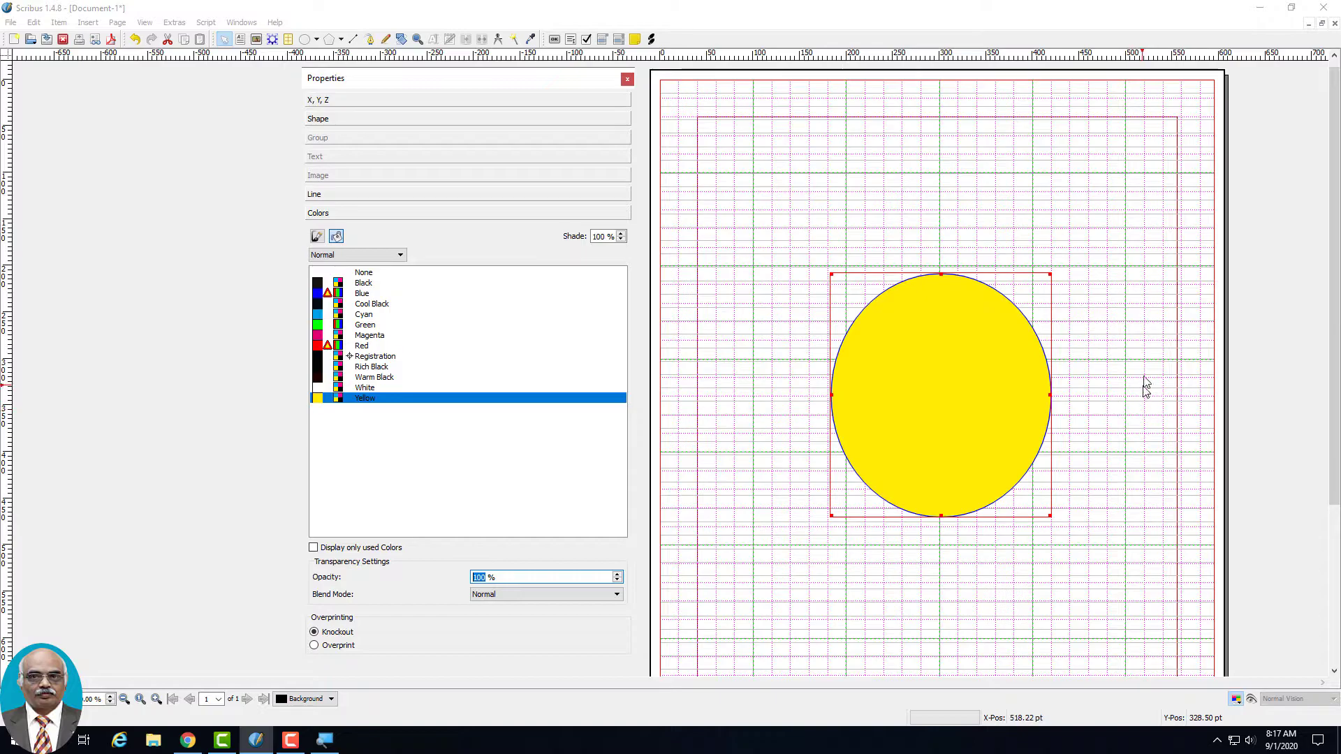
Make the ellipse's fill fully transparent at 0% opacity and restore it to 100%
{"action": "left_click", "coordinate": [618, 581]}
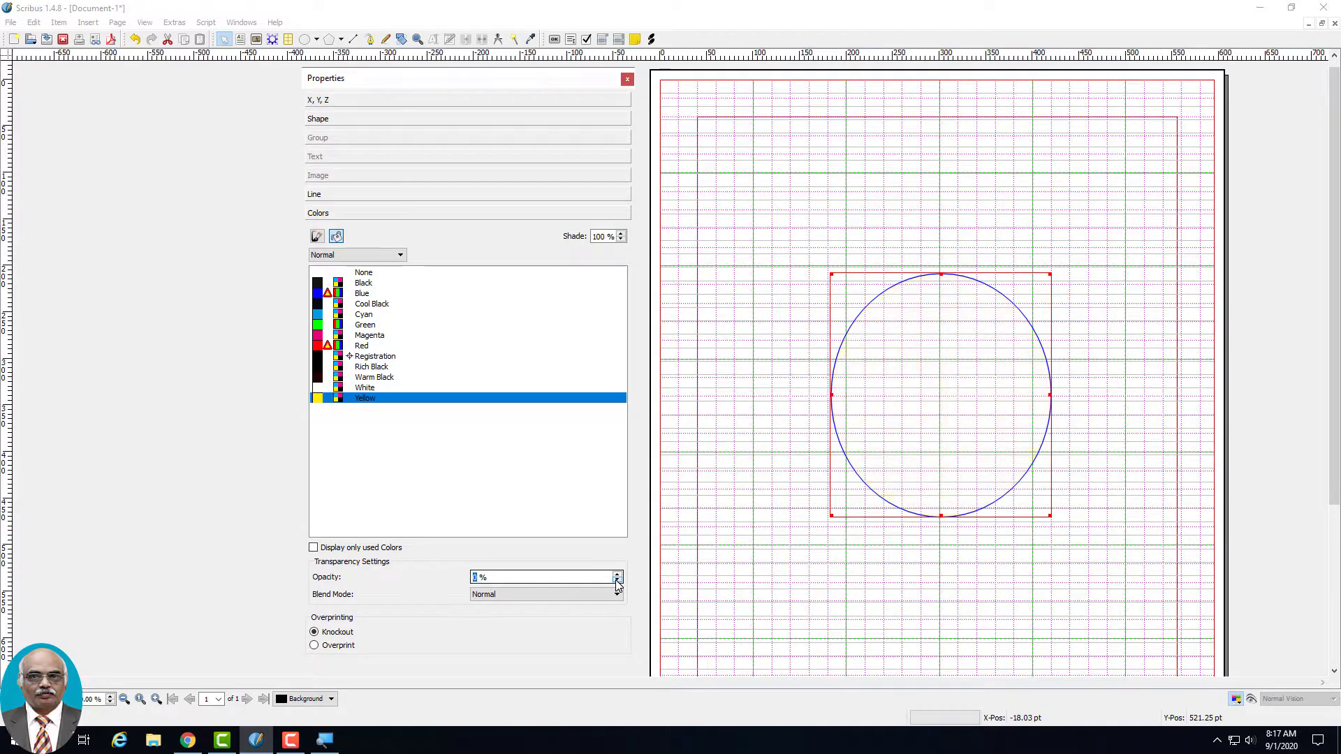
{"action": "scroll", "coordinate": [617, 580], "scroll_direction": "up", "scroll_amount": 5}
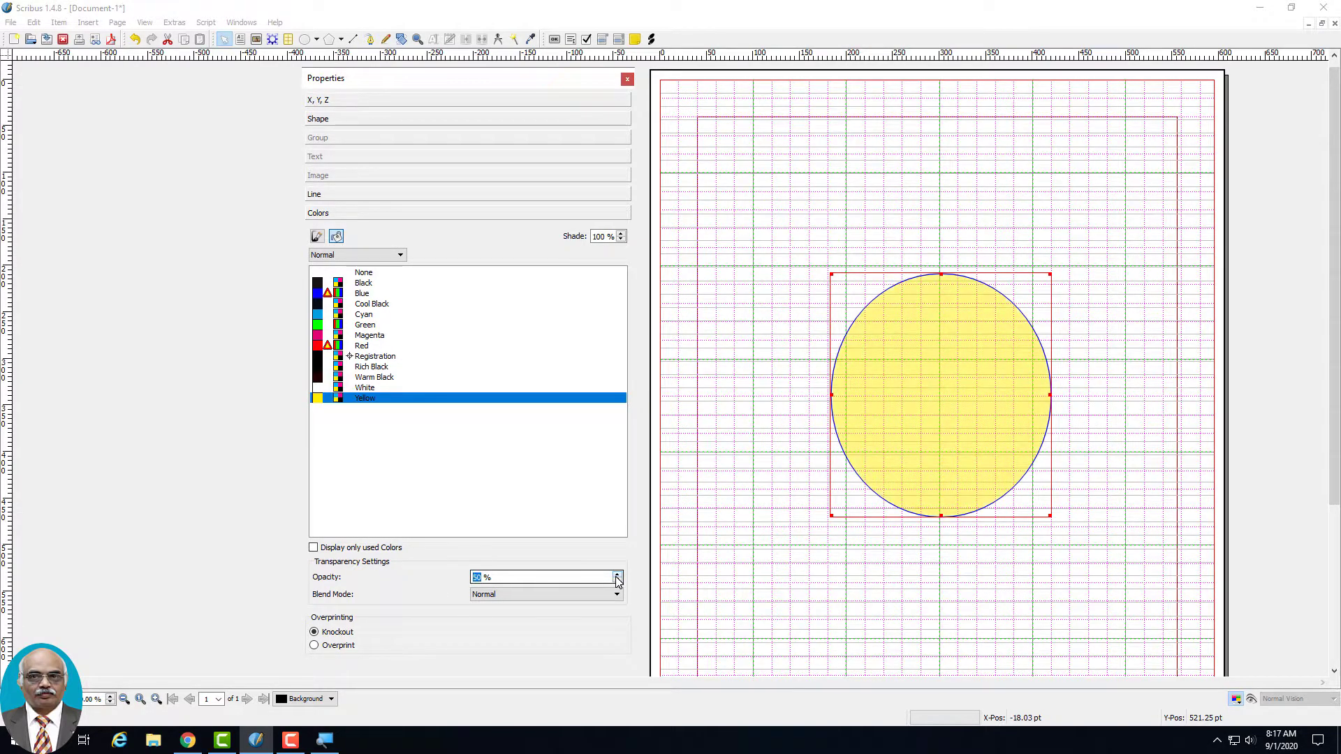
{"action": "scroll", "coordinate": [619, 578], "scroll_direction": "up", "scroll_amount": 5}
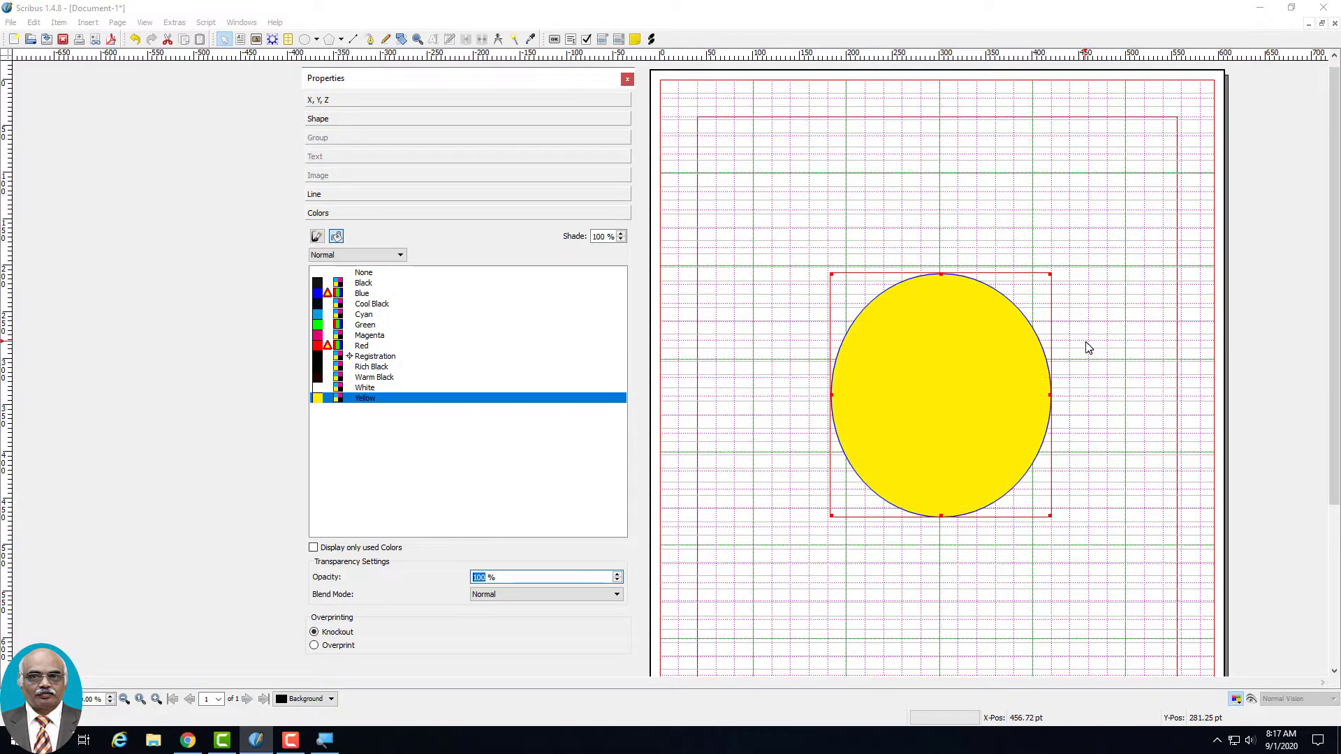
Reselect the ellipse and change its fill type to Horizontal Gradient
{"action": "left_click", "coordinate": [1033, 241]}
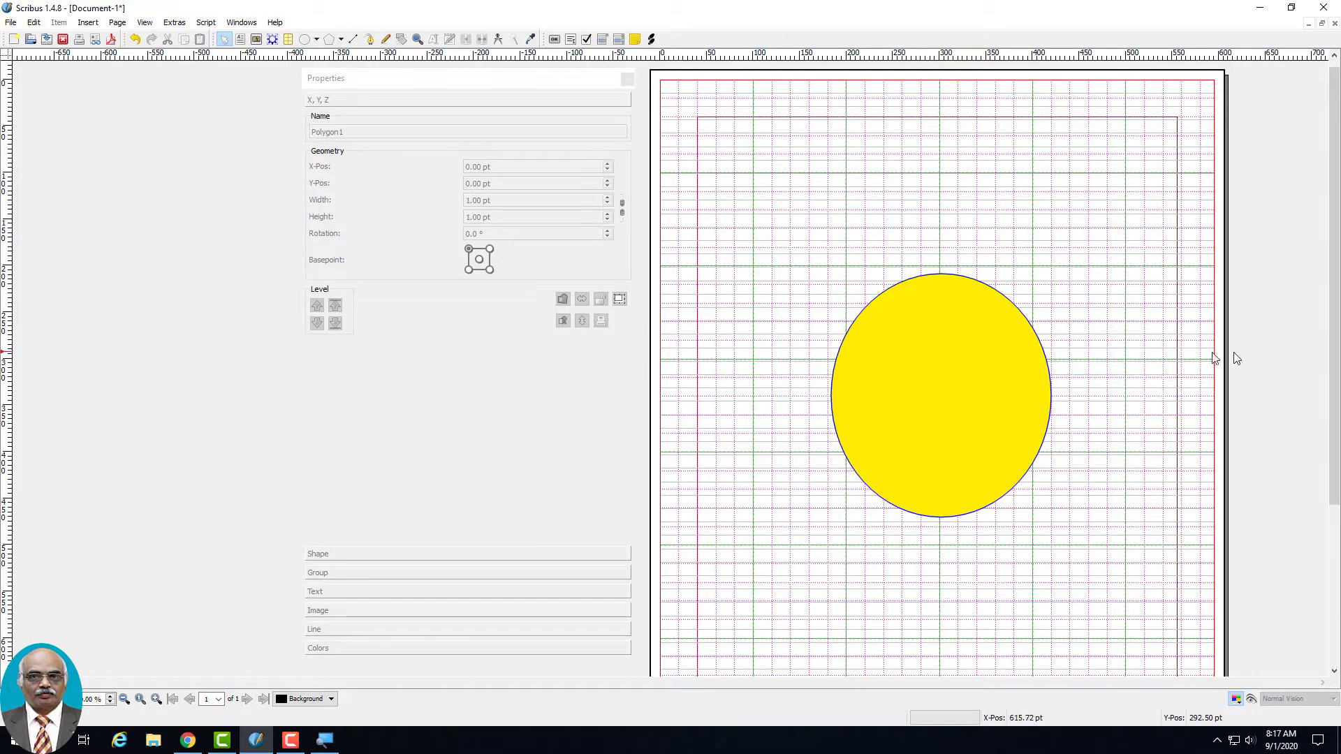
{"action": "left_click", "coordinate": [941, 420]}
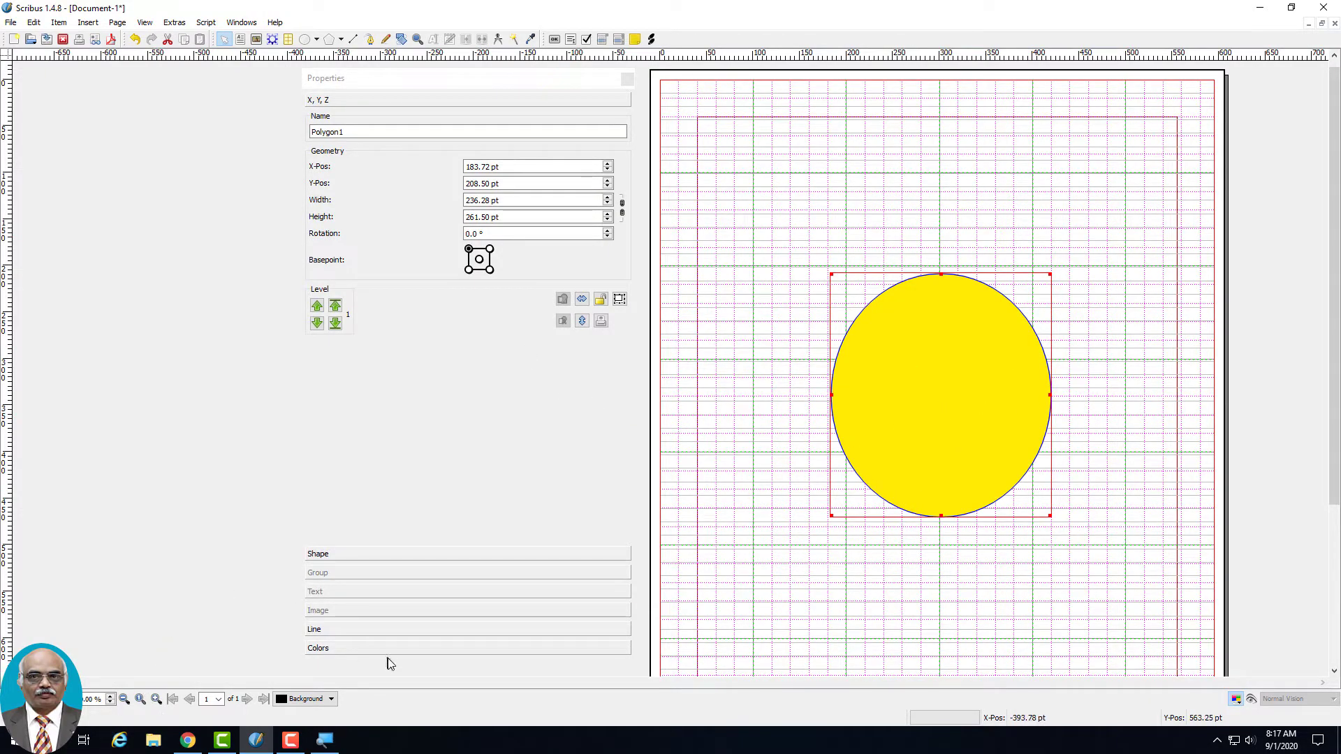
{"action": "left_click", "coordinate": [345, 648]}
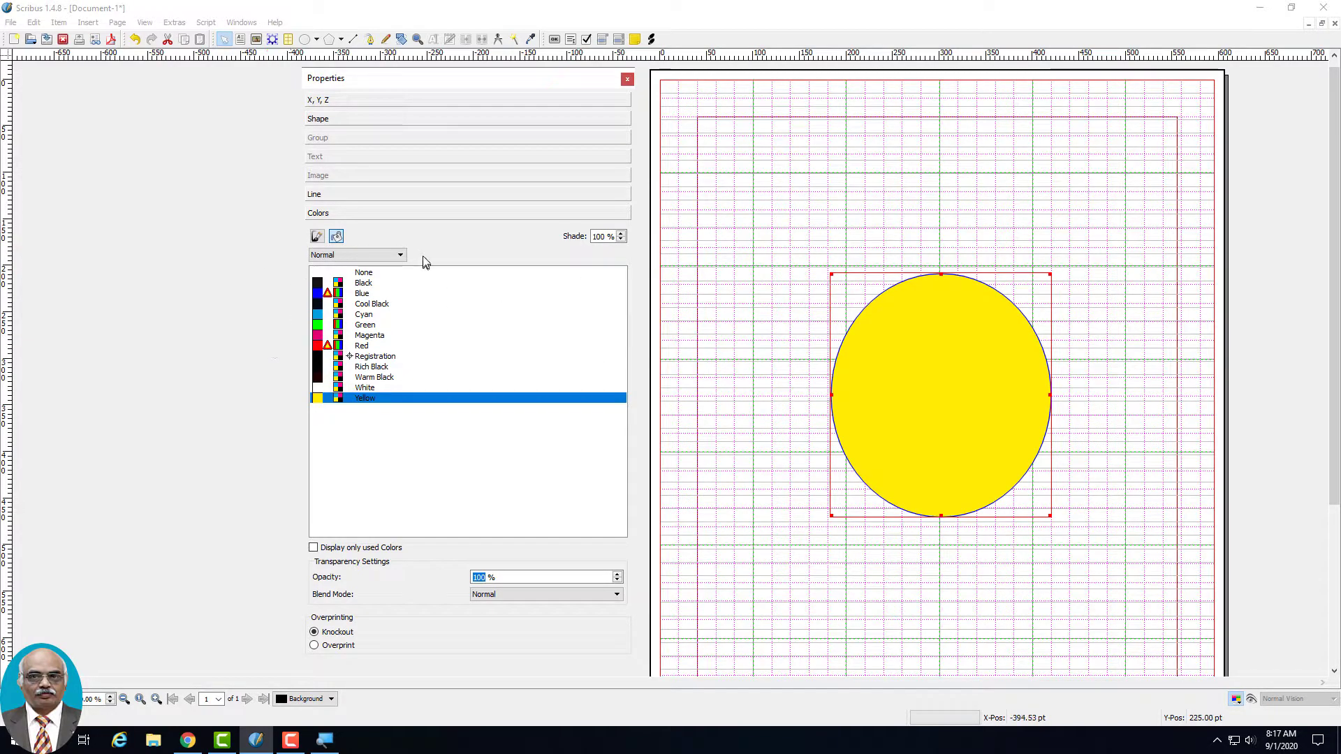
{"action": "left_click", "coordinate": [394, 258]}
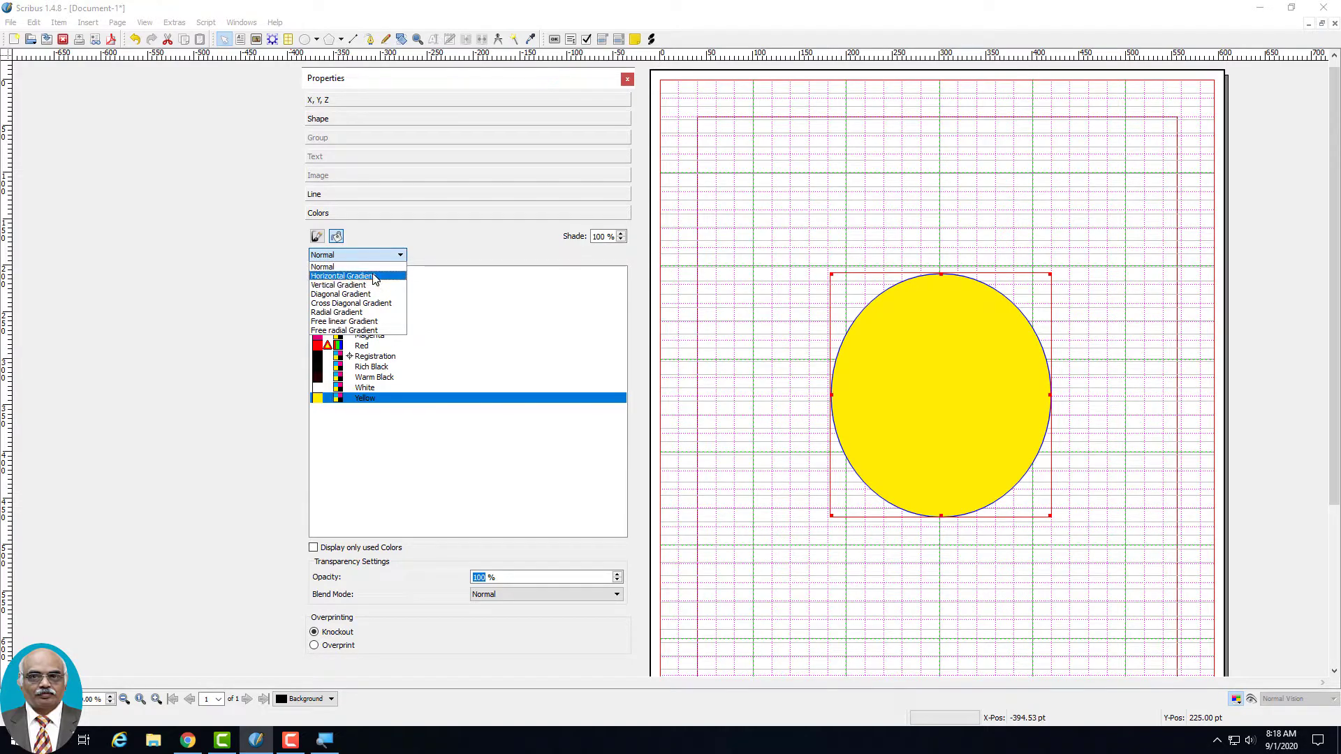
{"action": "left_click", "coordinate": [374, 276]}
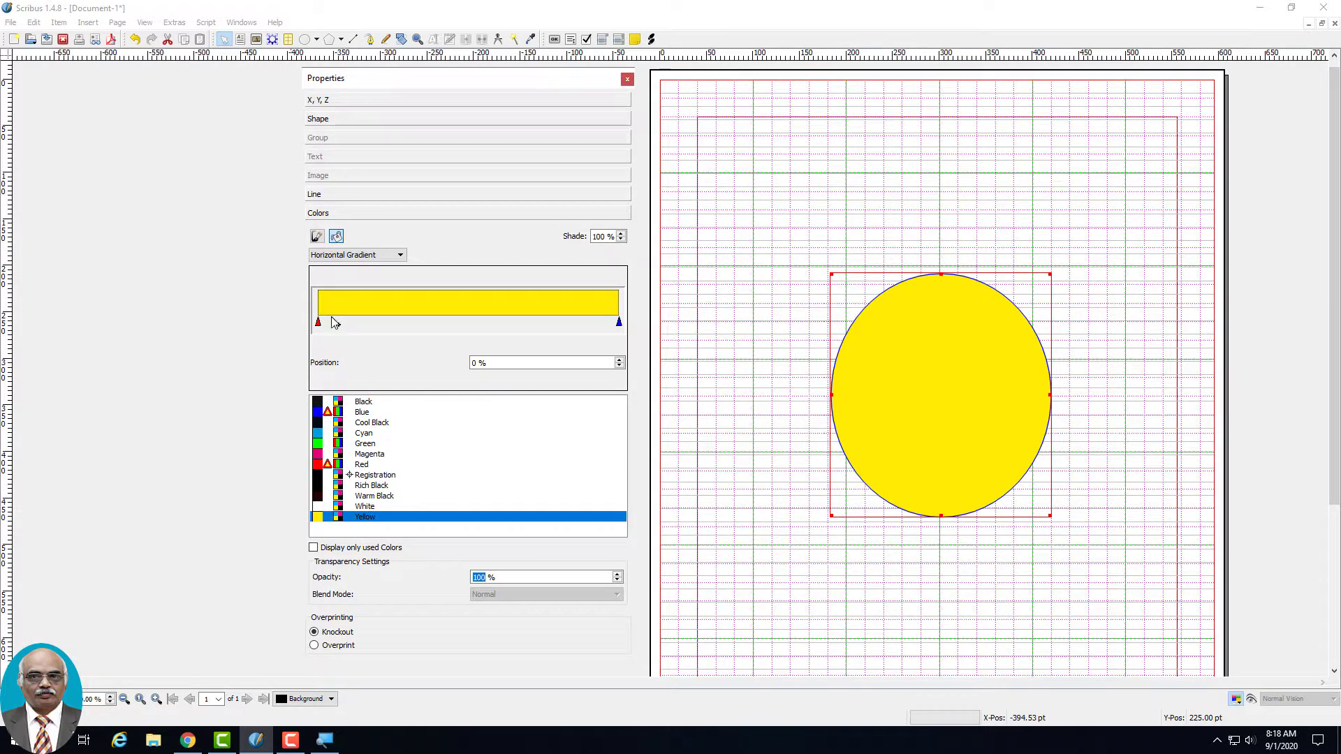
Try to apply Cyan, Black and Blue to the ellipse's horizontal gradient
{"action": "left_click", "coordinate": [316, 434]}
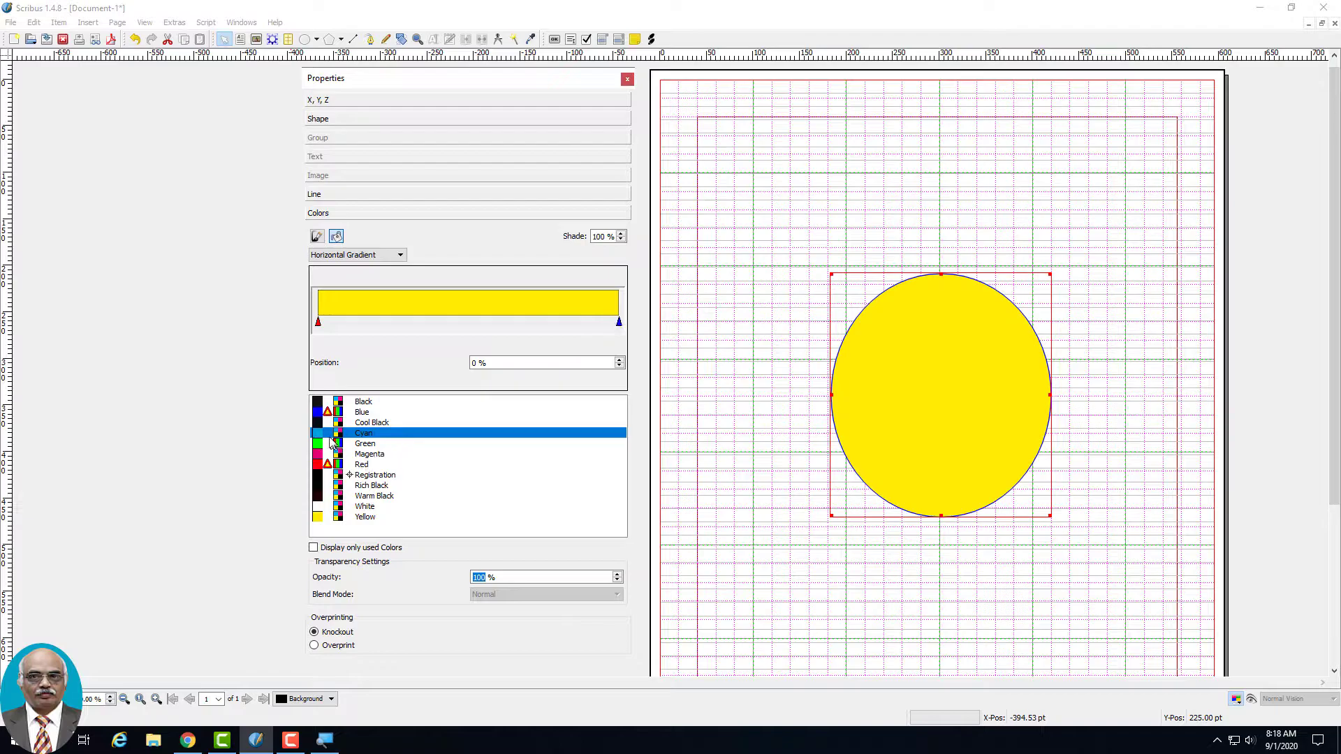
{"action": "left_click", "coordinate": [331, 403]}
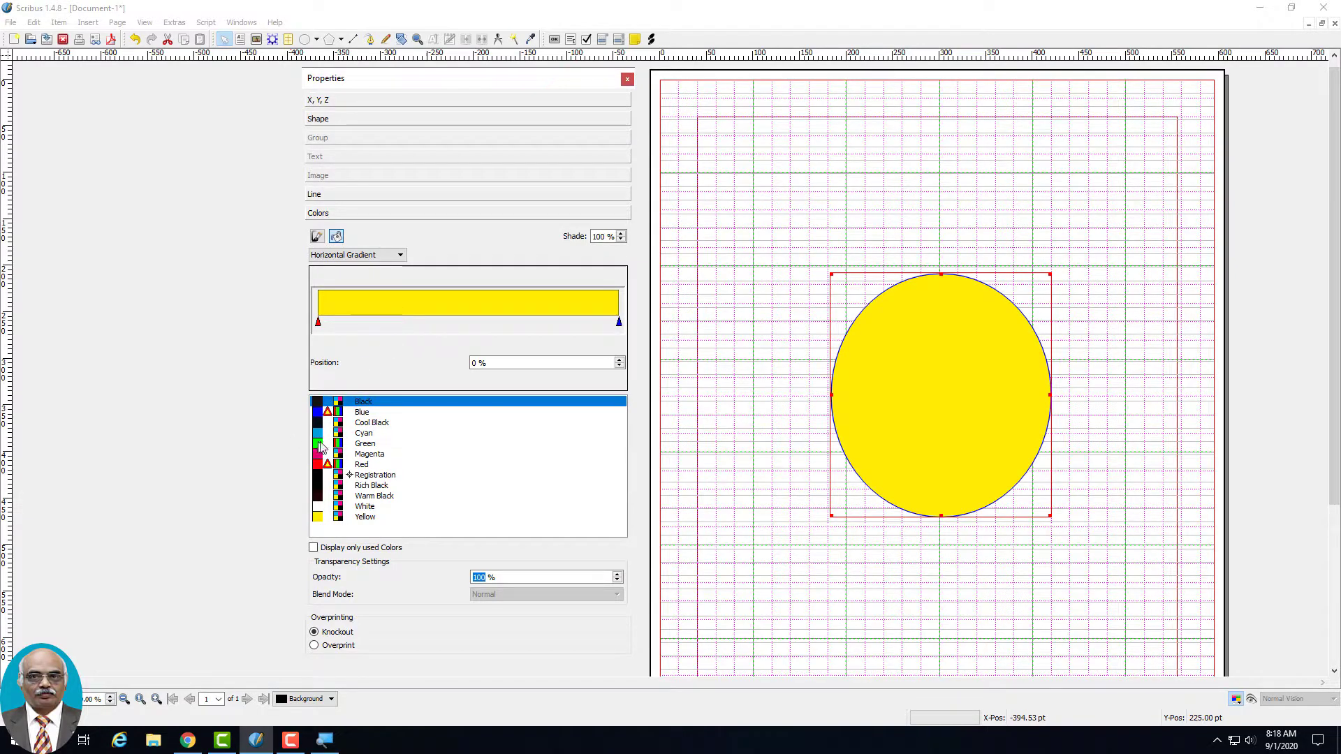
{"action": "left_click", "coordinate": [321, 416]}
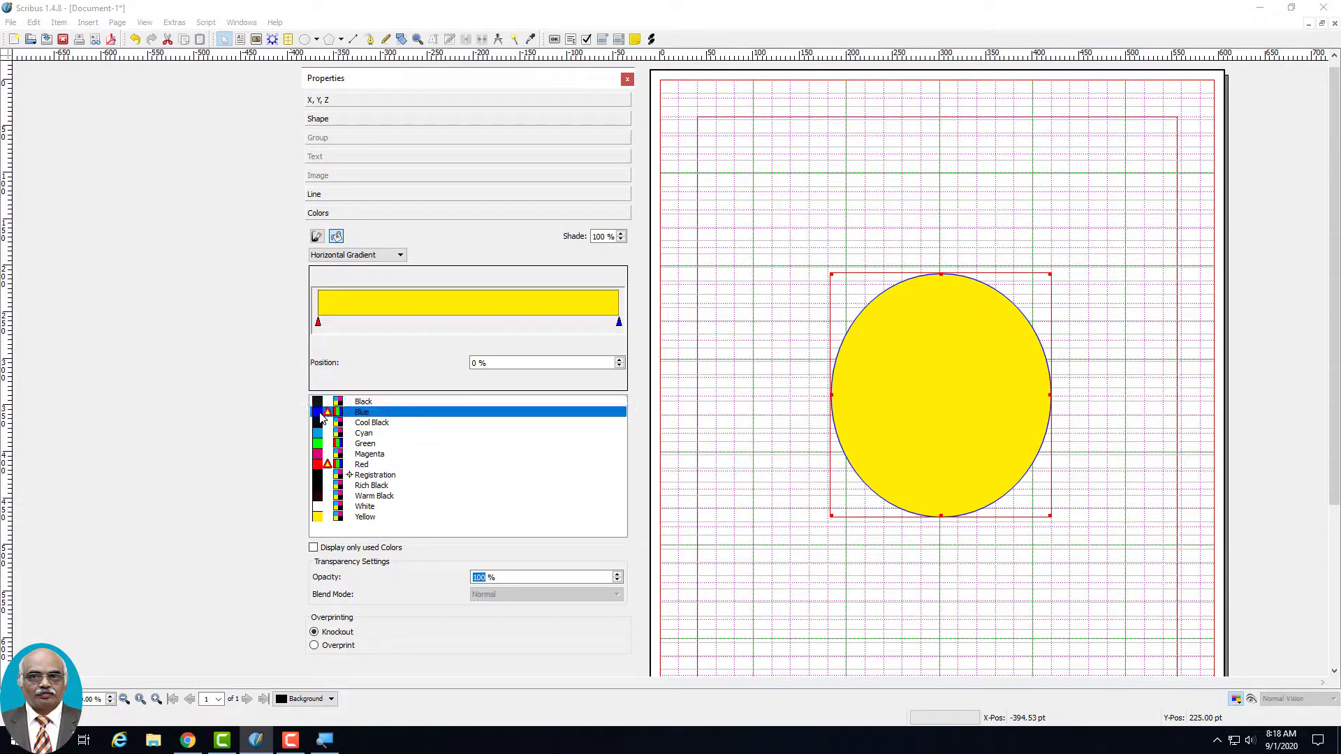
Move the gradient's start stop to 7% and its end stop to 89%, coloring the end stop Blue
{"action": "left_click", "coordinate": [317, 326]}
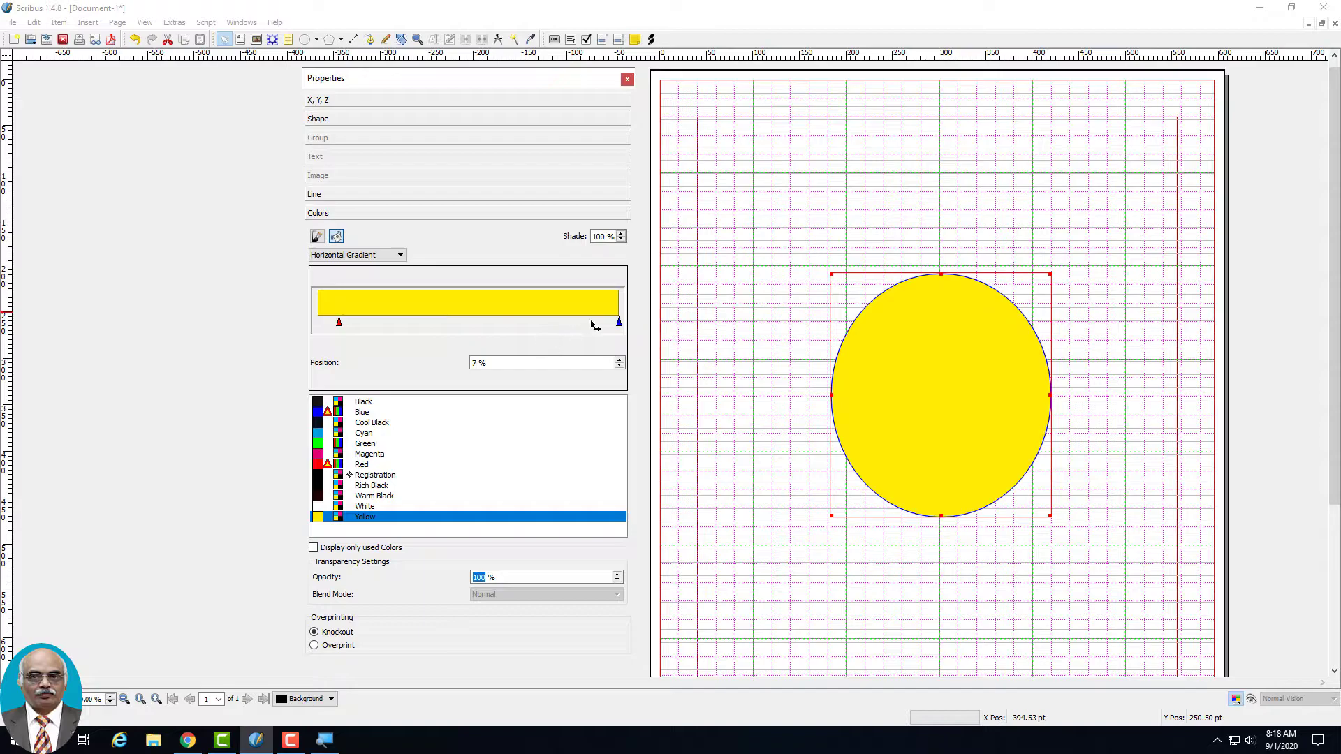
{"action": "left_click", "coordinate": [618, 323]}
{"action": "left_click_drag", "start_coordinate": [617, 323], "coordinate": [584, 323]}
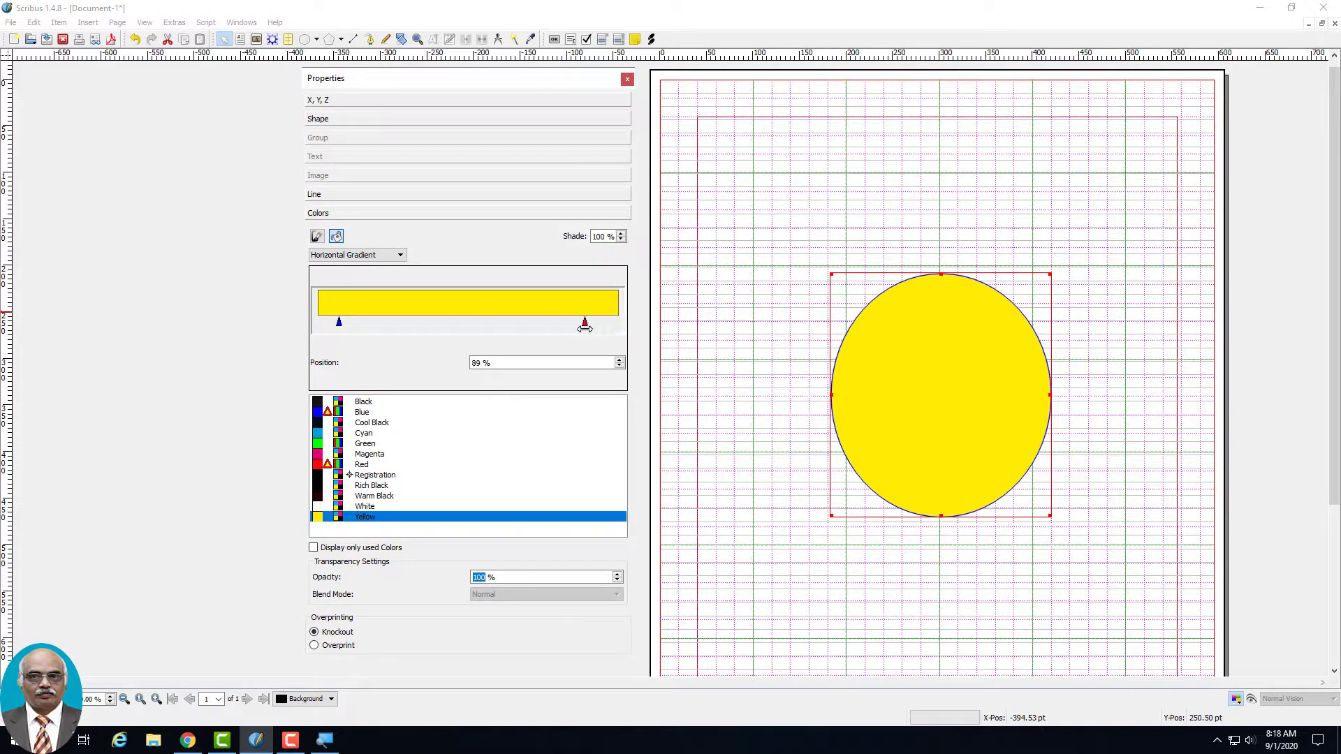
{"action": "left_click", "coordinate": [323, 413]}
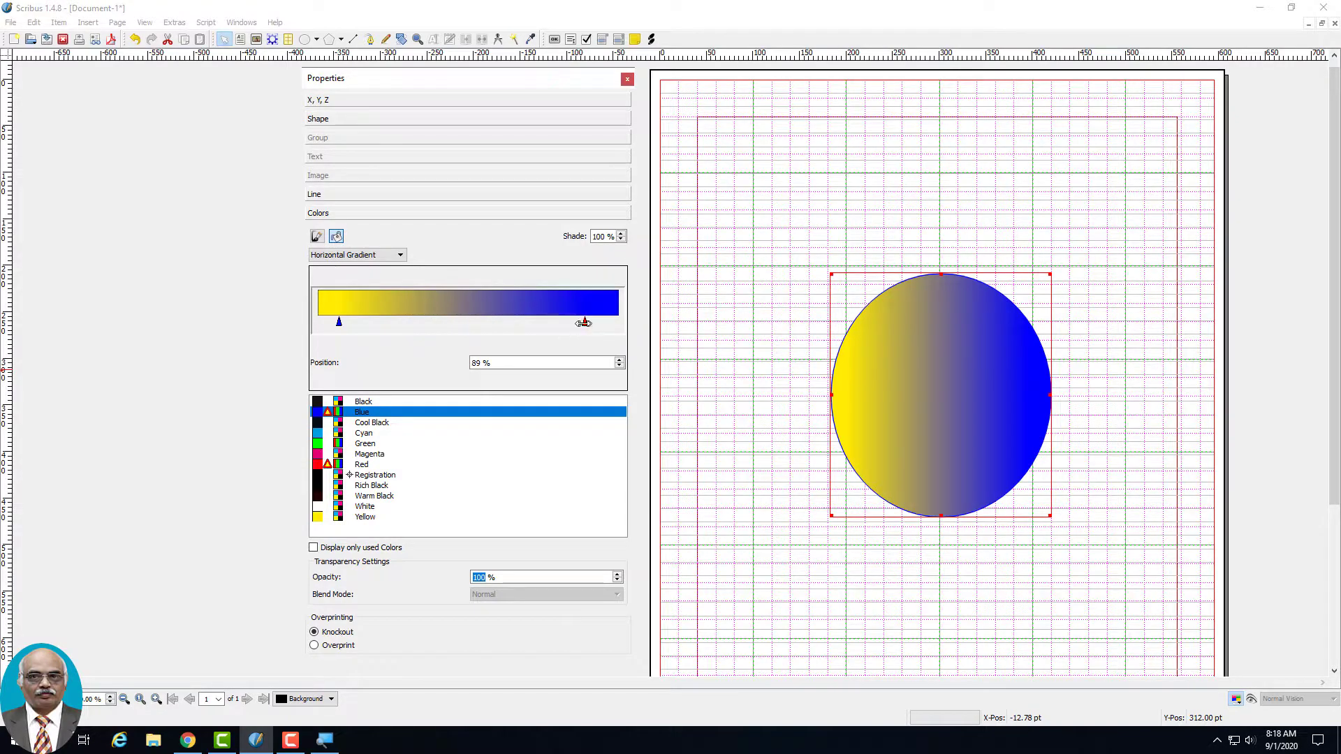
Shift the blue stop to about 92% and the start stop to 15%, recoloring the start stop Green
{"action": "mouse_move", "coordinate": [584, 323]}
{"action": "left_mouse_down"}
{"action": "mouse_move", "coordinate": [406, 326]}
{"action": "mouse_move", "coordinate": [595, 331]}
{"action": "left_mouse_up"}
{"action": "mouse_move", "coordinate": [339, 323]}
{"action": "left_mouse_down"}
{"action": "mouse_move", "coordinate": [492, 326]}
{"action": "mouse_move", "coordinate": [364, 327]}
{"action": "left_mouse_up"}
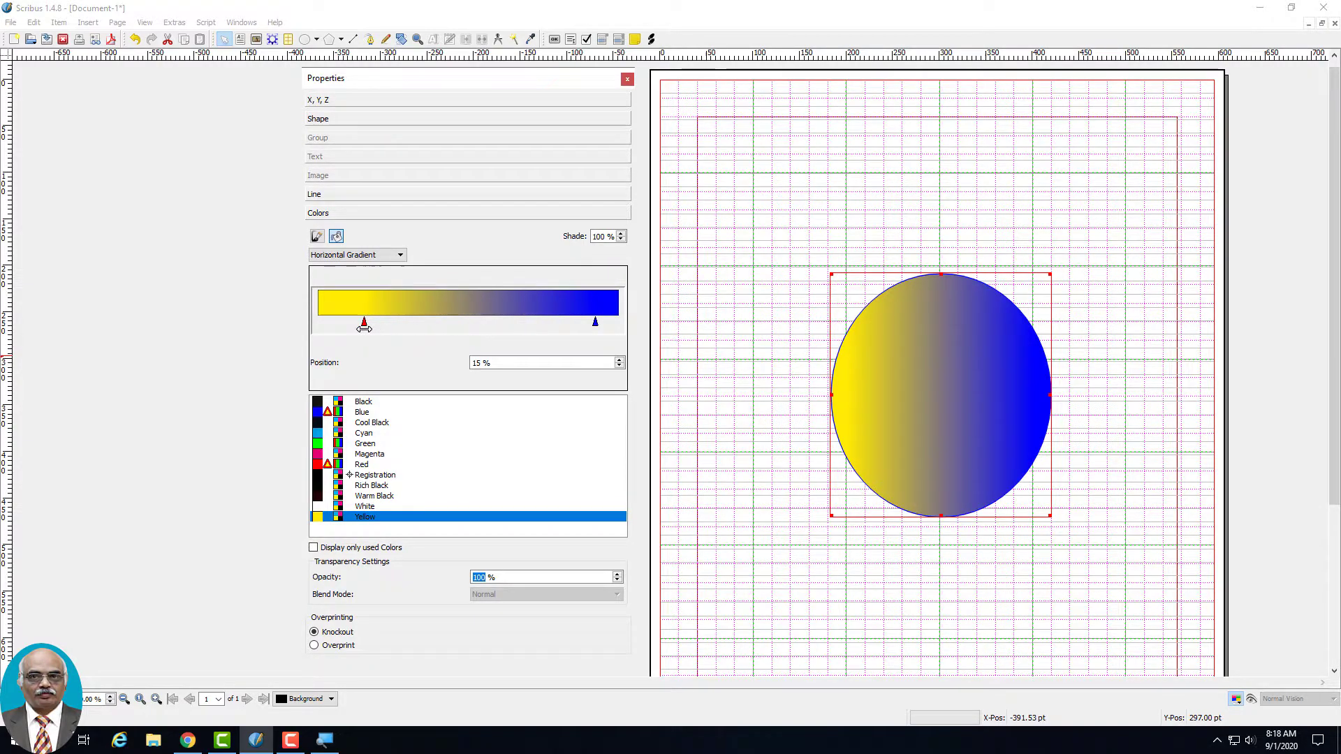
{"action": "left_click", "coordinate": [318, 444]}
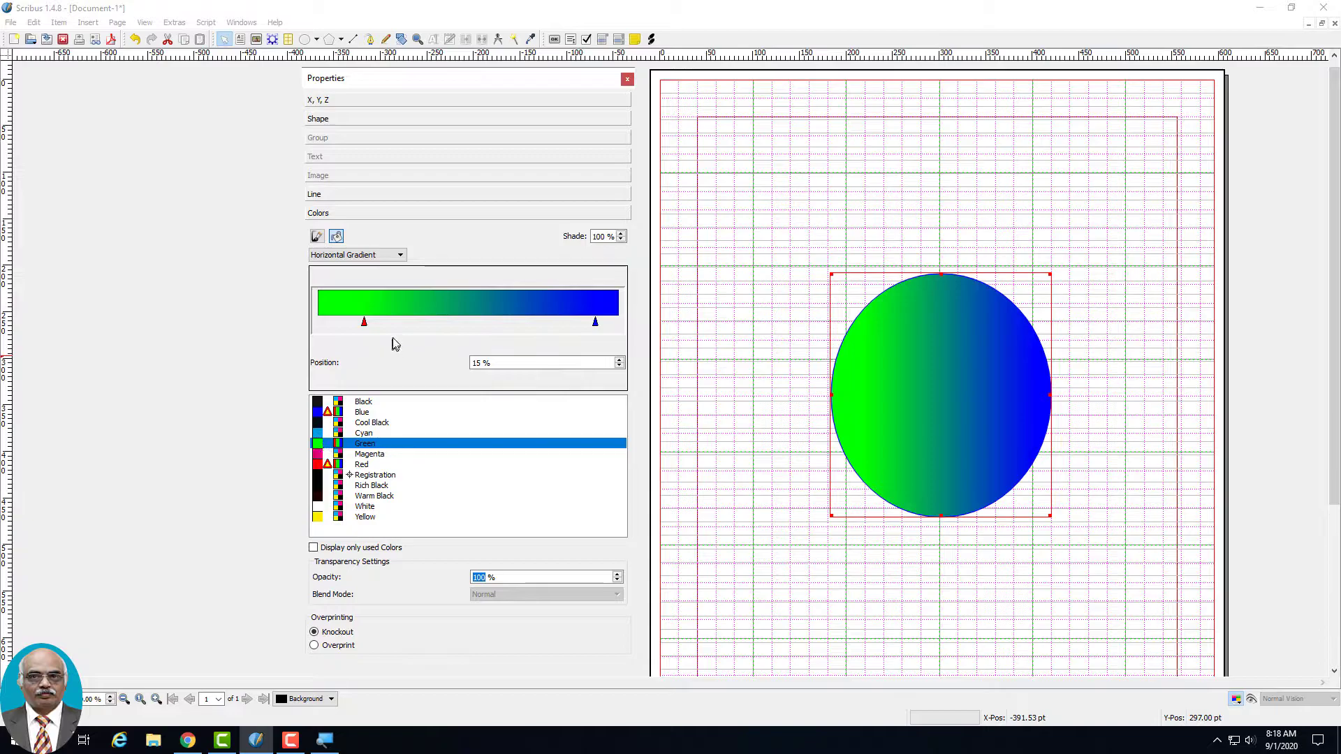
Add a Magenta stop between the green and blue gradient stops and place it at 50%
{"action": "left_click", "coordinate": [407, 324]}
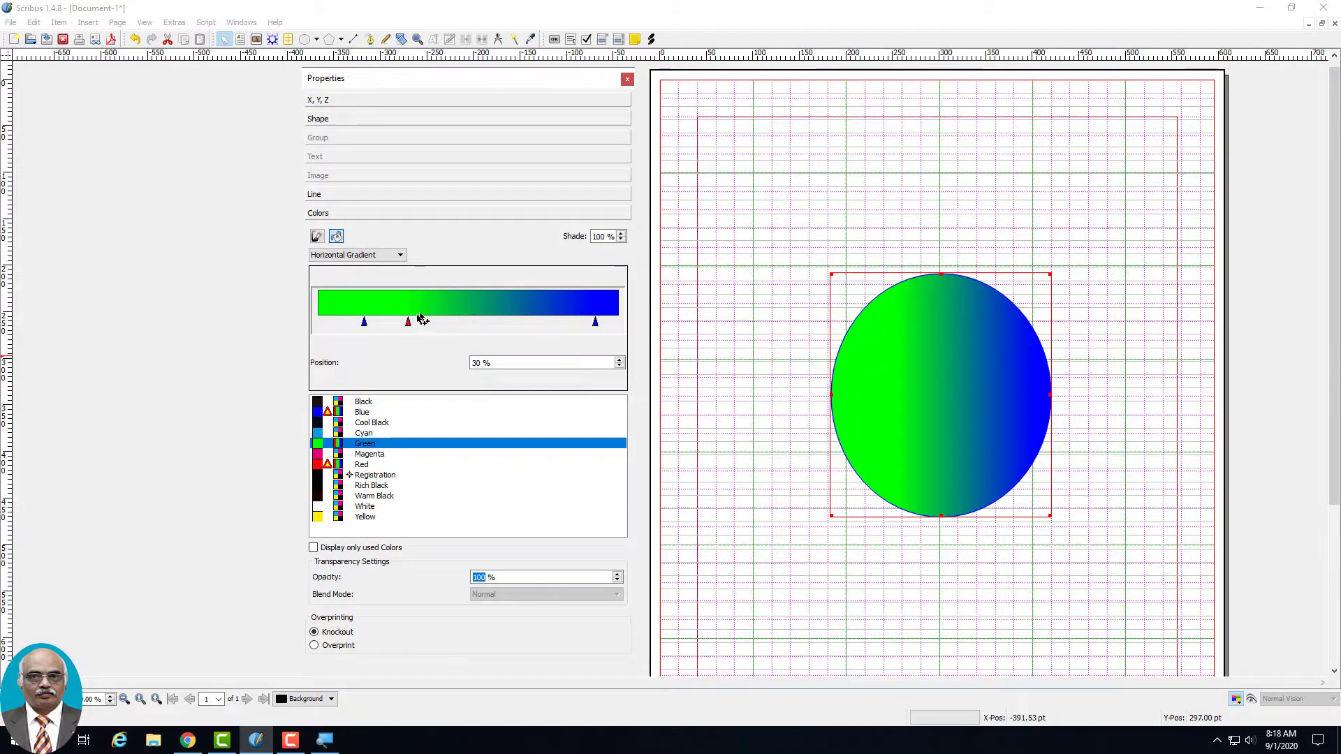
{"action": "left_click", "coordinate": [317, 455]}
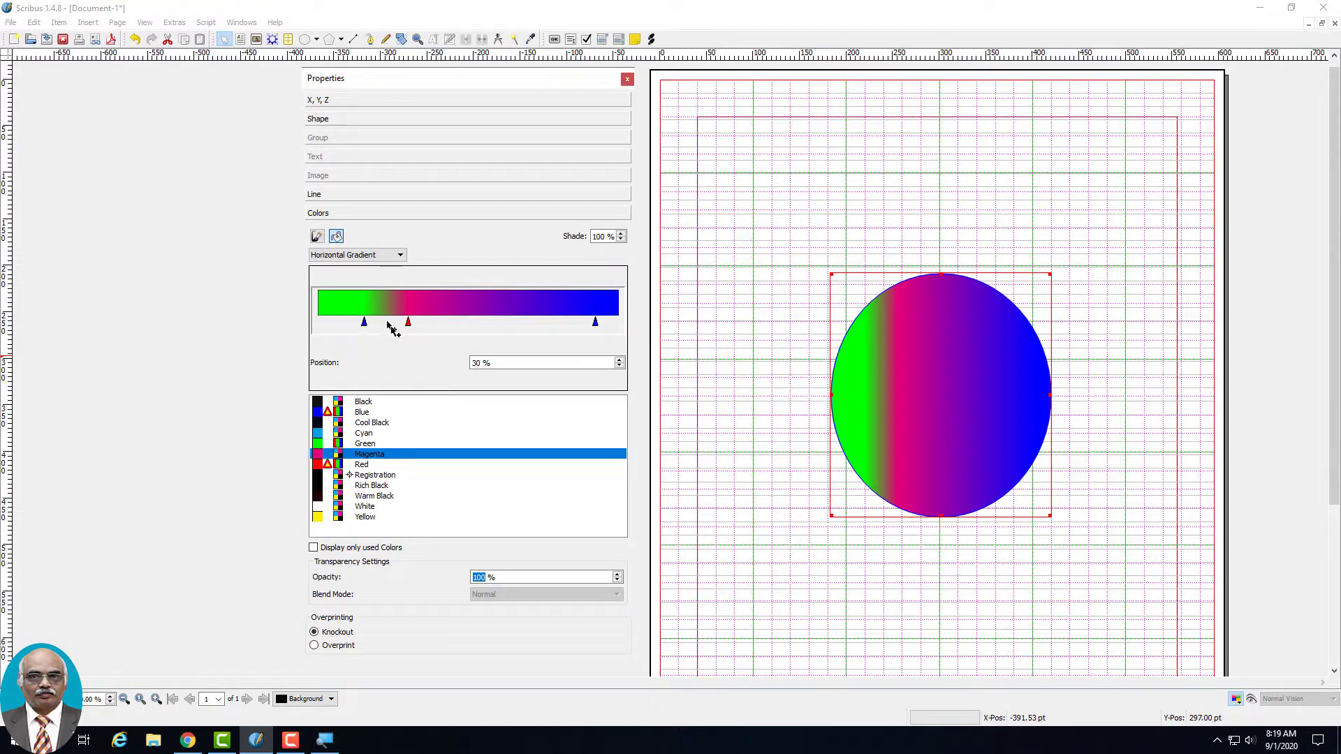
{"action": "left_click_drag", "start_coordinate": [407, 323], "coordinate": [468, 322]}
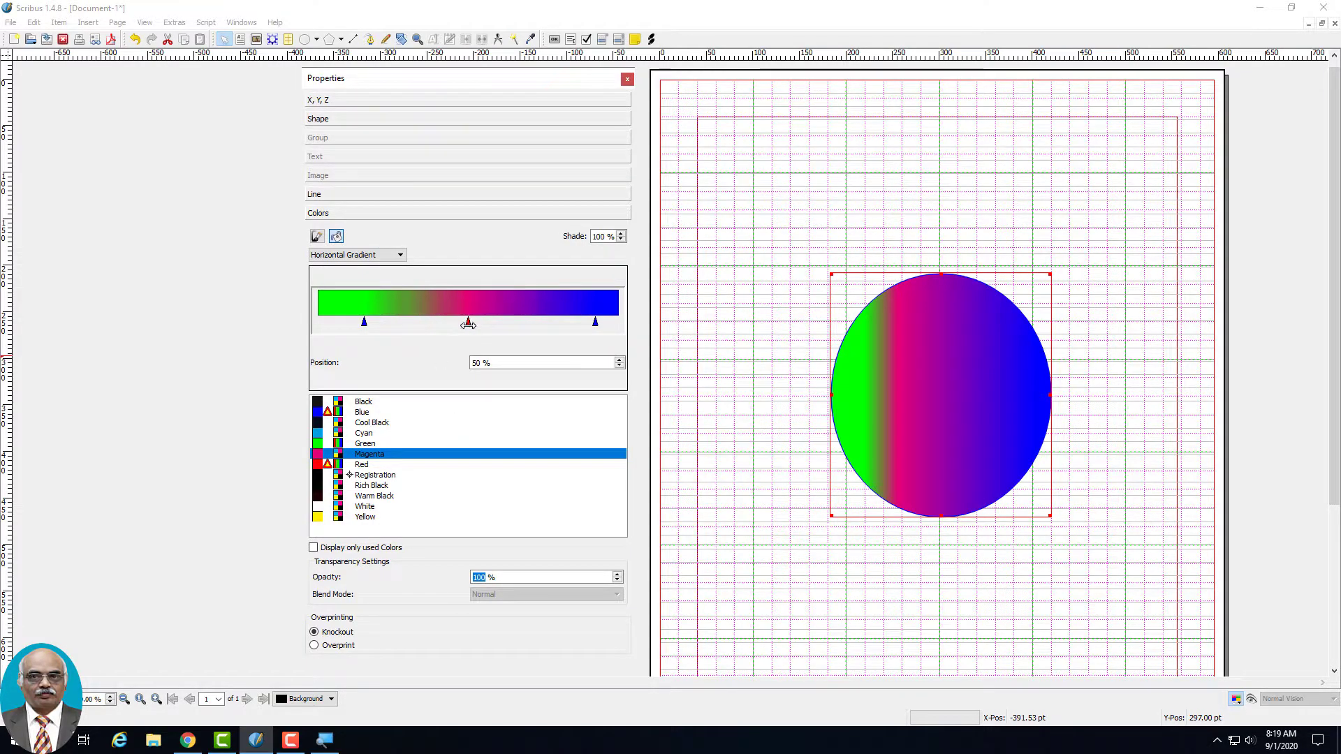
Add a green gradient stop at about 85% and lower the shade to 40% and the opacity to 80%
{"action": "left_click", "coordinate": [574, 326]}
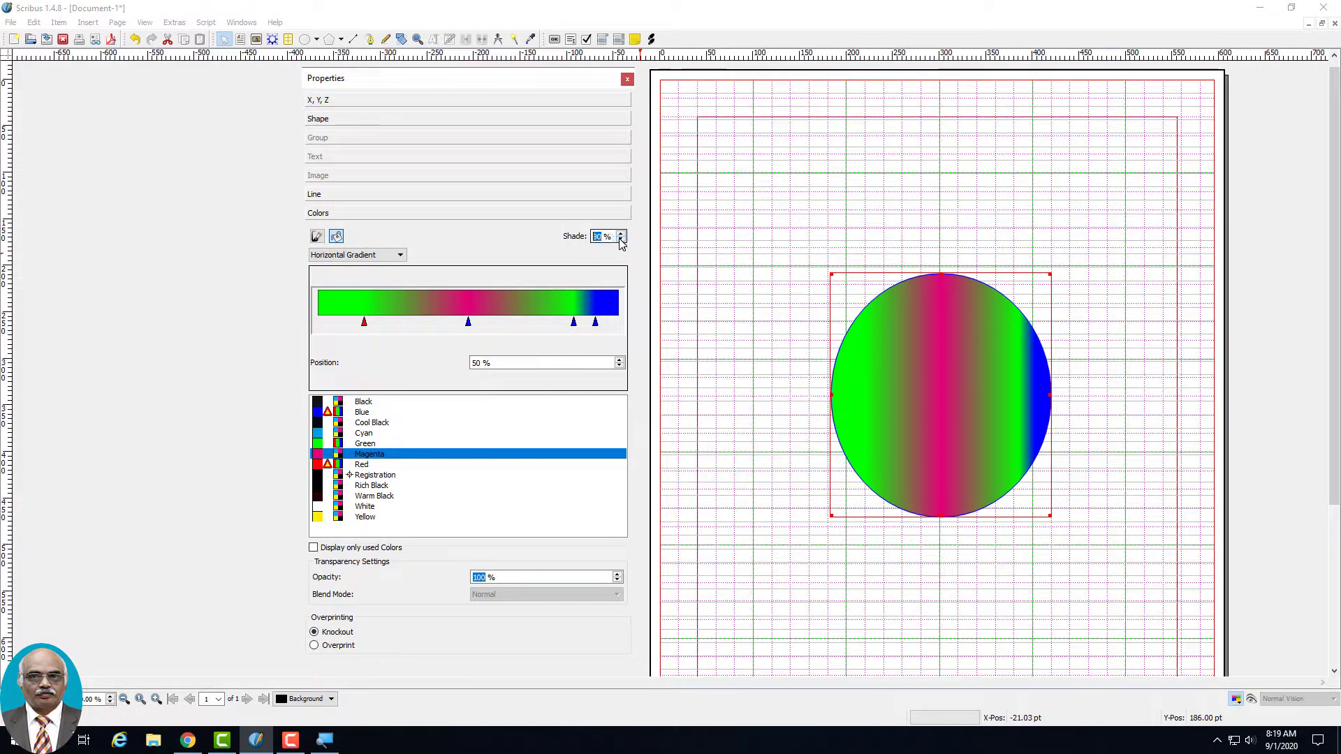
{"action": "scroll", "coordinate": [612, 582], "scroll_direction": "down", "scroll_amount": 7}
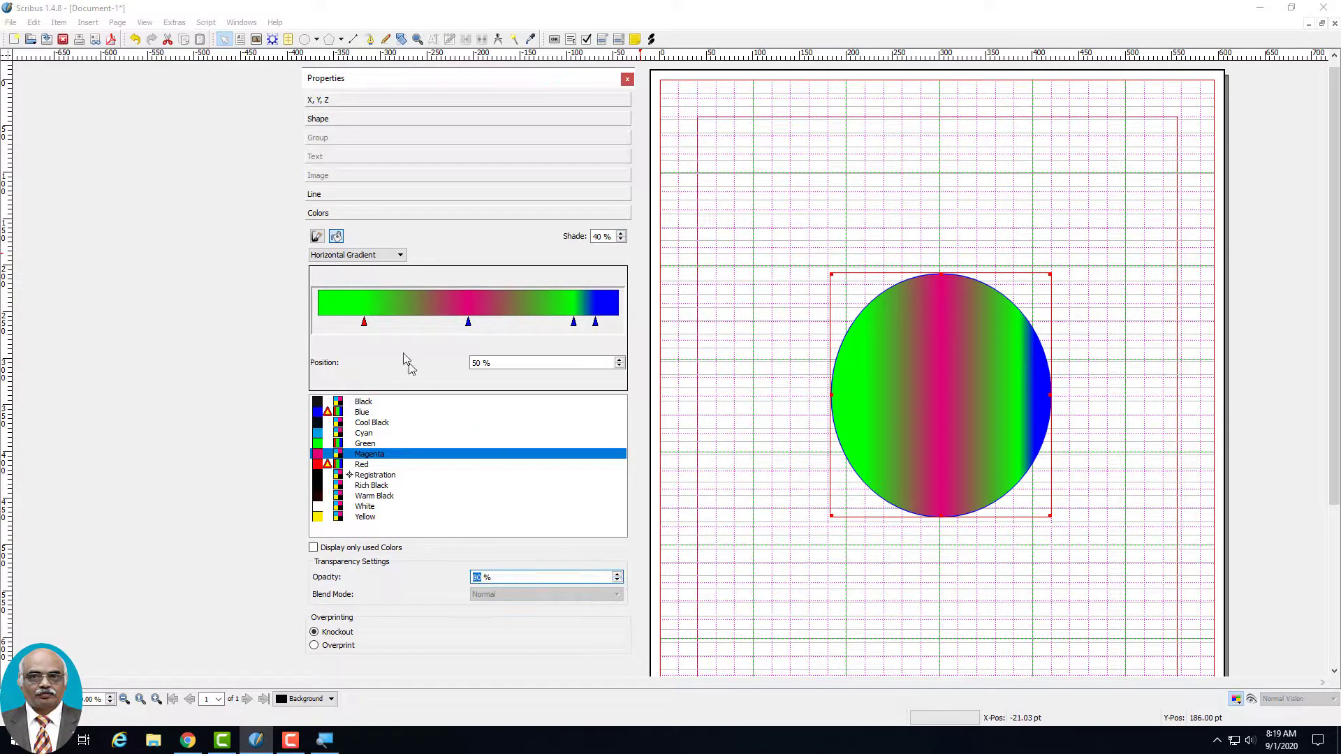
Switch the ellipse's fill to Vertical Gradient and to Diagonal Gradient to compare them
{"action": "left_click", "coordinate": [392, 256]}
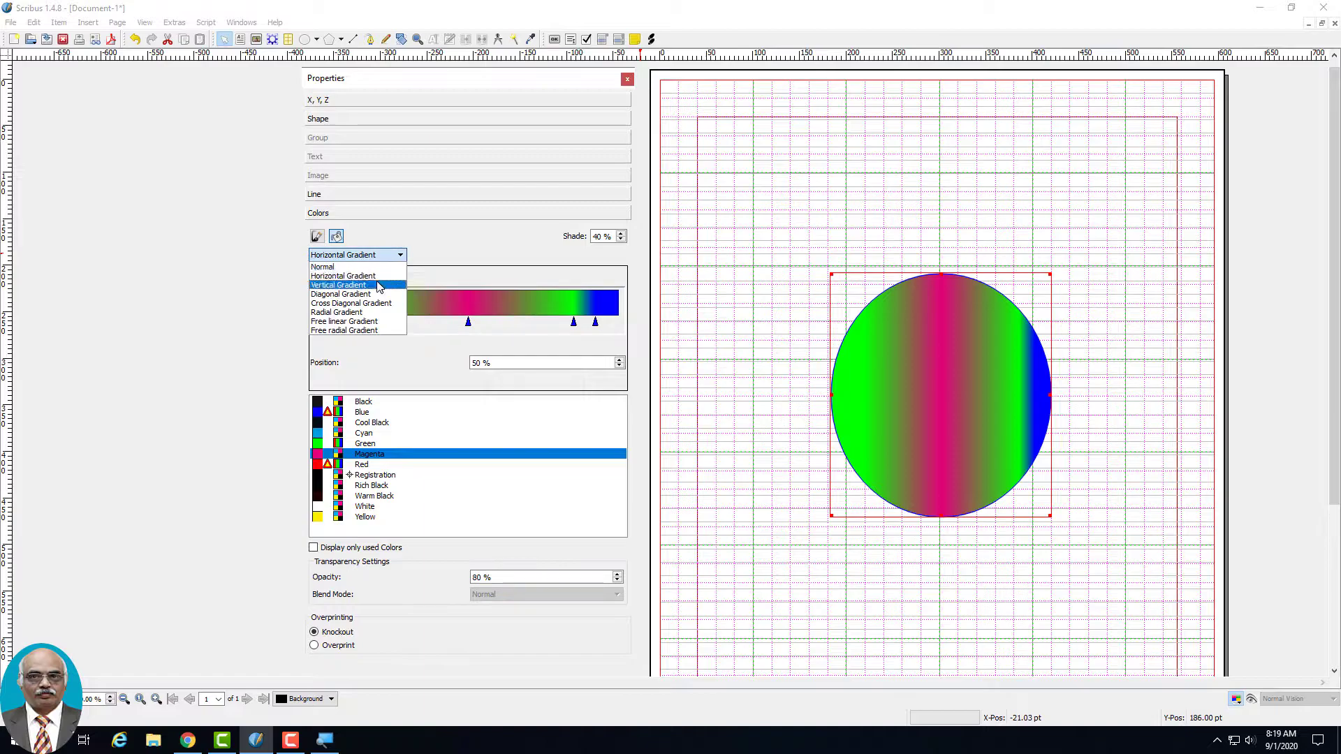
{"action": "left_click", "coordinate": [378, 285]}
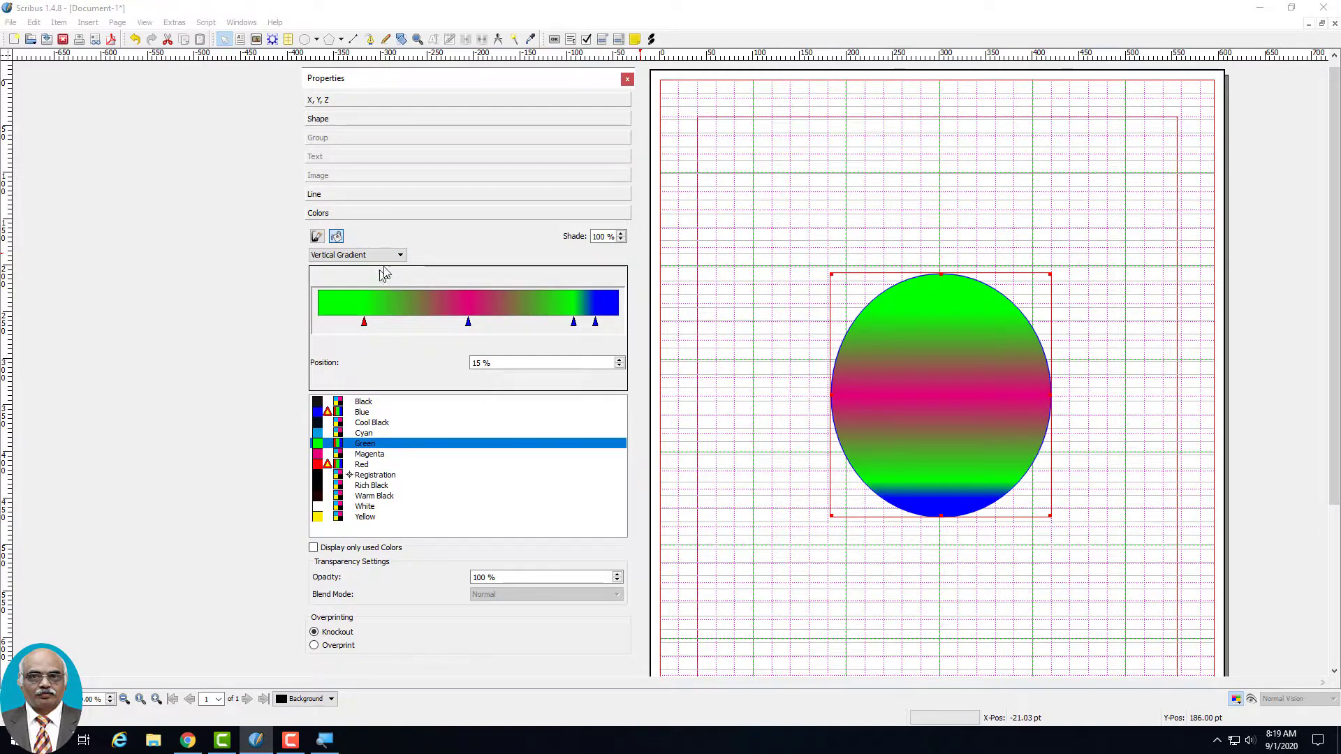
{"action": "left_click", "coordinate": [380, 255]}
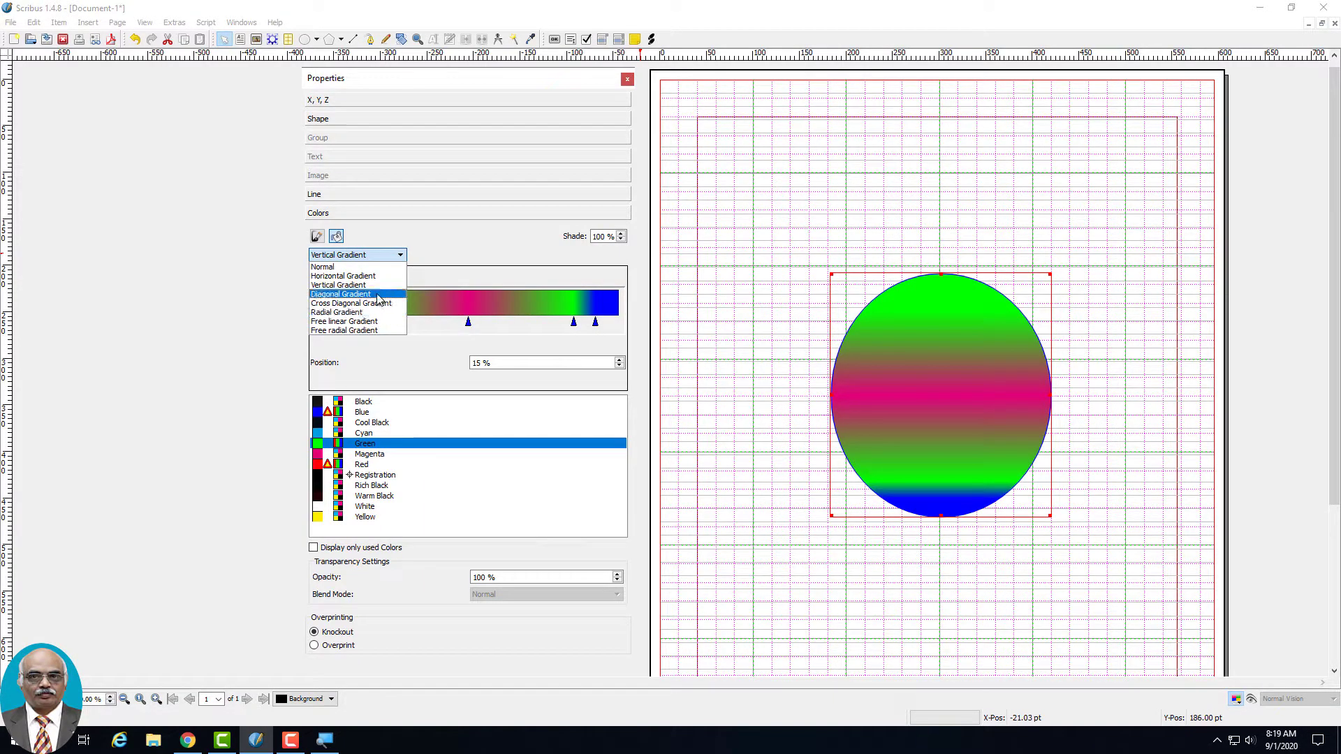
{"action": "left_click", "coordinate": [378, 294]}
Apply Cross Diagonal Gradient and Free linear Gradient to the ellipse, ending with Free radial Gradient
{"action": "left_click", "coordinate": [383, 257]}
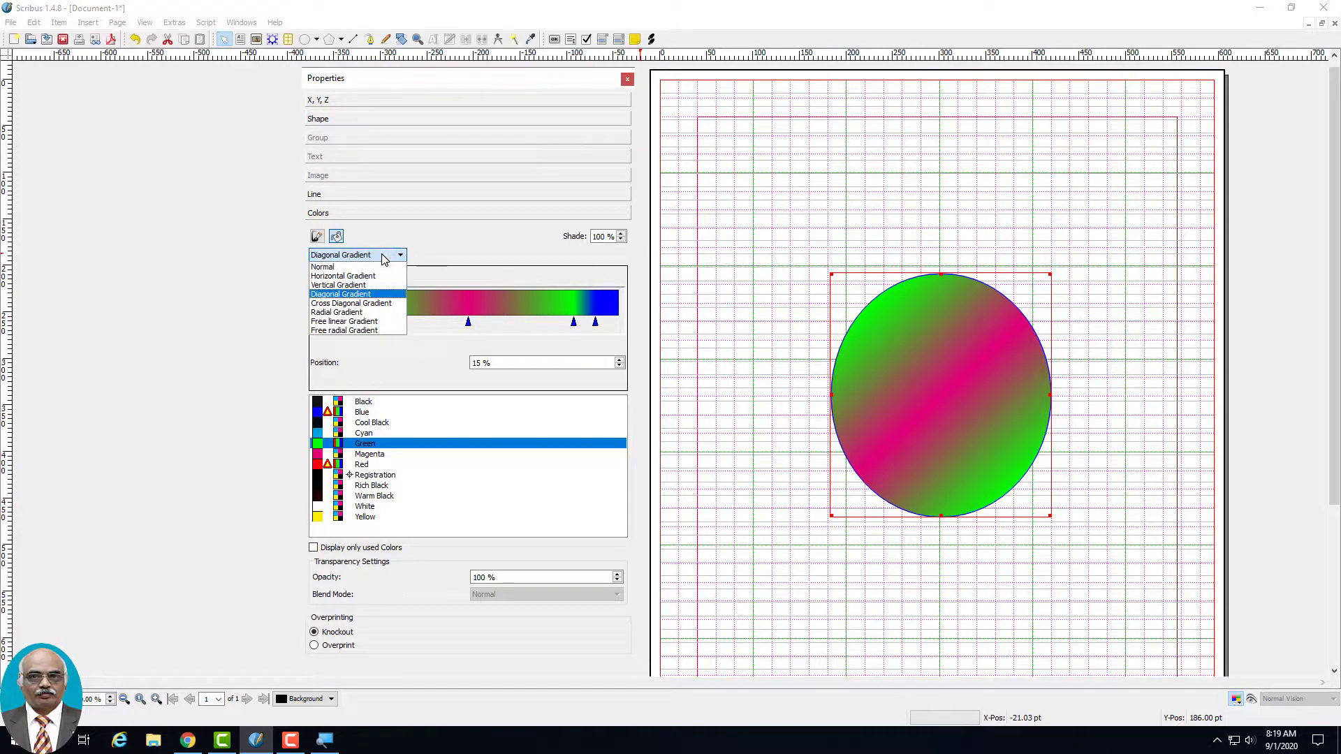
{"action": "left_click", "coordinate": [376, 303]}
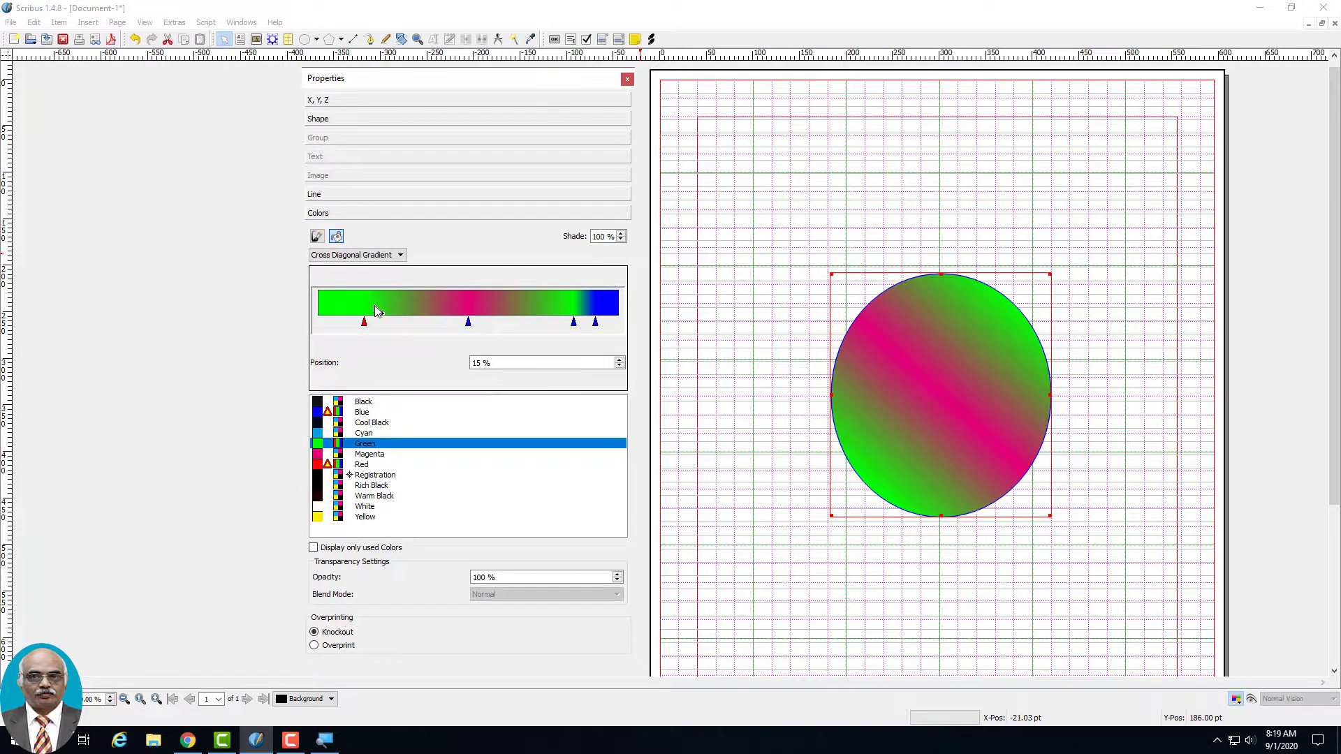
{"action": "left_click", "coordinate": [382, 255]}
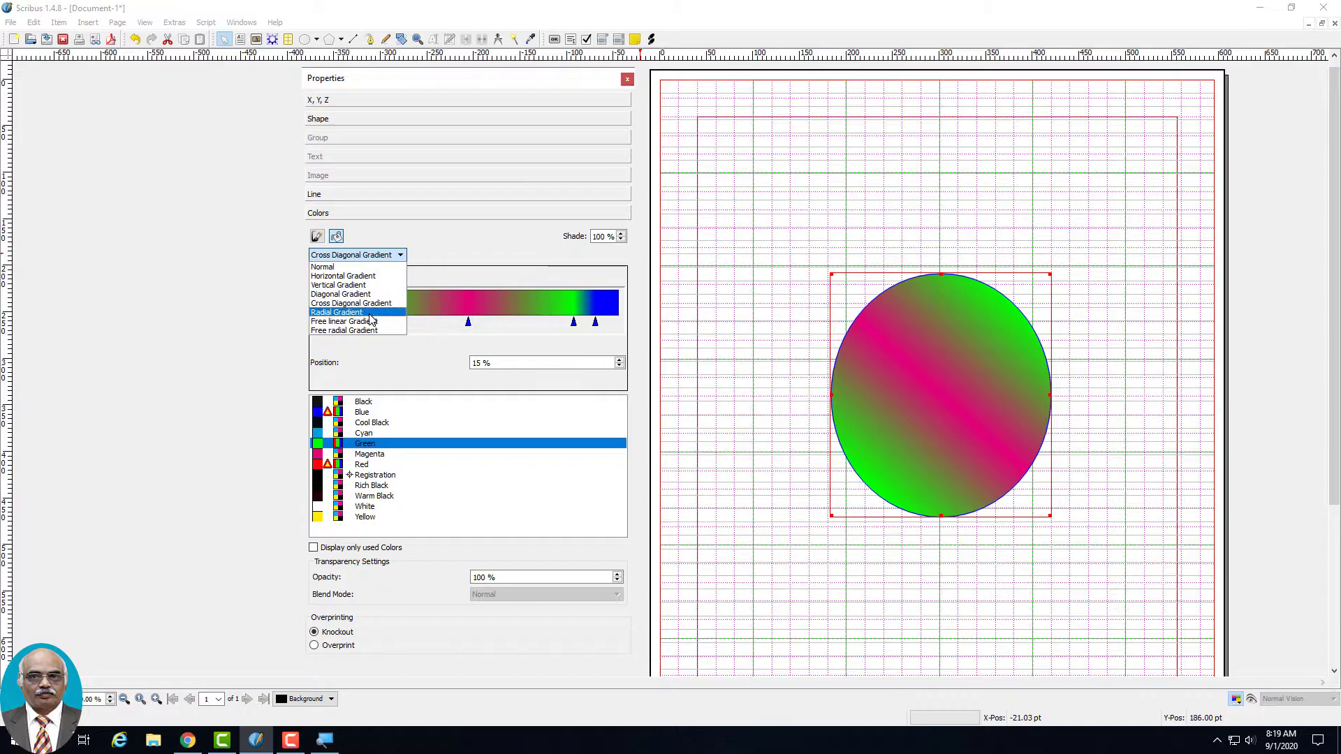
{"action": "left_click", "coordinate": [371, 321]}
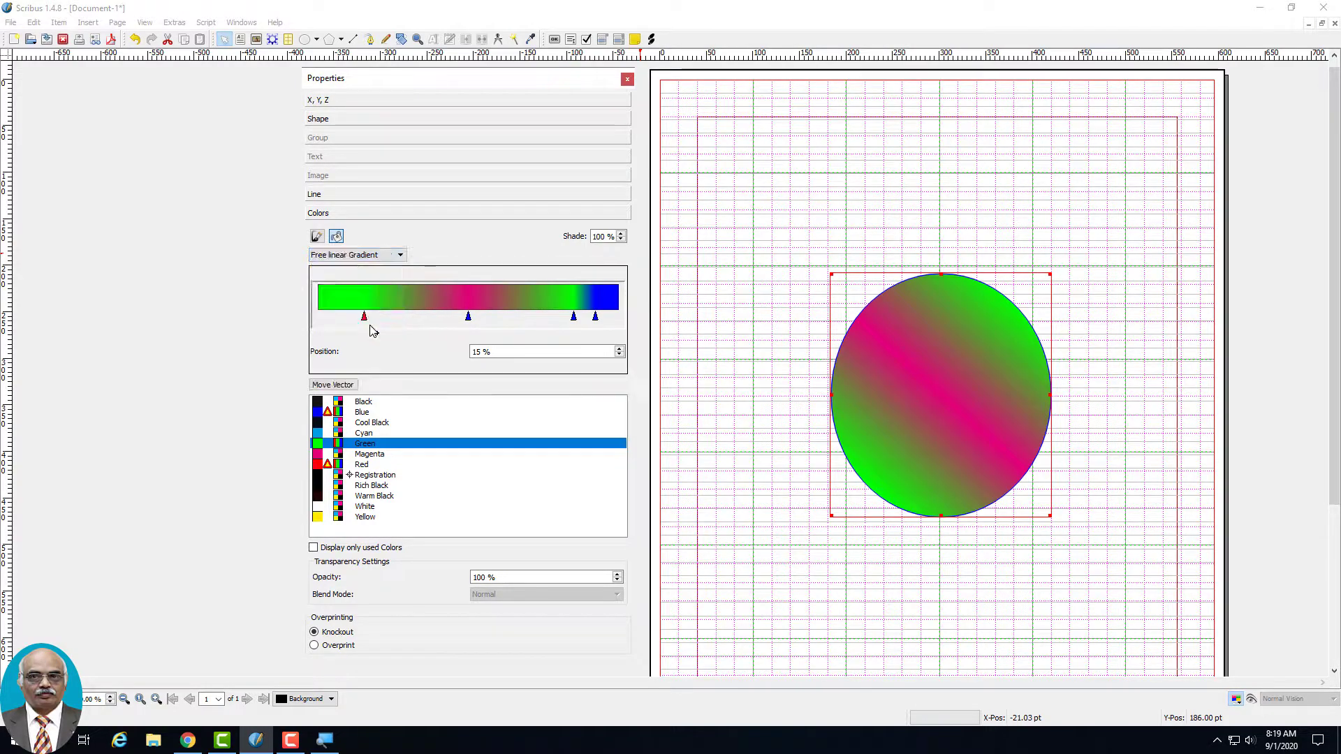
{"action": "left_click", "coordinate": [382, 256]}
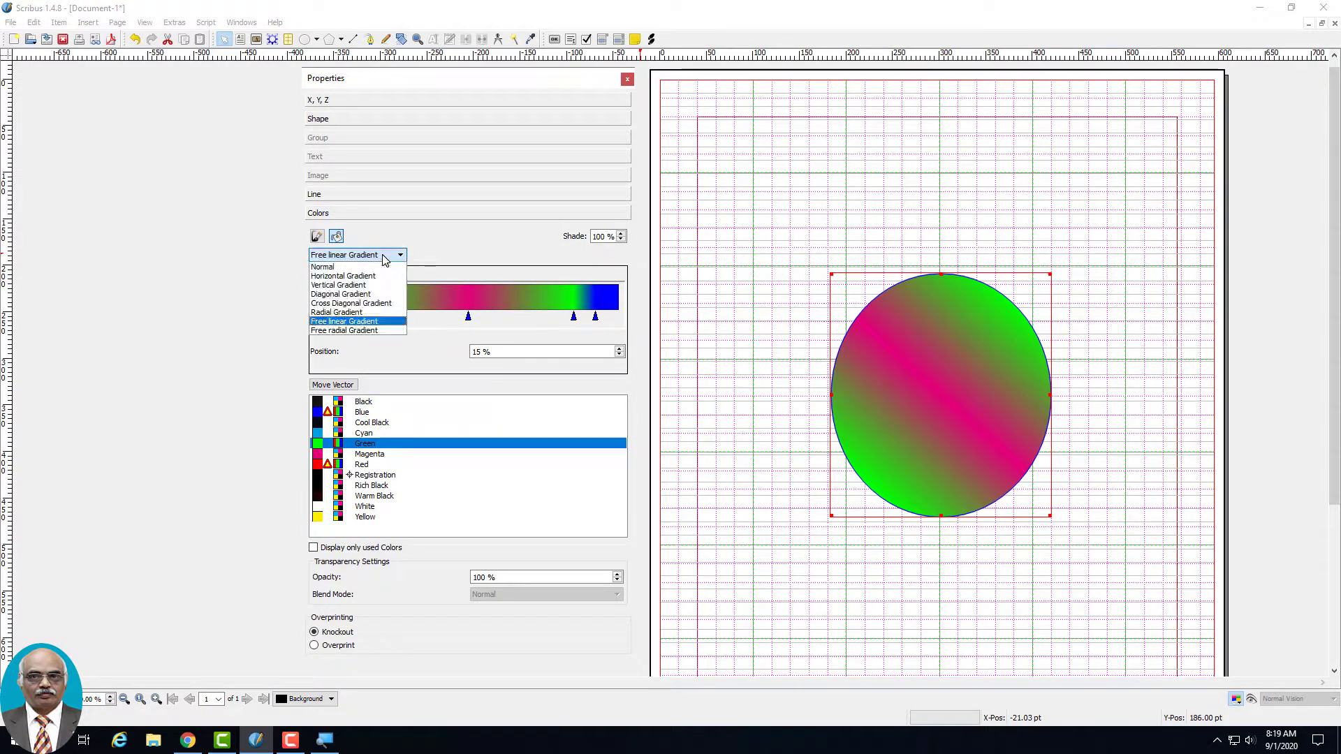
{"action": "left_click", "coordinate": [371, 331]}
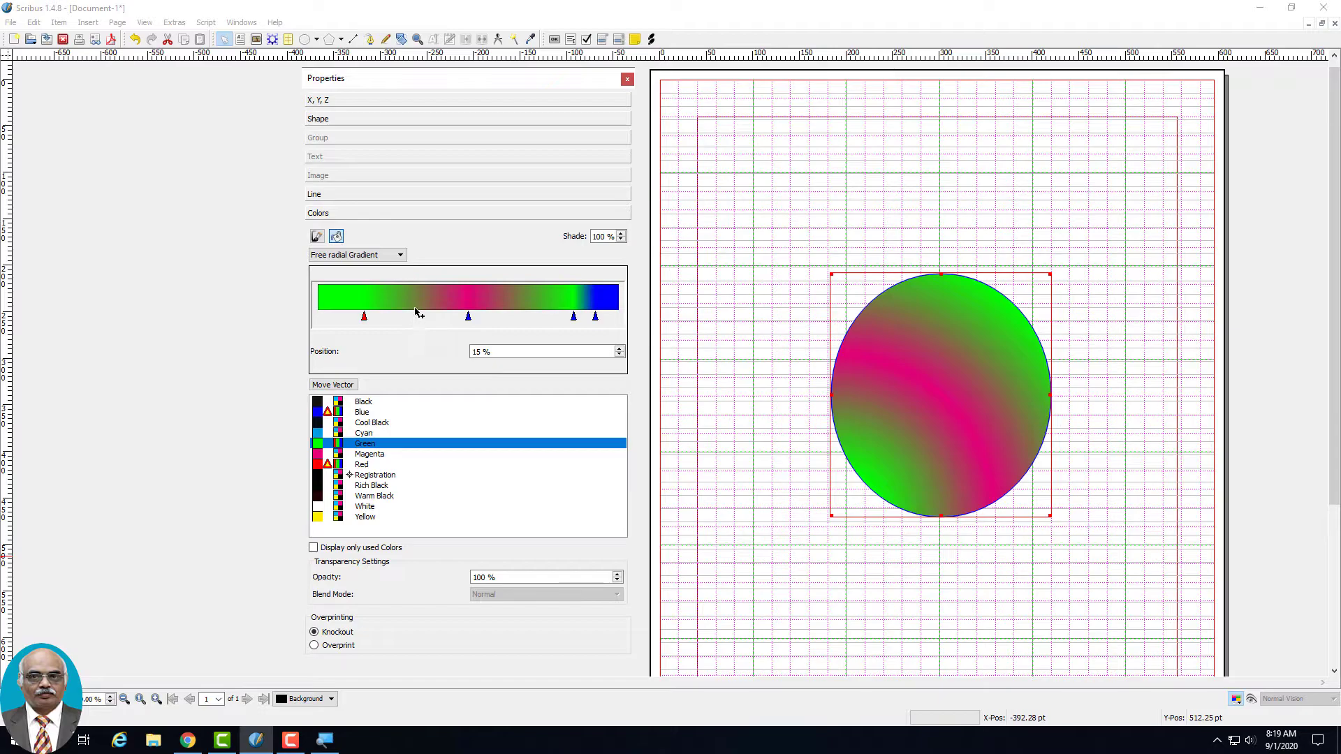
Move the magenta stop to 36%, the second green stop to 57%, the blue stop to about 76% and the first green stop to 6%
{"action": "left_click", "coordinate": [315, 508]}
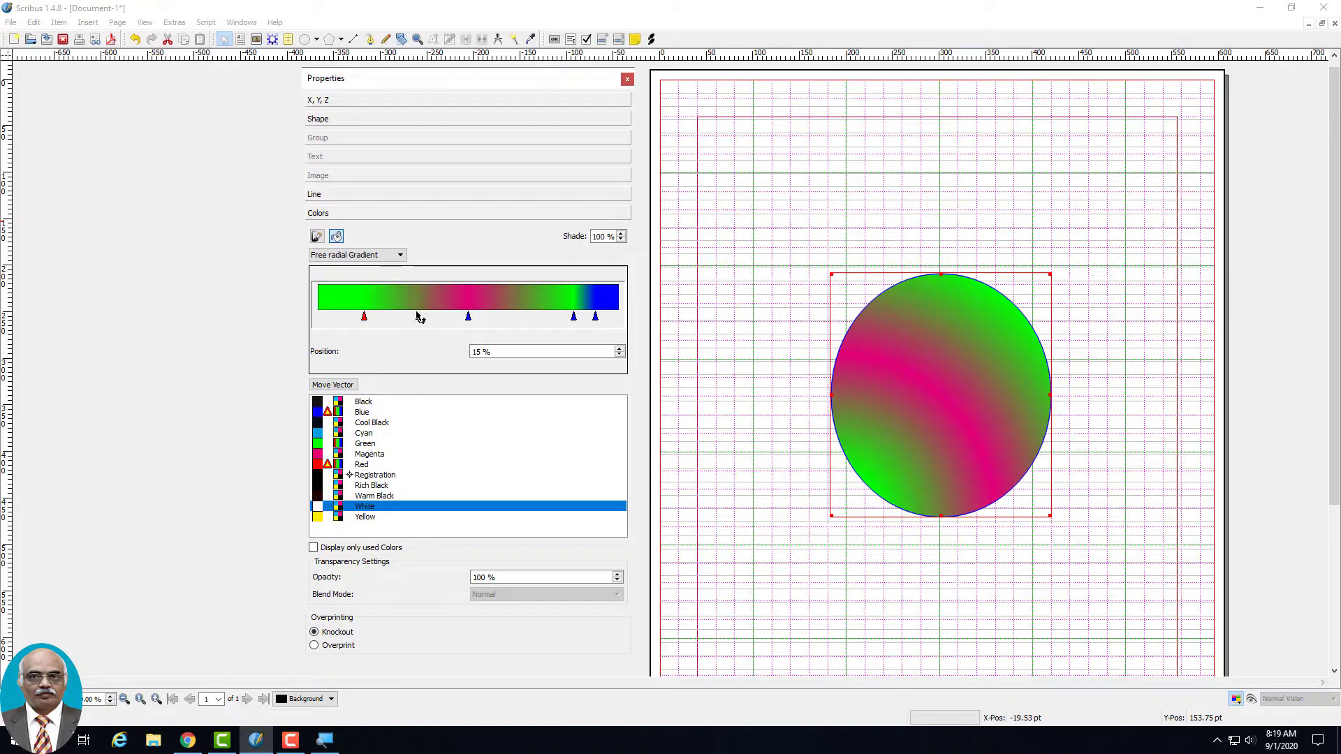
{"action": "left_click_drag", "start_coordinate": [468, 318], "coordinate": [426, 318]}
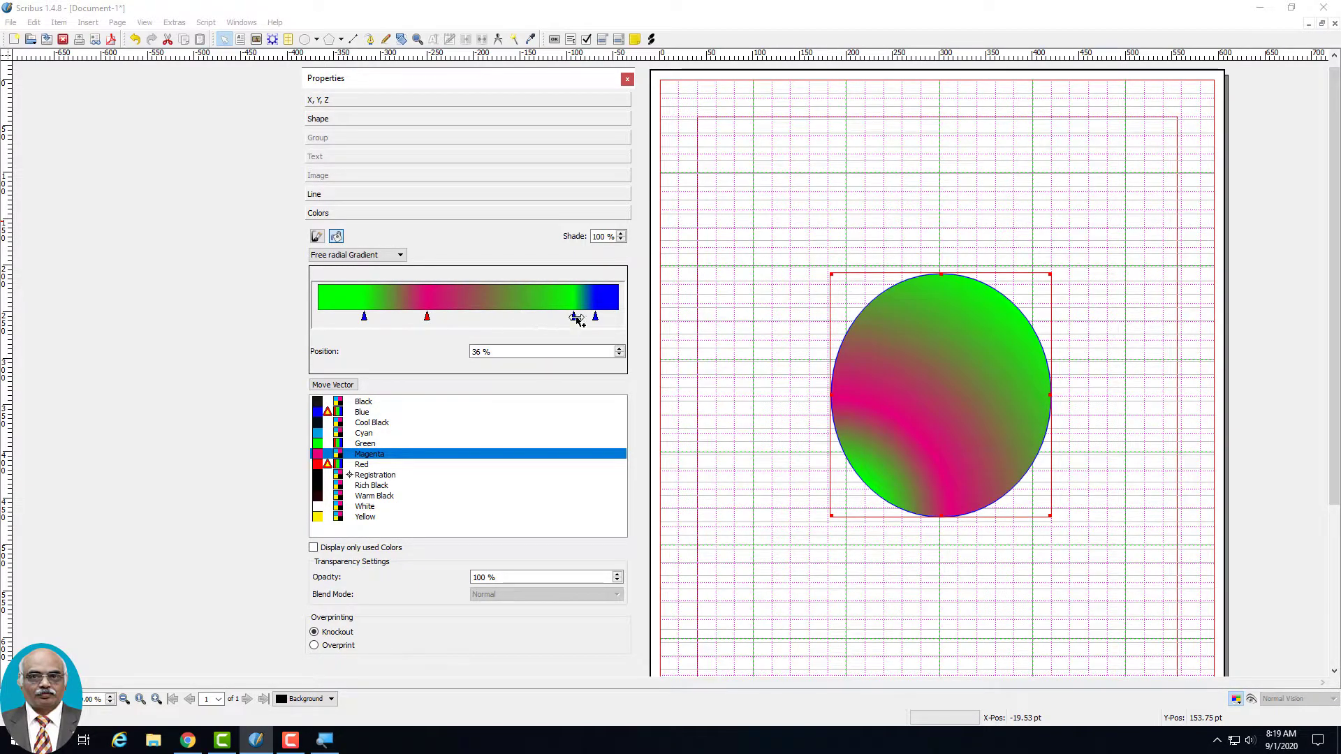
{"action": "left_click_drag", "start_coordinate": [577, 320], "coordinate": [488, 317]}
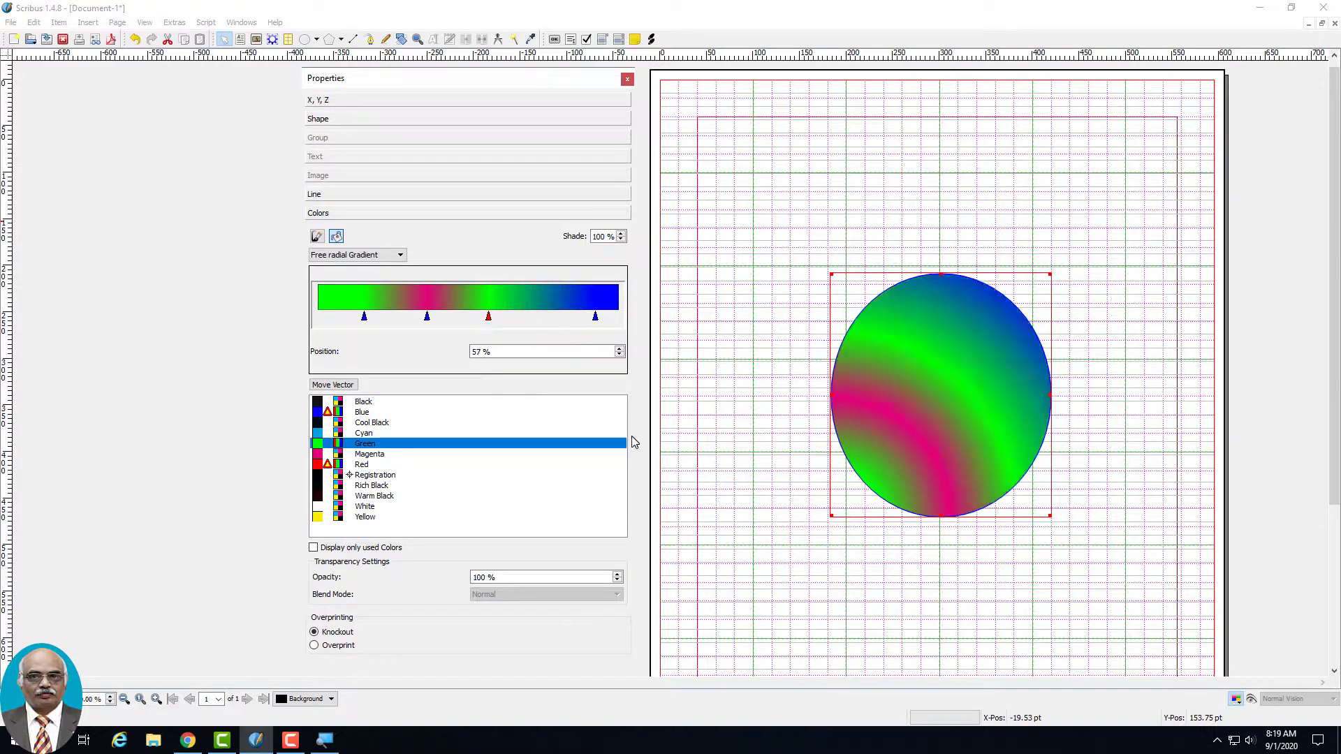
{"action": "left_click", "coordinate": [593, 318]}
{"action": "left_click_drag", "start_coordinate": [585, 317], "coordinate": [545, 318]}
{"action": "left_click_drag", "start_coordinate": [364, 316], "coordinate": [337, 317]}
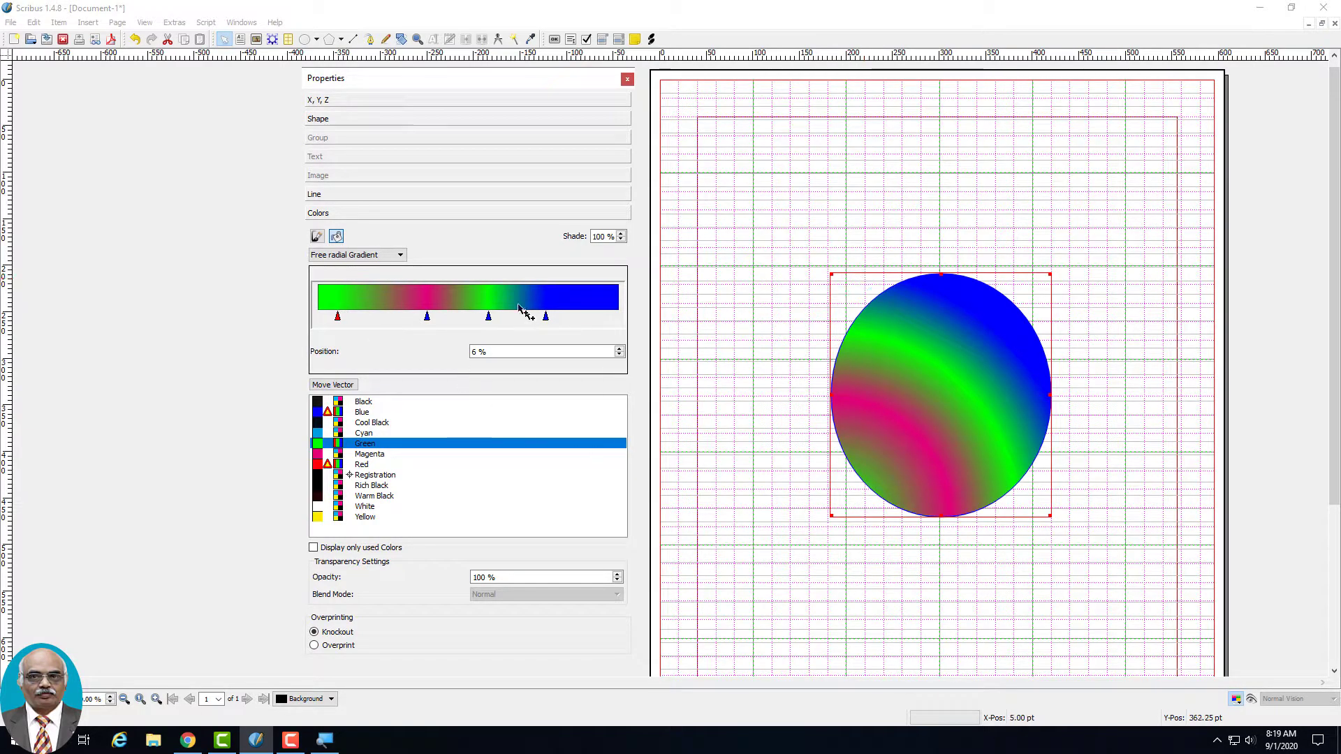
Recolor the first gradient stop White and shift it to about 30%, with the magenta stop at 44%
{"action": "left_click", "coordinate": [321, 508]}
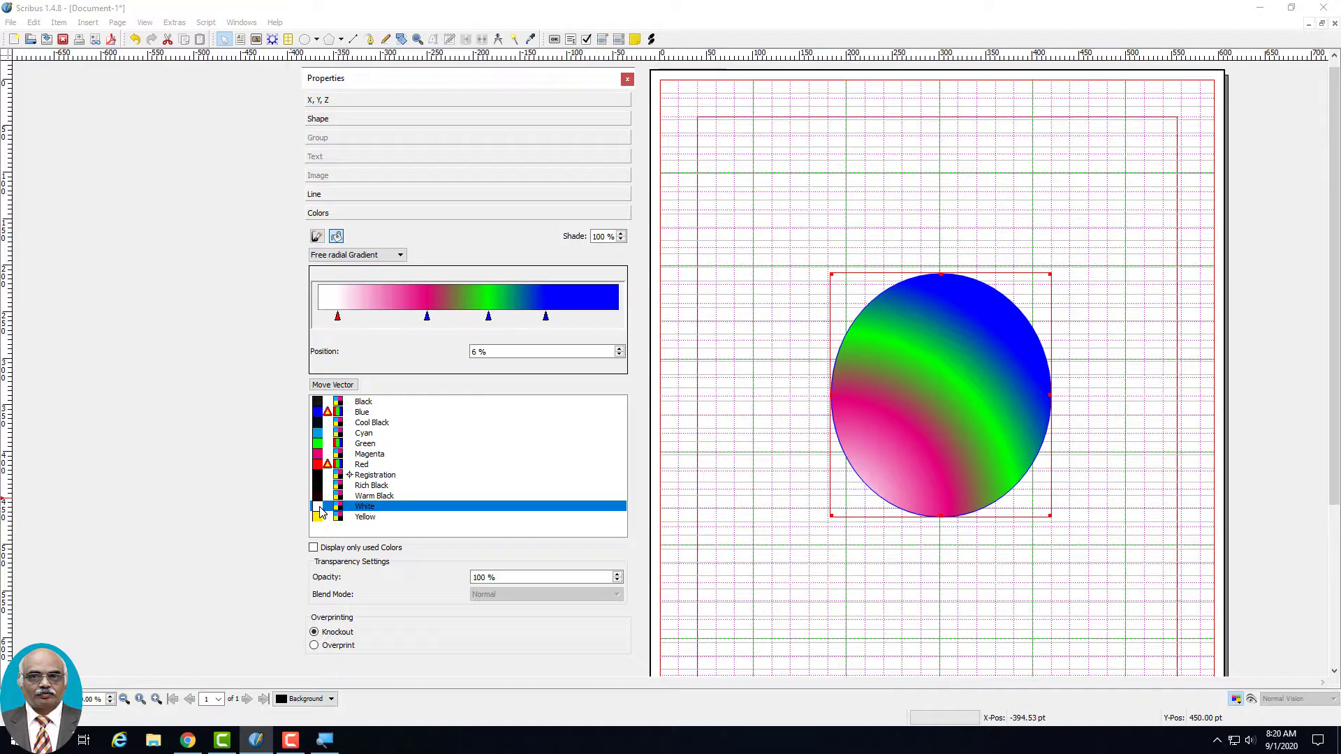
{"action": "left_click_drag", "start_coordinate": [338, 318], "coordinate": [449, 319]}
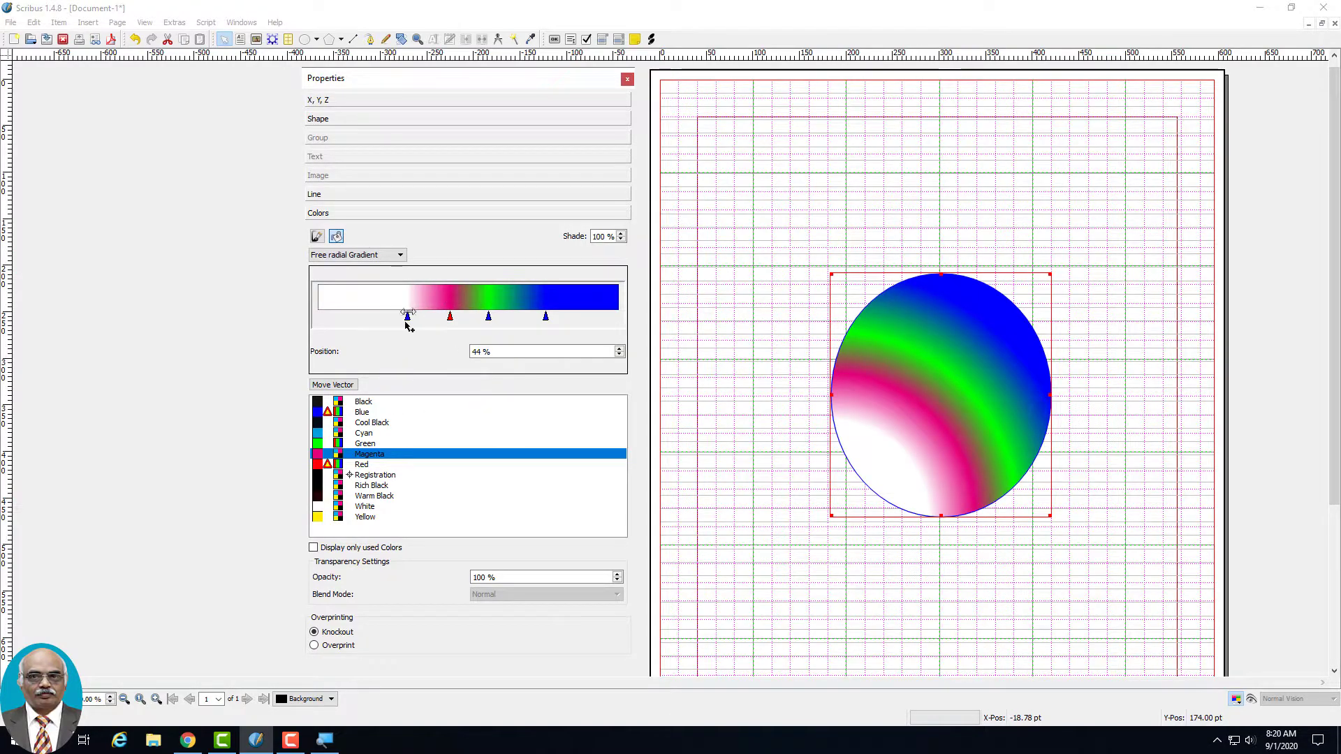
Reposition the radial gradient's stops: white at 11%, magenta at 26%, green at 44% and blue at 65%
{"action": "left_click_drag", "start_coordinate": [407, 316], "coordinate": [351, 315]}
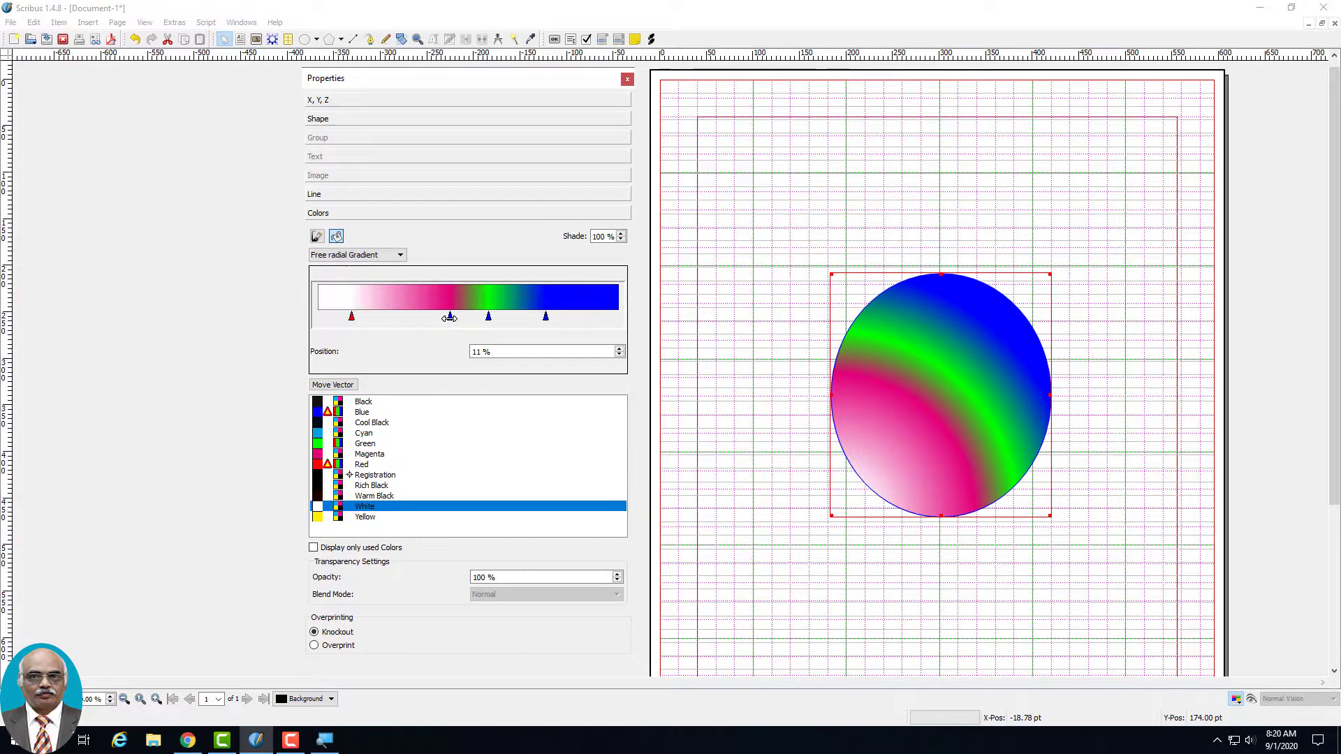
{"action": "left_click_drag", "start_coordinate": [449, 318], "coordinate": [396, 318]}
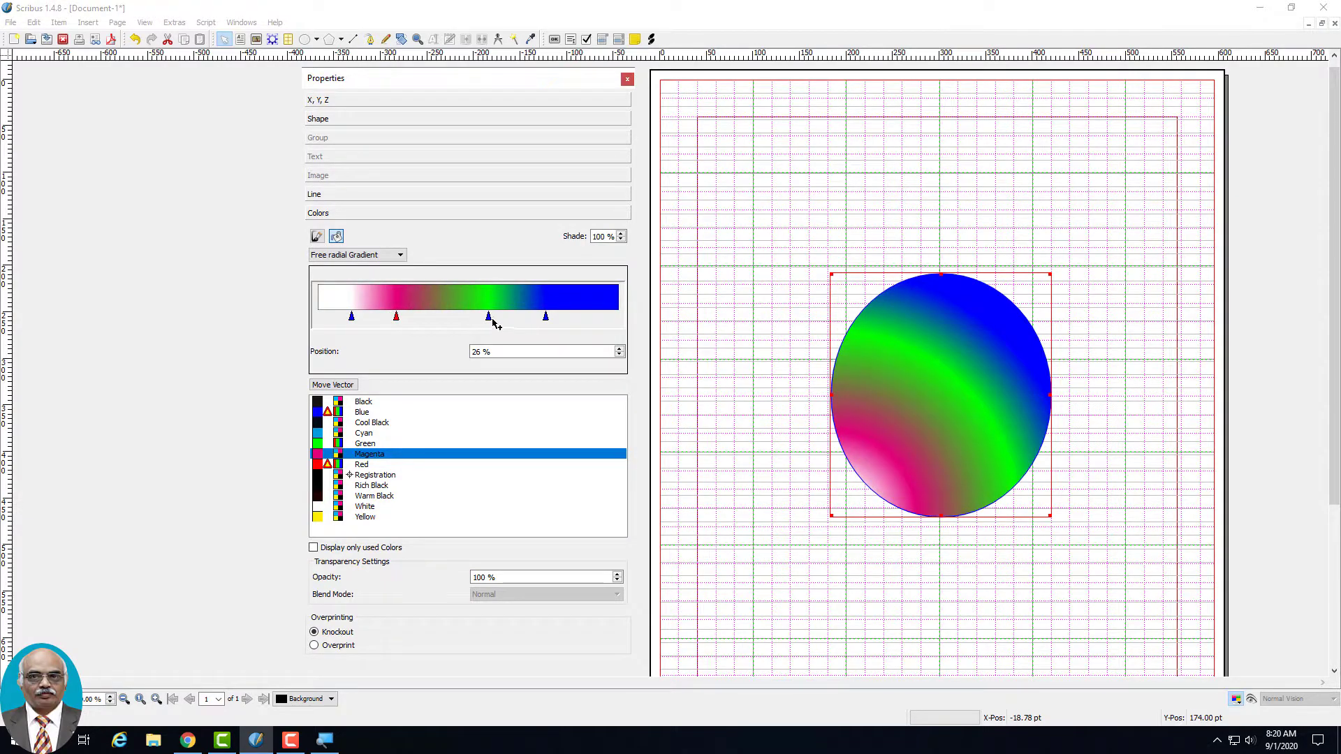
{"action": "left_click_drag", "start_coordinate": [488, 317], "coordinate": [450, 319]}
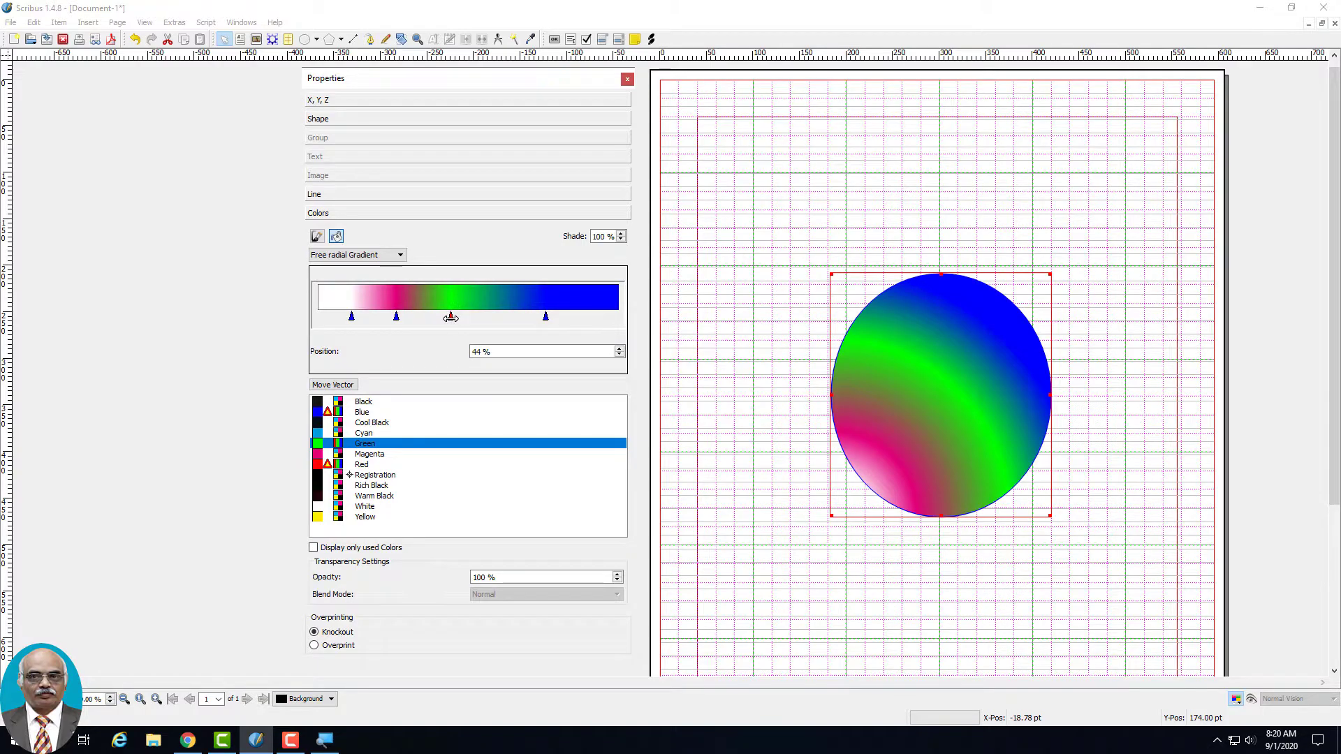
{"action": "left_click_drag", "start_coordinate": [545, 318], "coordinate": [513, 319]}
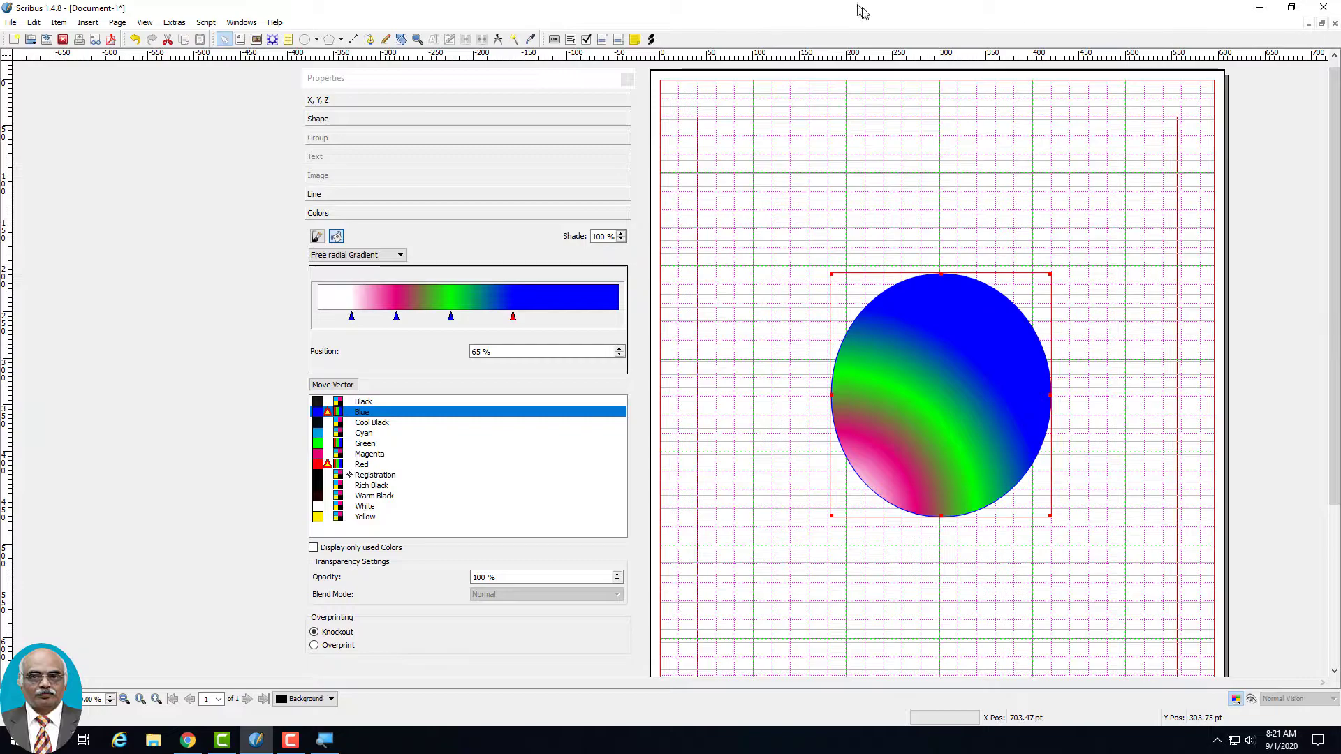
Close the object properties and delete the gradient-filled ellipse from the page
{"action": "left_click", "coordinate": [627, 78]}
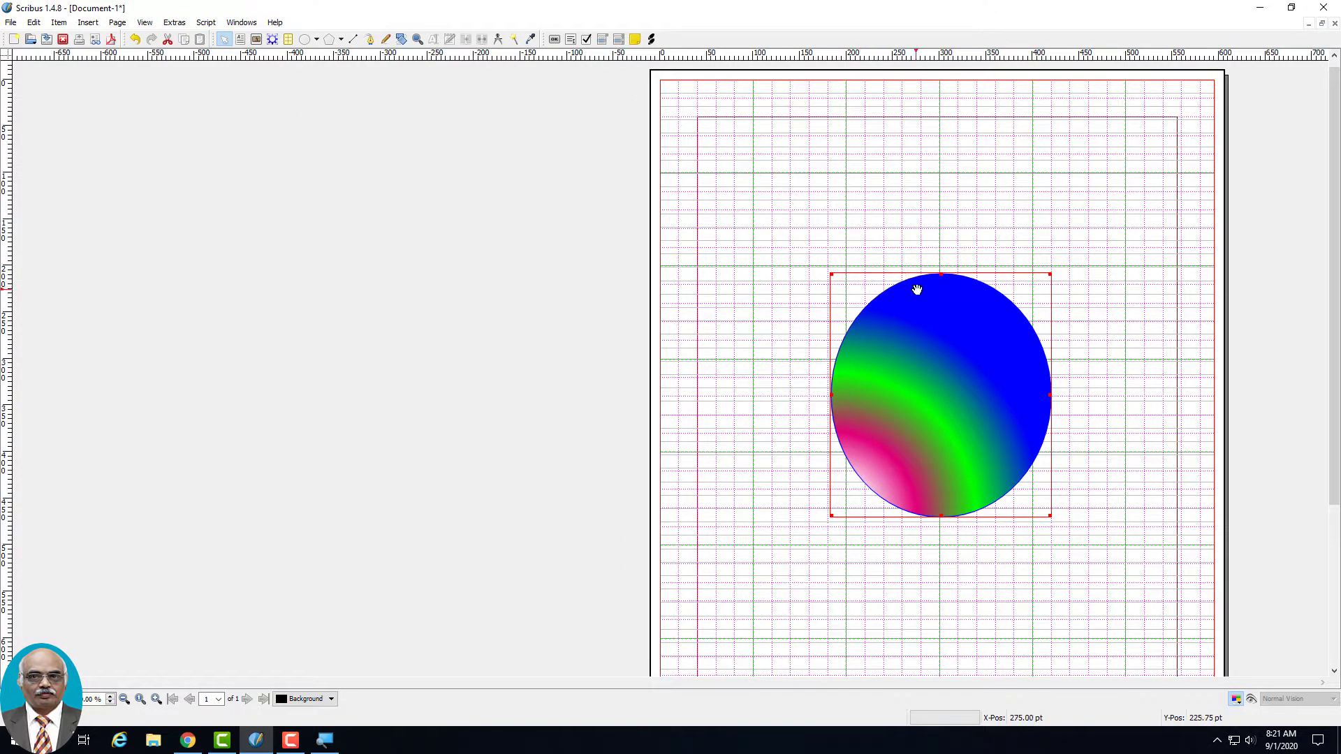
{"action": "key", "text": "Delete"}
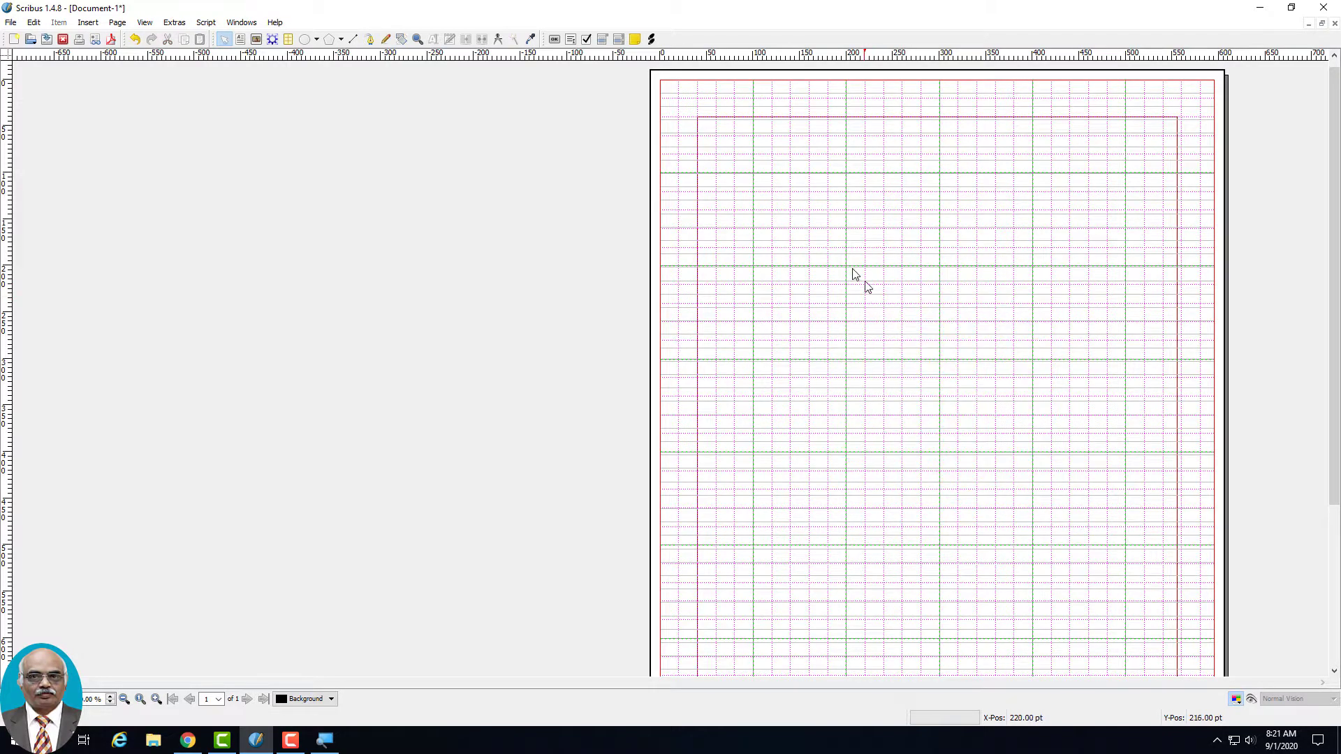
Draw a text frame about 394 by 221 pt in the page's upper half and enter "This is a sample text used inside a text frame"
{"action": "left_click", "coordinate": [240, 41]}
{"action": "left_click_drag", "start_coordinate": [760, 219], "coordinate": [1124, 421]}
{"action": "double_click", "coordinate": [792, 254]}
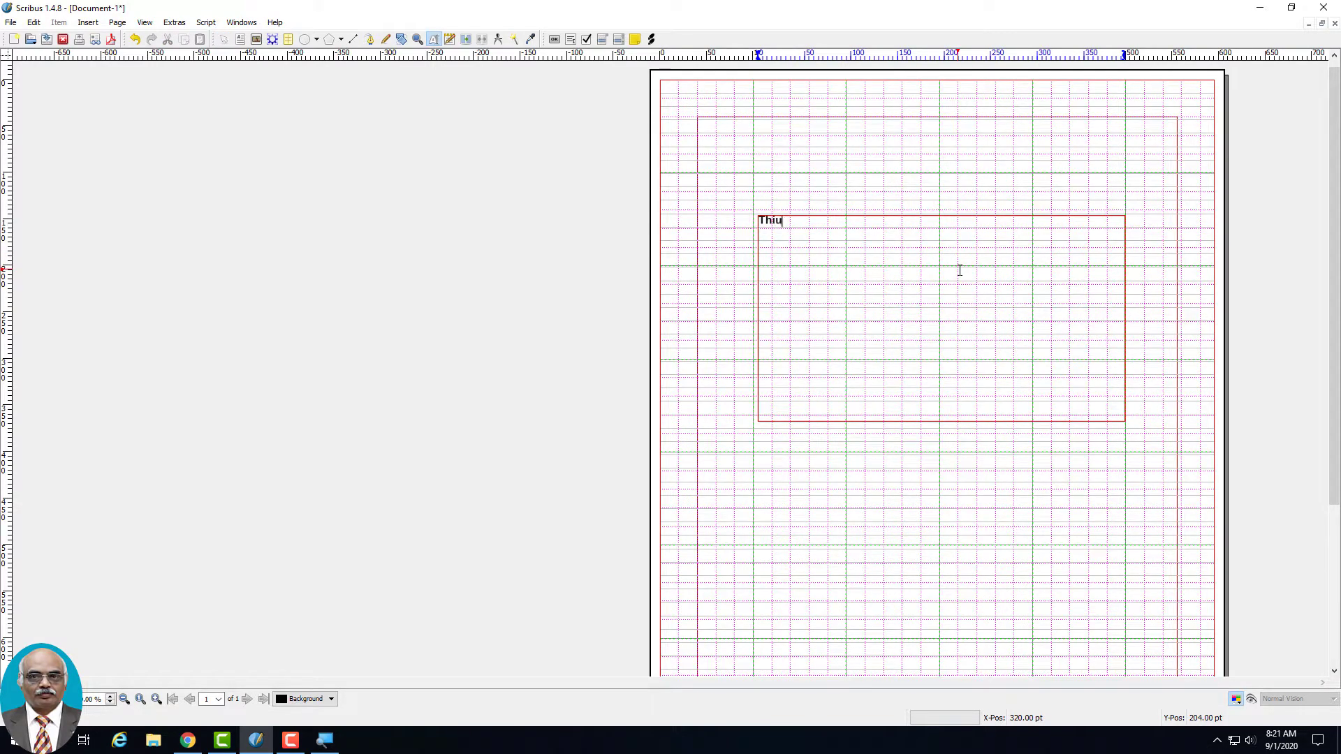
{"action": "type", "text": "This is a sample text used i"}
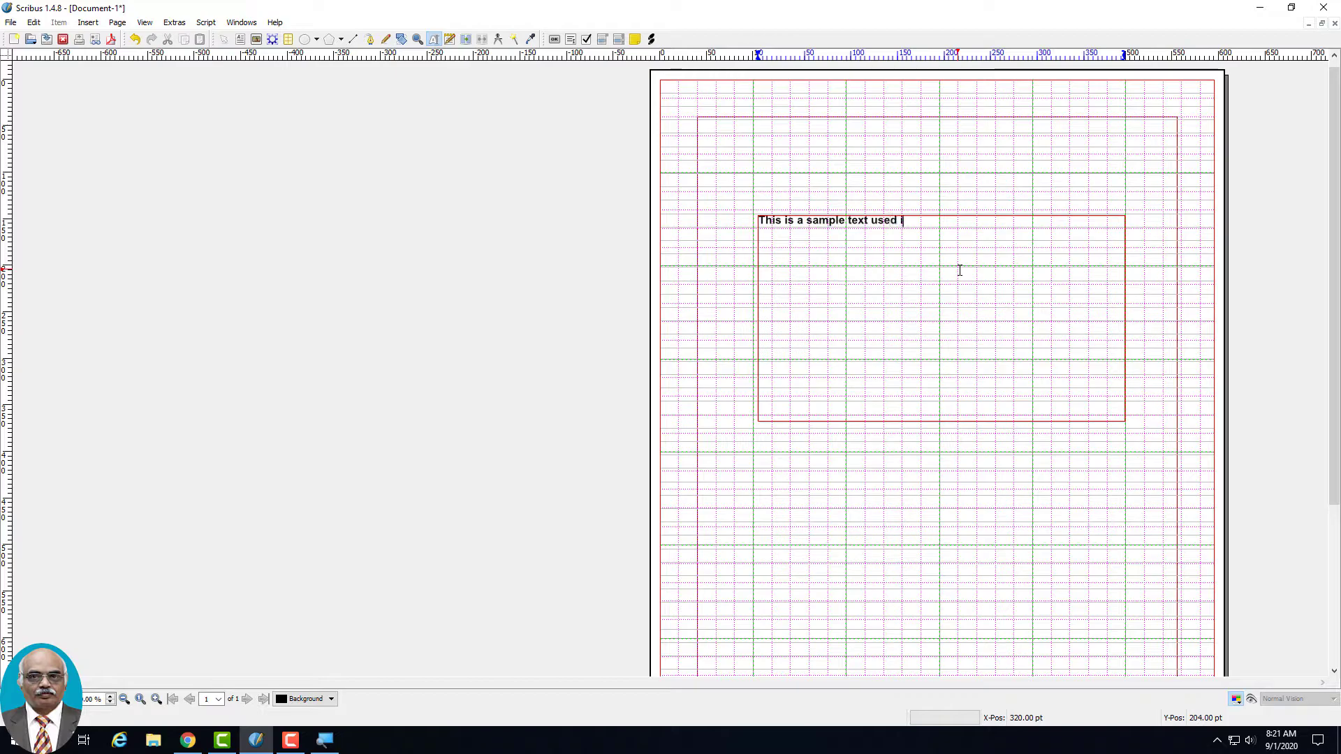
{"action": "type", "text": "nside a text frame"}
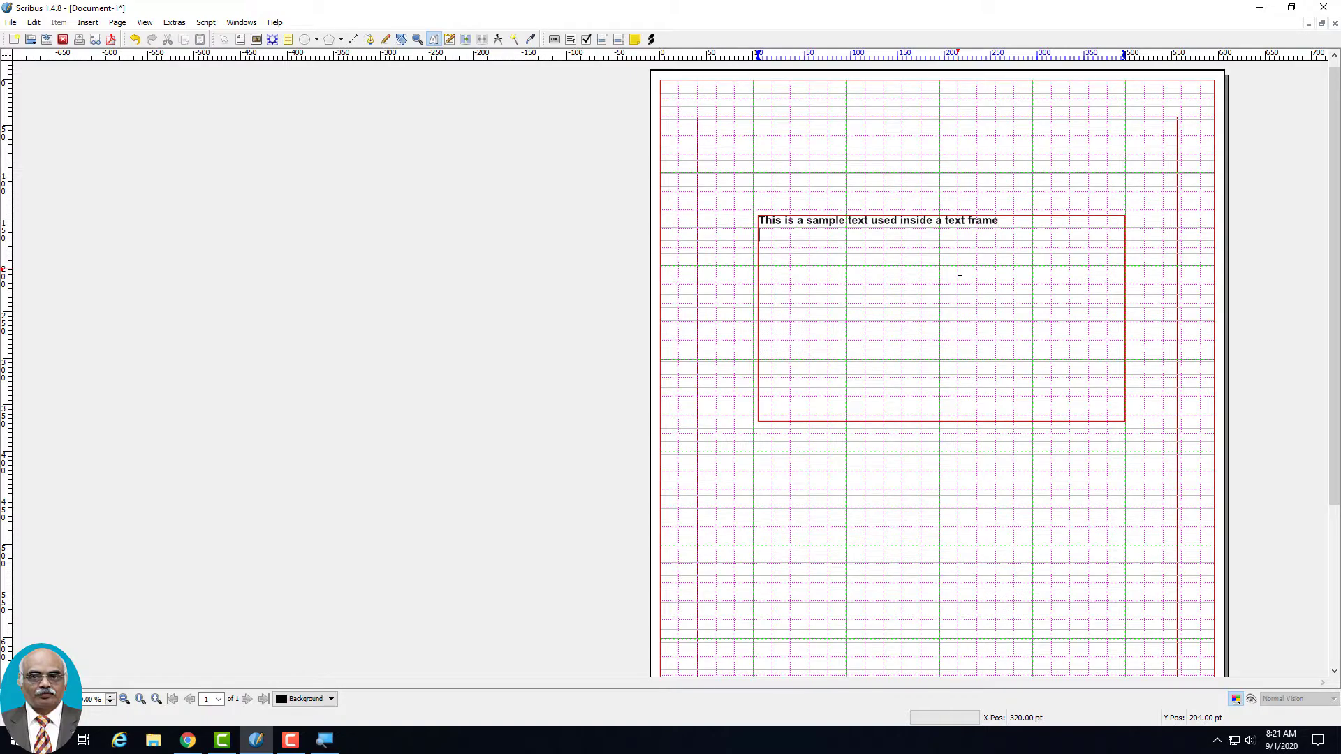
Copy the sample sentence and paste it four times below itself in the text frame
{"action": "left_click_drag", "start_coordinate": [1017, 221], "coordinate": [919, 220]}
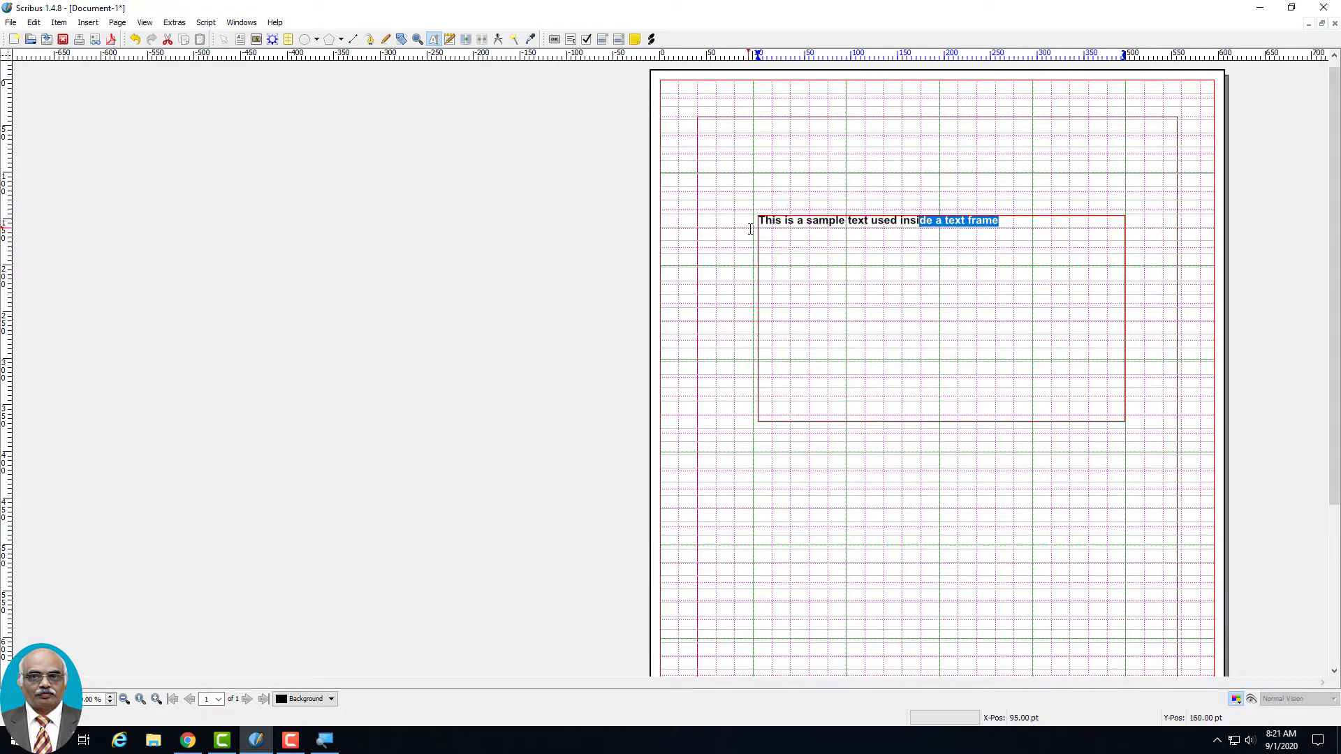
{"action": "left_click_drag", "start_coordinate": [750, 229], "coordinate": [767, 219]}
{"action": "right_click", "coordinate": [771, 228]}
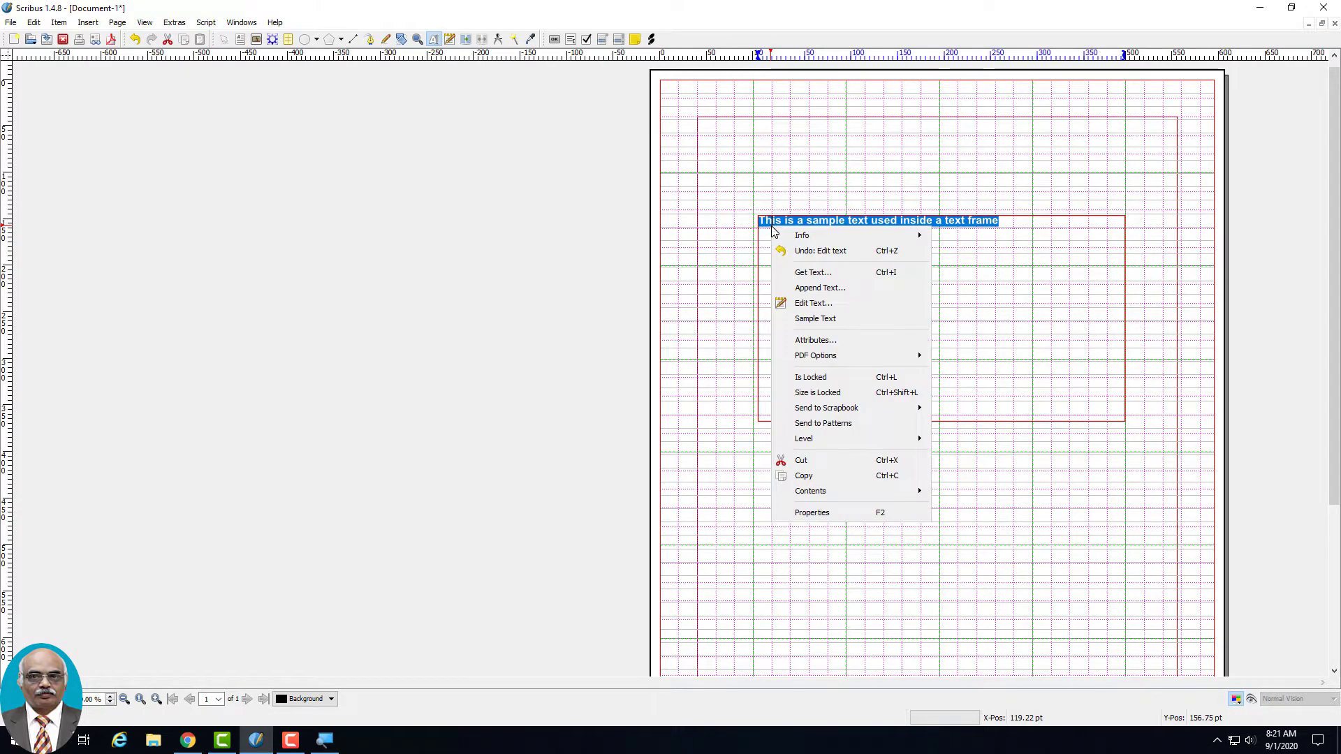
{"action": "left_click", "coordinate": [817, 477]}
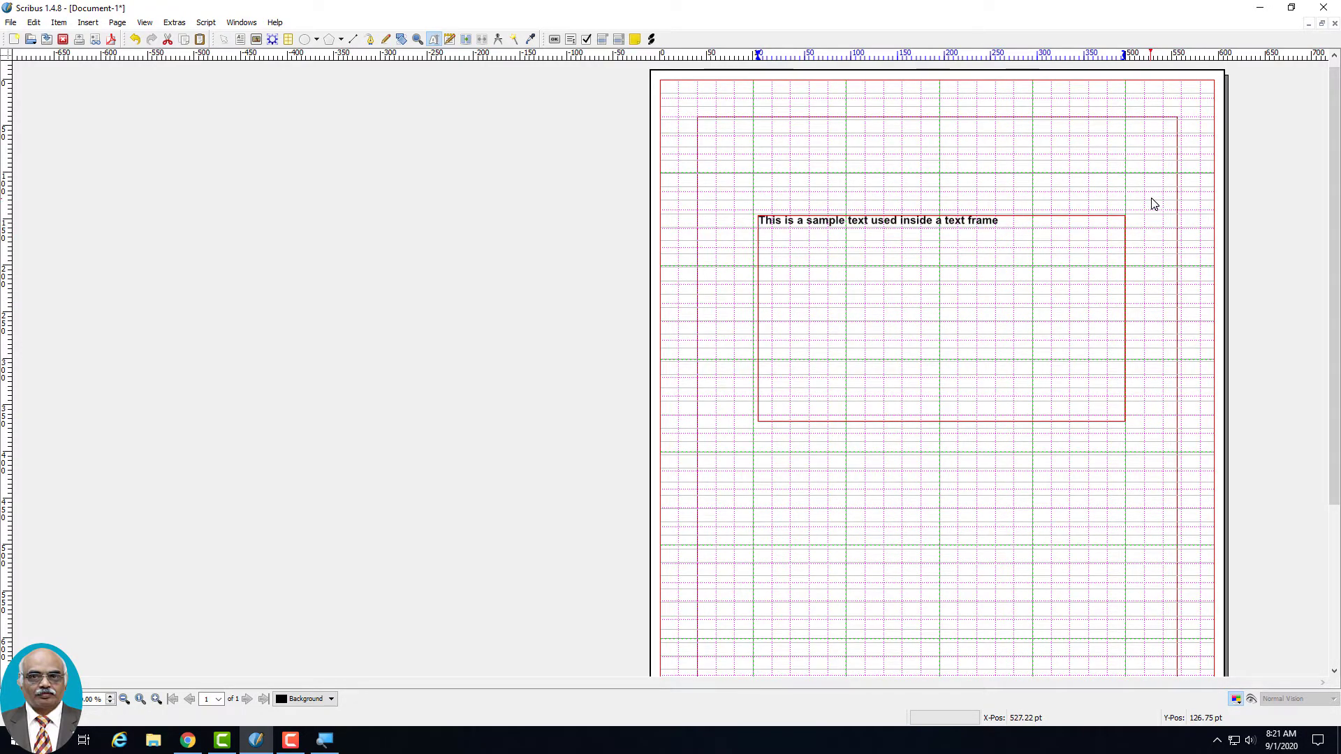
{"action": "key", "text": "ctrl+v"}
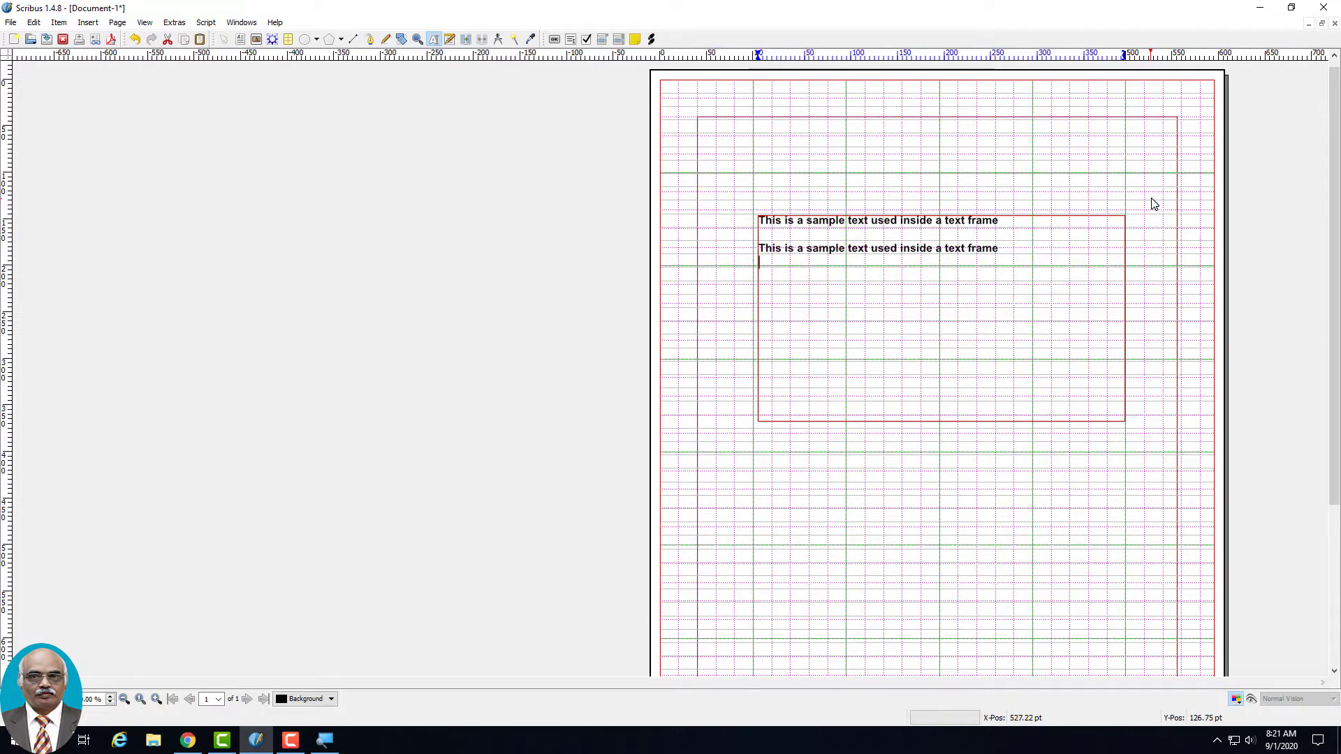
{"action": "key", "text": "ctrl+v"}
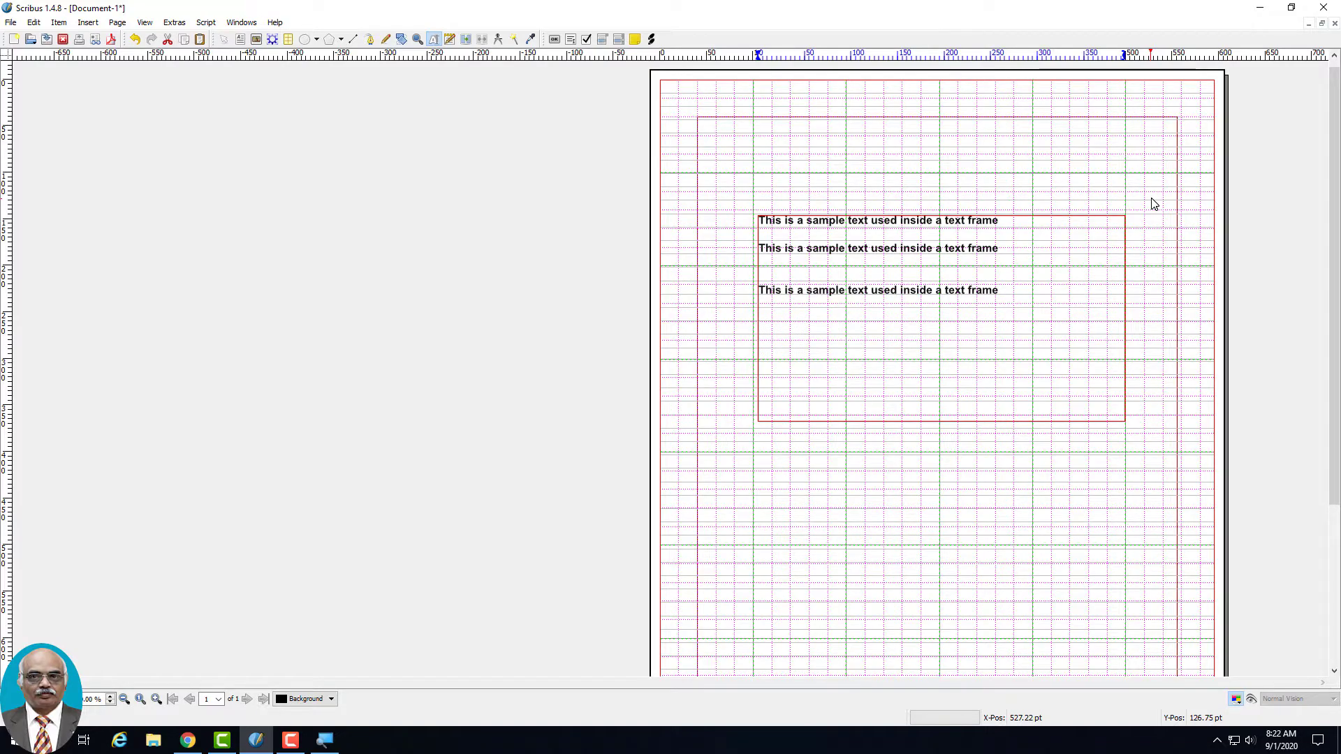
{"action": "key", "text": "ctrl+v"}
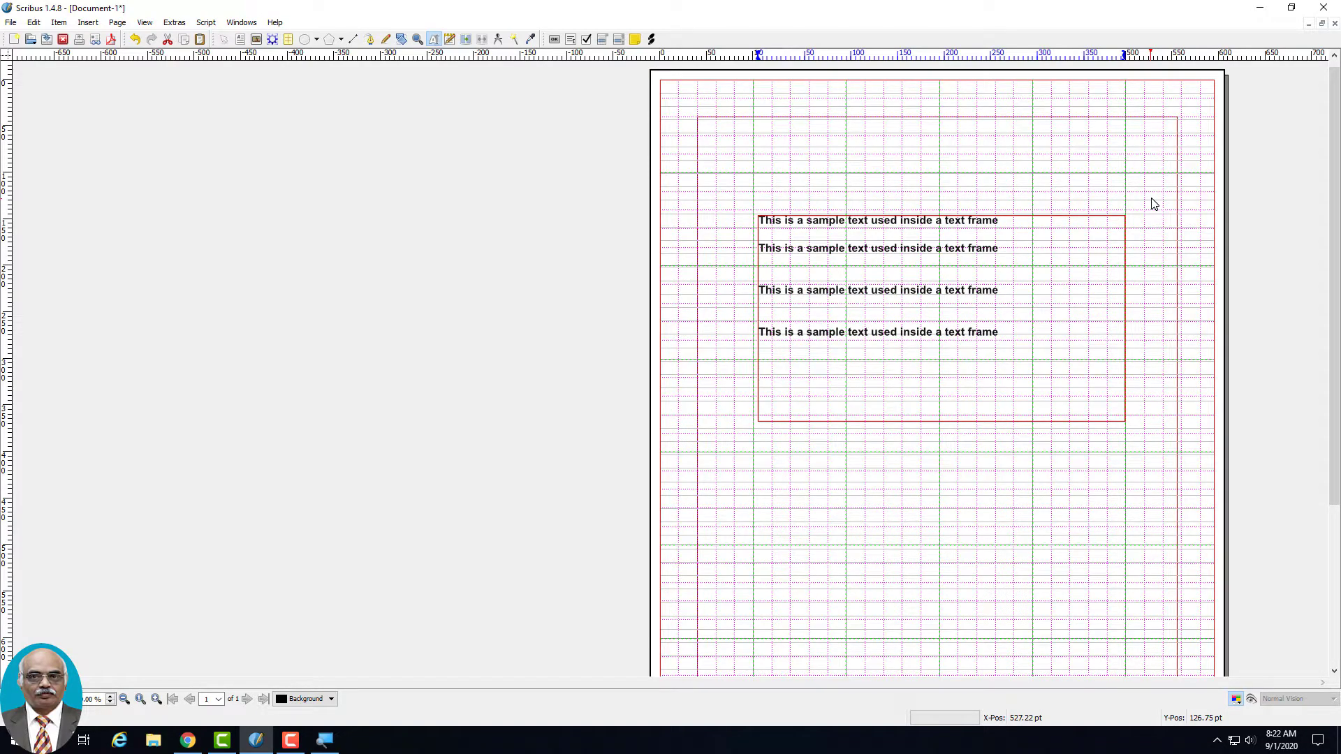
{"action": "key", "text": "ctrl+v"}
{"action": "left_click", "coordinate": [1043, 169]}
Set the text frame's line color to Cyan in its object properties
{"action": "left_click", "coordinate": [964, 272]}
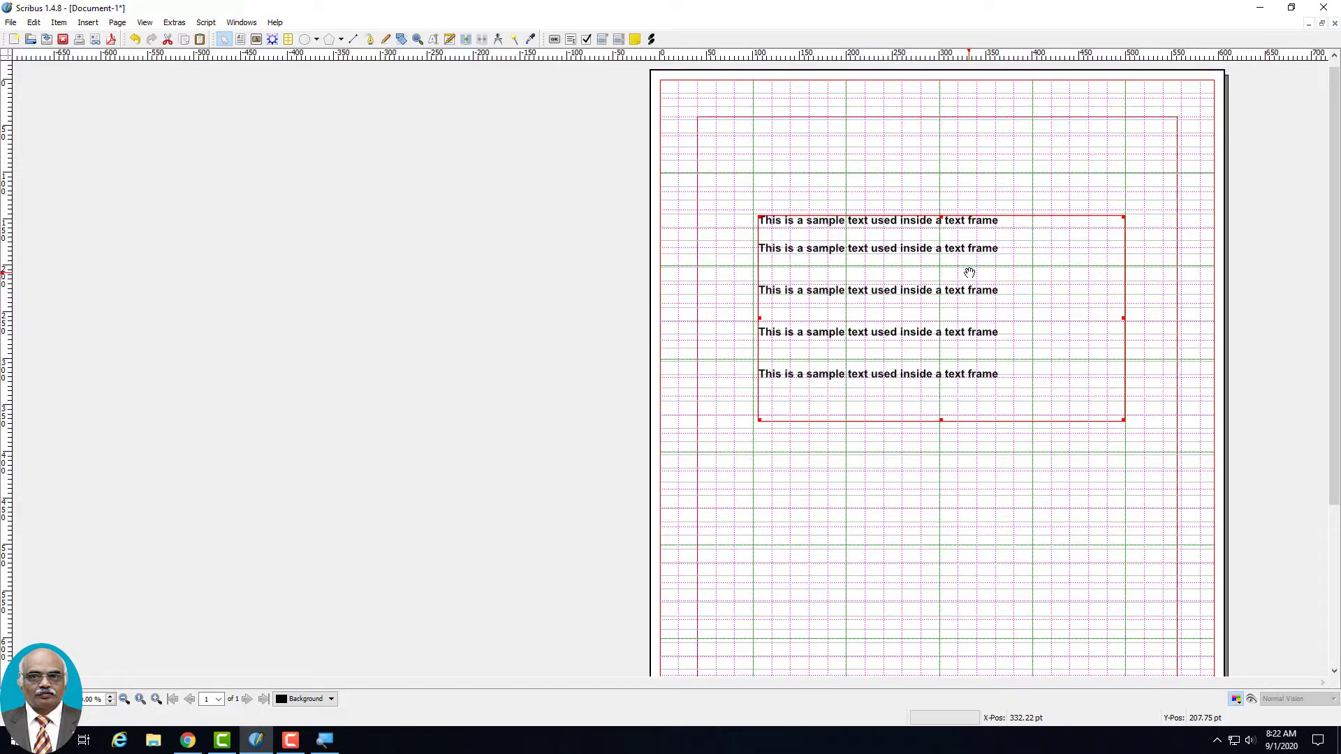
{"action": "right_click", "coordinate": [978, 268]}
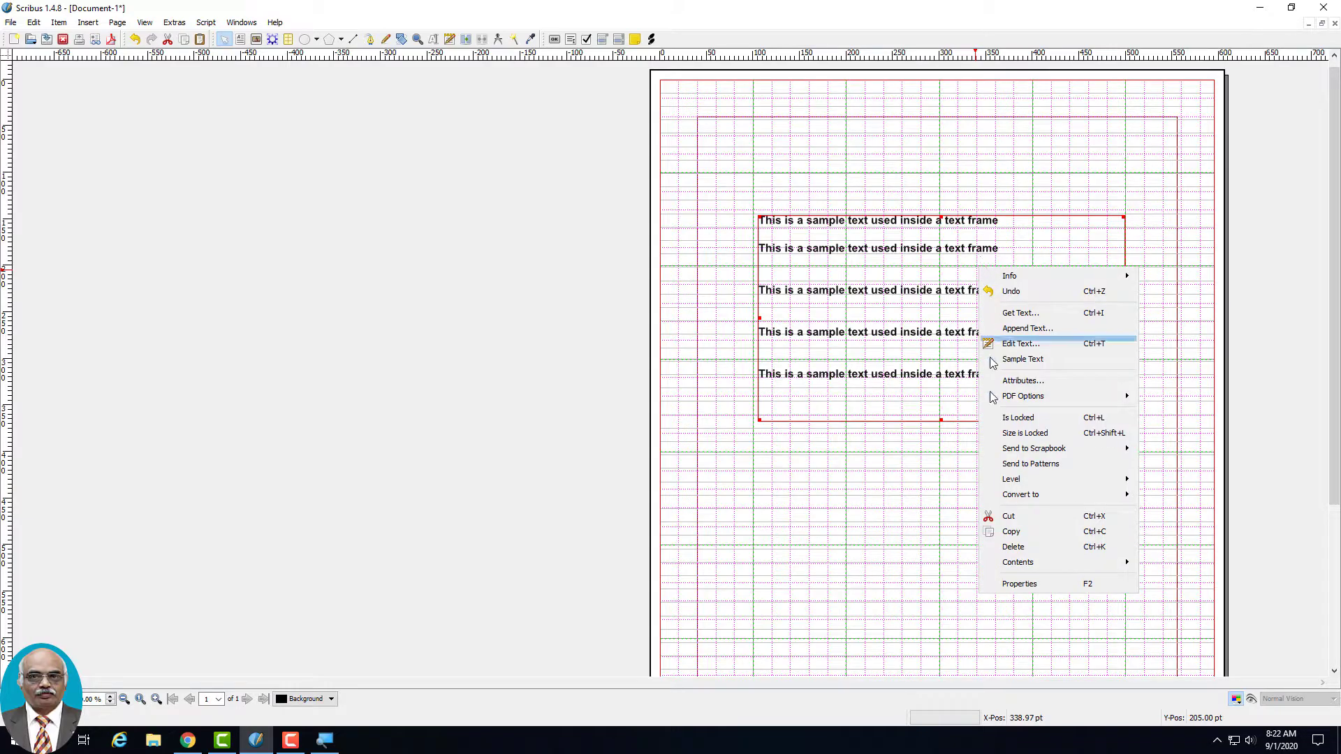
{"action": "left_click", "coordinate": [1012, 585]}
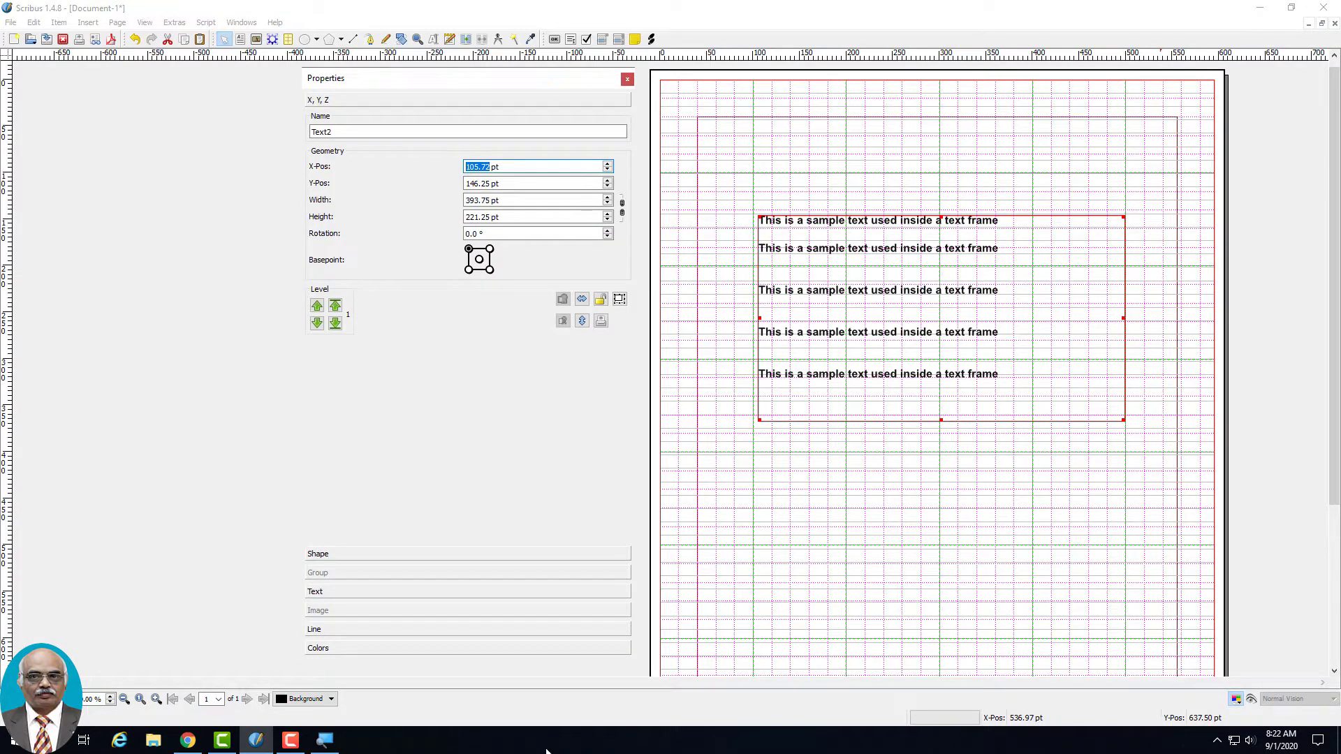
{"action": "left_click", "coordinate": [290, 740]}
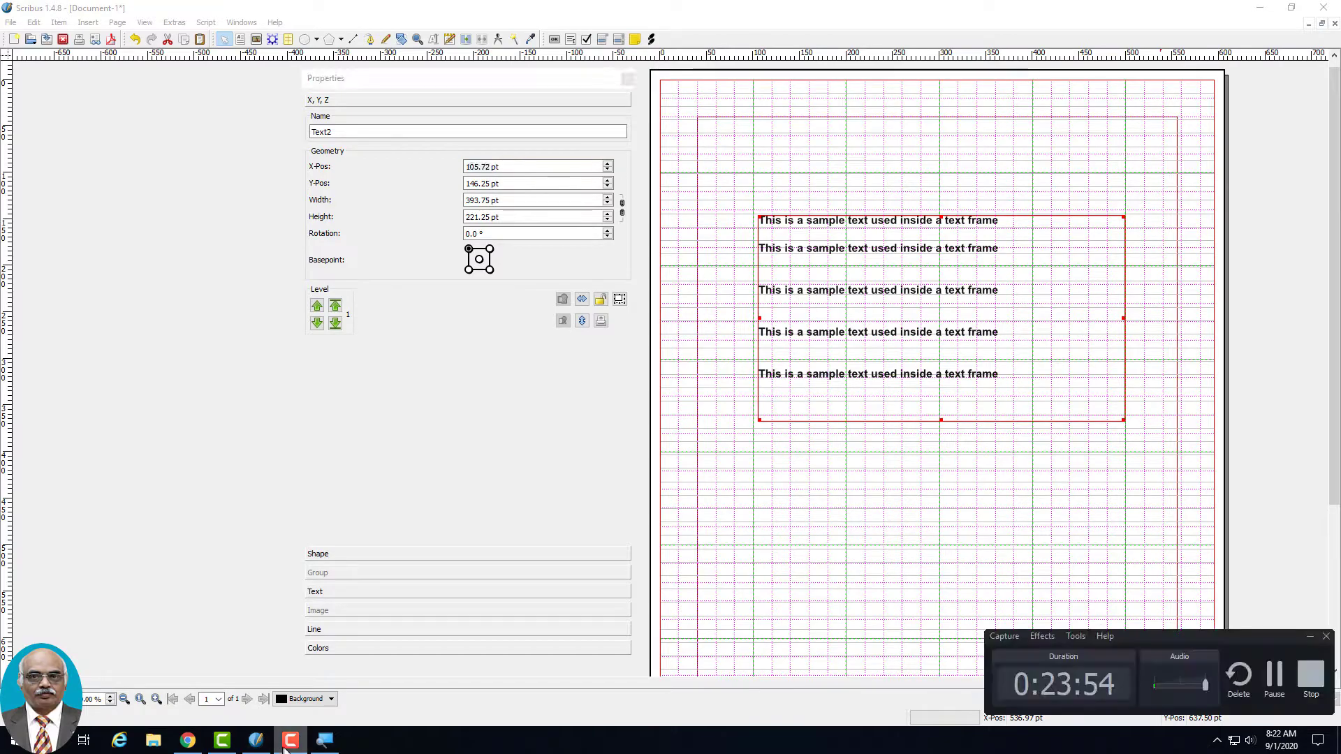
{"action": "left_click", "coordinate": [1310, 636]}
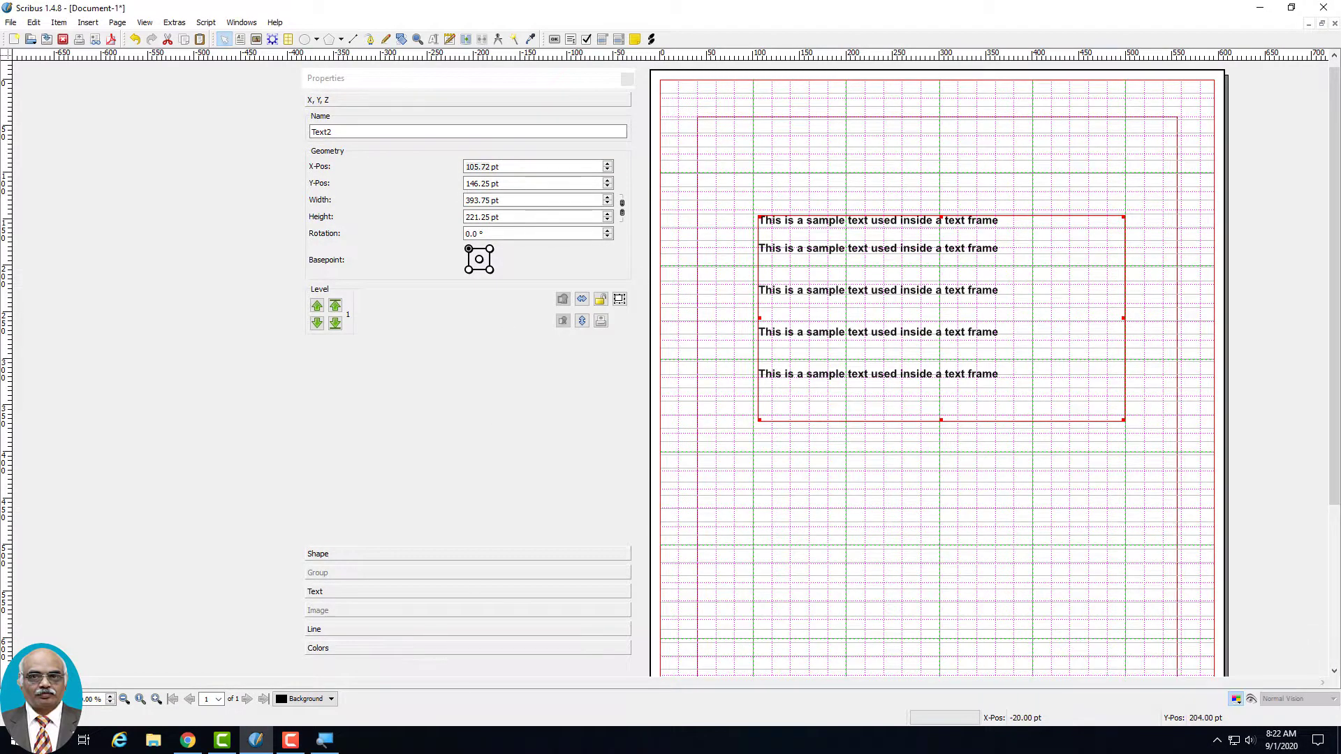
{"action": "left_click", "coordinate": [316, 591]}
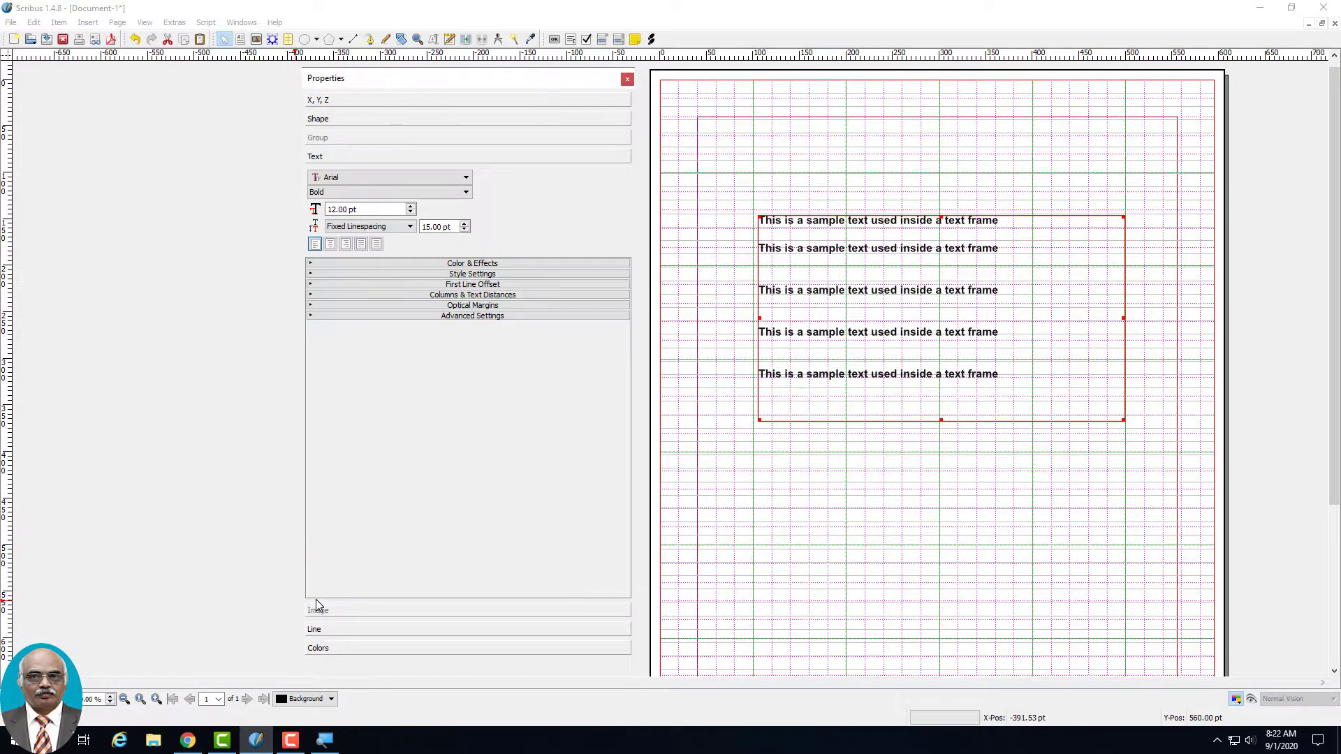
{"action": "left_click", "coordinate": [317, 648]}
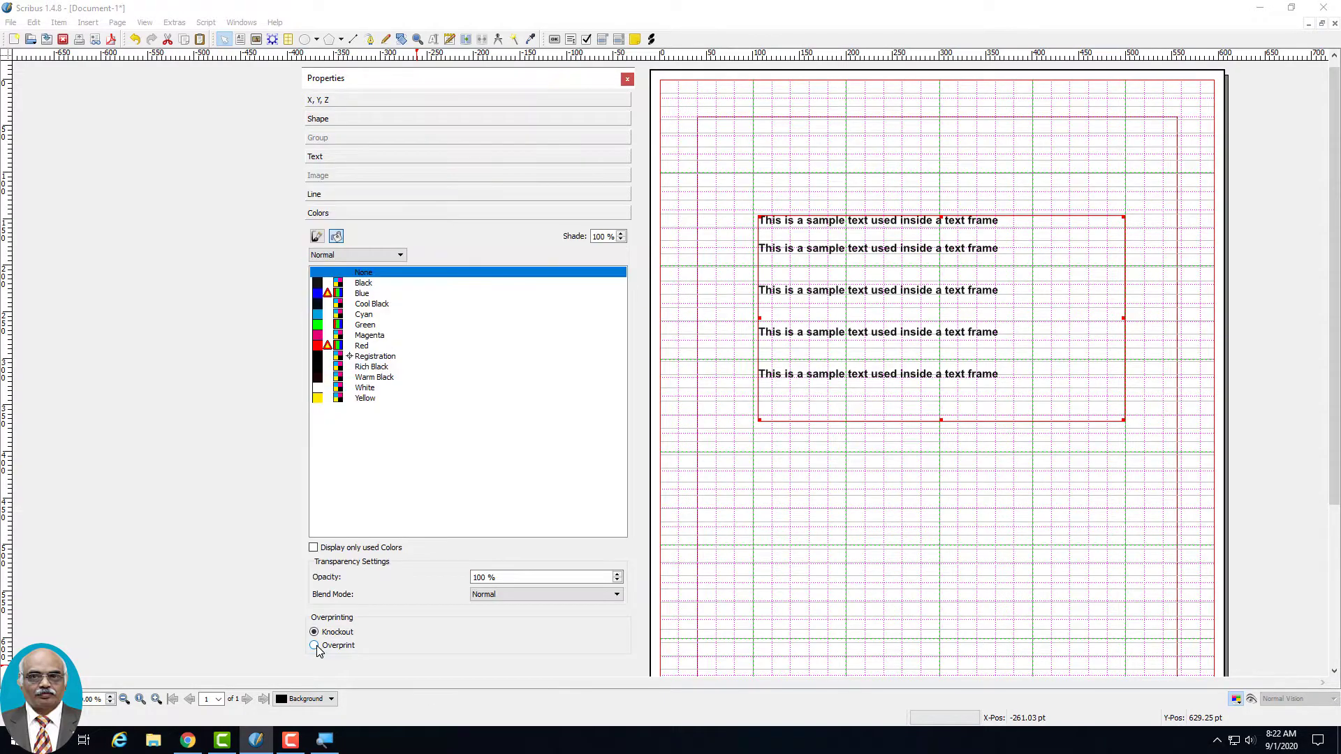
{"action": "left_click", "coordinate": [316, 236]}
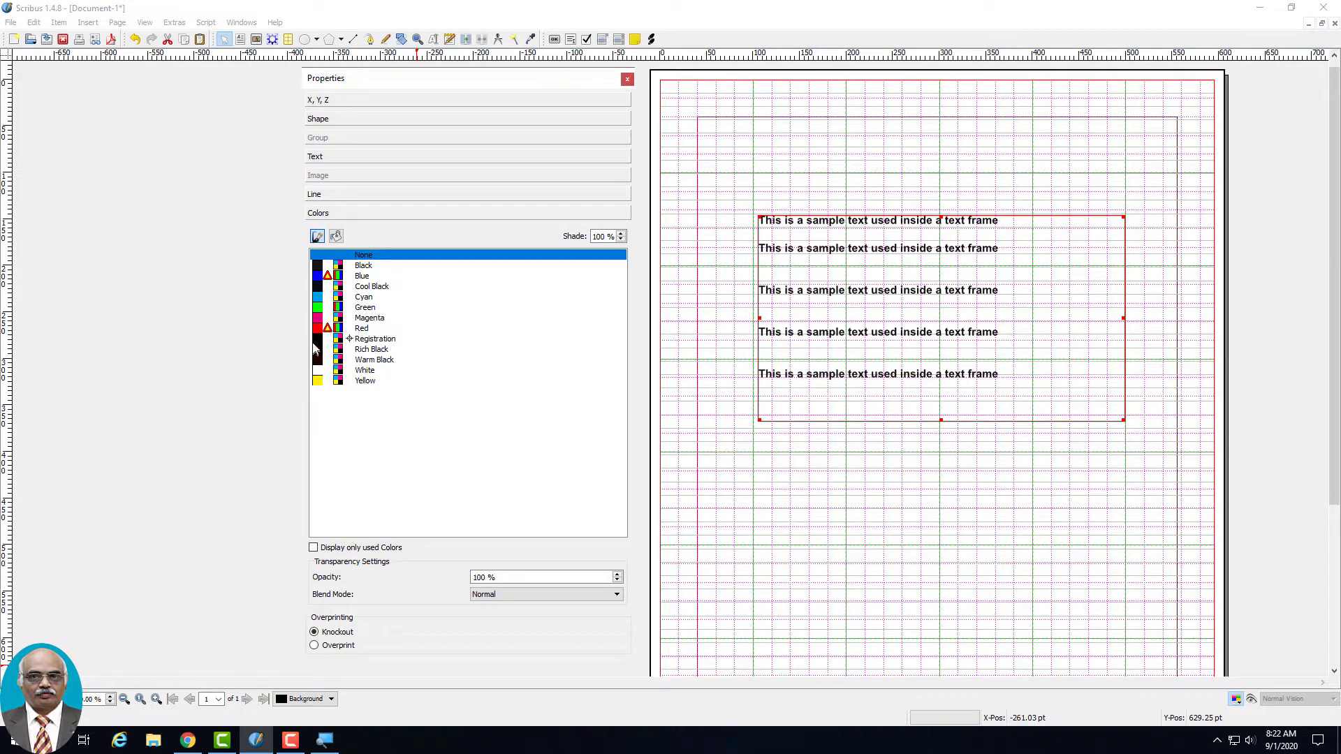
{"action": "left_click", "coordinate": [318, 300]}
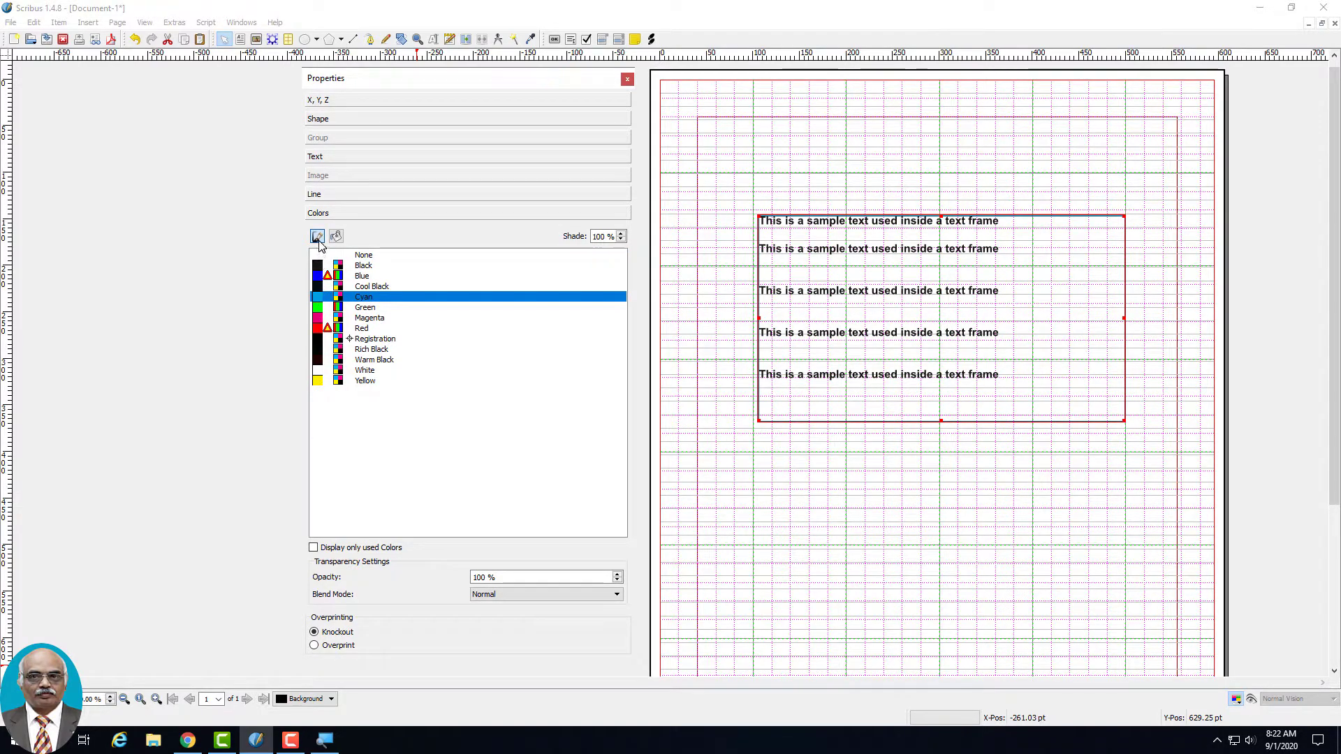
Try to color the frame's first line of text Green using the object's line color
{"action": "double_click", "coordinate": [865, 236]}
{"action": "left_click_drag", "start_coordinate": [1000, 221], "coordinate": [718, 221]}
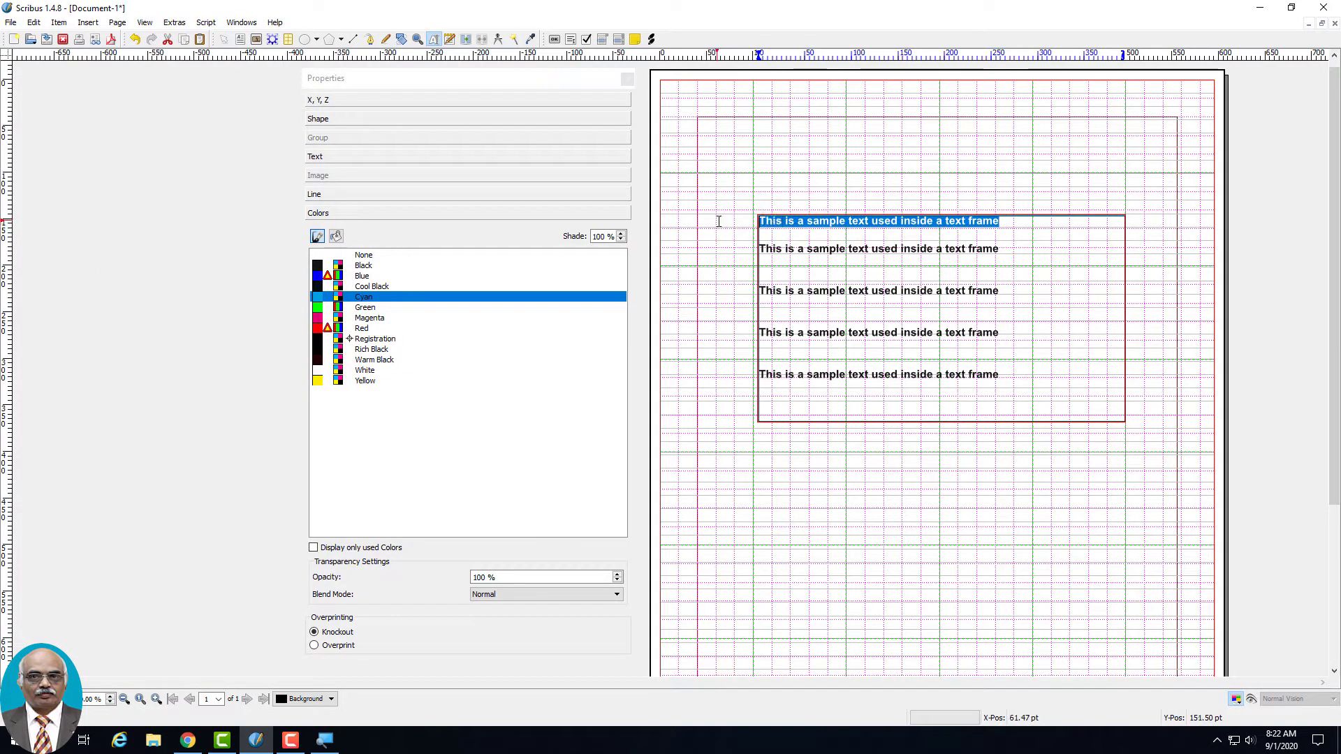
{"action": "left_click", "coordinate": [321, 307]}
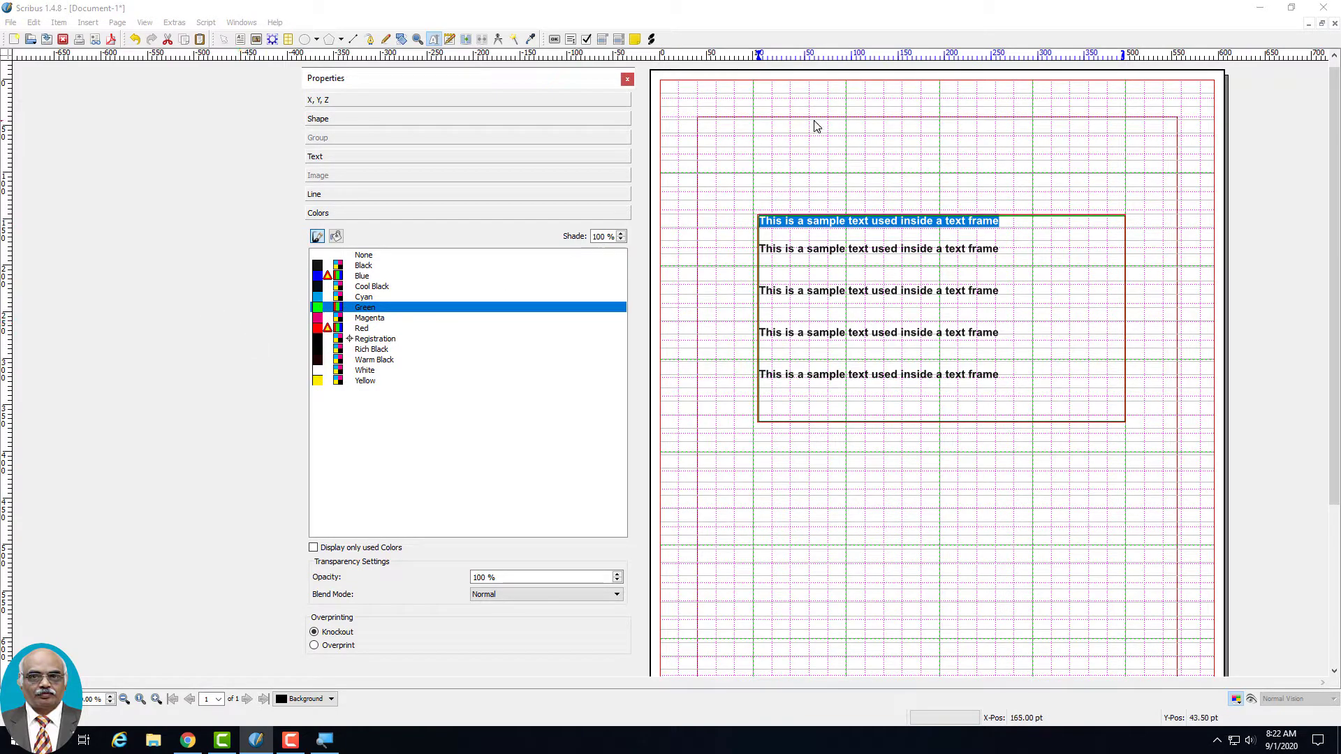
{"action": "left_click", "coordinate": [800, 180]}
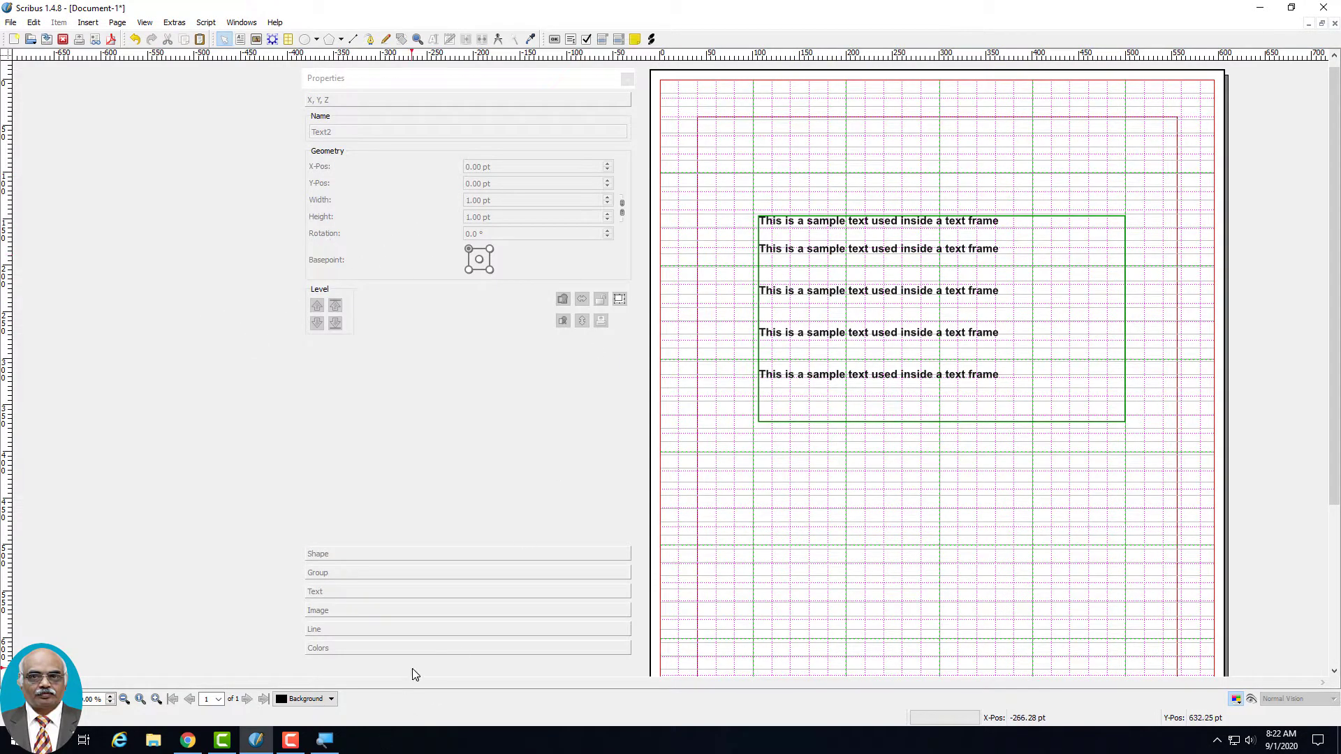
Try to recolor all five lines of text using the object's line color, first with Blue and finally with Cyan
{"action": "left_click", "coordinate": [1051, 295]}
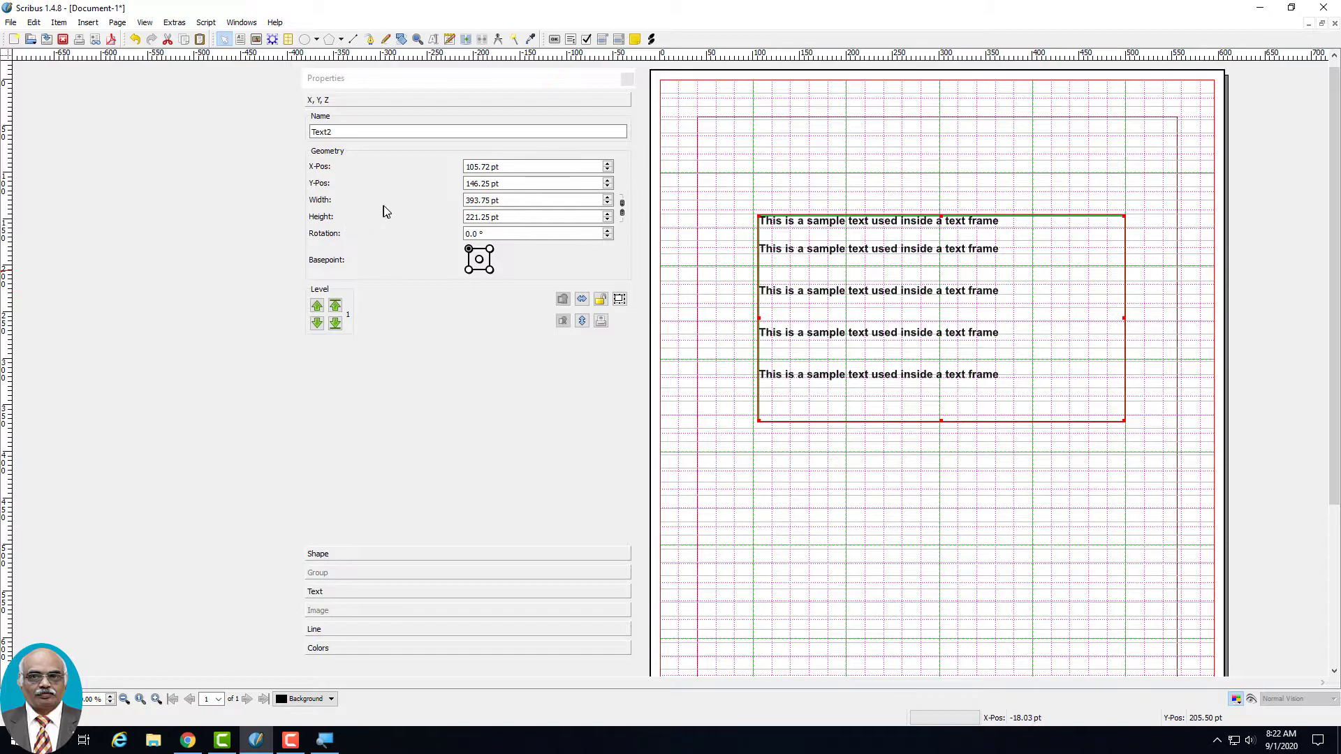
{"action": "left_click", "coordinate": [334, 650]}
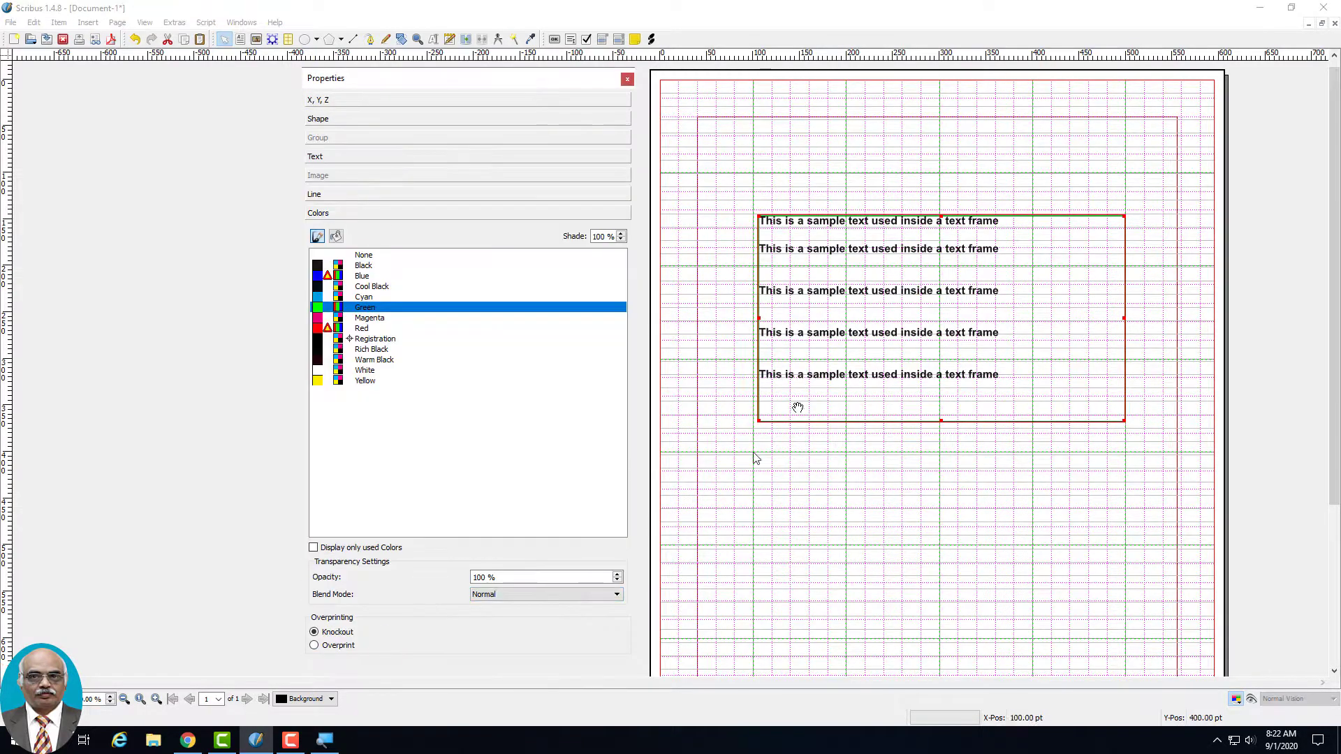
{"action": "double_click", "coordinate": [760, 222]}
{"action": "left_click_drag", "start_coordinate": [775, 236], "coordinate": [1037, 390]}
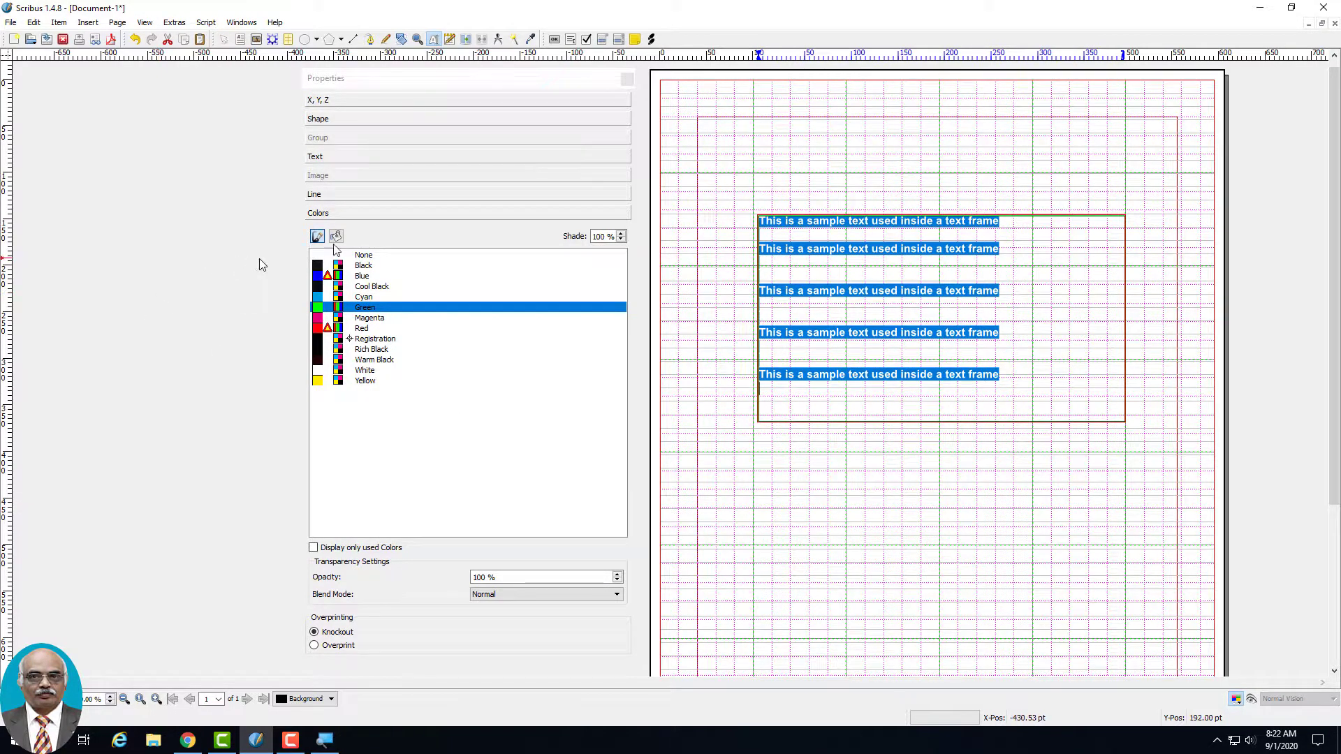
{"action": "left_click", "coordinate": [318, 276]}
{"action": "left_click", "coordinate": [318, 276]}
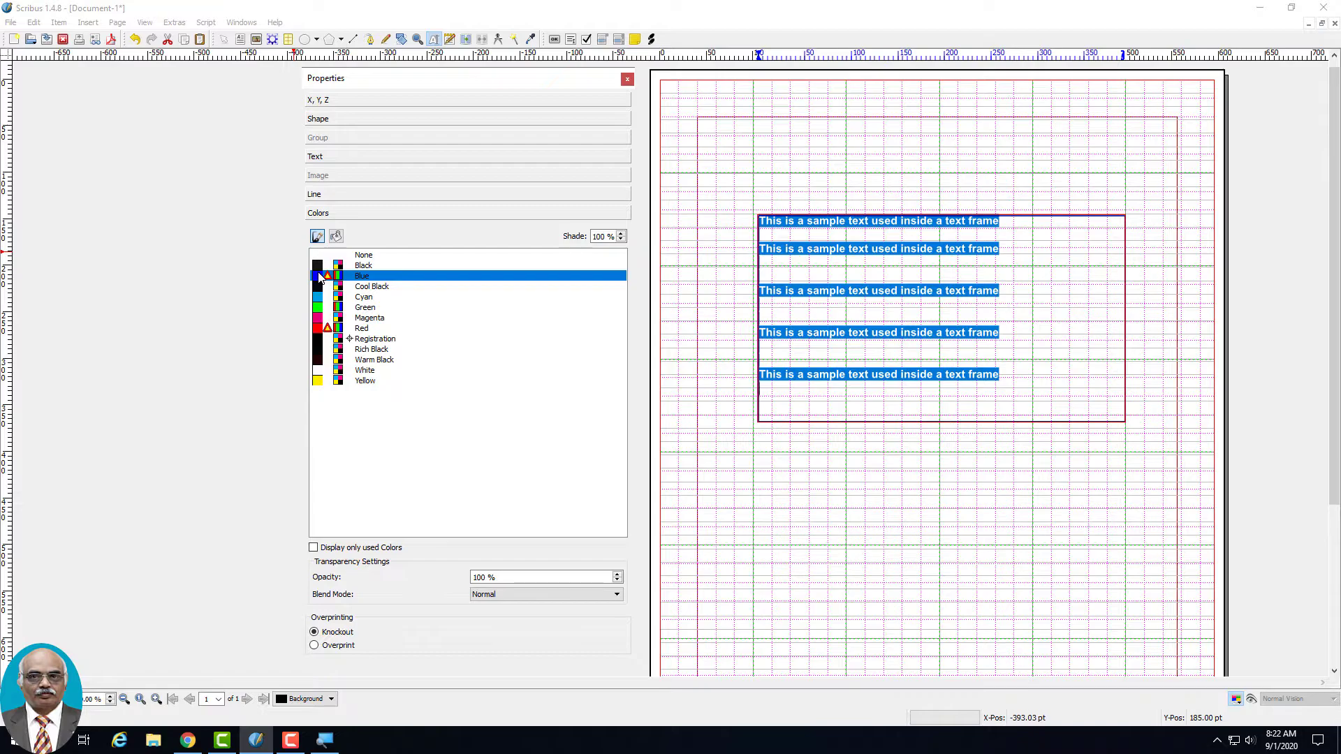
{"action": "left_click", "coordinate": [317, 299]}
{"action": "left_click", "coordinate": [777, 180]}
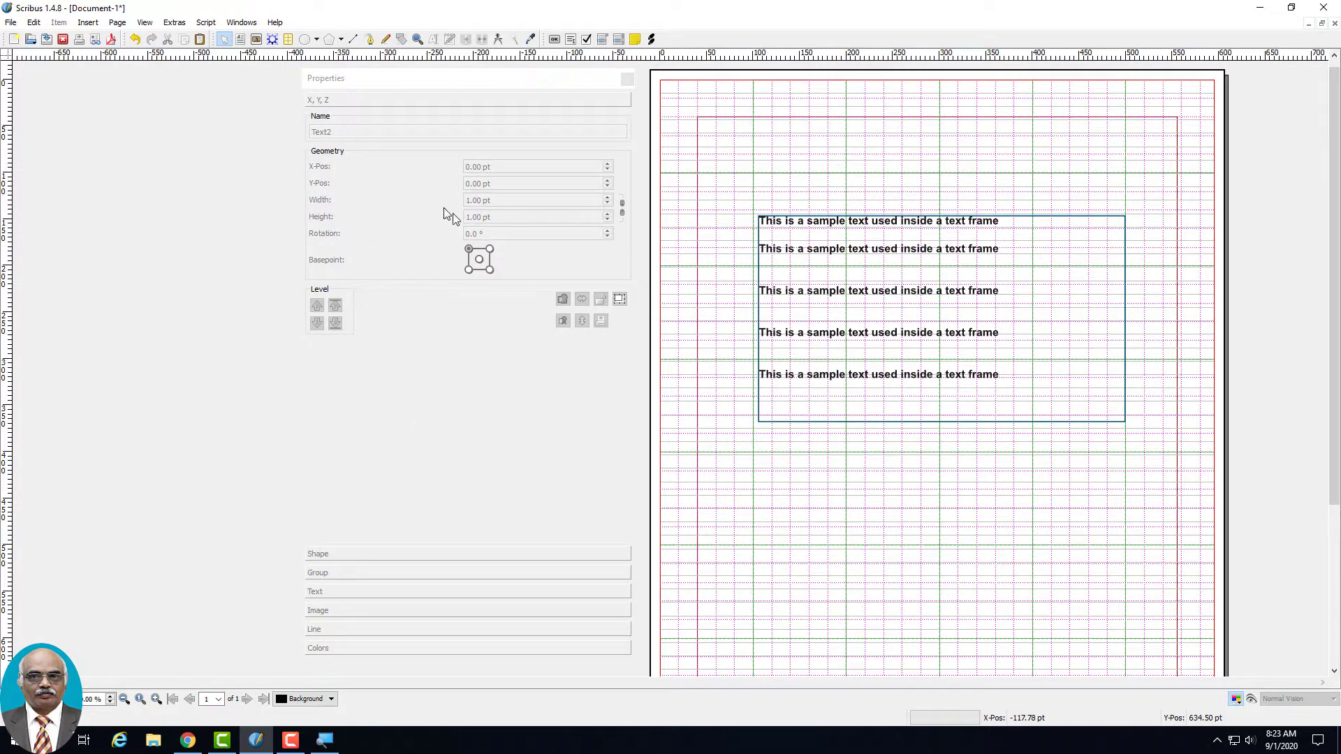
Examine the Color & Effects text settings with all five lines selected, and close the object properties
{"action": "left_click", "coordinate": [358, 599]}
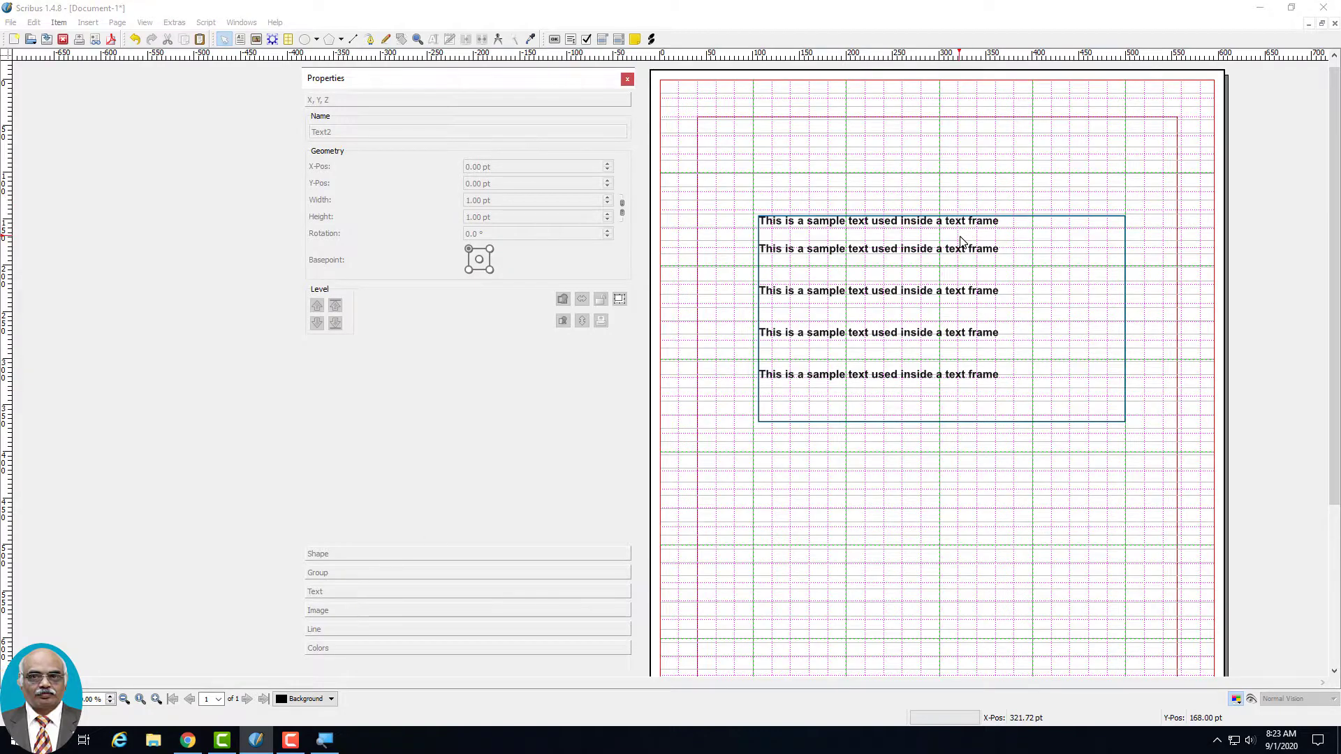
{"action": "left_click", "coordinate": [960, 241]}
{"action": "left_click", "coordinate": [375, 593]}
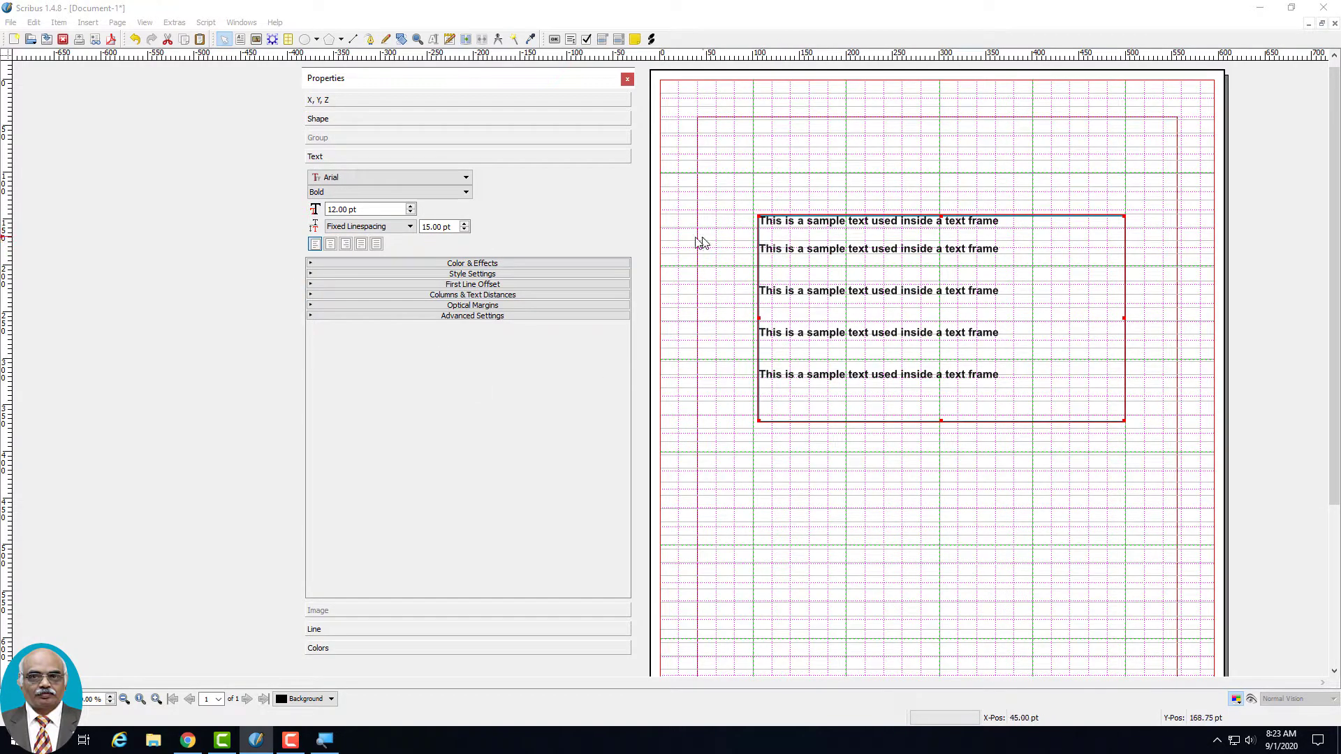
{"action": "left_click", "coordinate": [489, 264]}
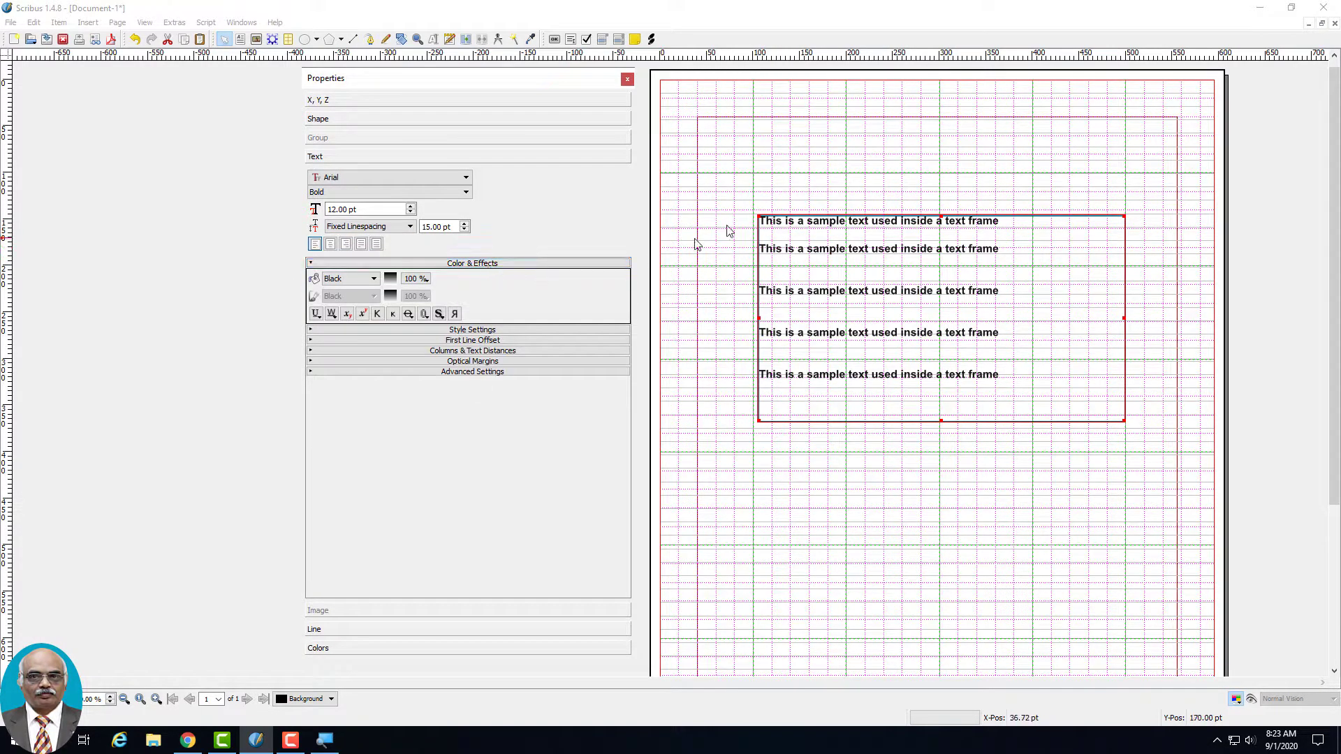
{"action": "double_click", "coordinate": [762, 222]}
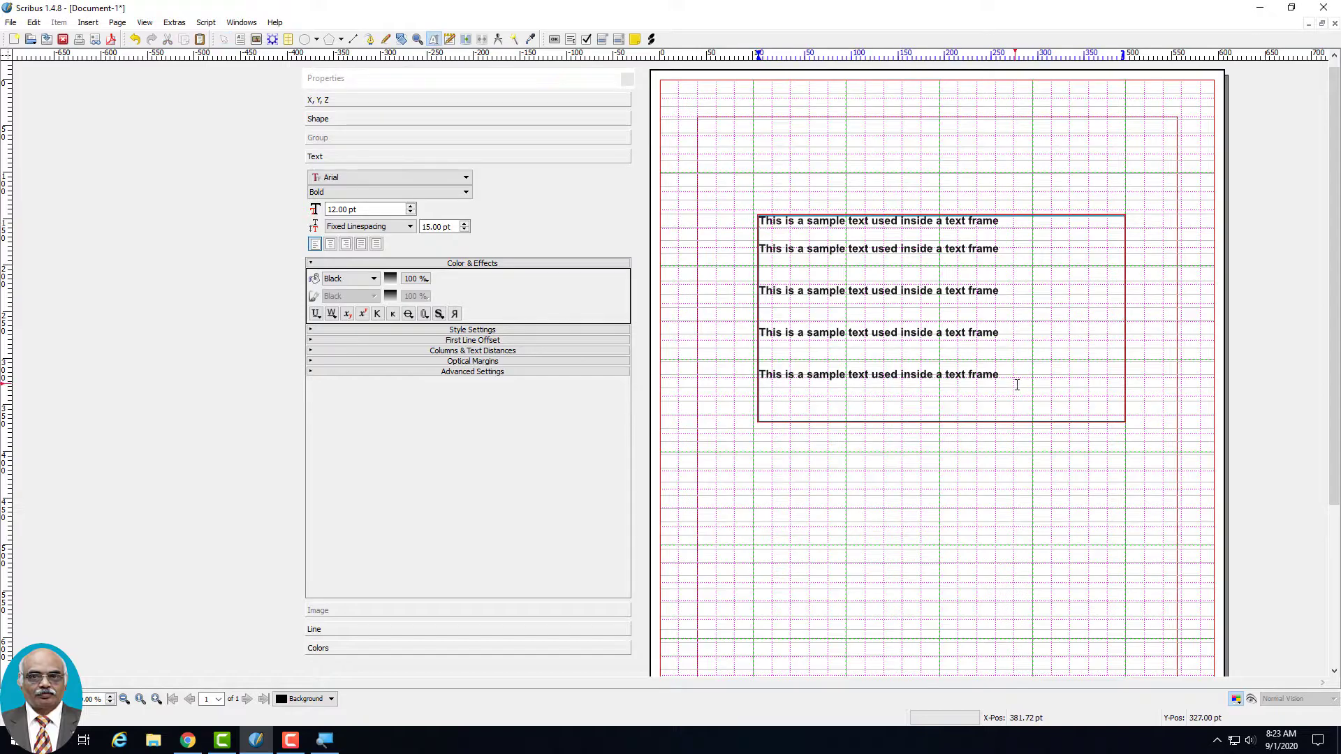
{"action": "left_click_drag", "start_coordinate": [790, 396], "coordinate": [760, 218]}
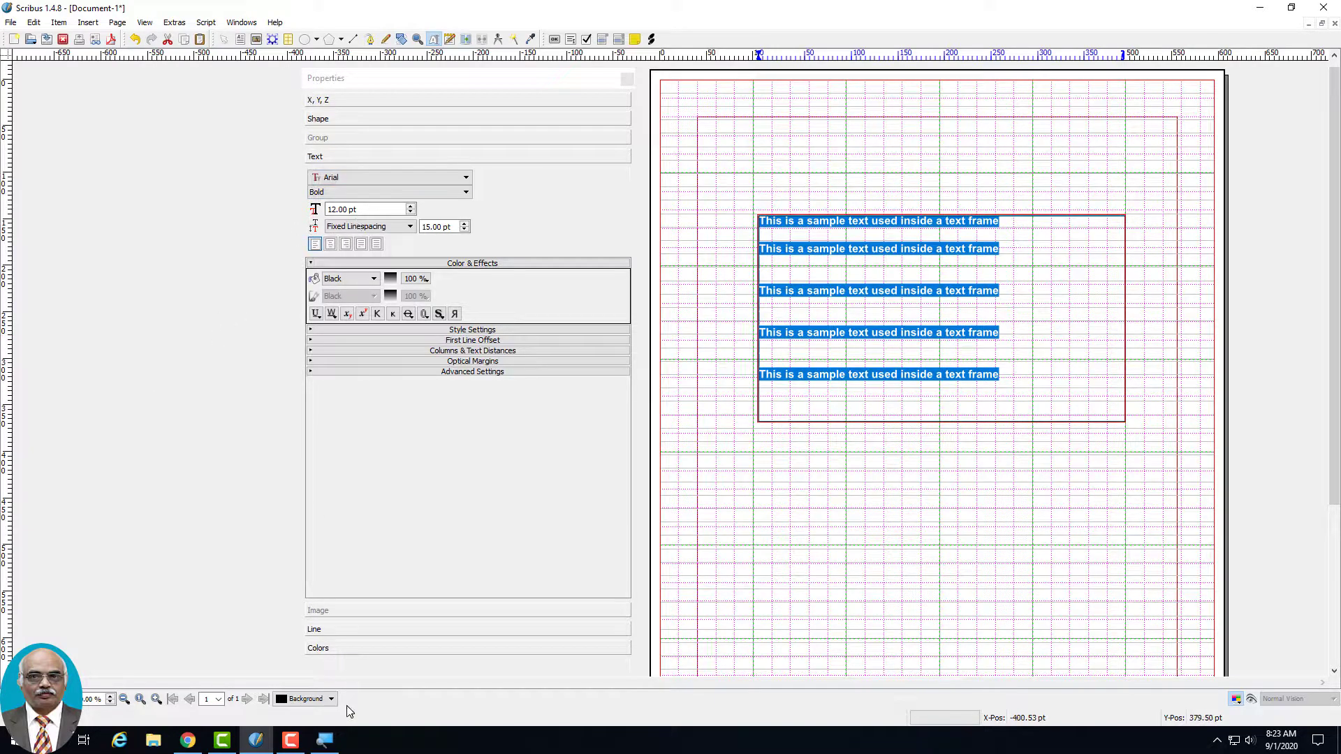
{"action": "left_click", "coordinate": [324, 156]}
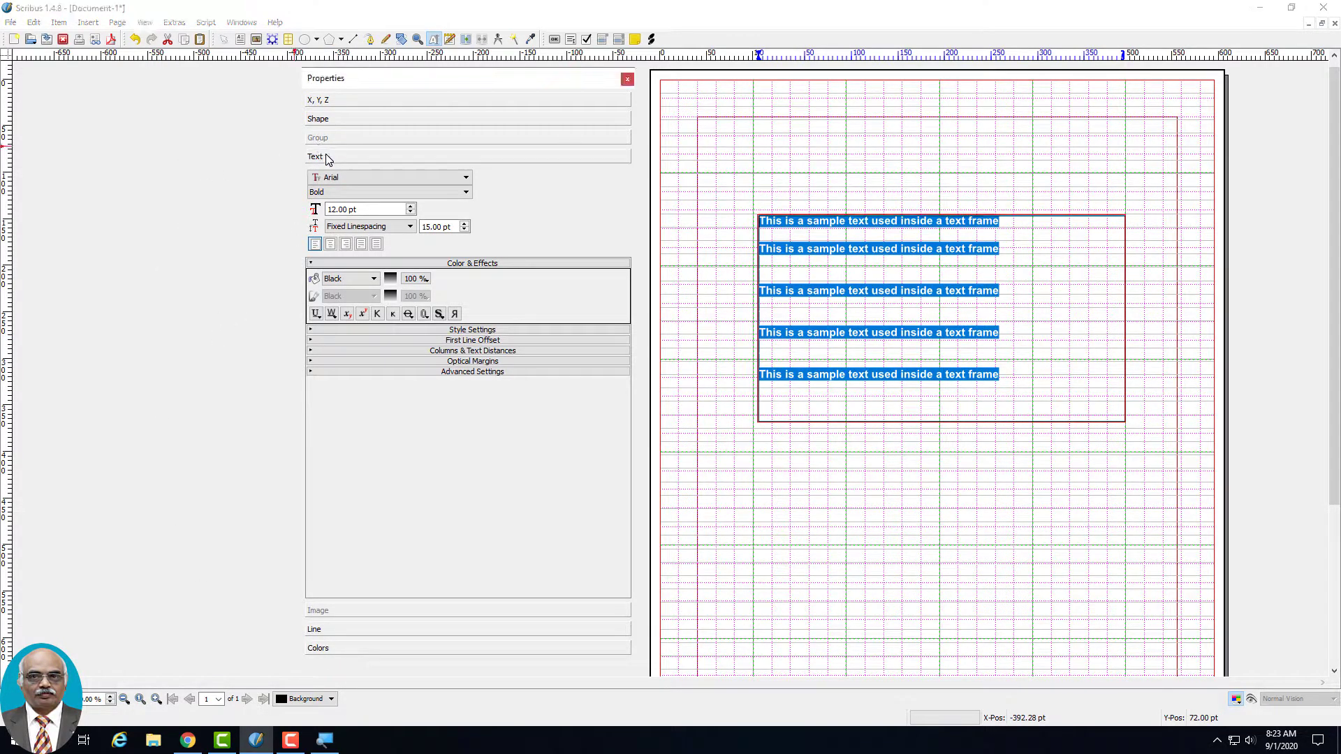
{"action": "left_click", "coordinate": [627, 79]}
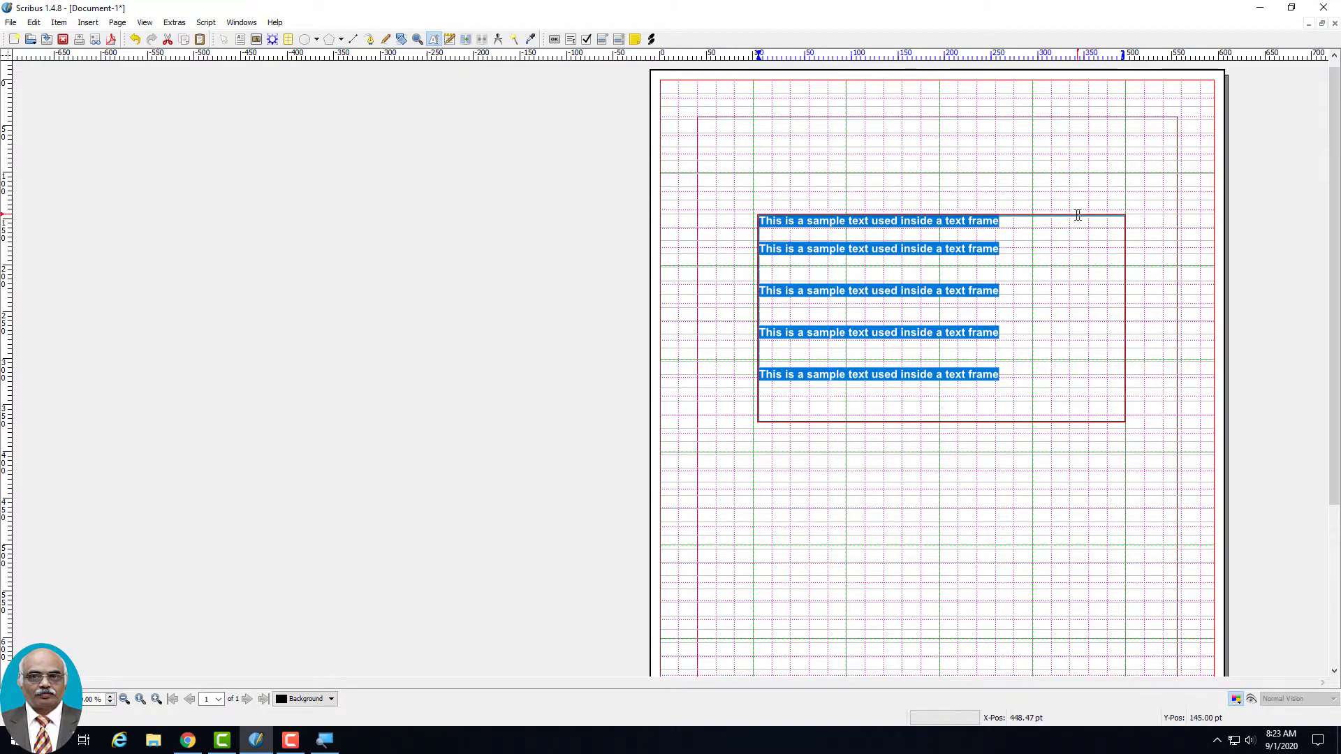
Color the text frame's text Green and finally Cyan using the Color & Effects settings in its object properties
{"action": "left_click", "coordinate": [1045, 347]}
{"action": "right_click", "coordinate": [1044, 343]}
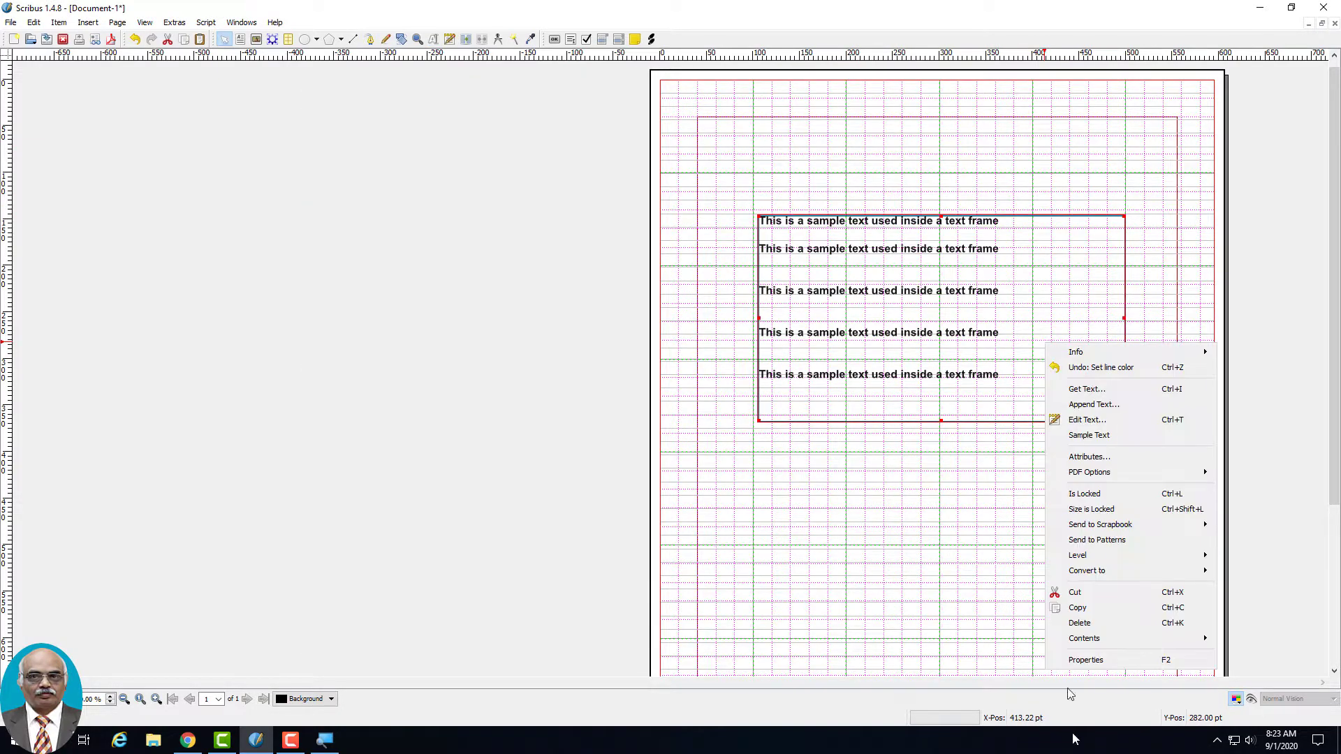
{"action": "left_click", "coordinate": [1086, 660]}
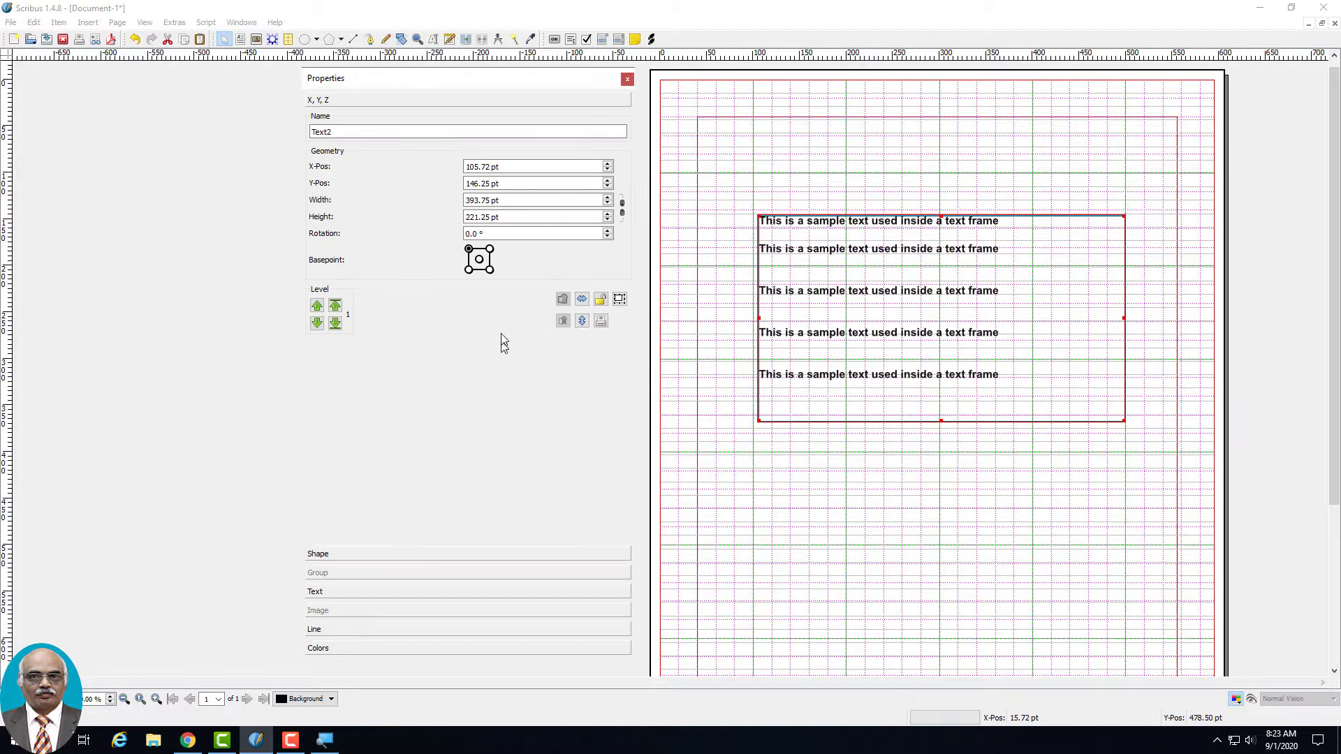
{"action": "left_click", "coordinate": [315, 592]}
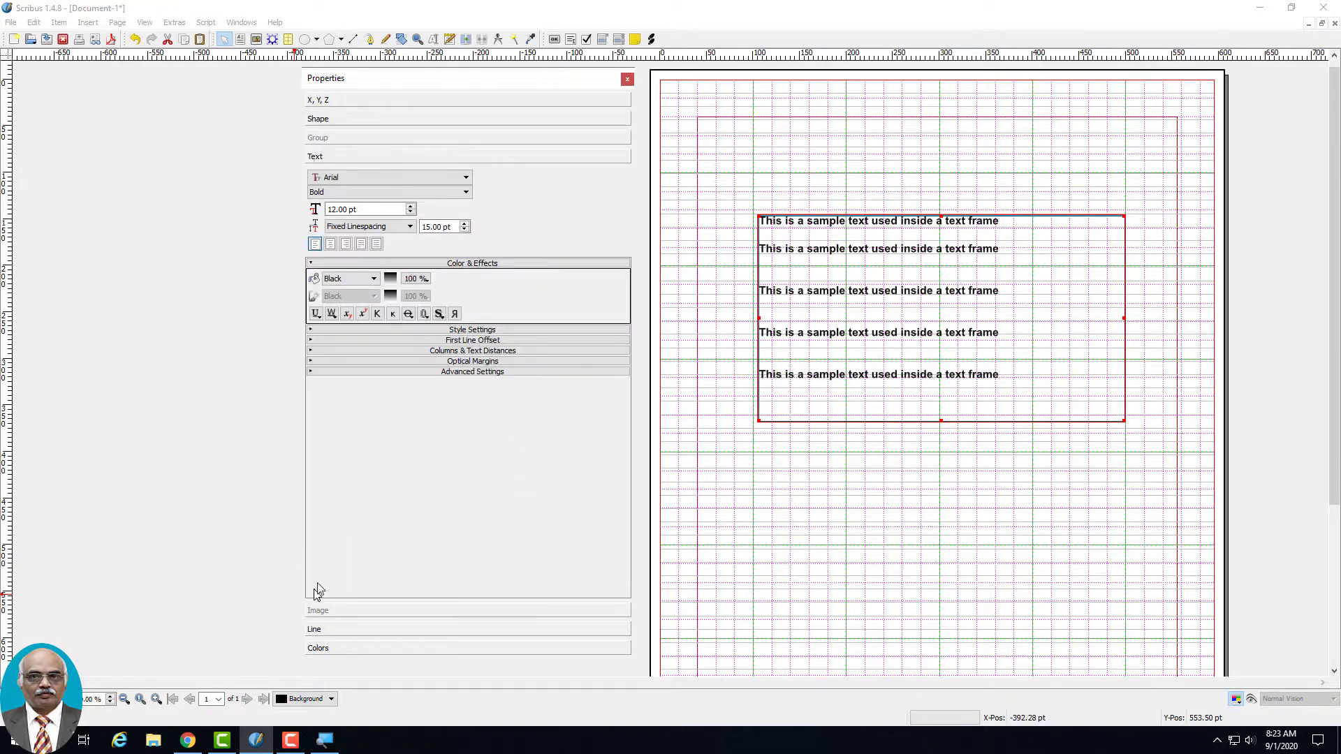
{"action": "left_click", "coordinate": [375, 278]}
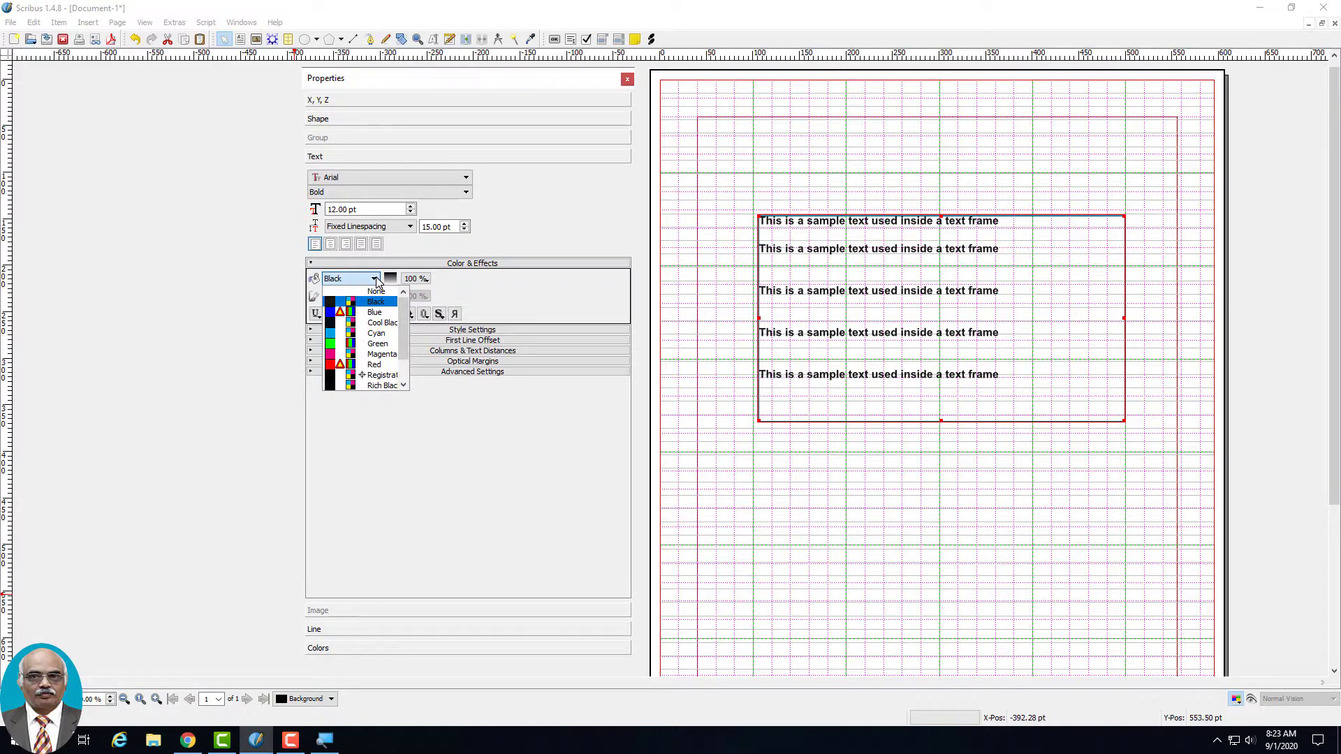
{"action": "left_click", "coordinate": [334, 344]}
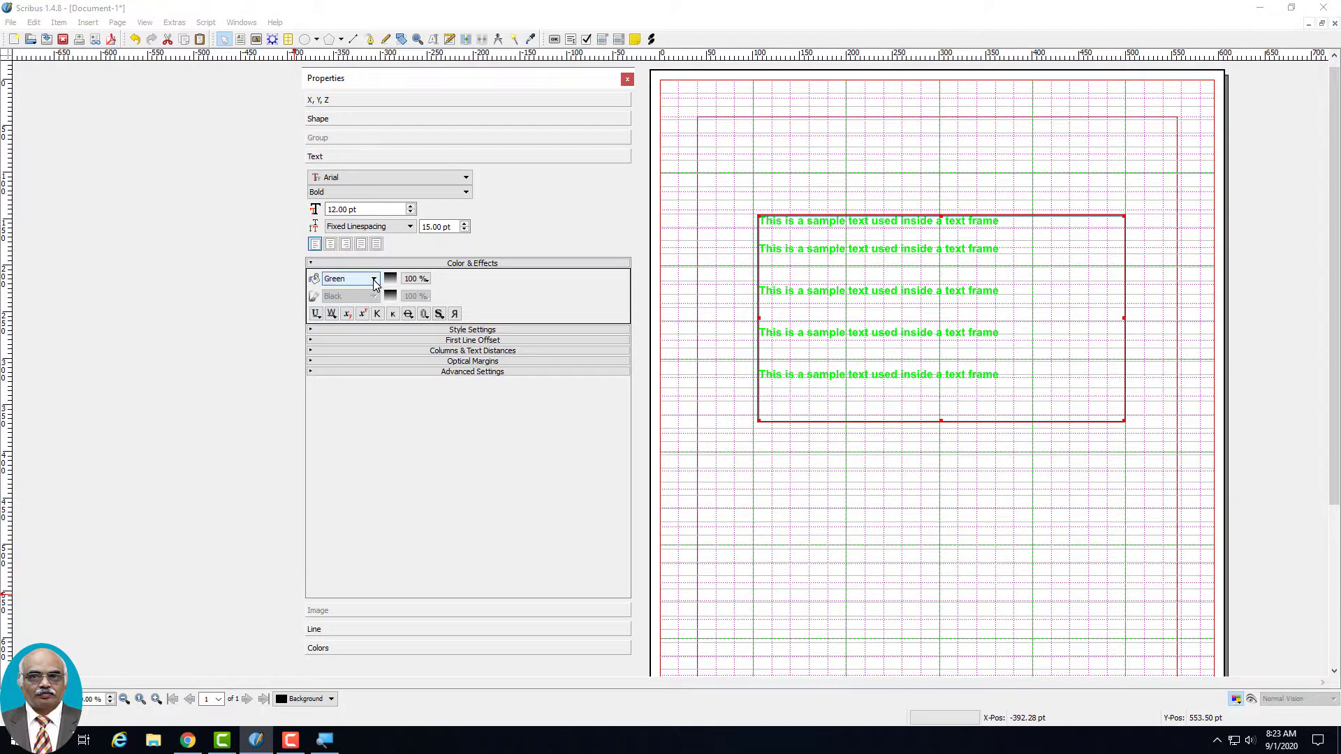
{"action": "left_click", "coordinate": [374, 280]}
{"action": "left_click", "coordinate": [338, 334]}
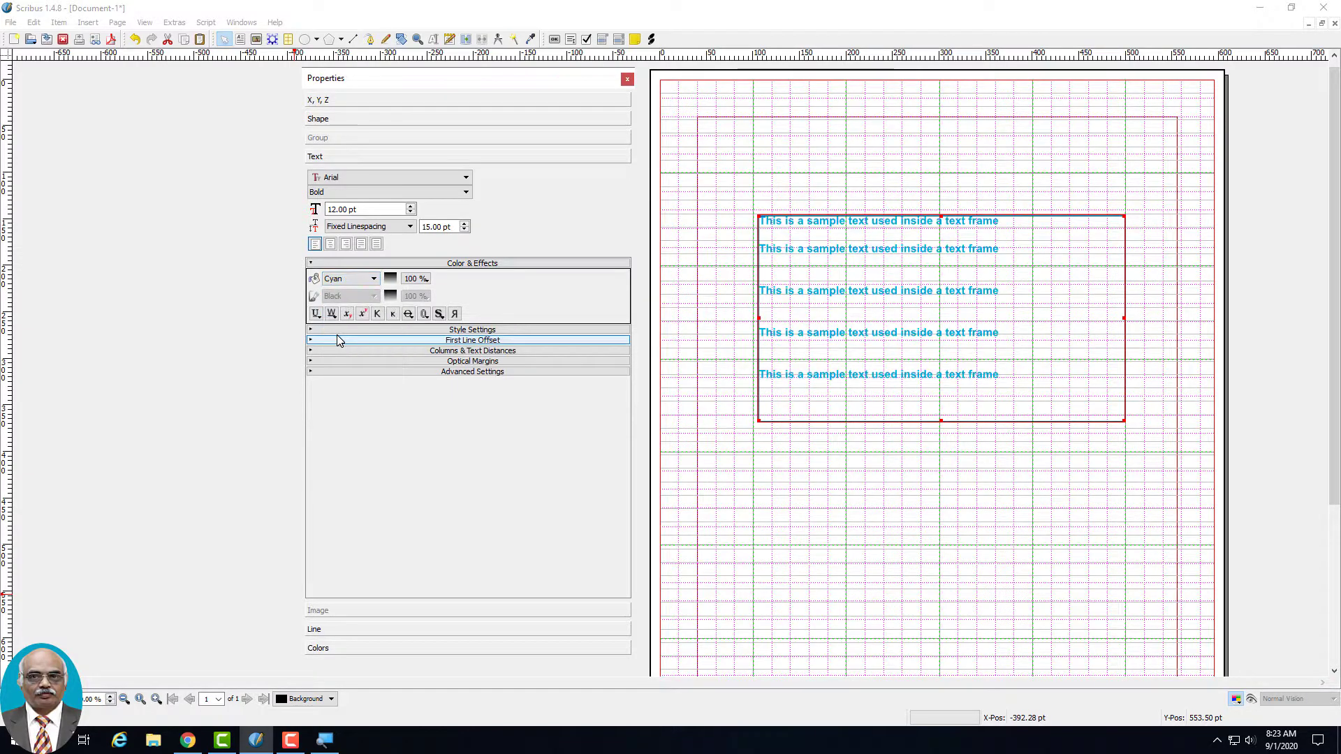
Try shades of 10 % and 70 % on the Cyan text color, and finish at 100 %
{"action": "left_click", "coordinate": [422, 279]}
{"action": "left_click", "coordinate": [427, 326]}
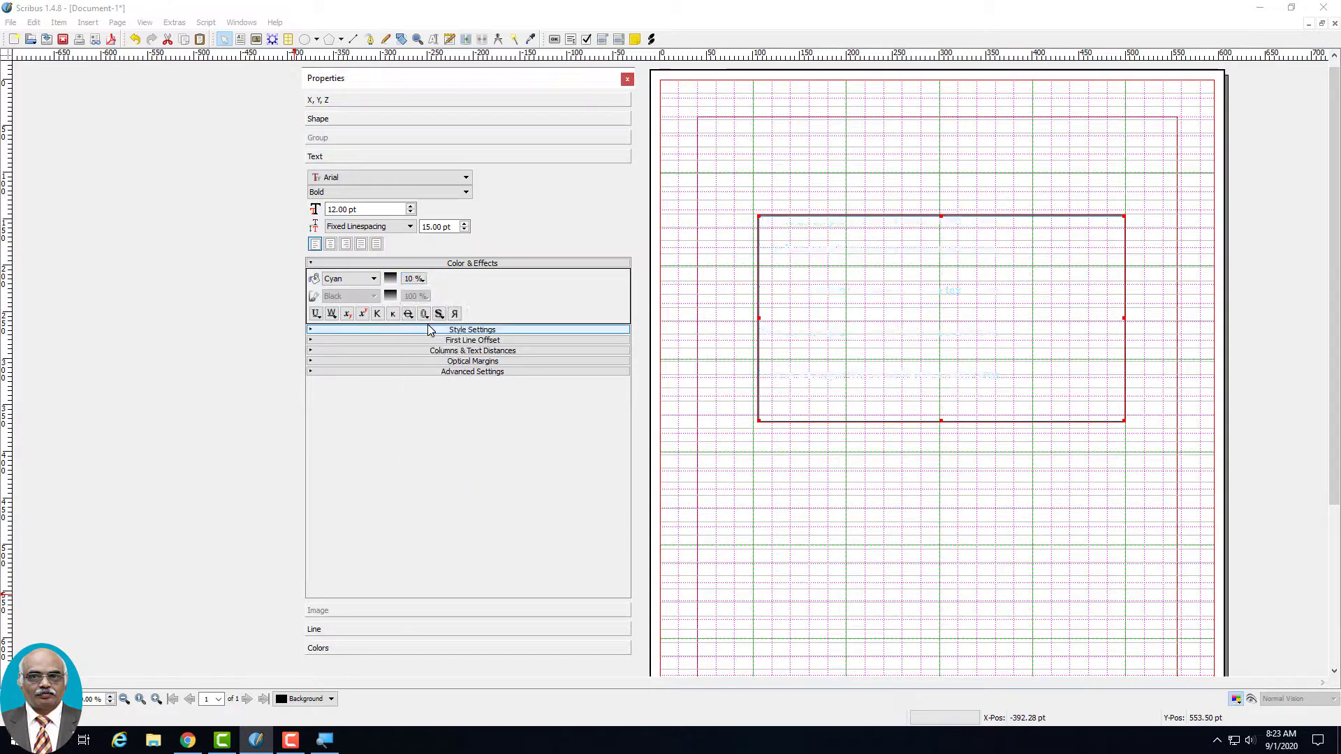
{"action": "left_click", "coordinate": [421, 280]}
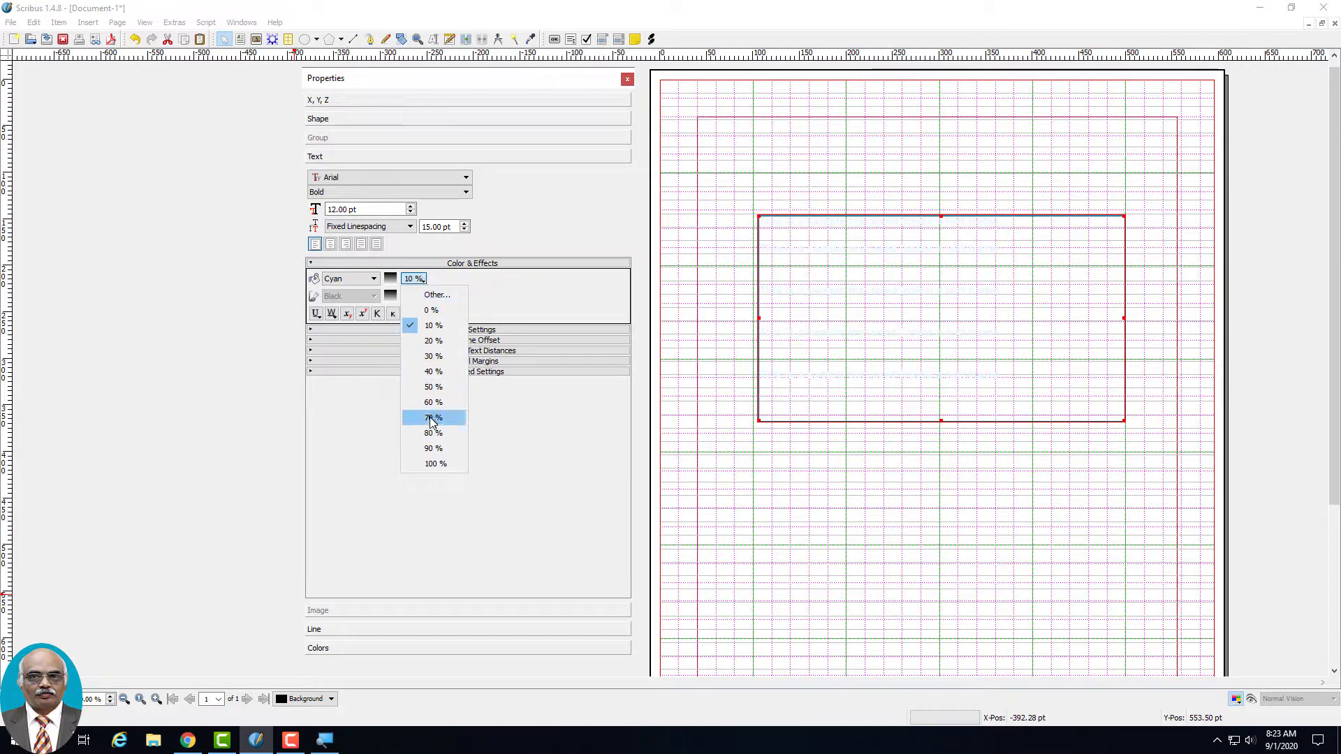
{"action": "left_click", "coordinate": [429, 421]}
{"action": "left_click", "coordinate": [419, 279]}
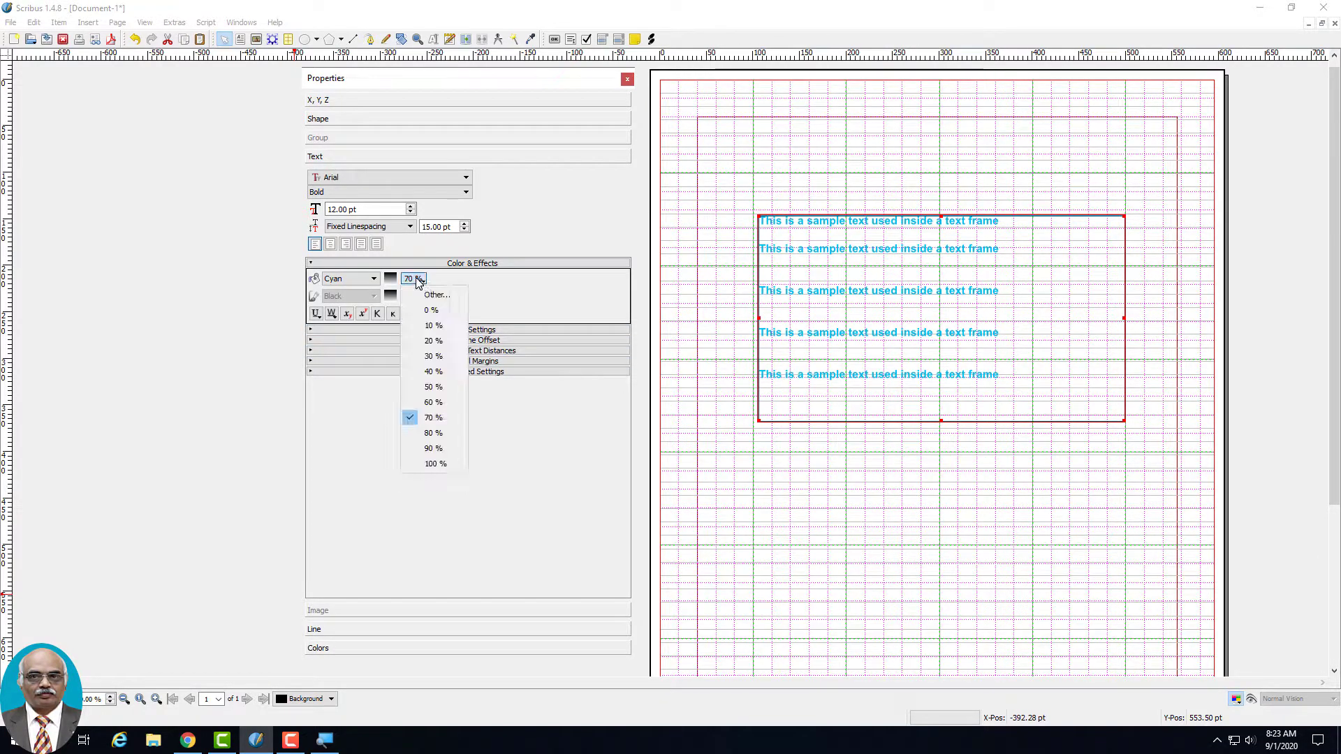
{"action": "left_click", "coordinate": [427, 473]}
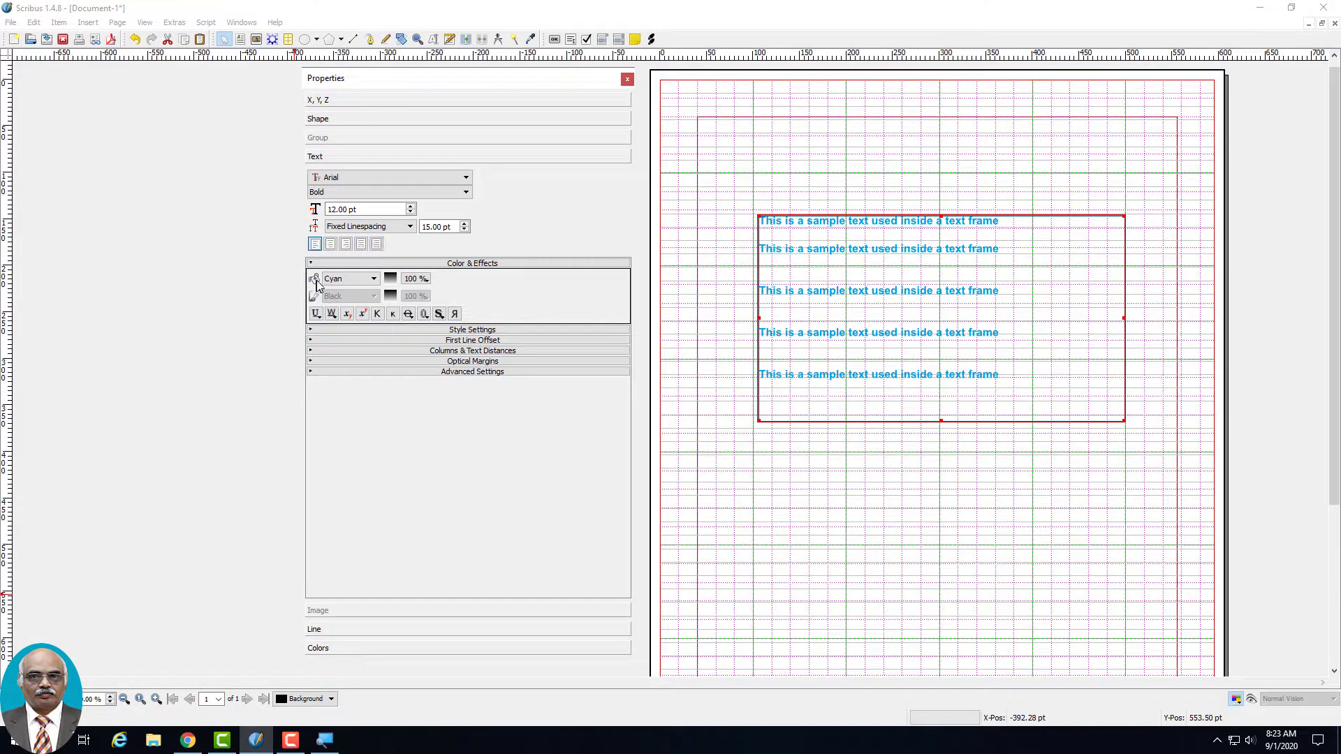
Set the text color of the text frame to Magenta and deselect the frame
{"action": "left_click", "coordinate": [373, 281]}
{"action": "left_click", "coordinate": [338, 357]}
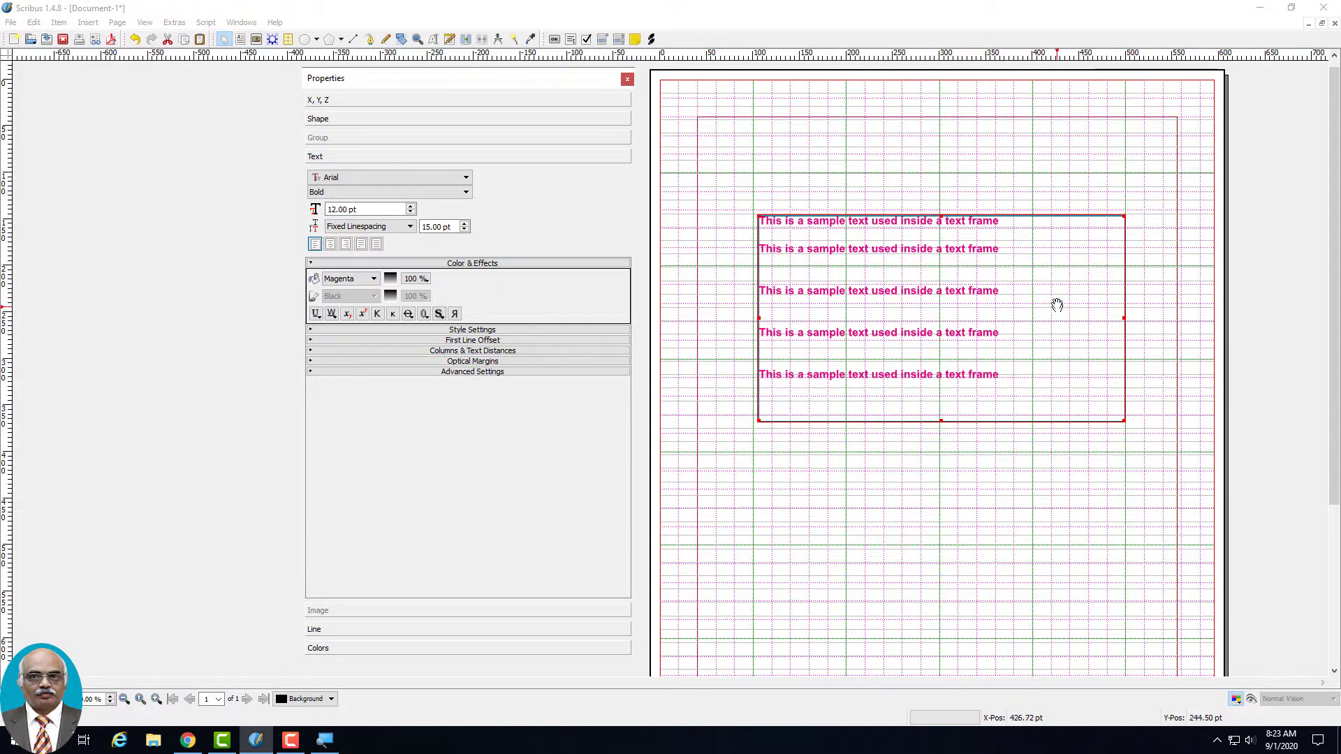
{"action": "left_click", "coordinate": [987, 186]}
Fill the text frame's background in turn with Blue, Cyan, Green, Magenta and Red, ending on Cyan
{"action": "left_click", "coordinate": [1005, 258]}
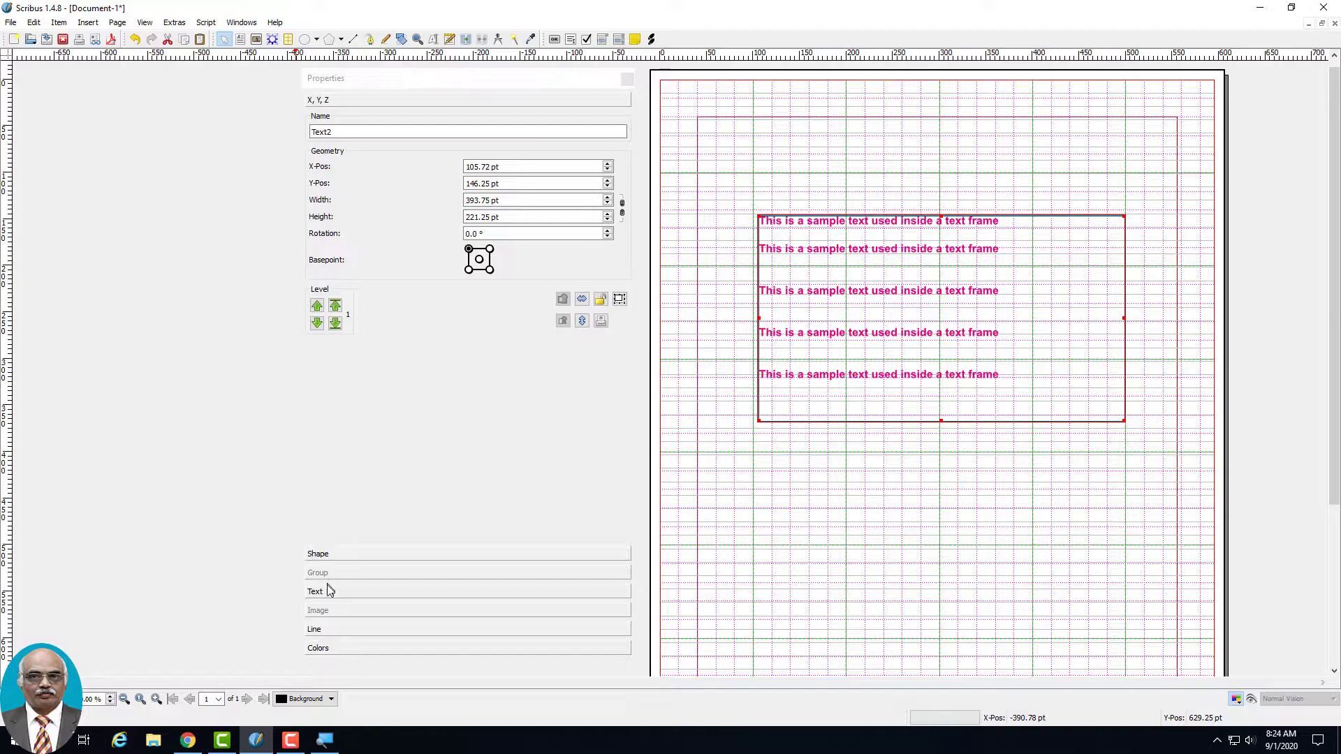
{"action": "left_click", "coordinate": [318, 648]}
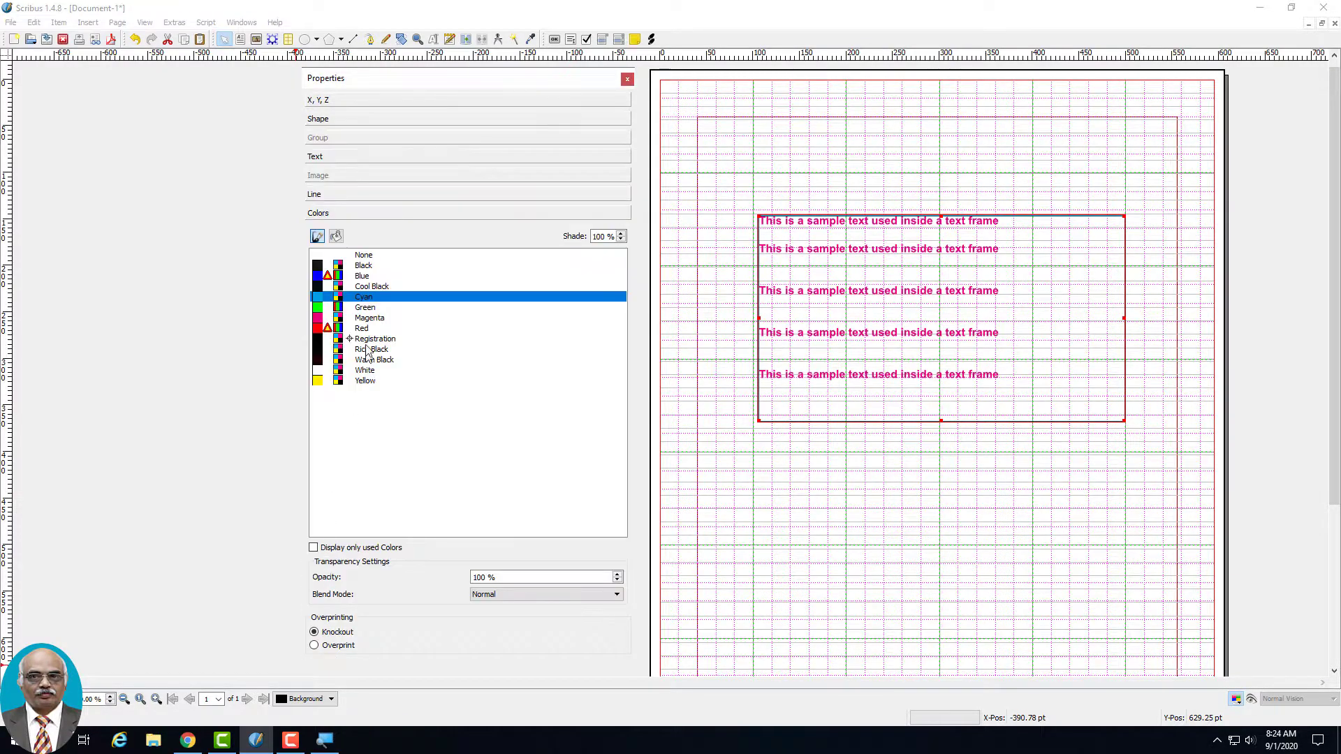
{"action": "left_click", "coordinate": [337, 237]}
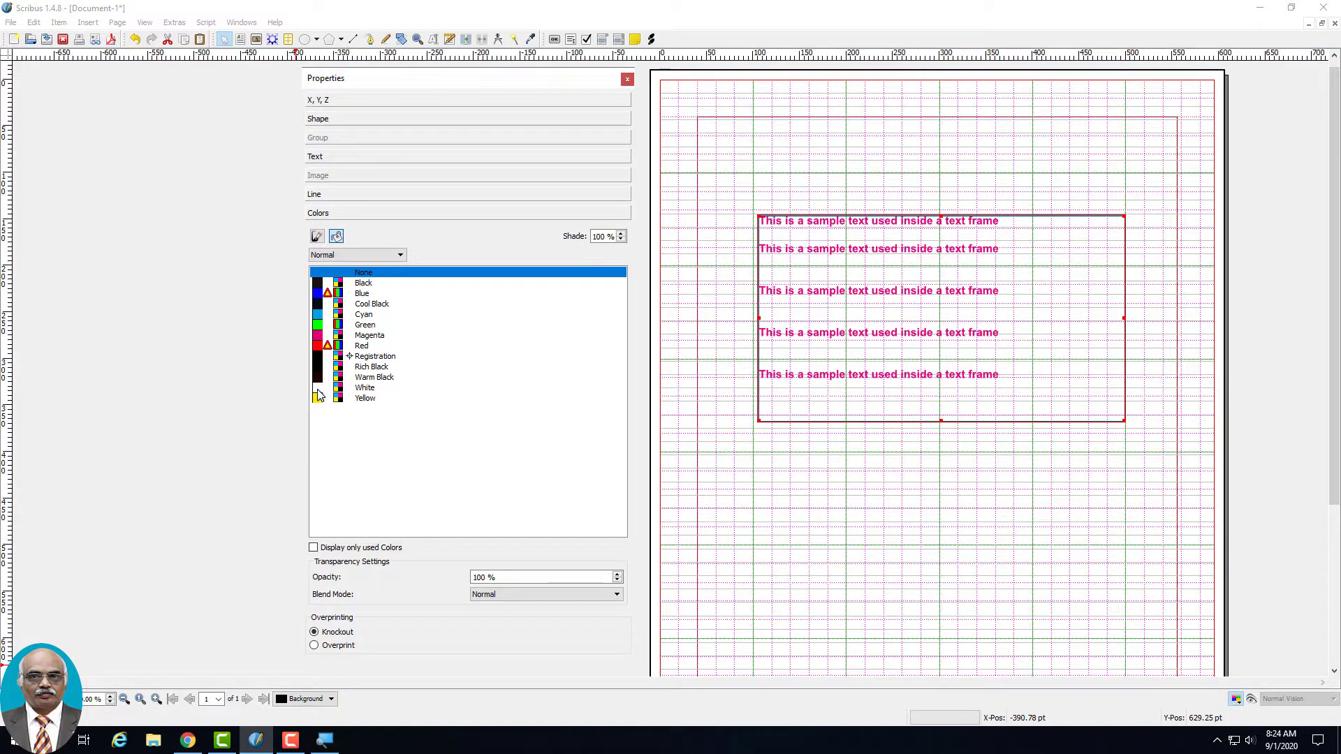
{"action": "left_click", "coordinate": [316, 295]}
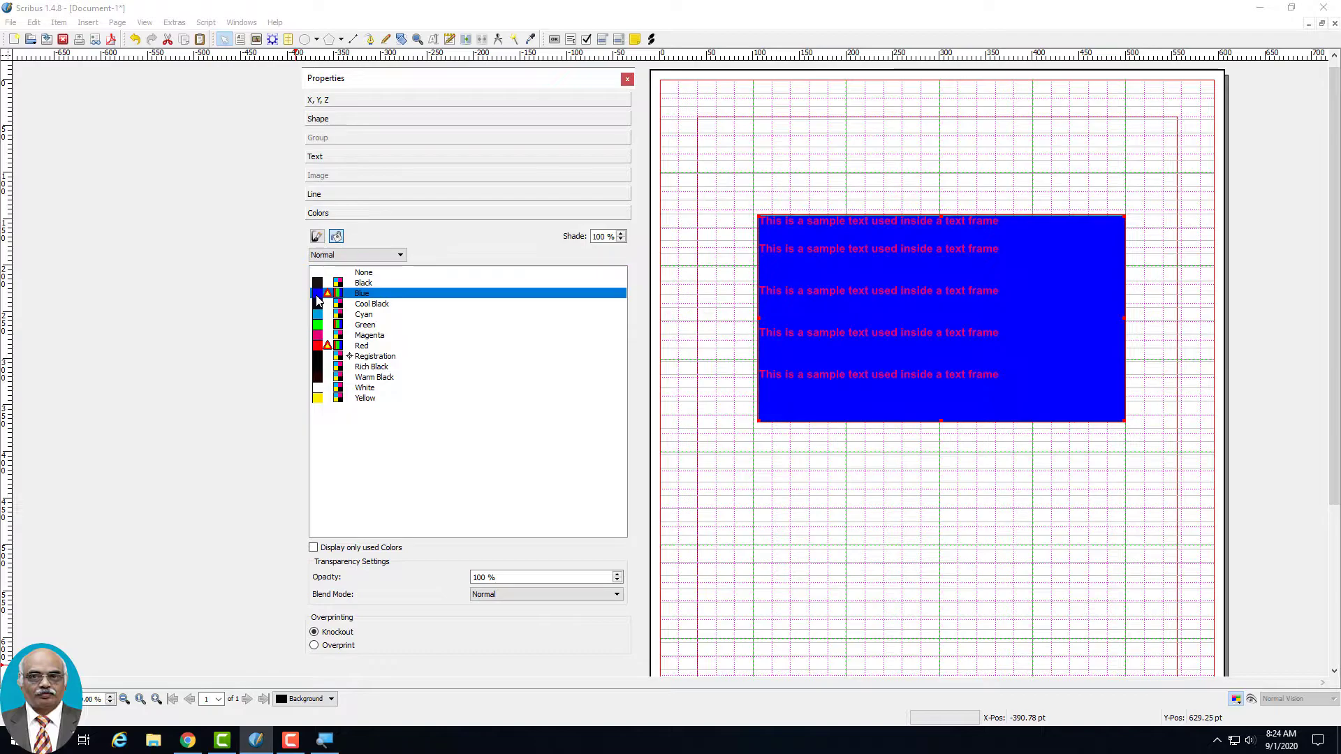
{"action": "left_click", "coordinate": [321, 315]}
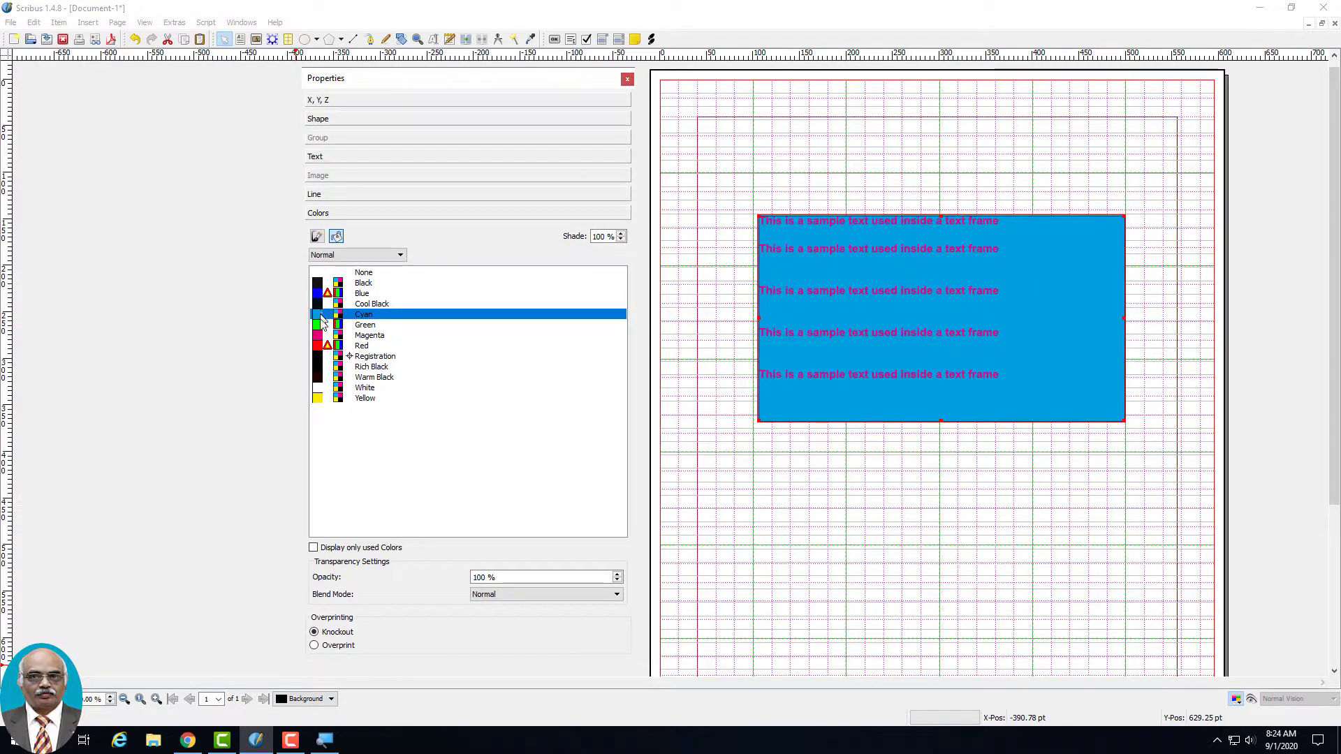
{"action": "left_click", "coordinate": [322, 327]}
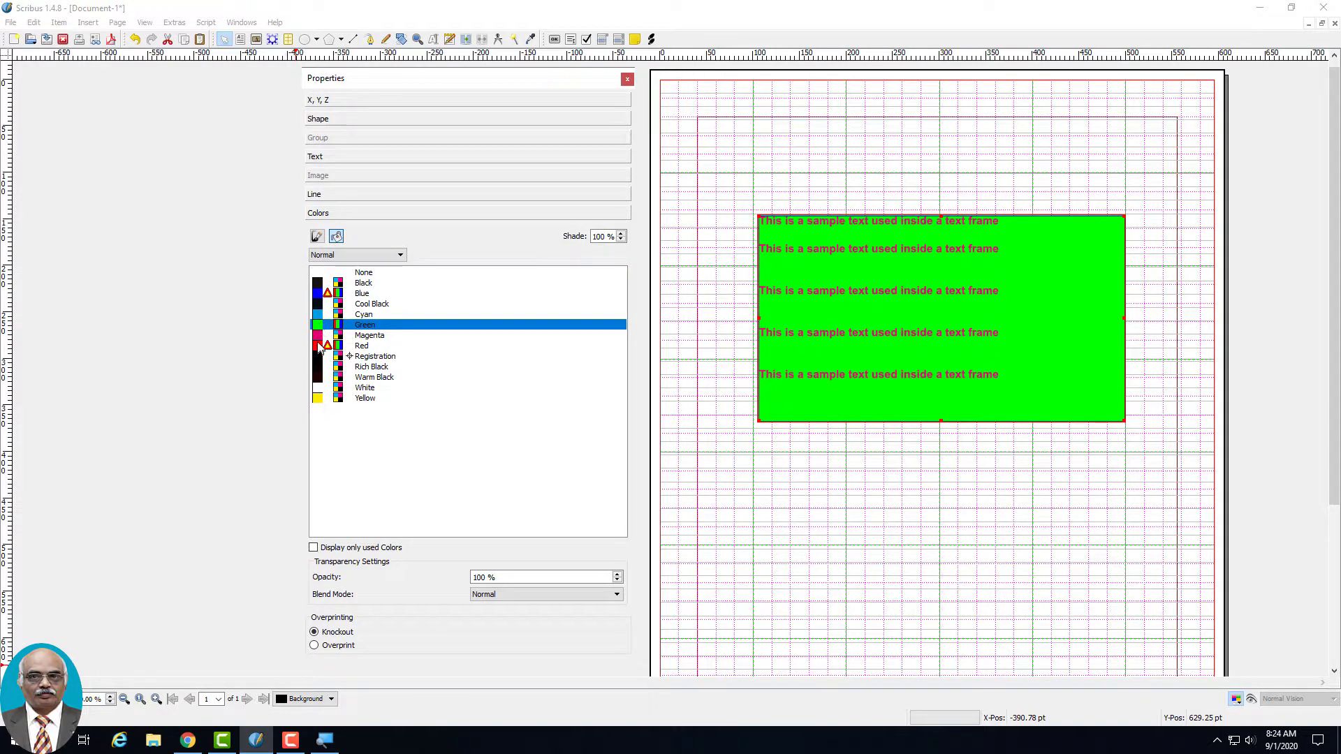
{"action": "left_click", "coordinate": [319, 337]}
{"action": "left_click", "coordinate": [323, 347]}
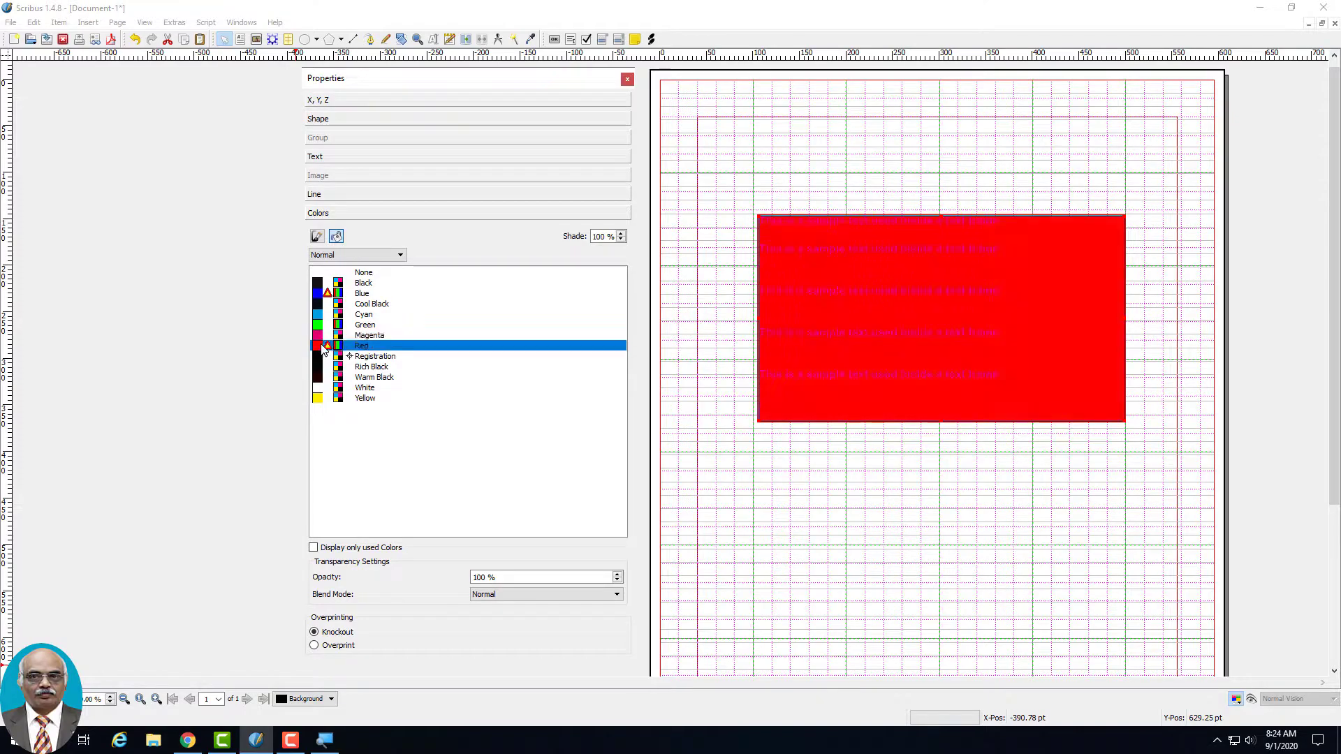
{"action": "left_click", "coordinate": [319, 315]}
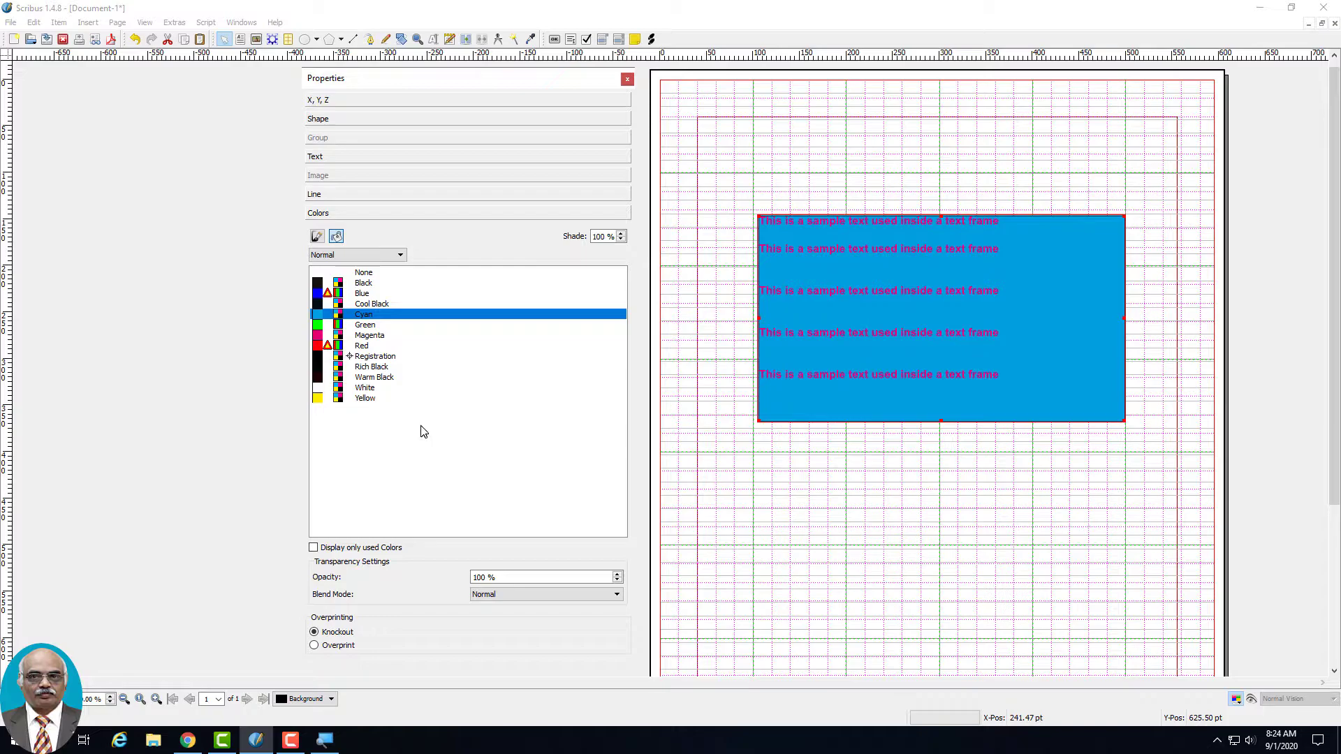
Set the text frame's fill color to White and close the object properties
{"action": "left_click", "coordinate": [320, 387]}
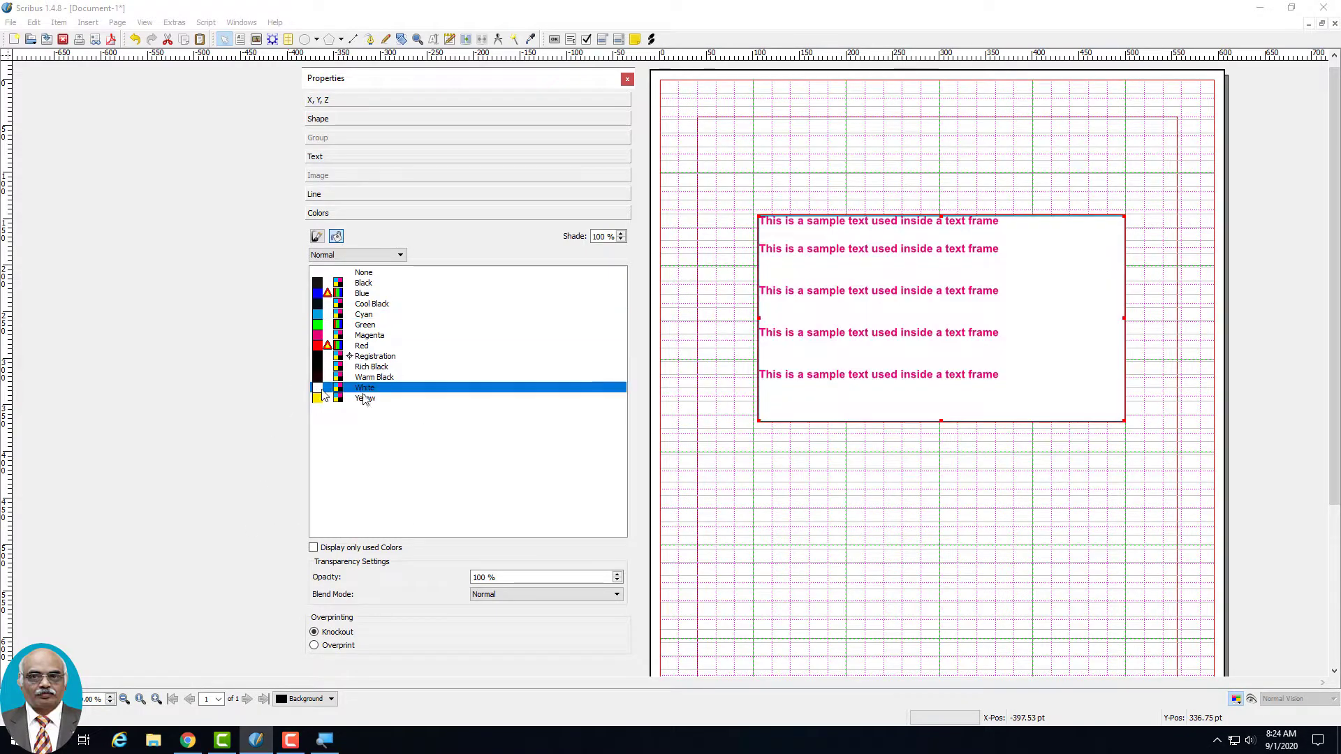
{"action": "left_click", "coordinate": [1056, 143]}
{"action": "left_click", "coordinate": [1000, 267]}
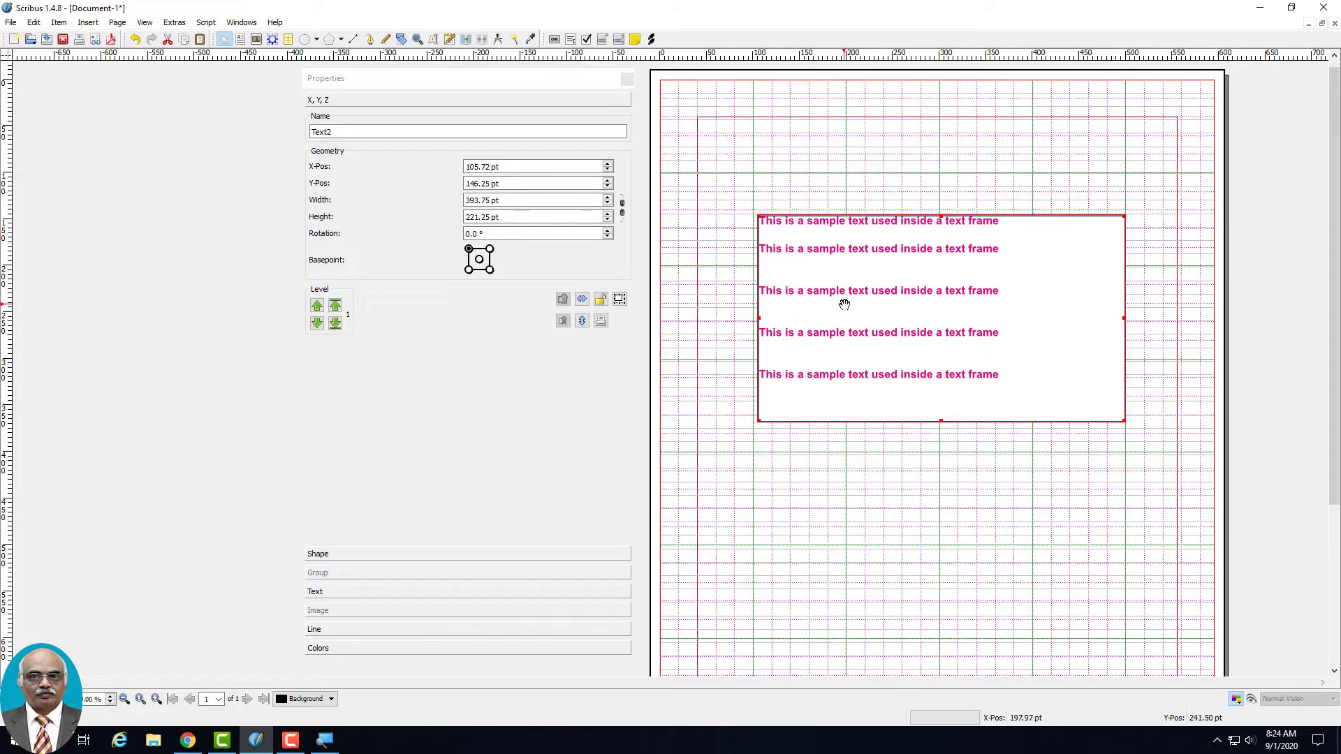
{"action": "left_click", "coordinate": [627, 79]}
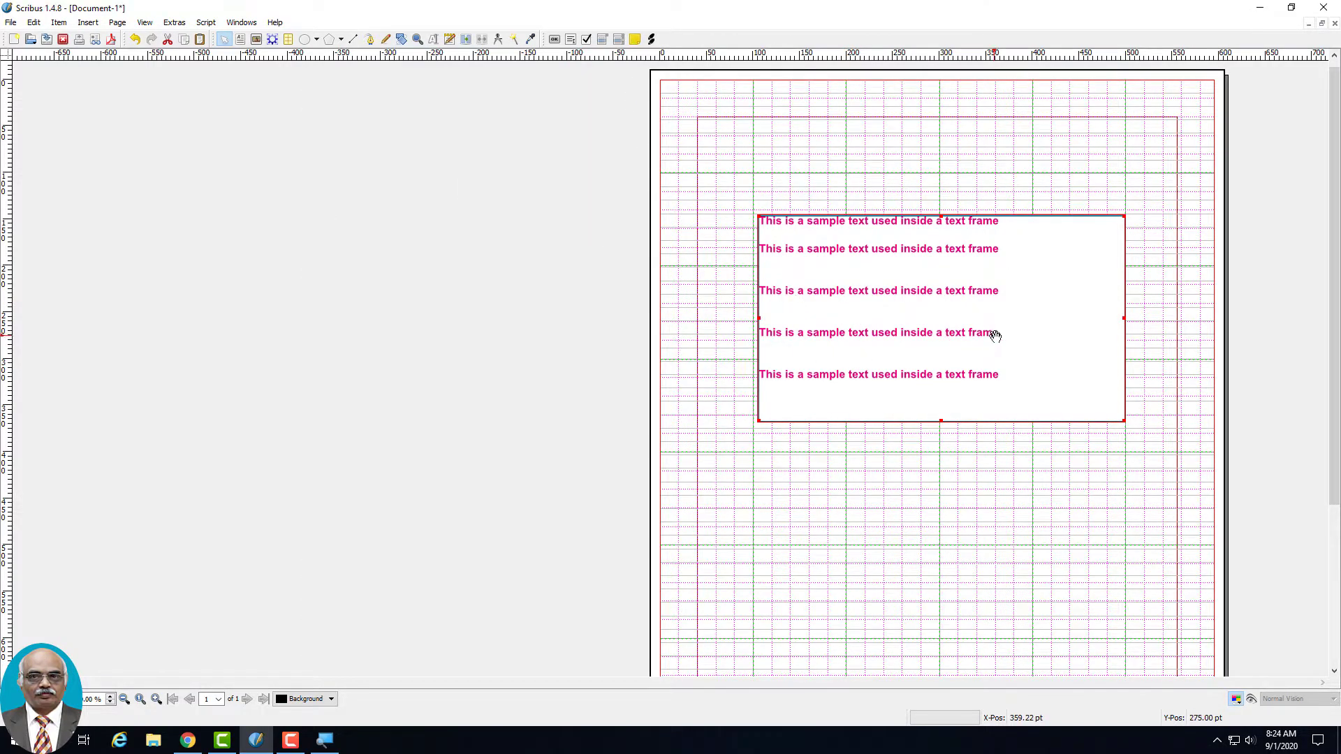
Apply the shadow effect to all five lines of text in the Story Editor and update the text frame
{"action": "right_click", "coordinate": [1034, 379]}
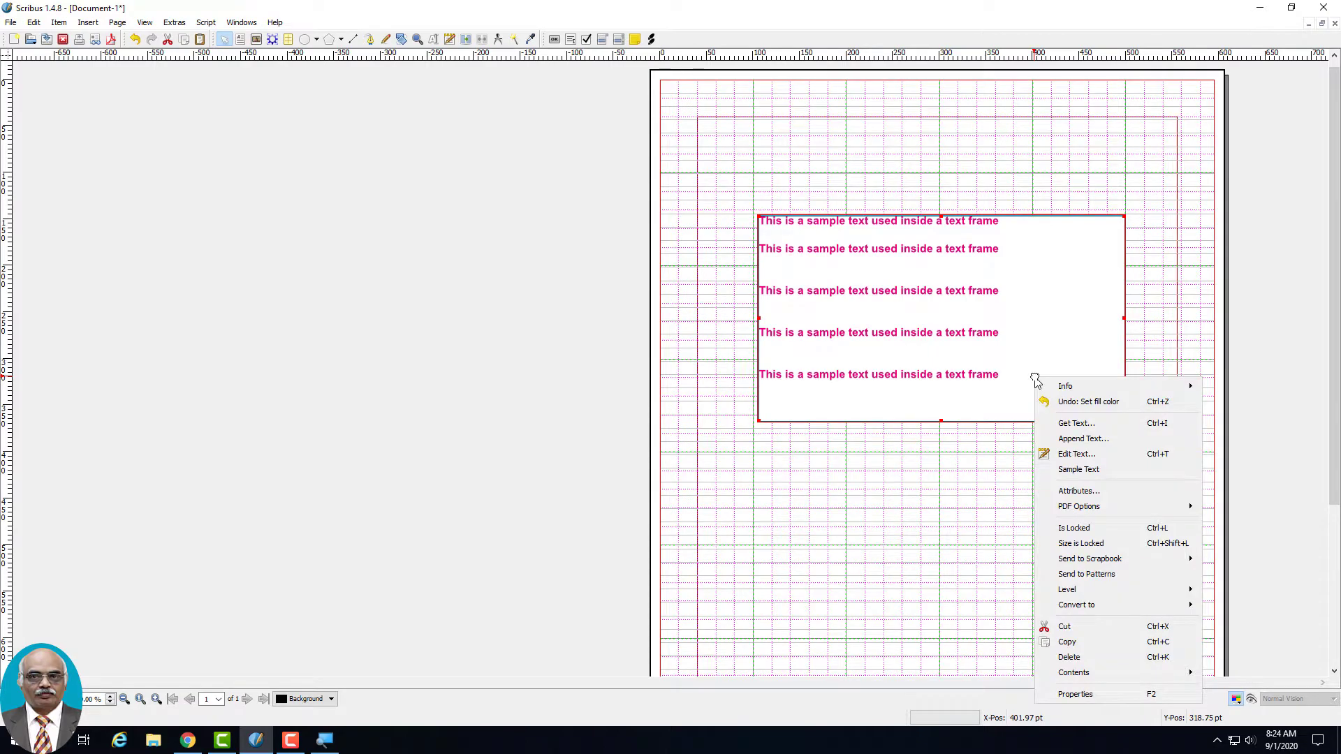
{"action": "left_click", "coordinate": [1044, 454]}
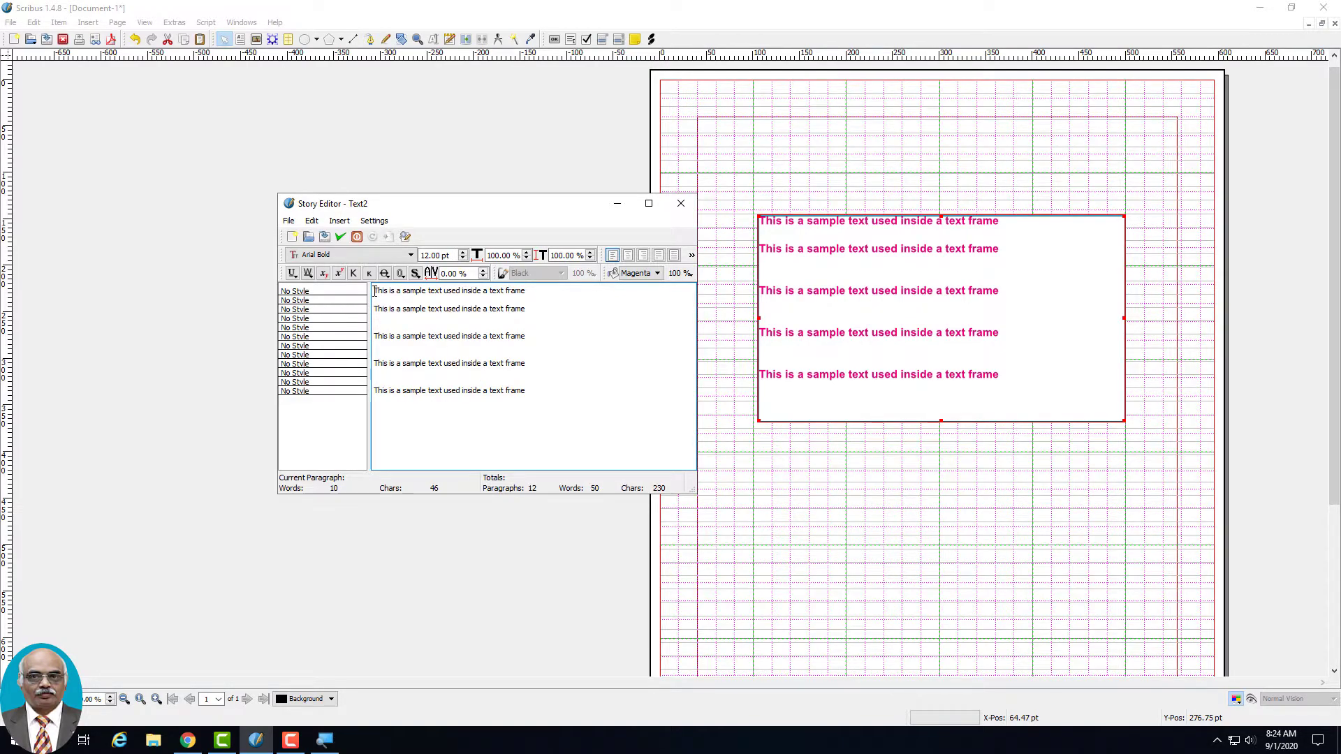
{"action": "left_click_drag", "start_coordinate": [375, 291], "coordinate": [578, 396]}
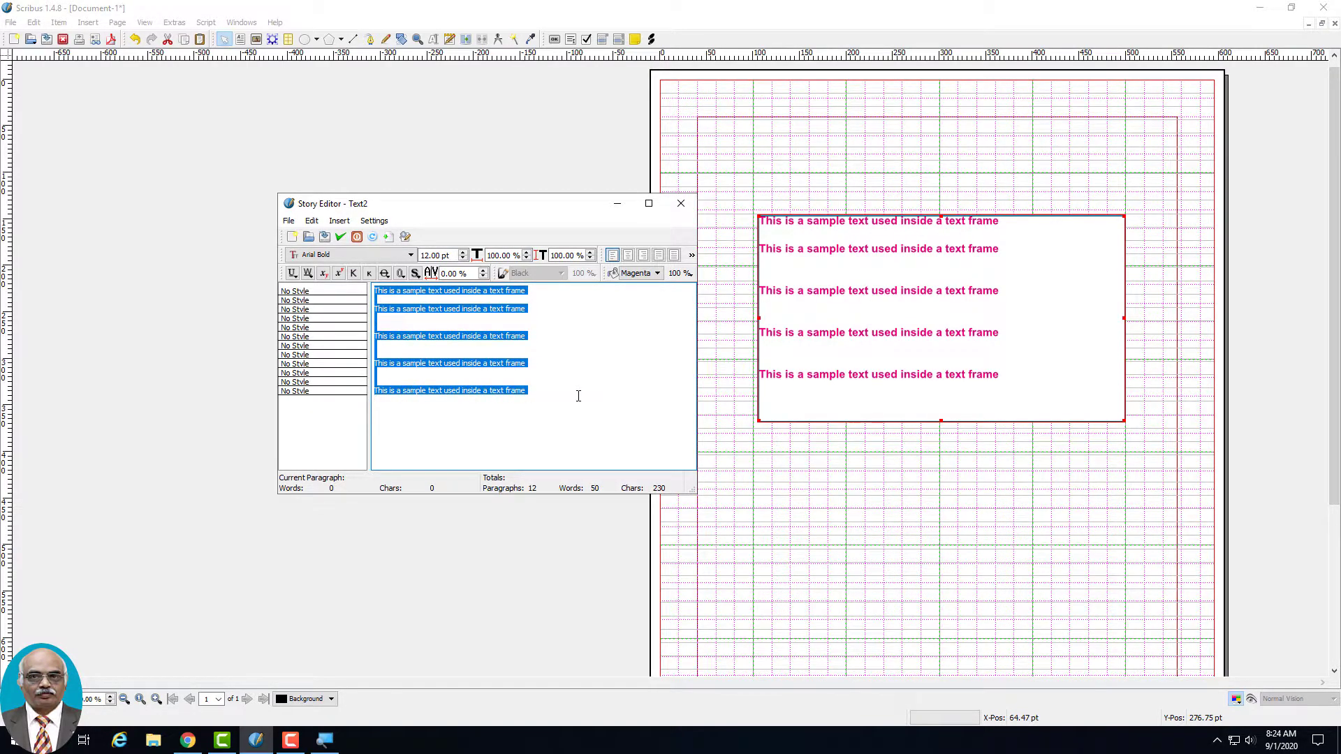
{"action": "left_click", "coordinate": [415, 273]}
{"action": "left_click", "coordinate": [389, 237]}
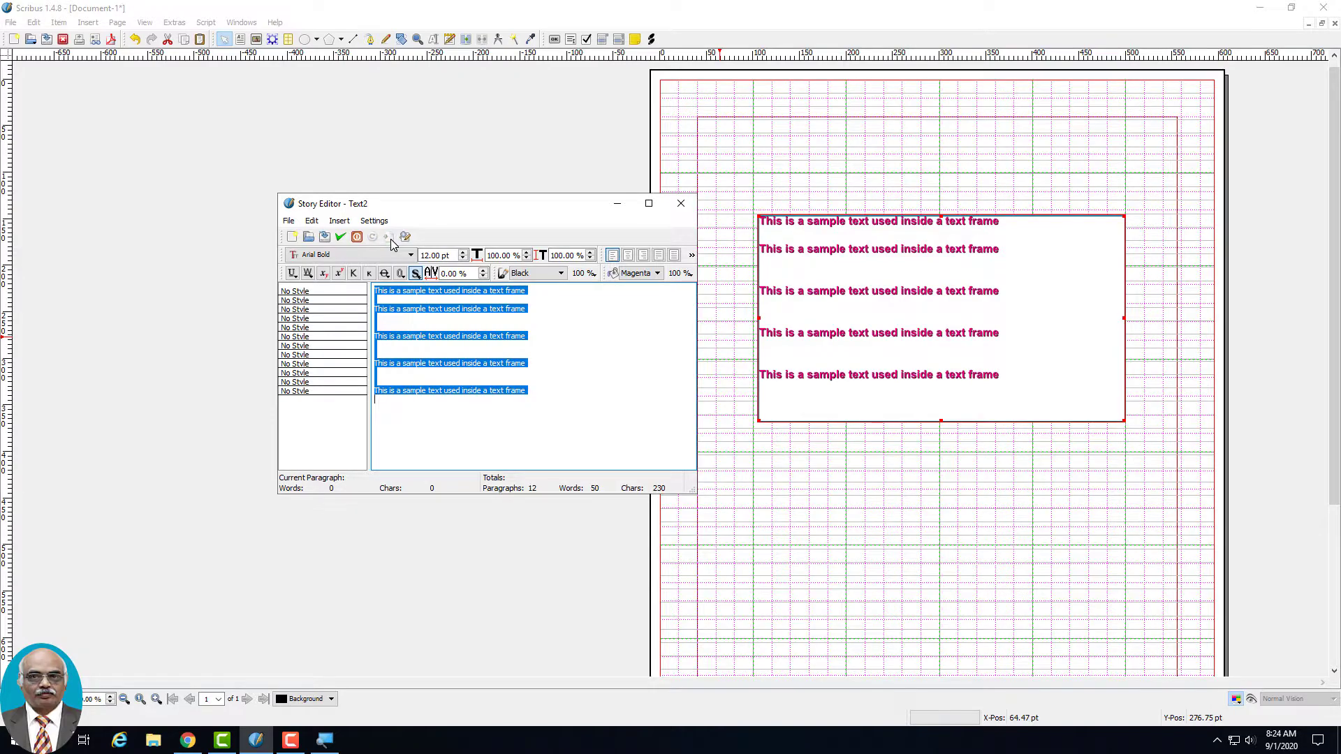
Try Cyan and Blue as the shadowed text's stroke color, updating the frame, and finally set it to Black
{"action": "left_click", "coordinate": [561, 273]}
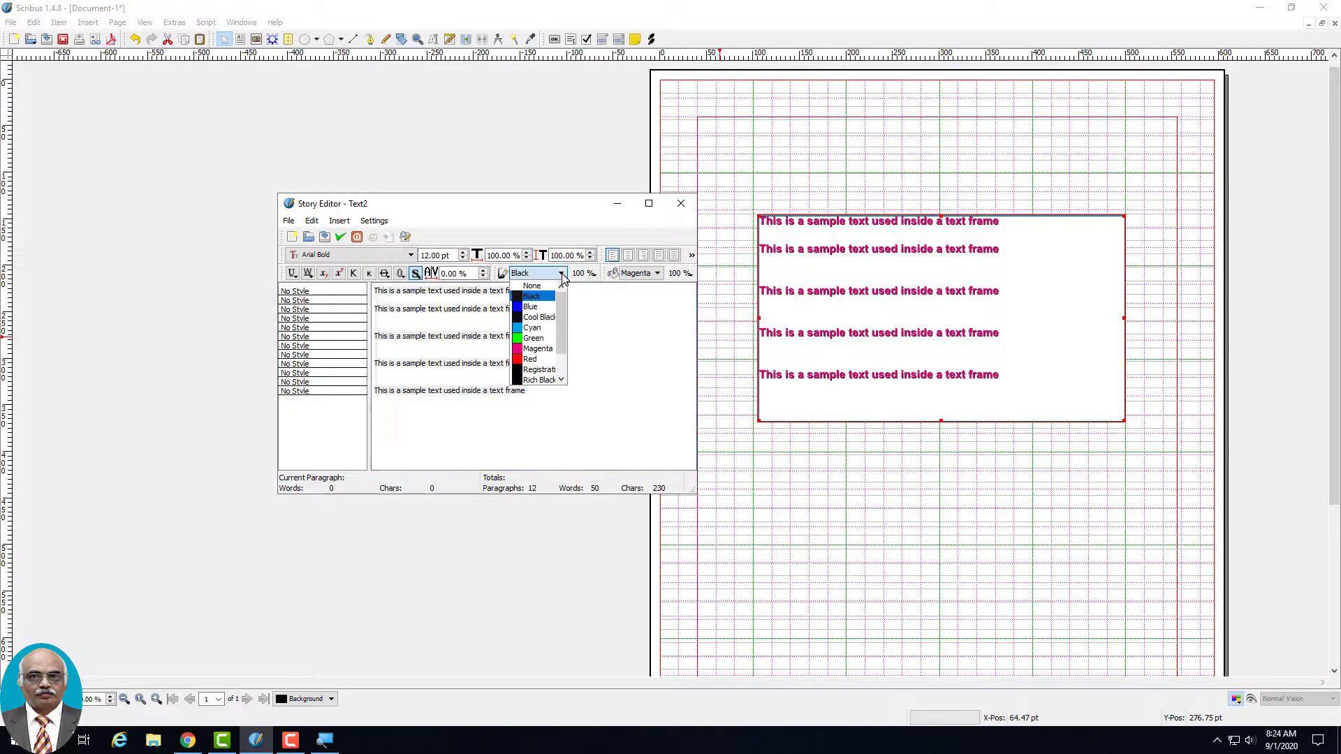
{"action": "left_click", "coordinate": [534, 327]}
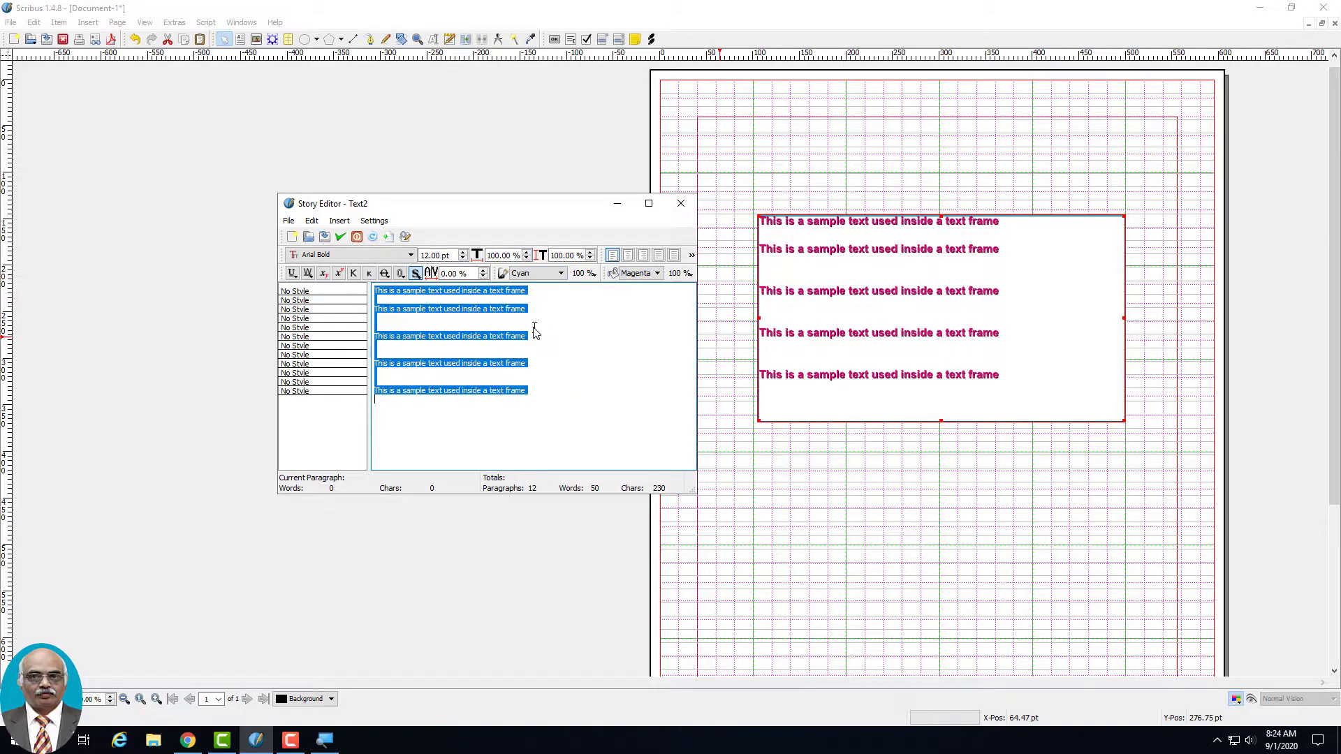
{"action": "left_click", "coordinate": [389, 239]}
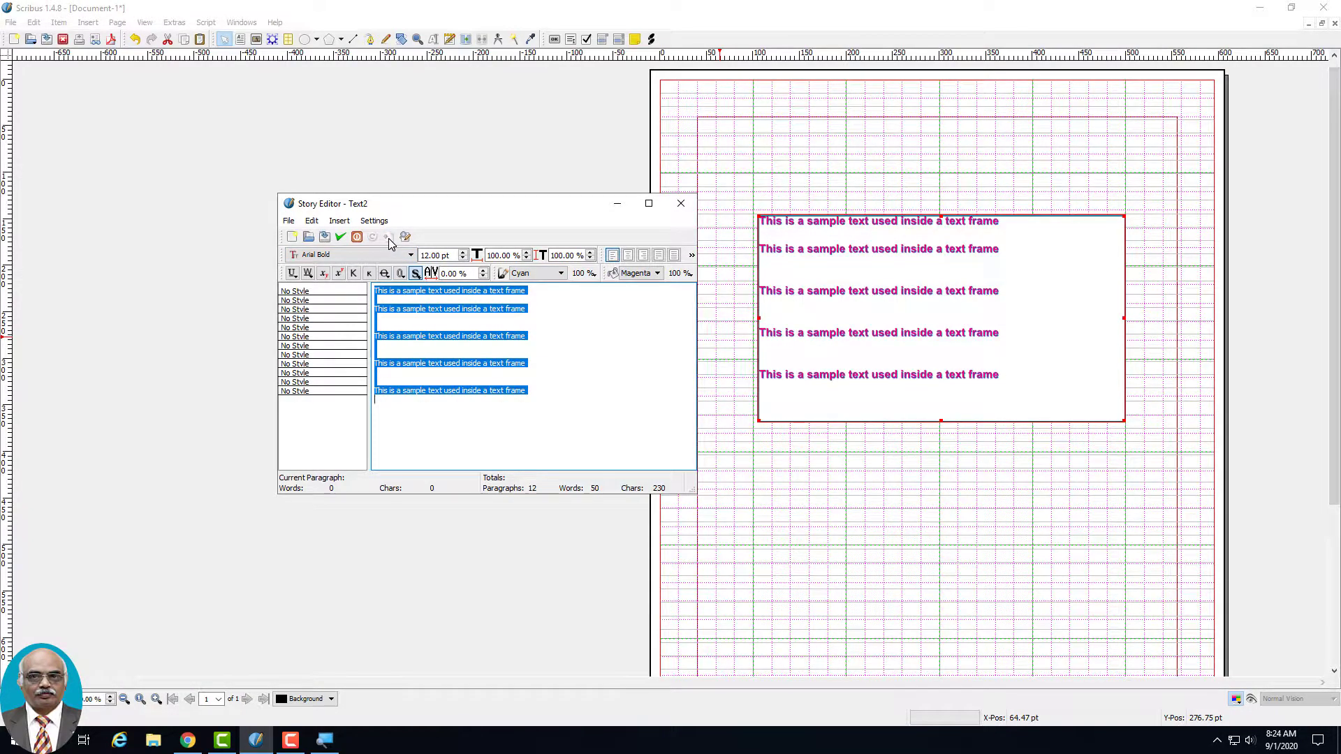
{"action": "left_click", "coordinate": [561, 273]}
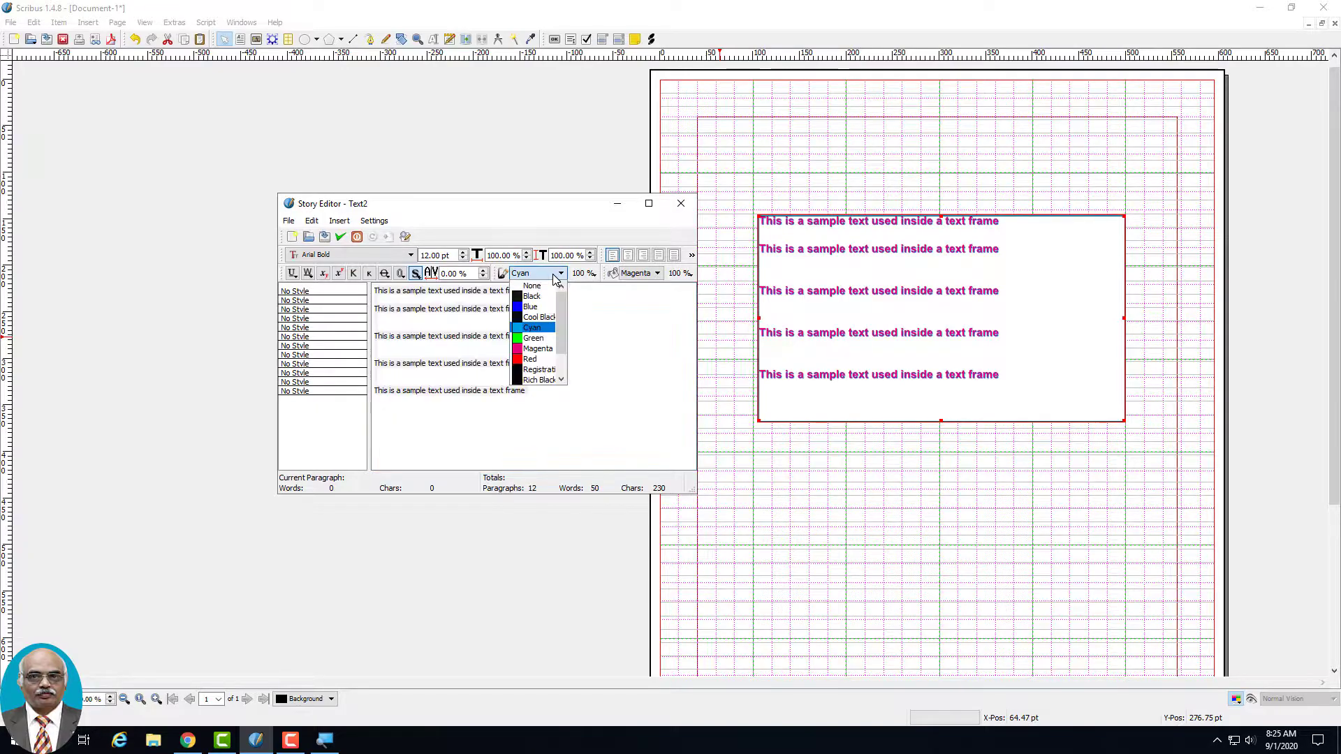
{"action": "left_click", "coordinate": [536, 309]}
{"action": "left_click", "coordinate": [385, 235]}
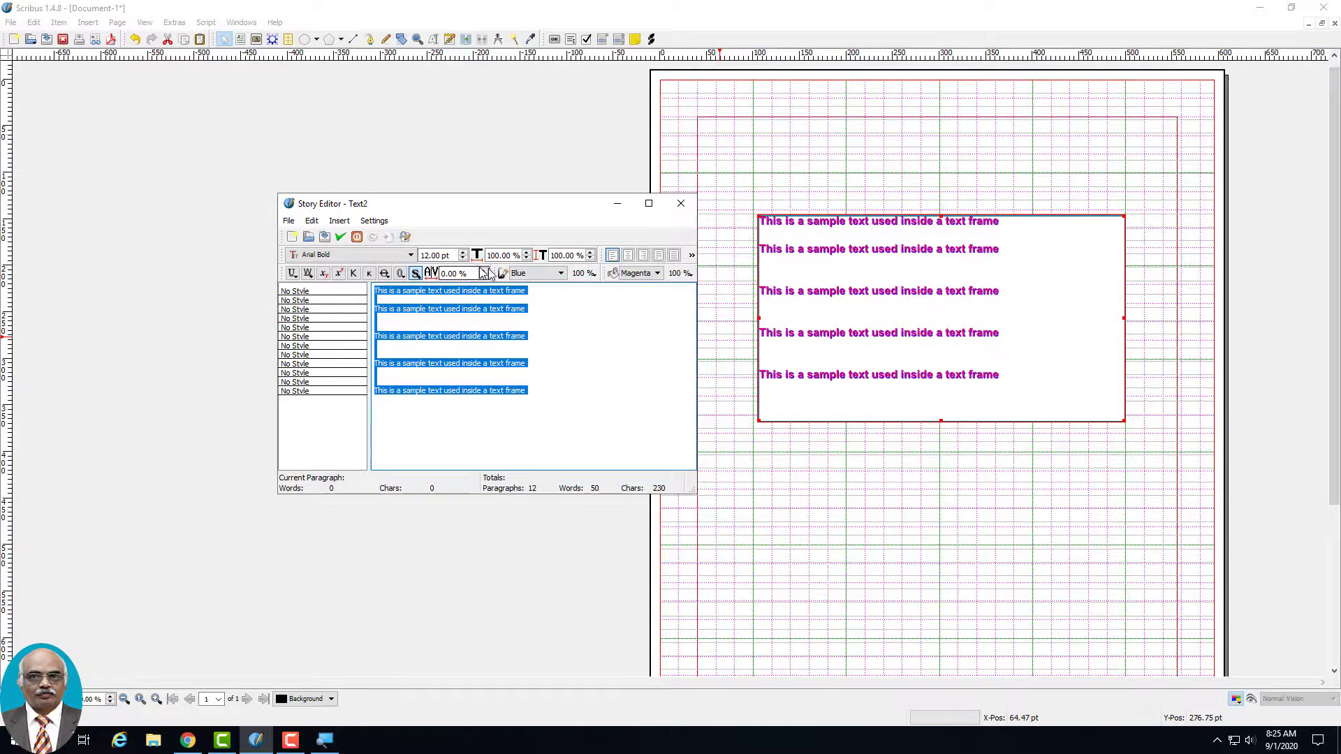
{"action": "left_click", "coordinate": [561, 273]}
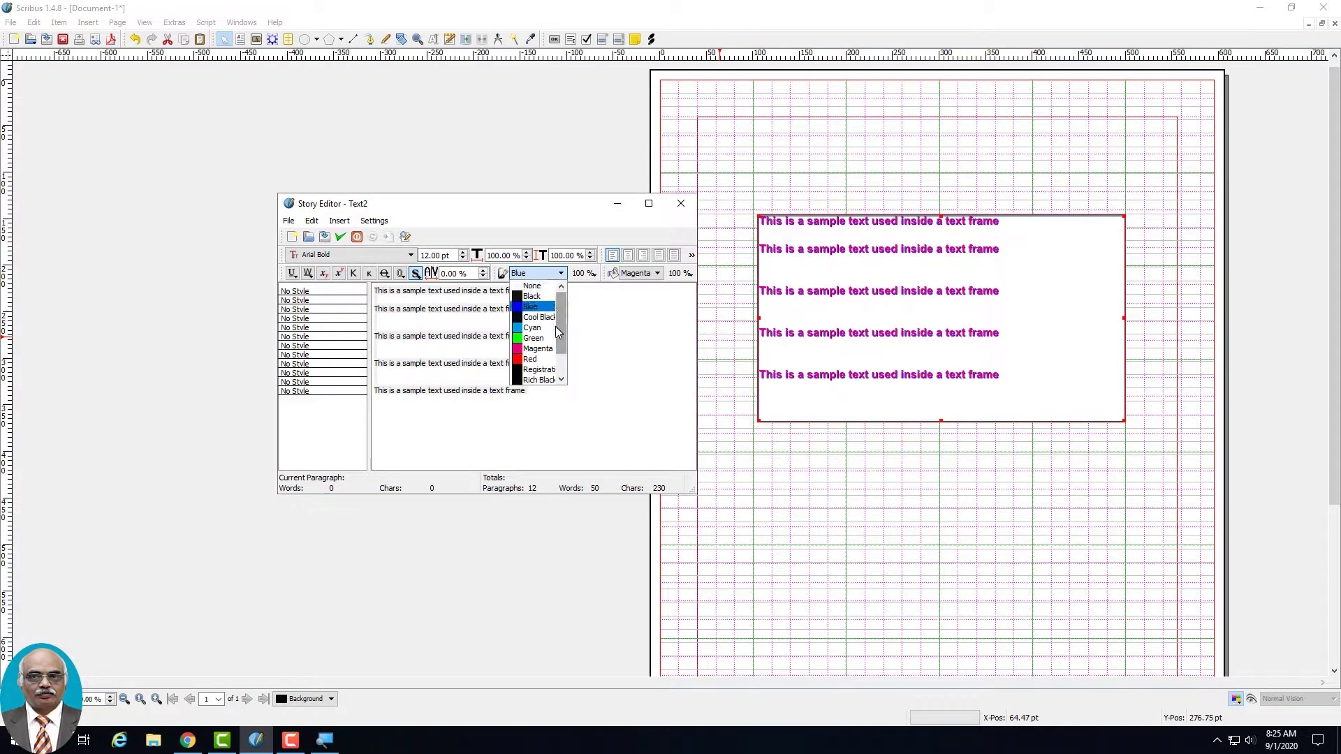
{"action": "left_click", "coordinate": [531, 296]}
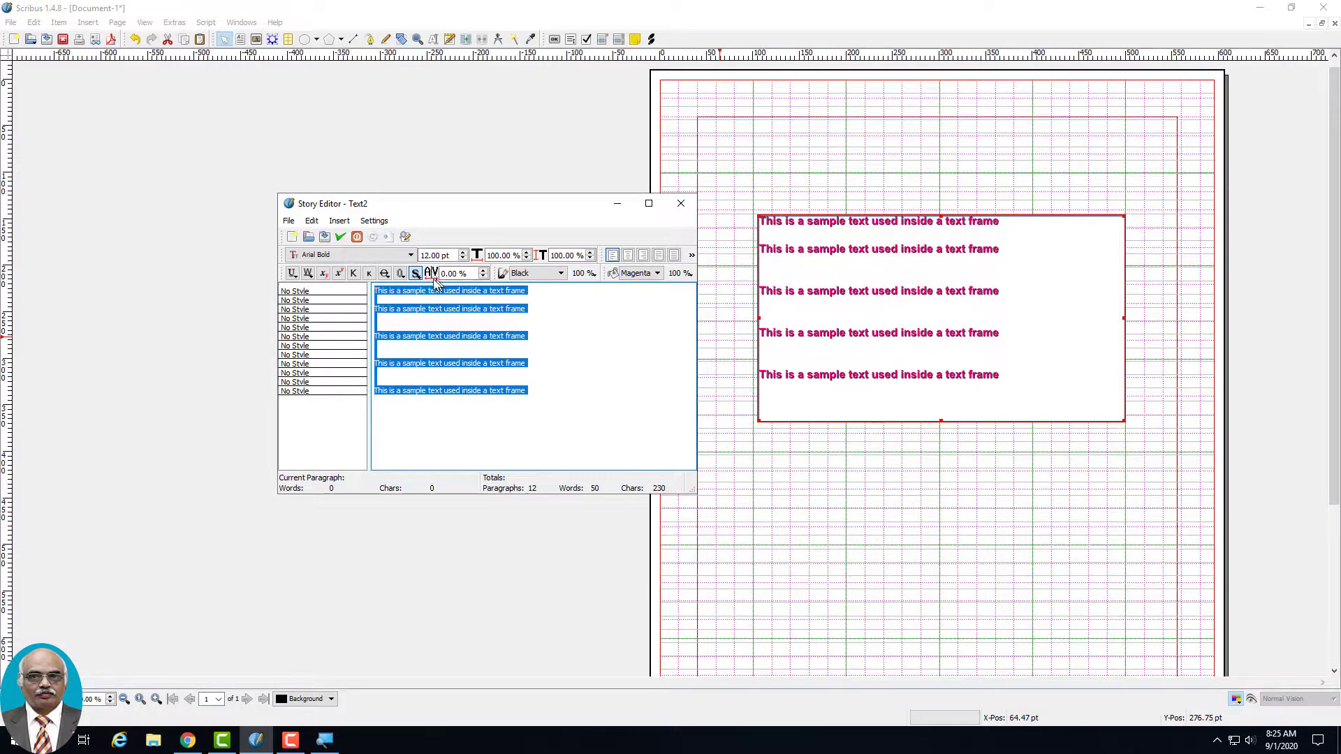
Set both the stroke and fill color of all five lines of text to Black and update the text frame
{"action": "left_click", "coordinate": [397, 291]}
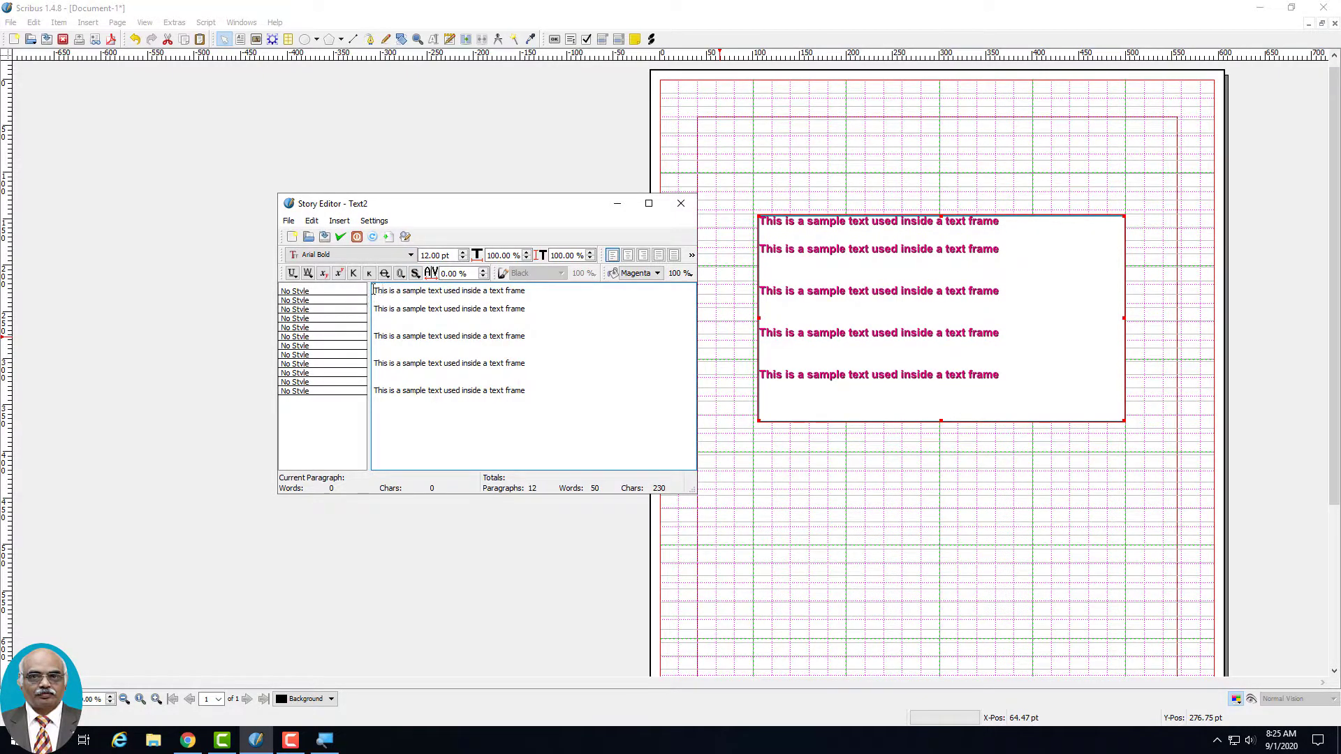
{"action": "left_click_drag", "start_coordinate": [374, 290], "coordinate": [526, 390]}
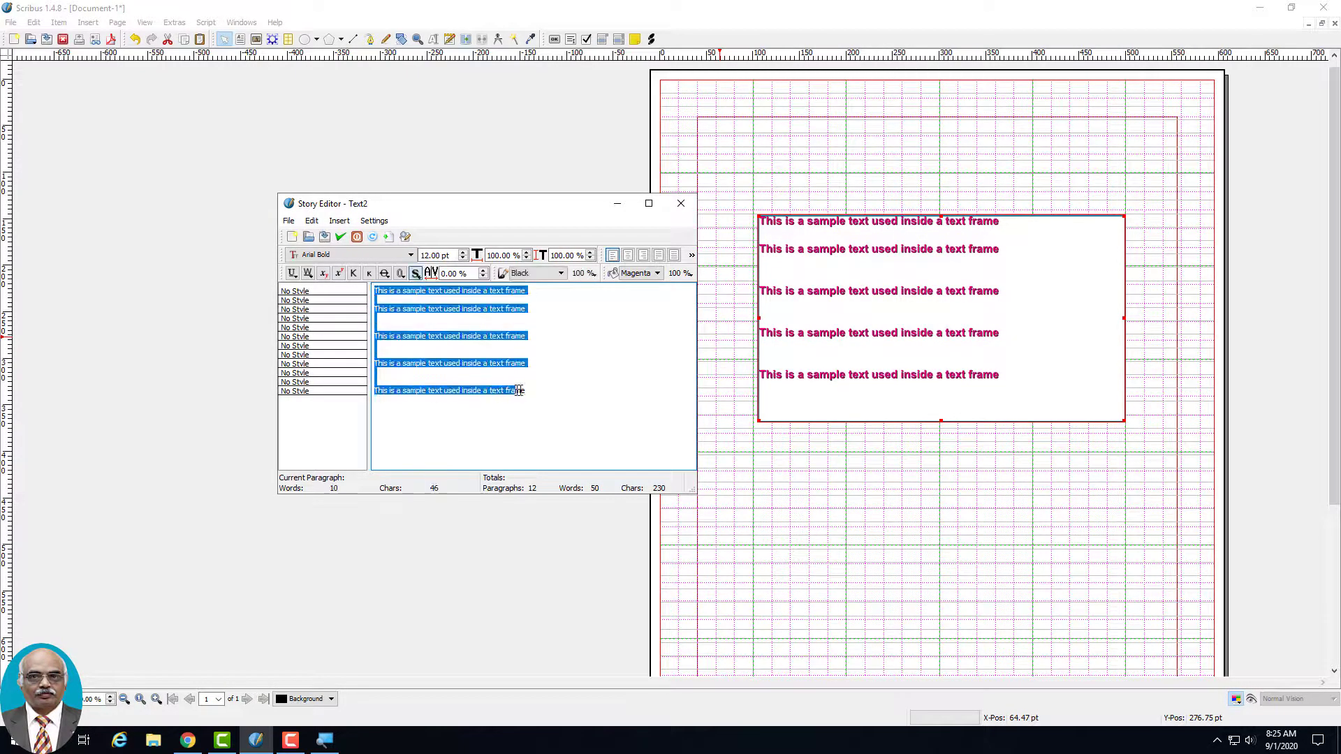
{"action": "left_click", "coordinate": [561, 275]}
{"action": "left_click", "coordinate": [539, 298]}
{"action": "left_click", "coordinate": [656, 275]}
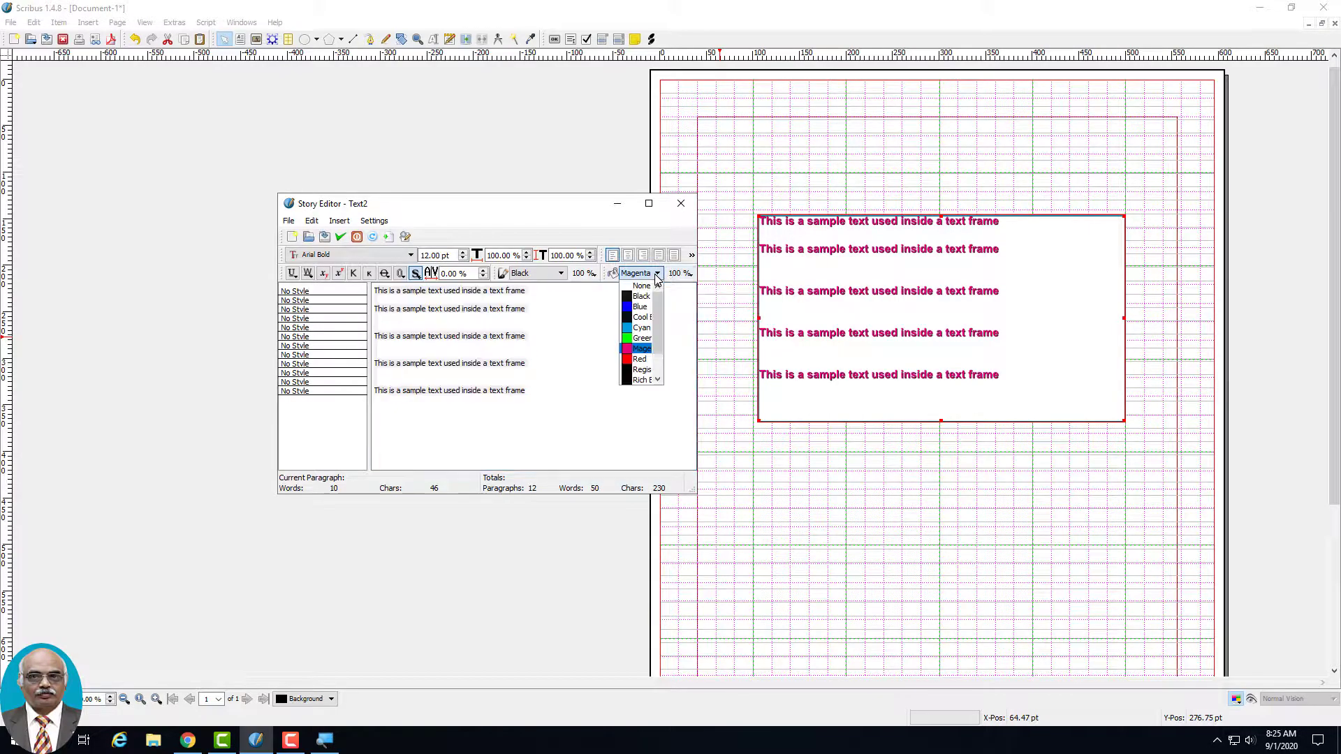
{"action": "left_click", "coordinate": [637, 296]}
{"action": "left_click", "coordinate": [389, 237]}
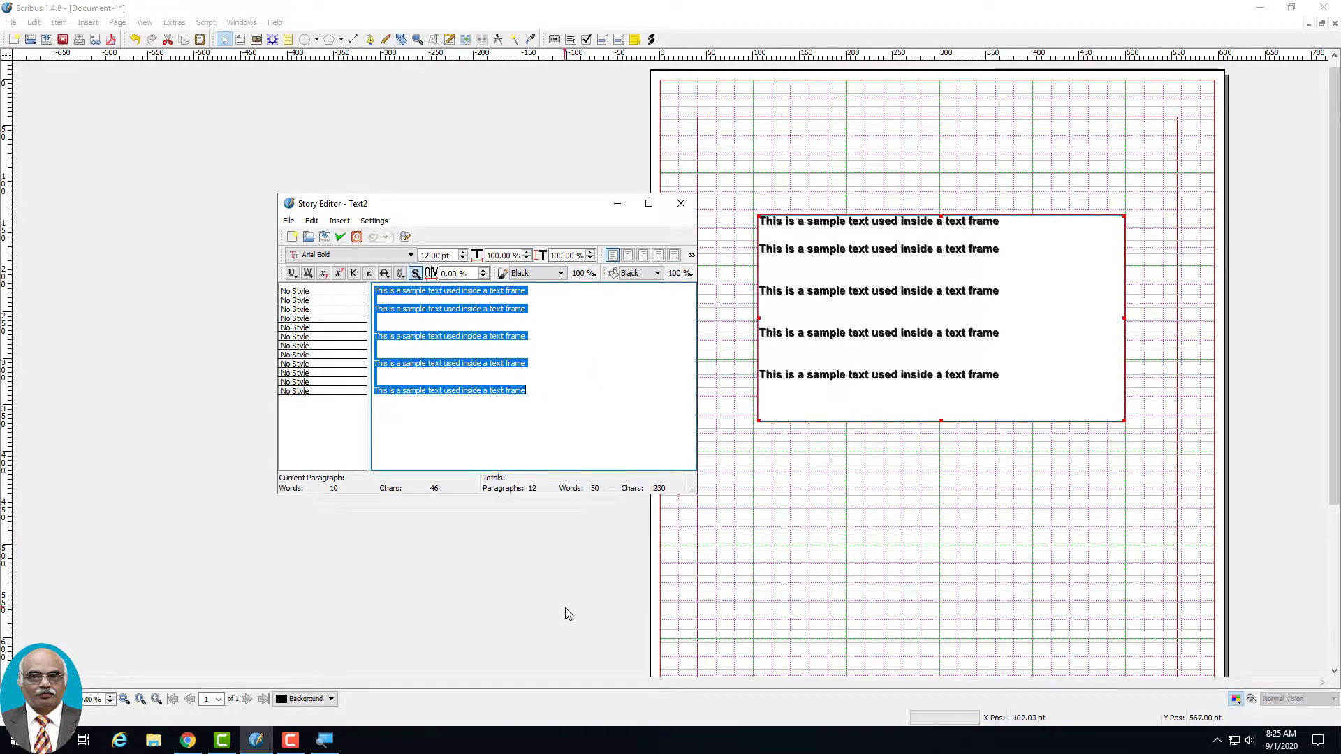
Change the Story Editor's background color to the basic spring green (RGB 0, 255, 127)
{"action": "left_click", "coordinate": [368, 222]}
{"action": "left_click", "coordinate": [383, 236]}
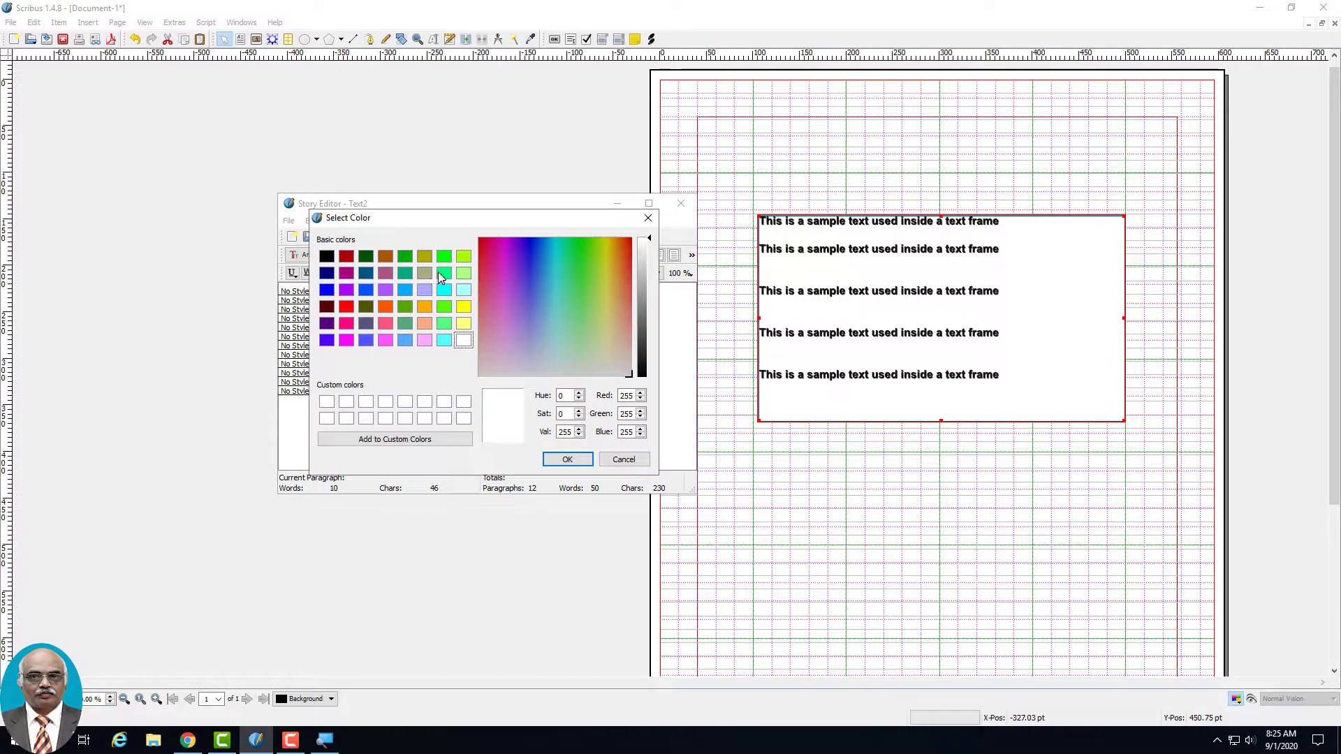
{"action": "left_click", "coordinate": [442, 273]}
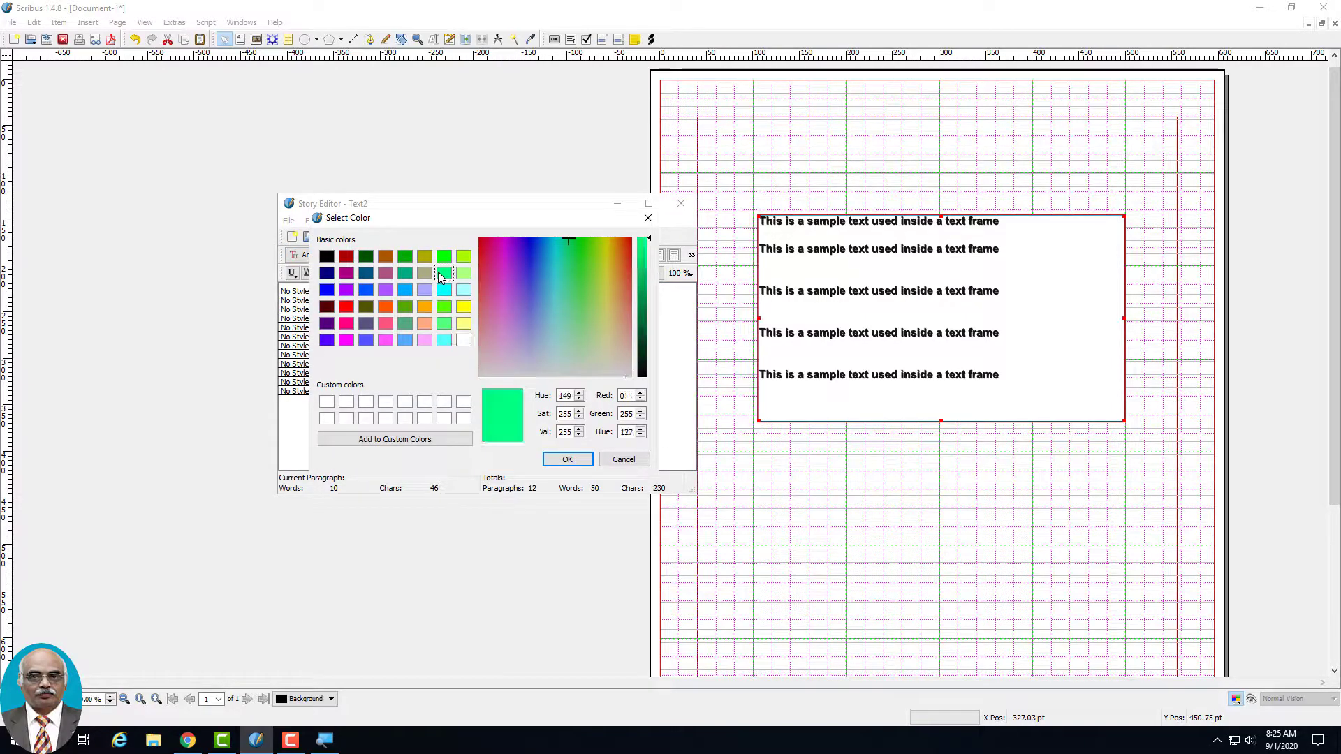
{"action": "left_click", "coordinate": [567, 460]}
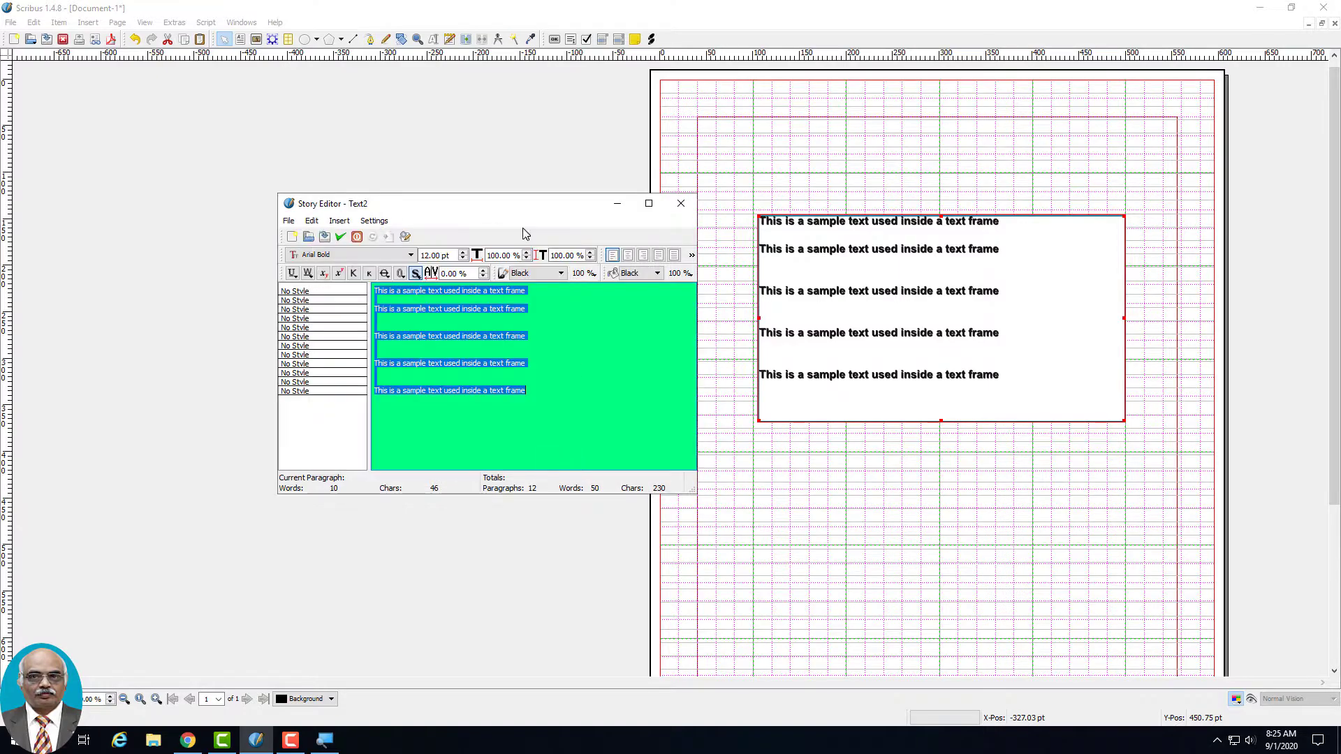
Set the Story Editor's background color to white and deselect the text
{"action": "left_click", "coordinate": [374, 222]}
{"action": "left_click", "coordinate": [379, 238]}
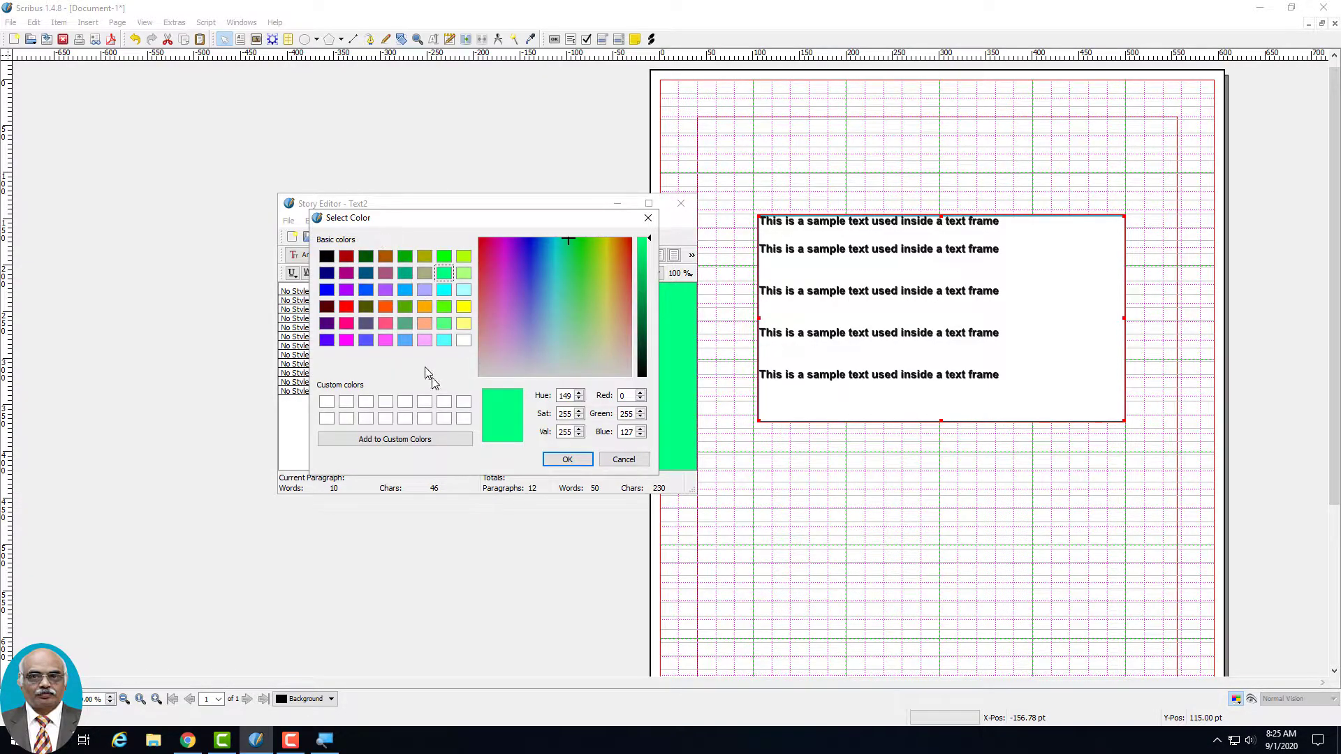
{"action": "left_click", "coordinate": [461, 343]}
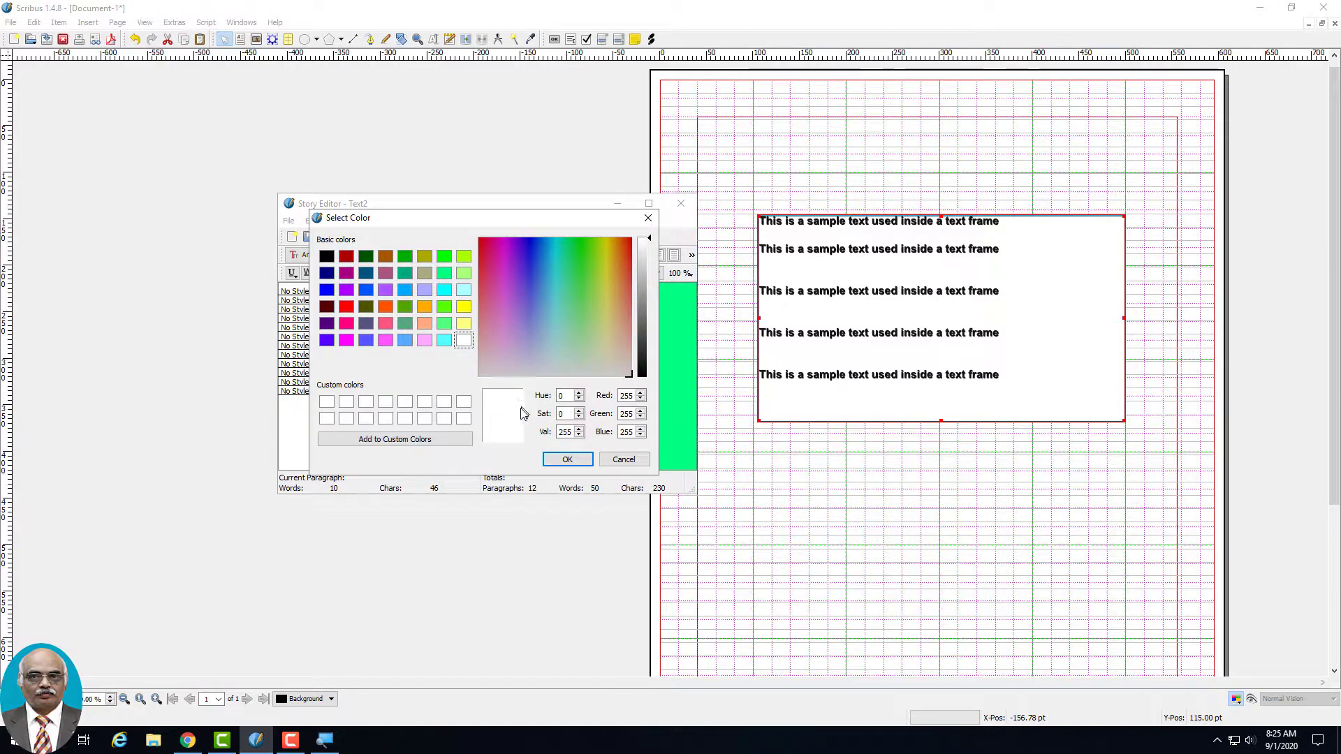
{"action": "left_click", "coordinate": [565, 460]}
{"action": "left_click", "coordinate": [617, 383]}
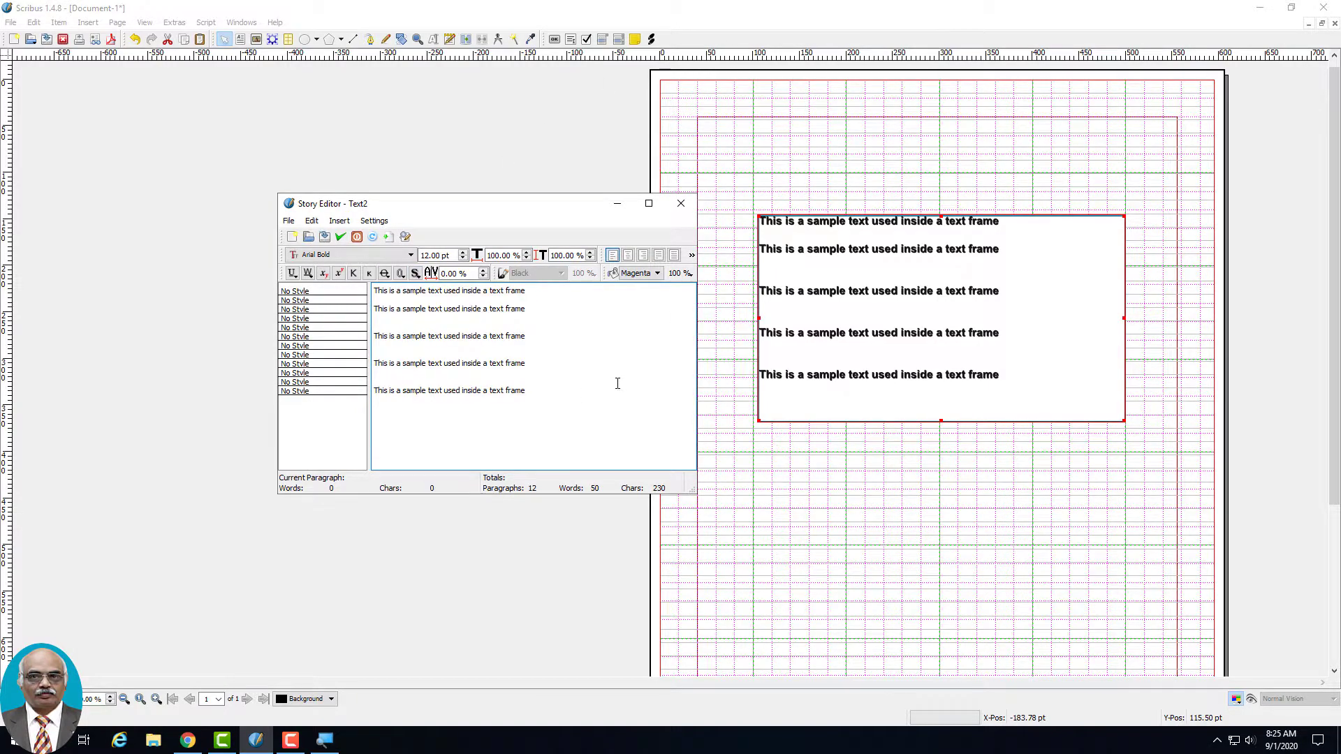
Deselect the text frame and close the Story Editor without saving the changes
{"action": "right_click", "coordinate": [586, 433]}
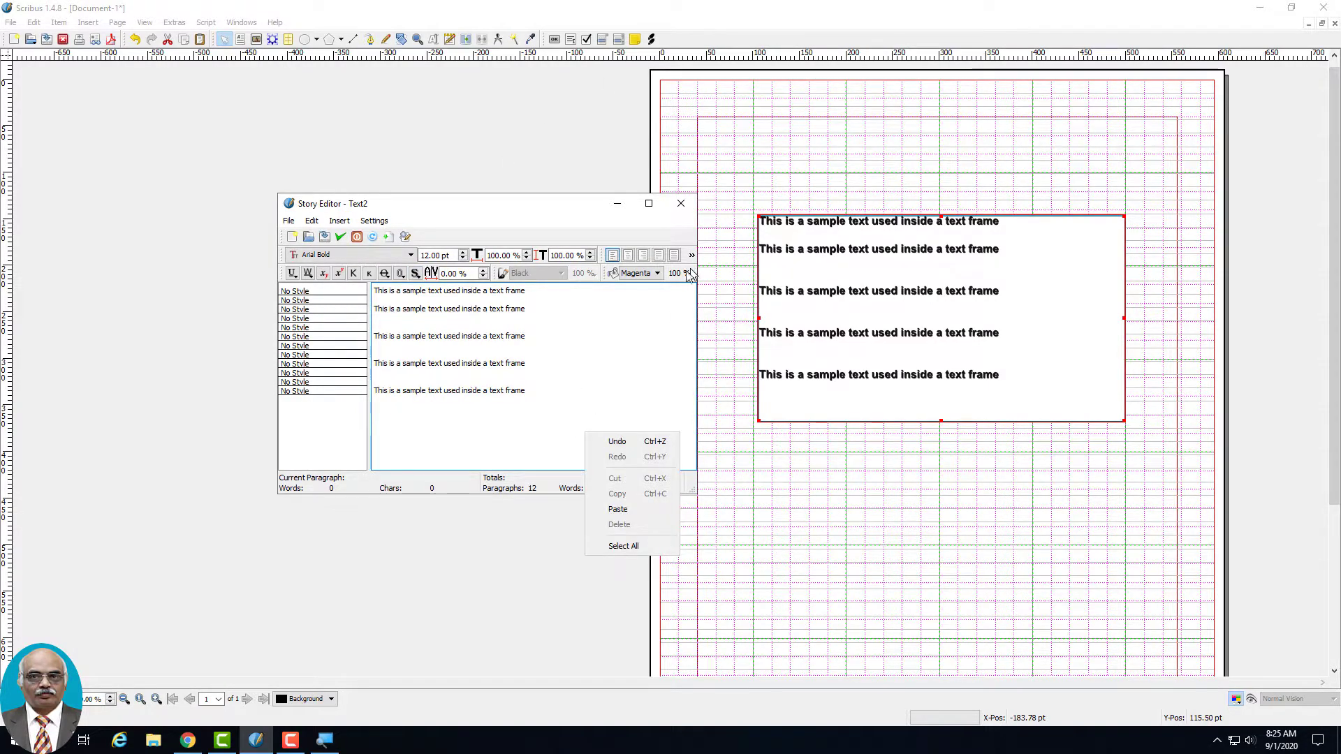
{"action": "left_click", "coordinate": [512, 141]}
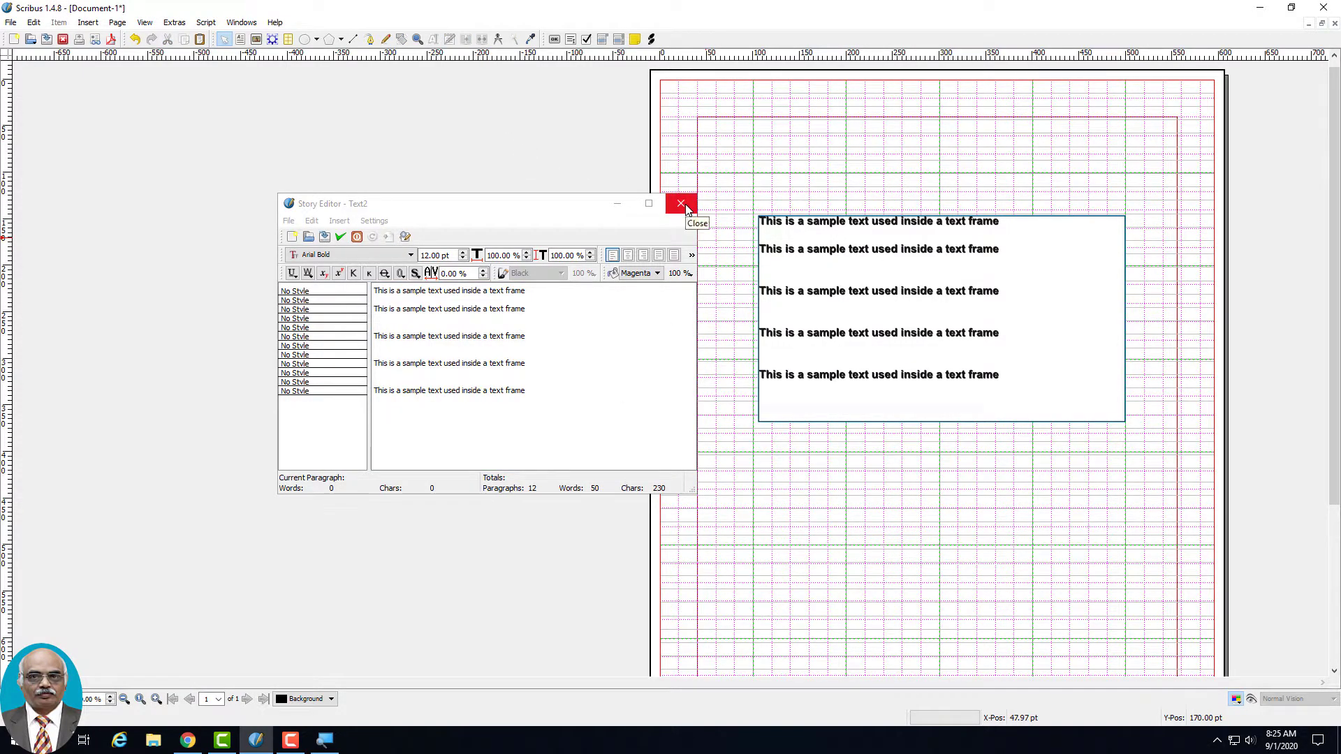
{"action": "left_click", "coordinate": [681, 204]}
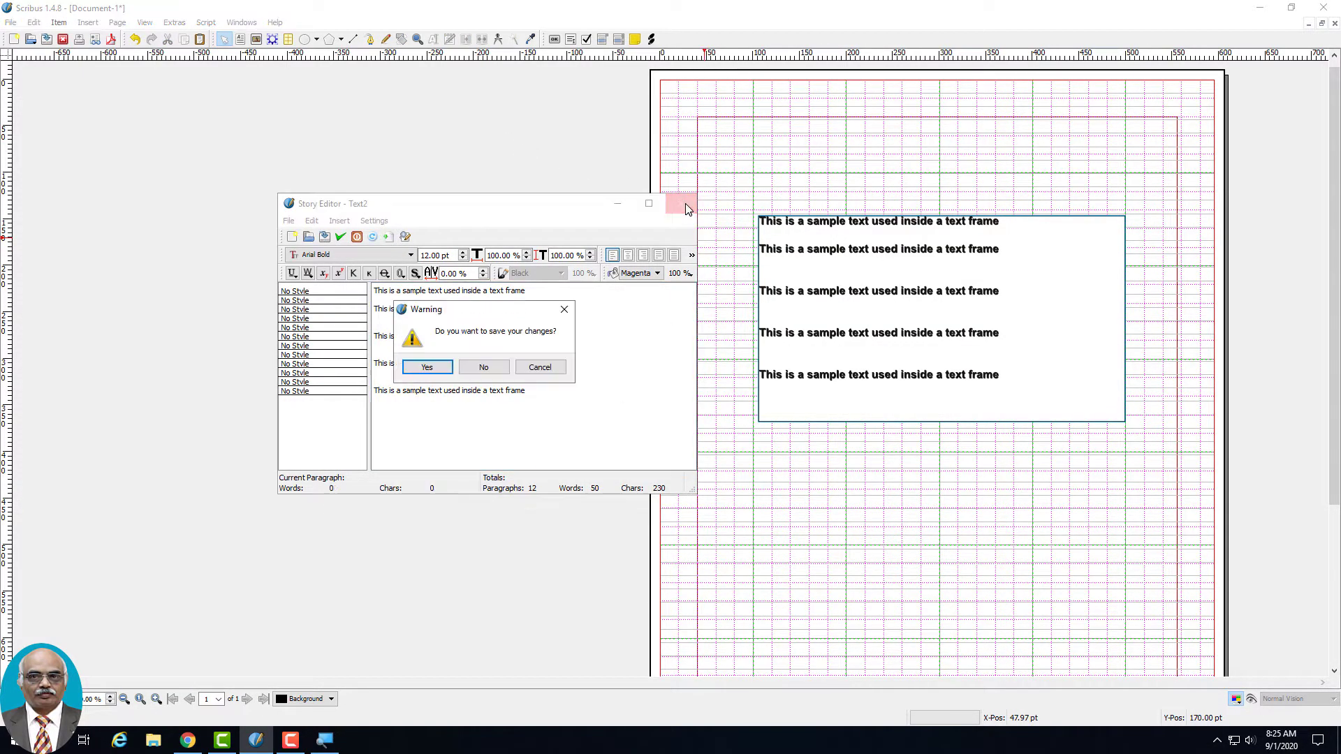
{"action": "left_click", "coordinate": [485, 368]}
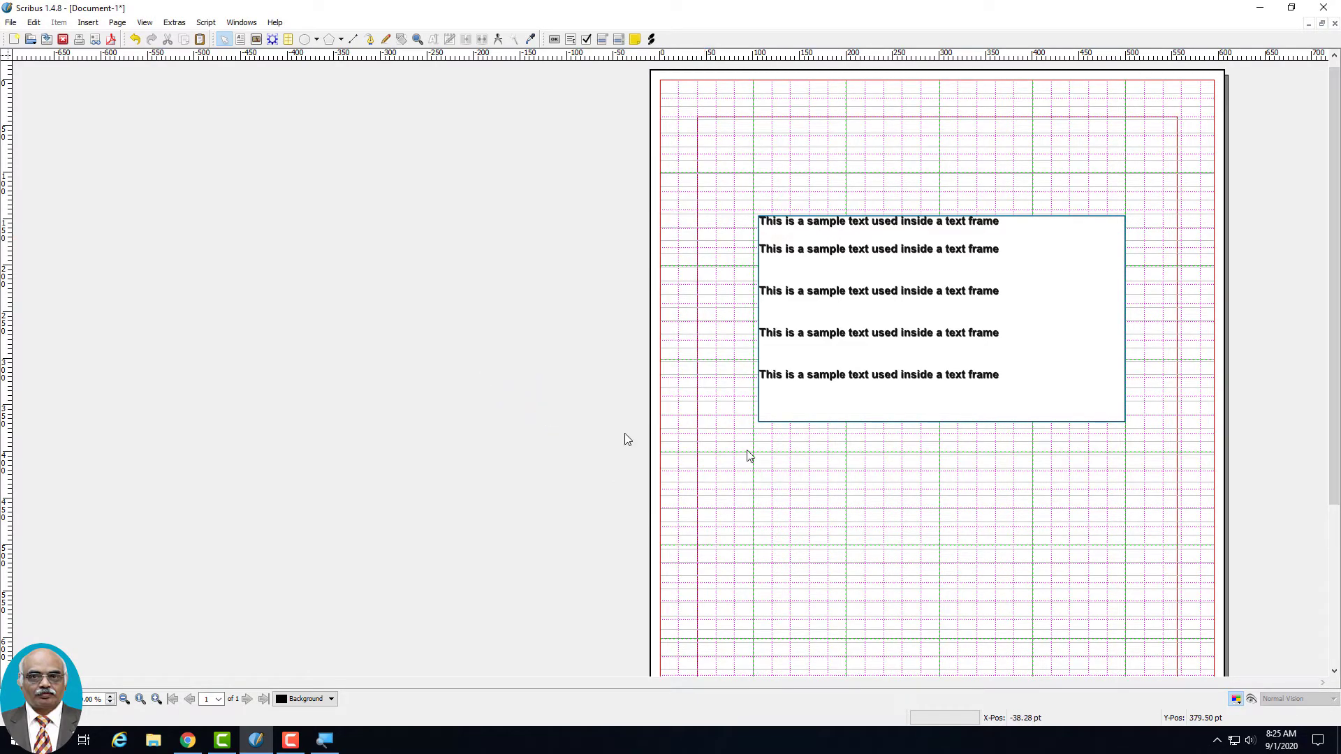